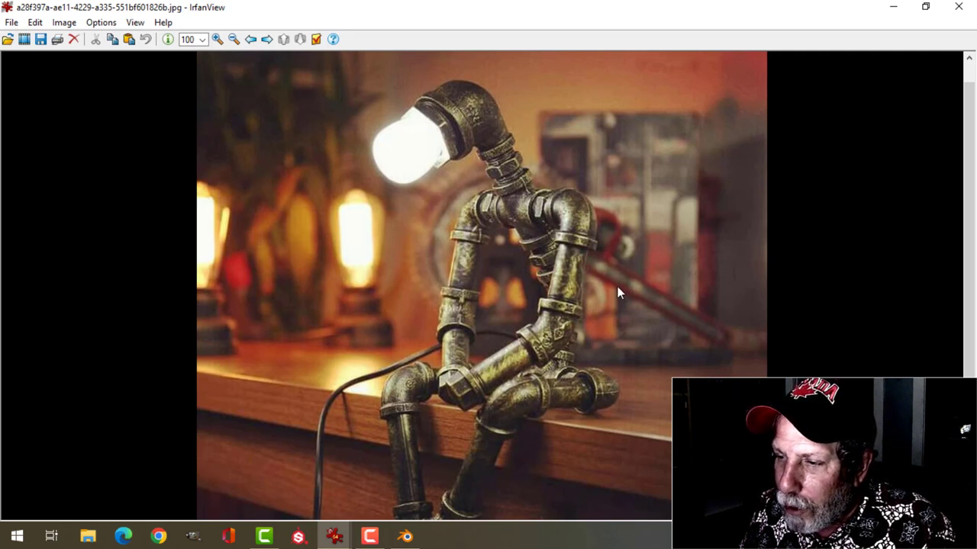
Examine the seated pipe-robot lamp in the reference photo, from its bulb head down to its feet
scroll(620, 290, down, 5)
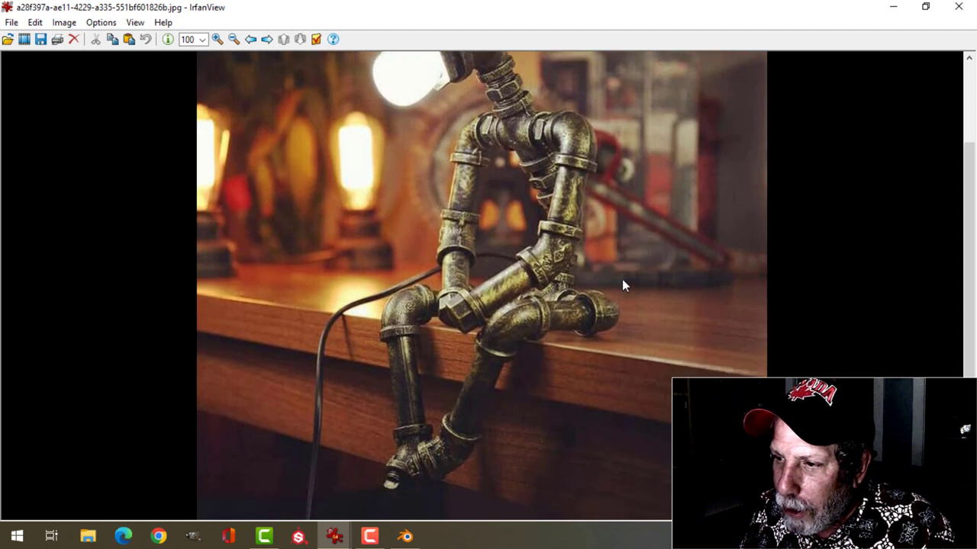
scroll(619, 277, up, 5)
scroll(580, 265, down, 5)
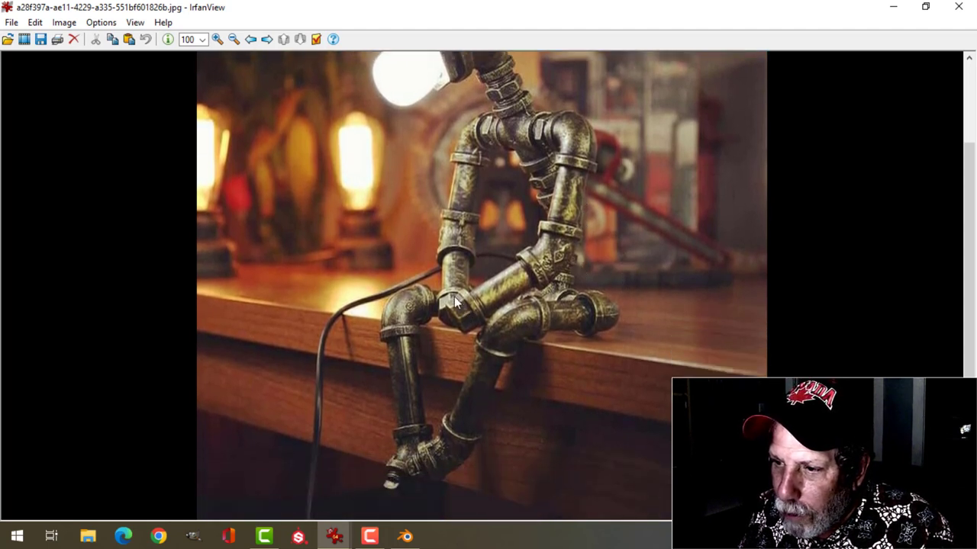
scroll(638, 304, up, 5)
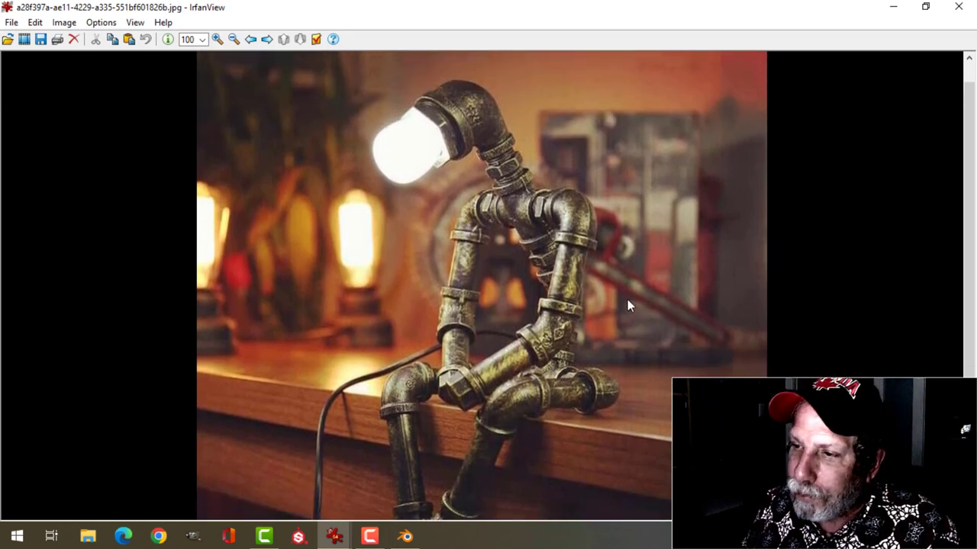
scroll(627, 306, down, 1)
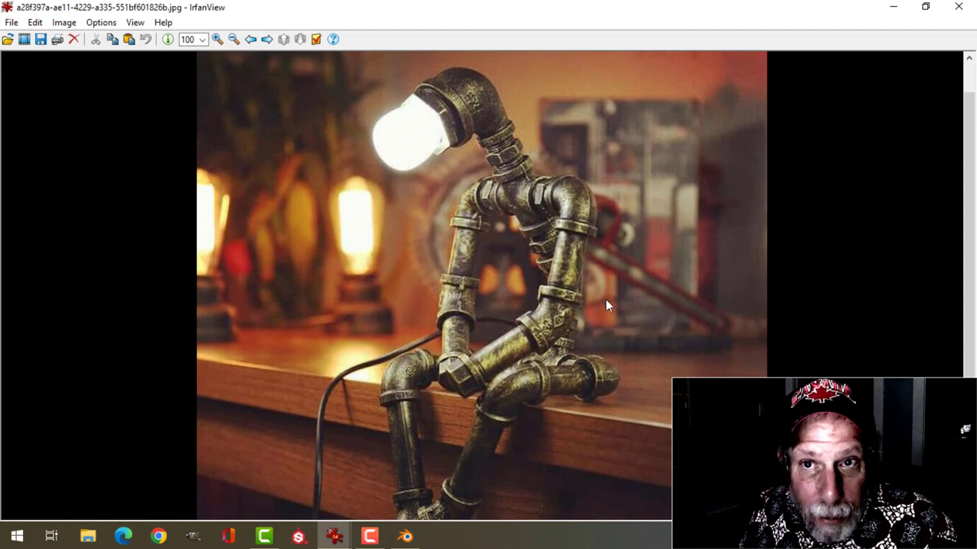
scroll(601, 303, down, 1)
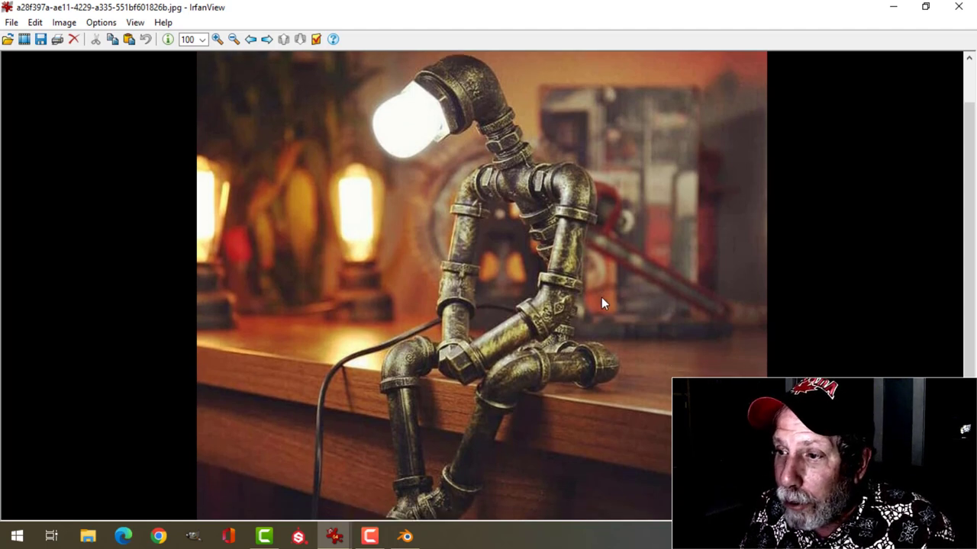
scroll(601, 304, up, 1)
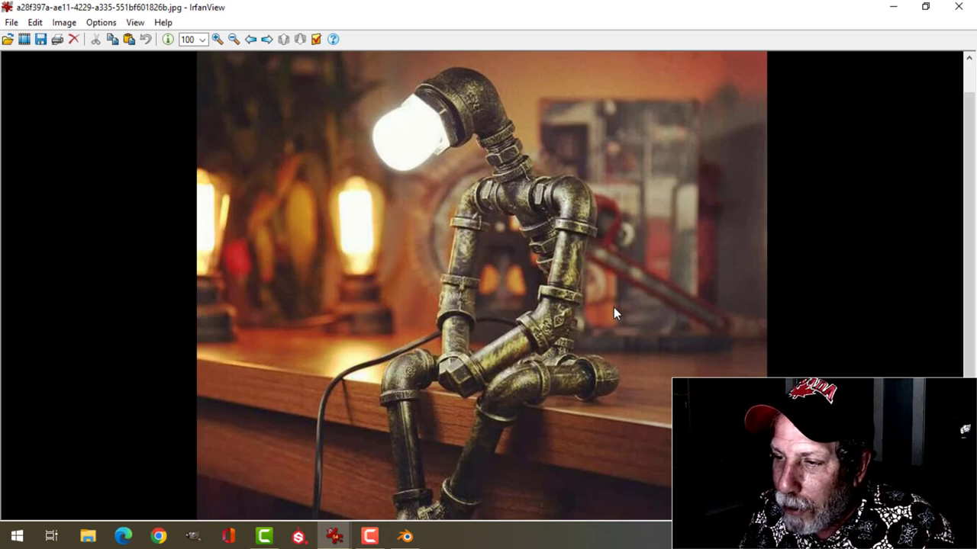
scroll(614, 308, down, 2)
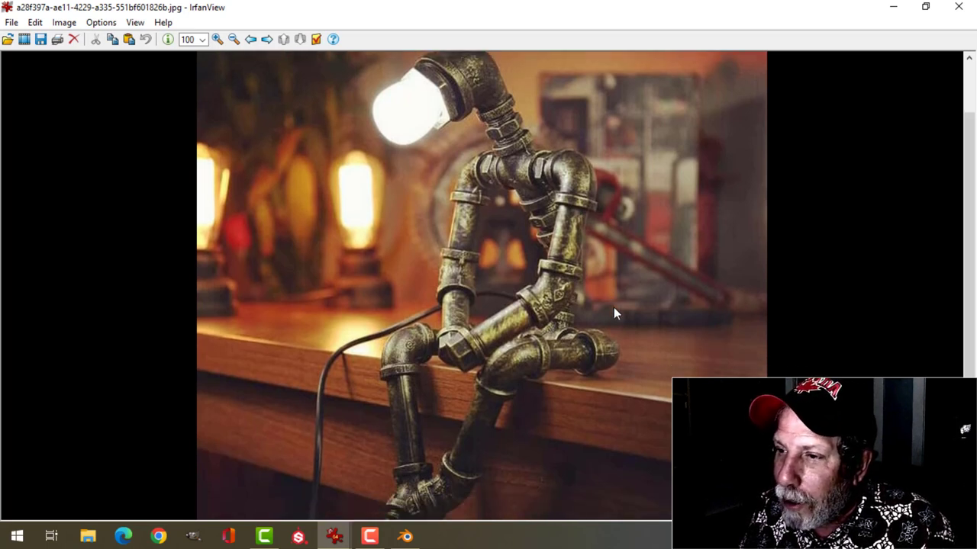
scroll(615, 313, up, 1)
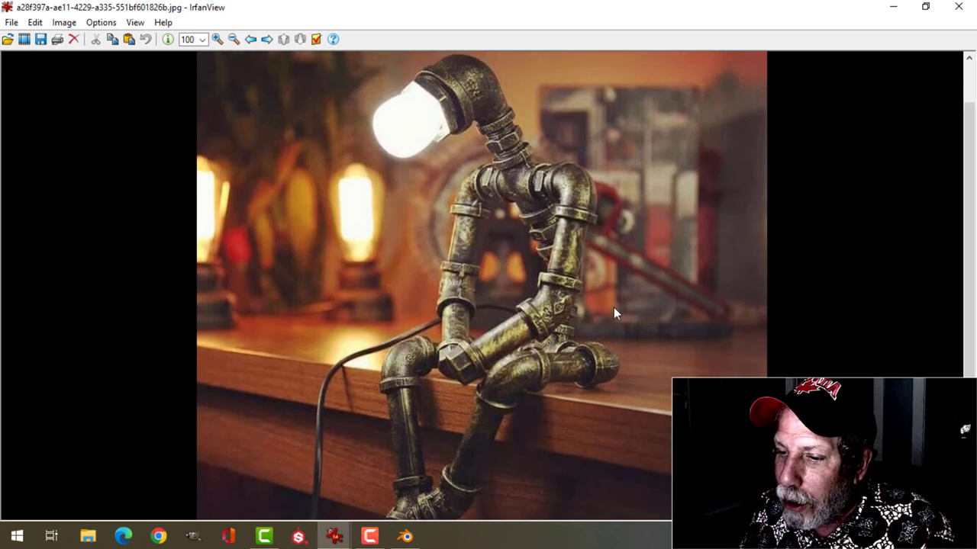
Switch to Blender, set the front orthographic view and add a mesh plane at the world origin
click(412, 536)
middle_drag(576, 288, 517, 283)
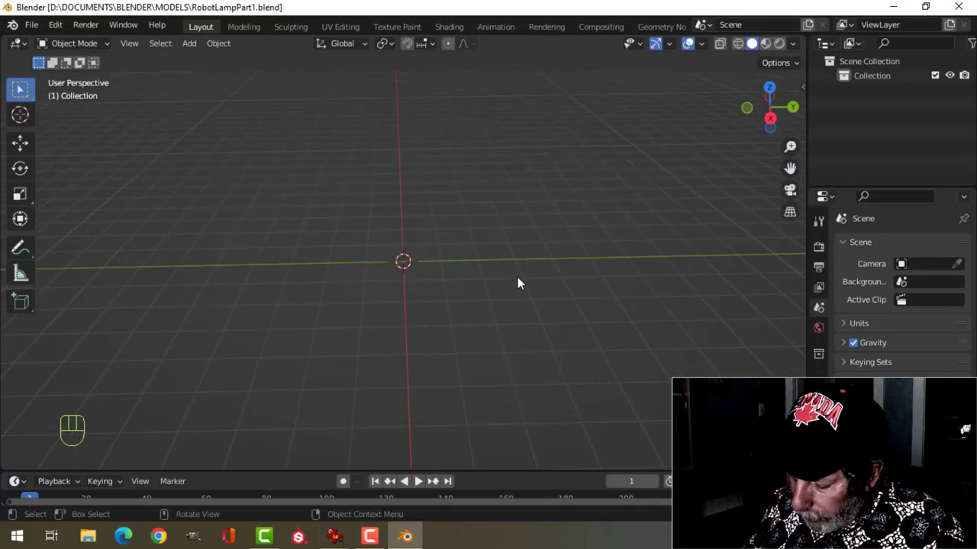
key(KP_1)
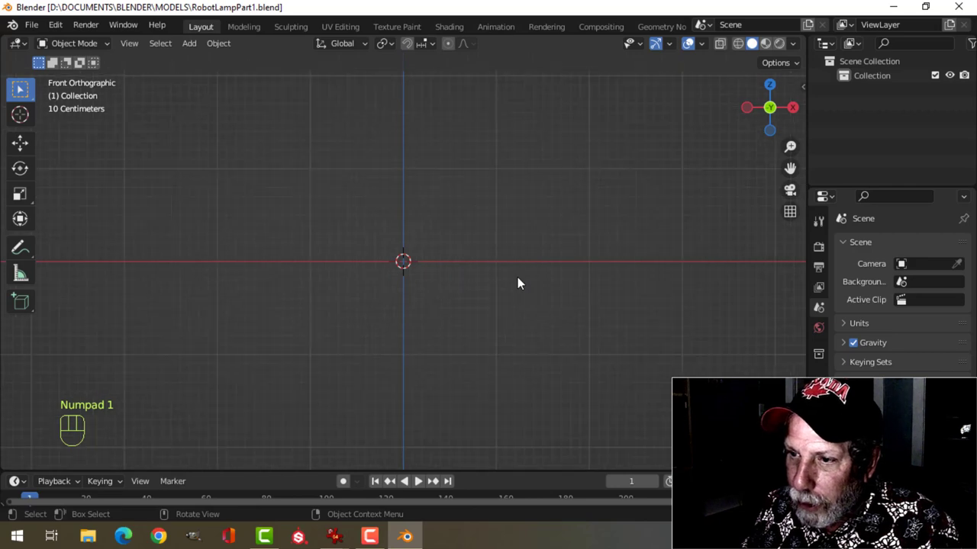
key(shift+a)
mouse_move(487, 228)
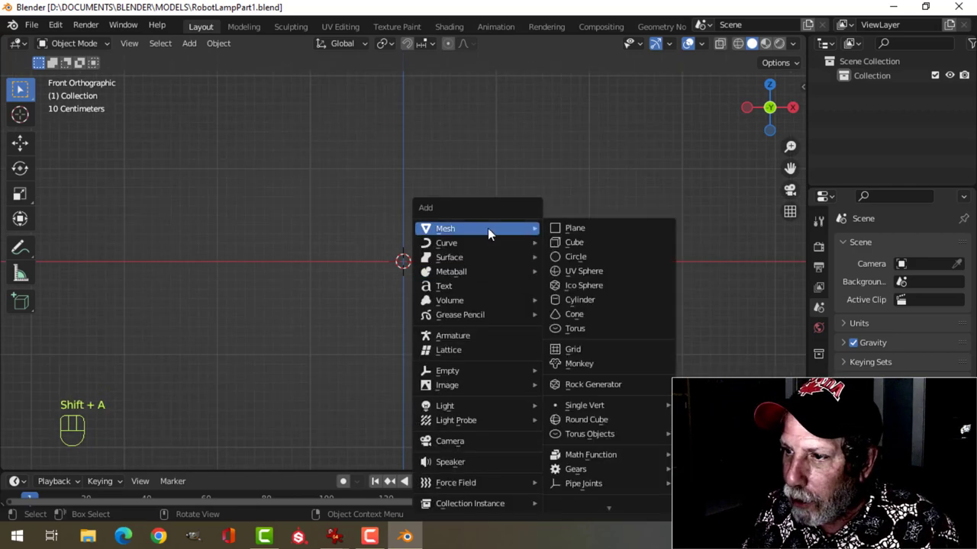
click(558, 231)
scroll(494, 301, down, 3)
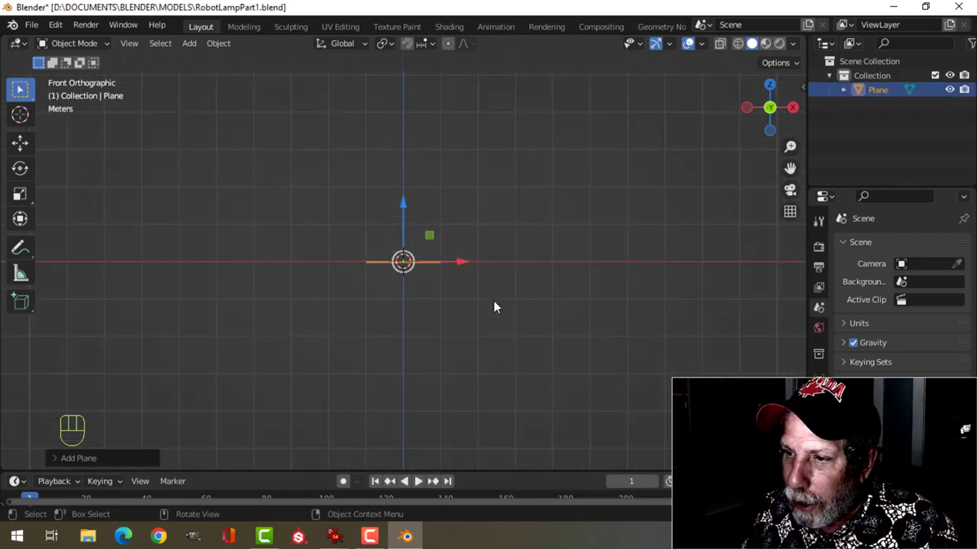
scroll(495, 300, up, 1)
scroll(494, 306, down, 1)
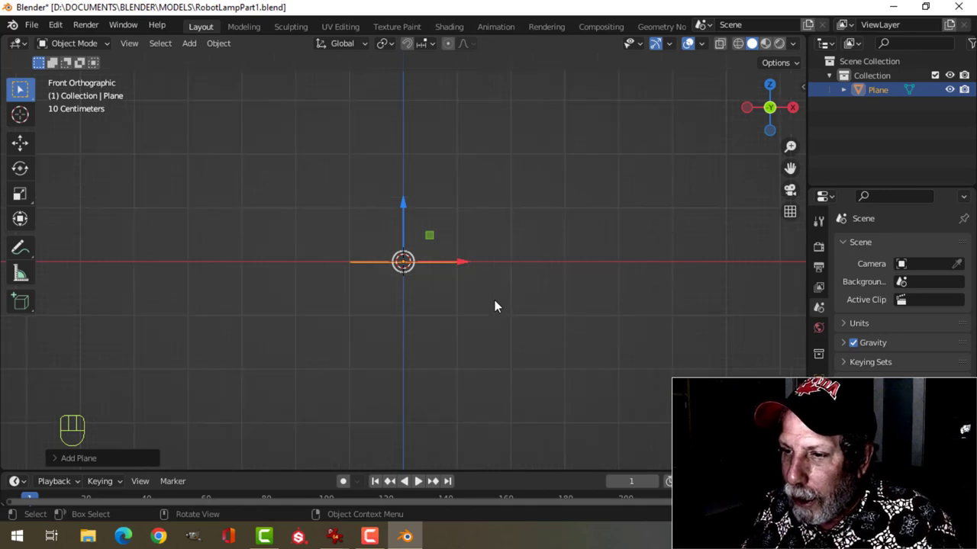
Rotate the plane's geometry 90° about the X axis in Edit Mode so it faces the front view
key(Tab)
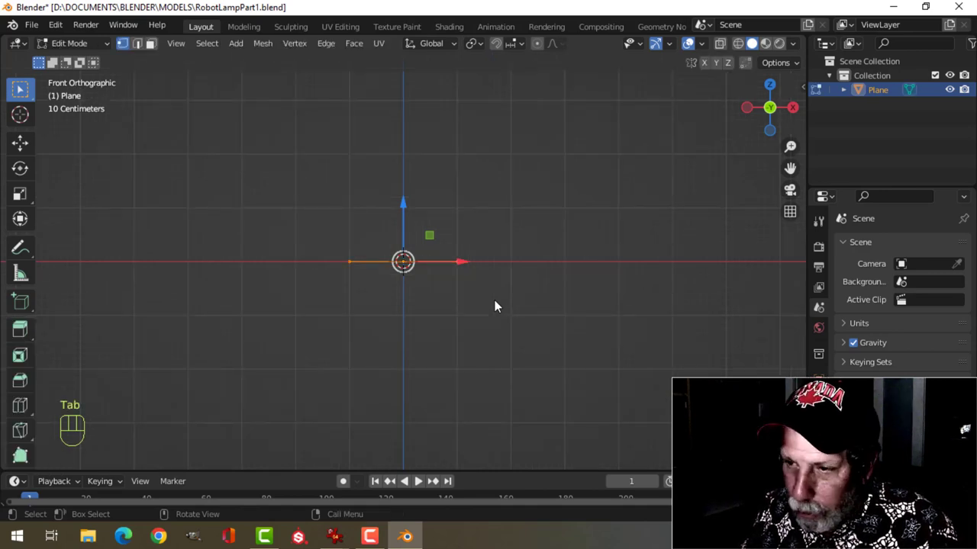
key(r)
key(x)
key(9)
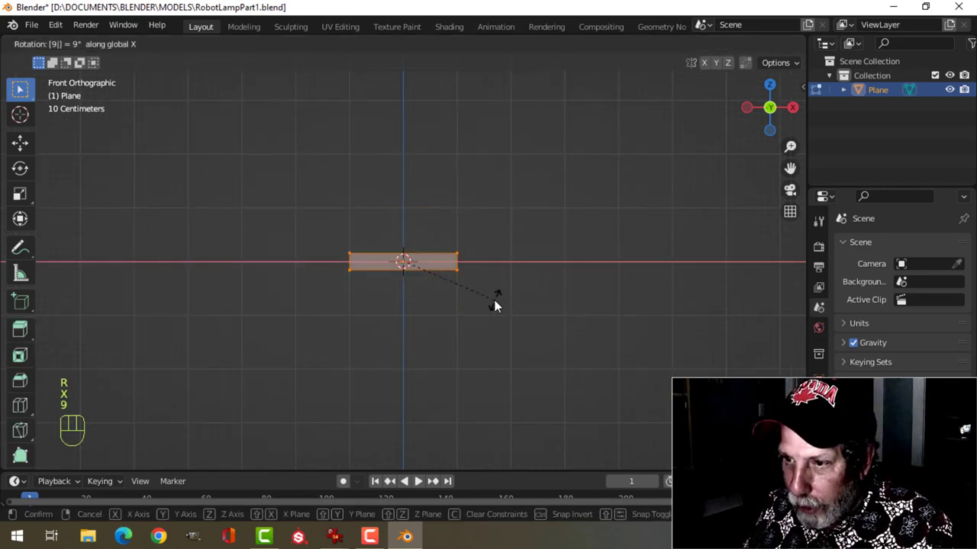
key(0)
click(495, 302)
Delete the plane's lower-right vertex, leaving an L-shaped pair of edges
click(459, 315)
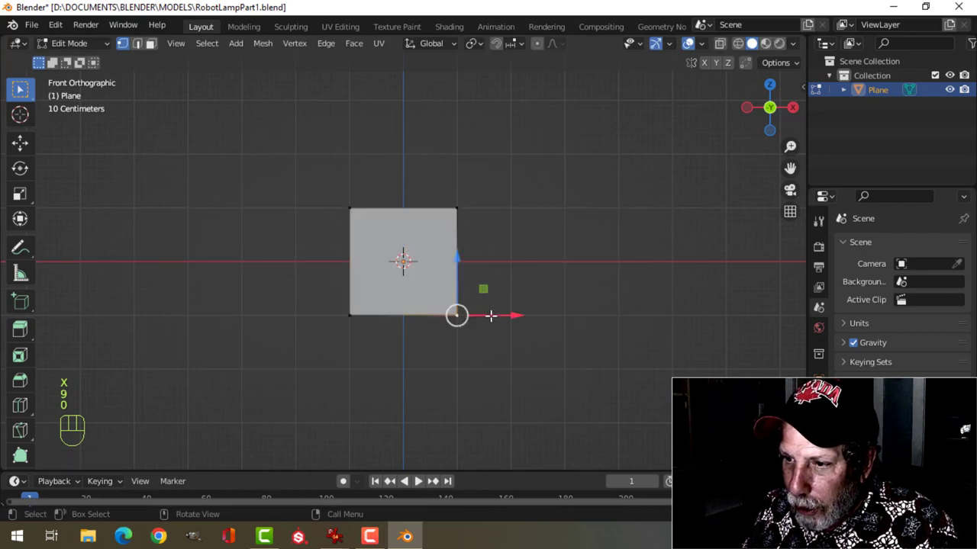
key(x)
click(497, 318)
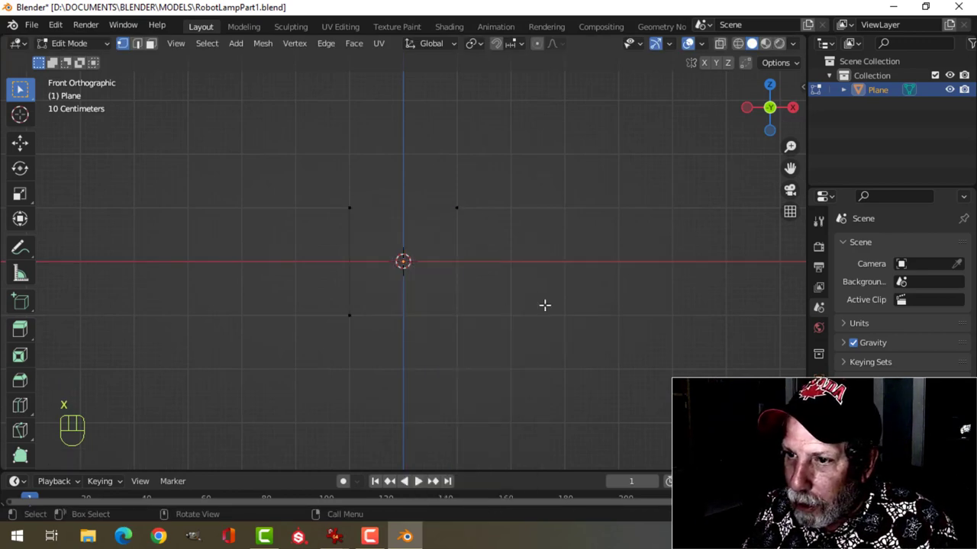
Duplicate the whole L-shaped edge pair and place the copy about 4.8 m along the X axis
key(a)
scroll(545, 303, down, 3)
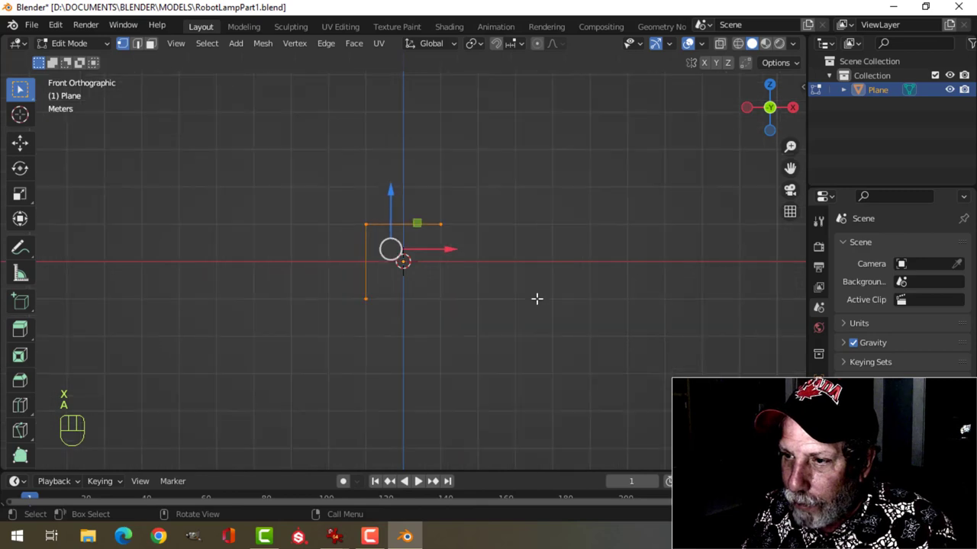
shift+middle_drag(536, 290, 499, 284)
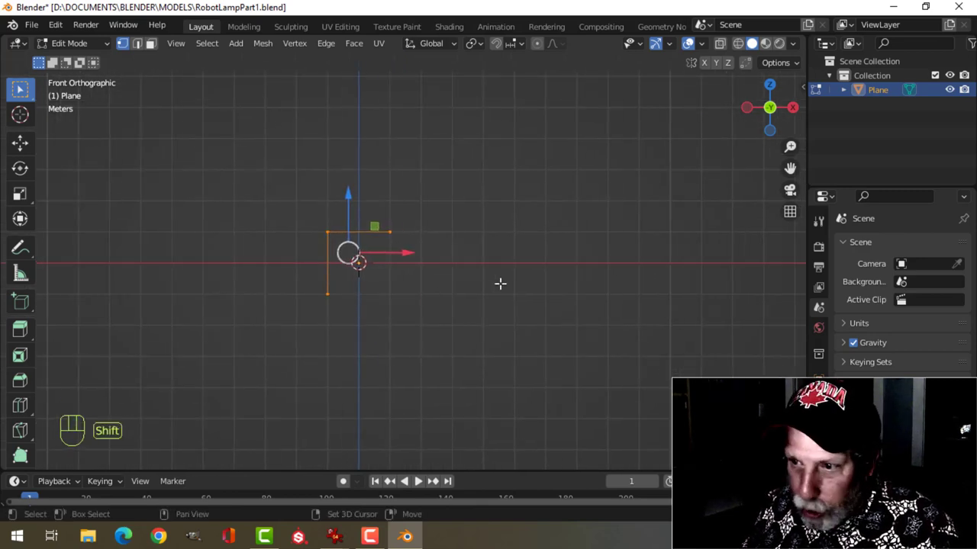
key(shift+d)
key(x)
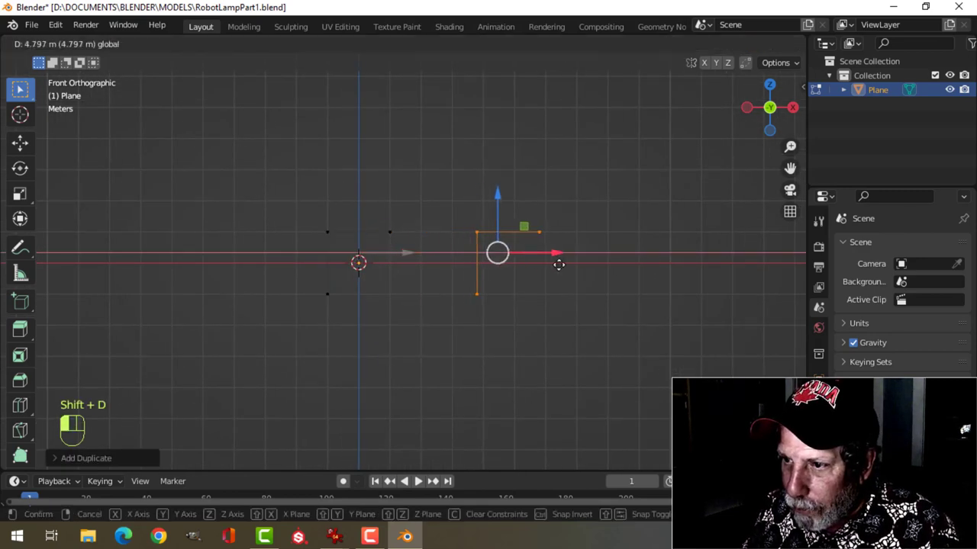
click(558, 264)
Move the copy's corner vertex inward by about 0.69 m in X and -0.59 m in Z to open its angle
scroll(551, 284, up, 2)
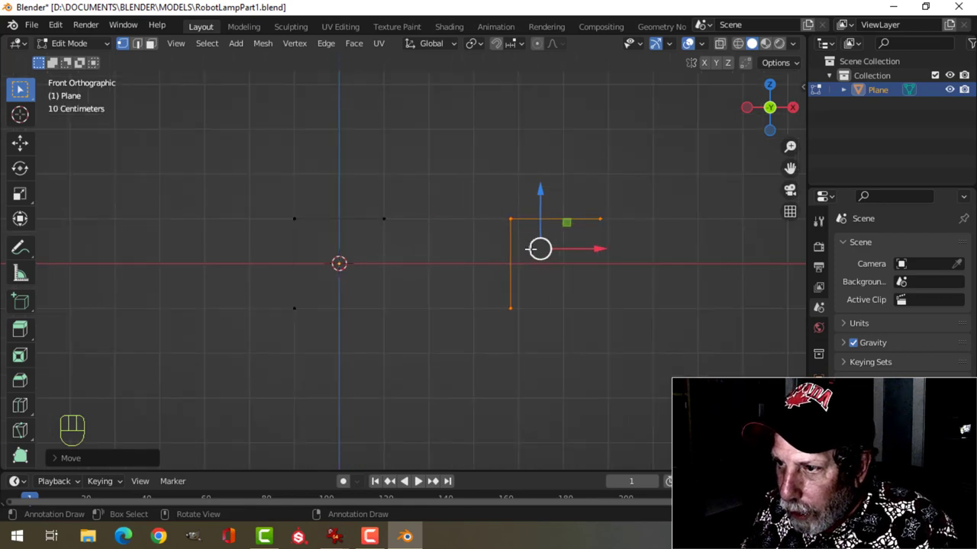
click(505, 214)
key(g)
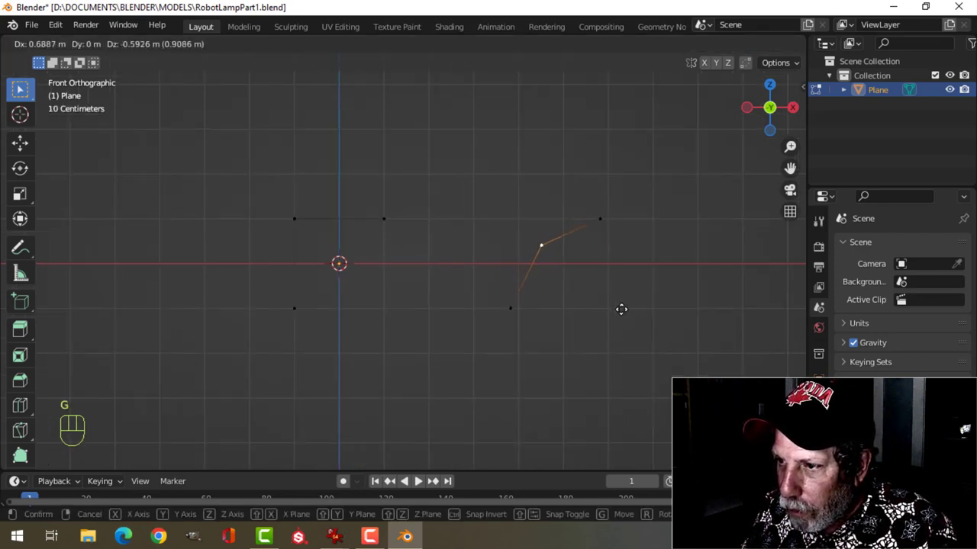
click(621, 309)
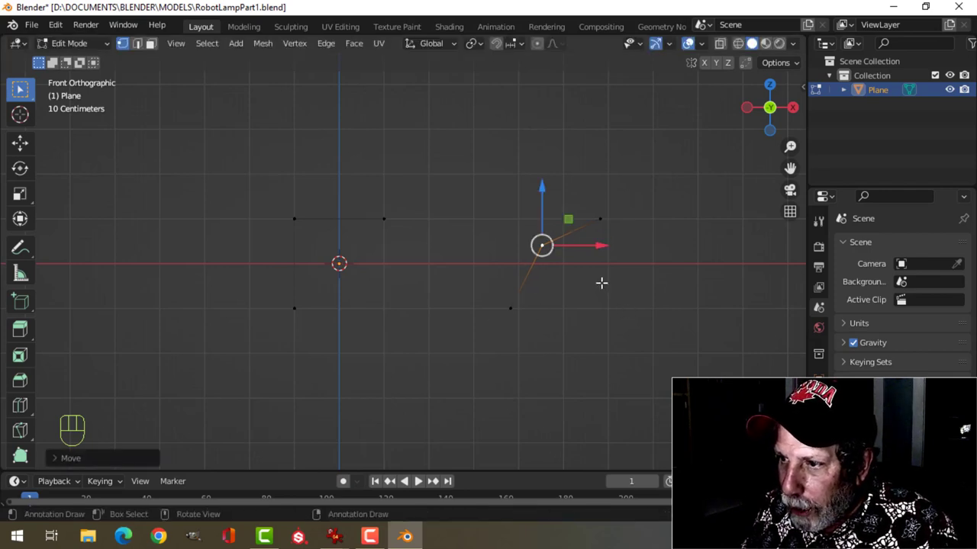
Bevel the corner vertices of both edge pairs together with a width of about 1.17 m and 4 segments
shift+click(295, 219)
scroll(440, 280, up, 1)
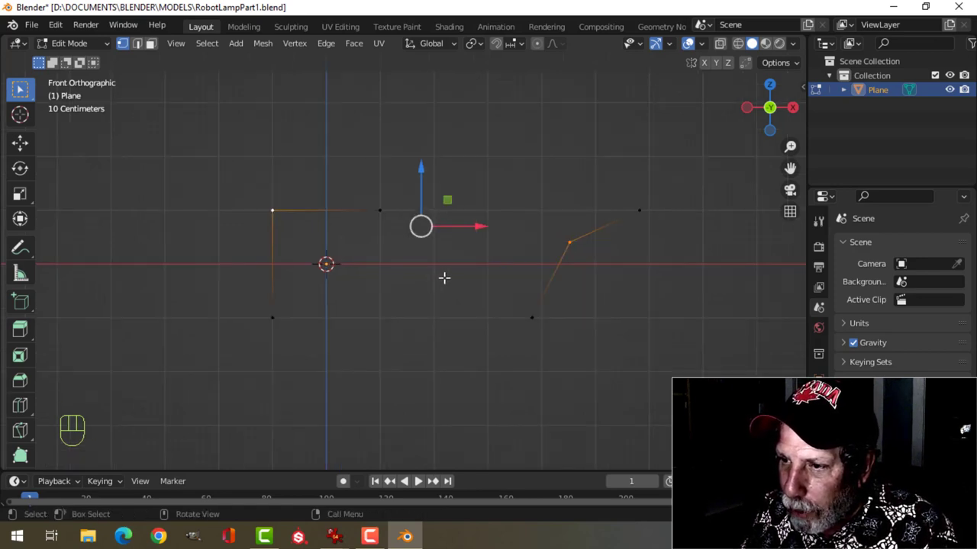
shift+middle_drag(445, 277, 461, 285)
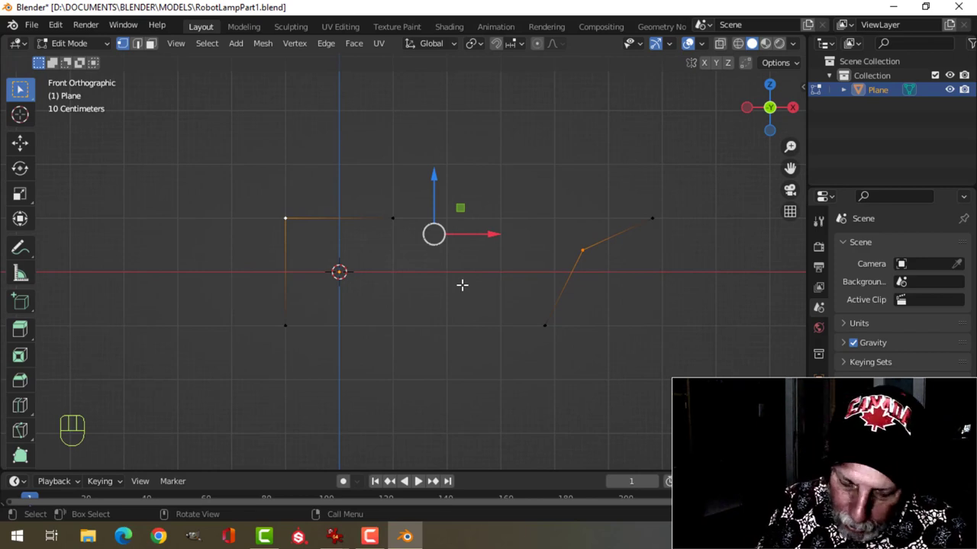
key(ctrl+shift+b)
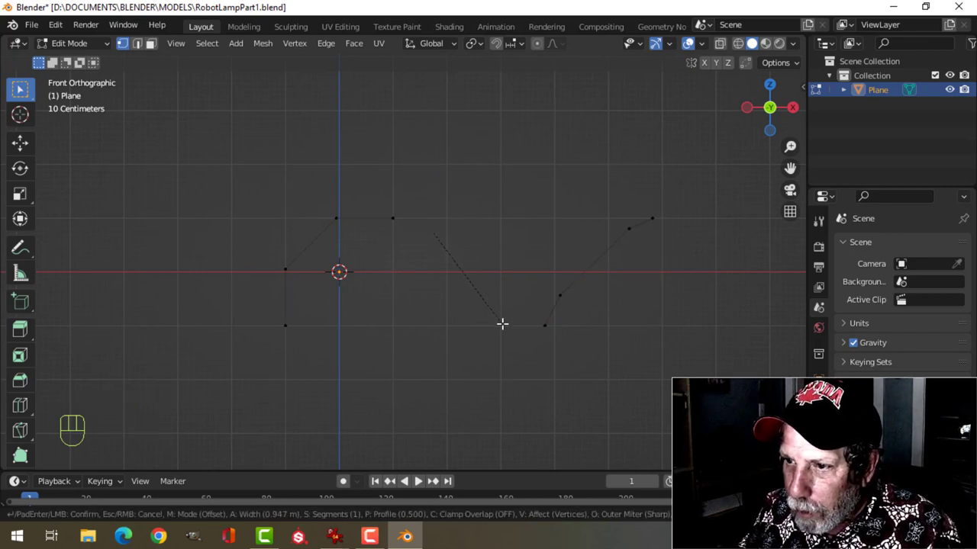
scroll(502, 322, up, 2)
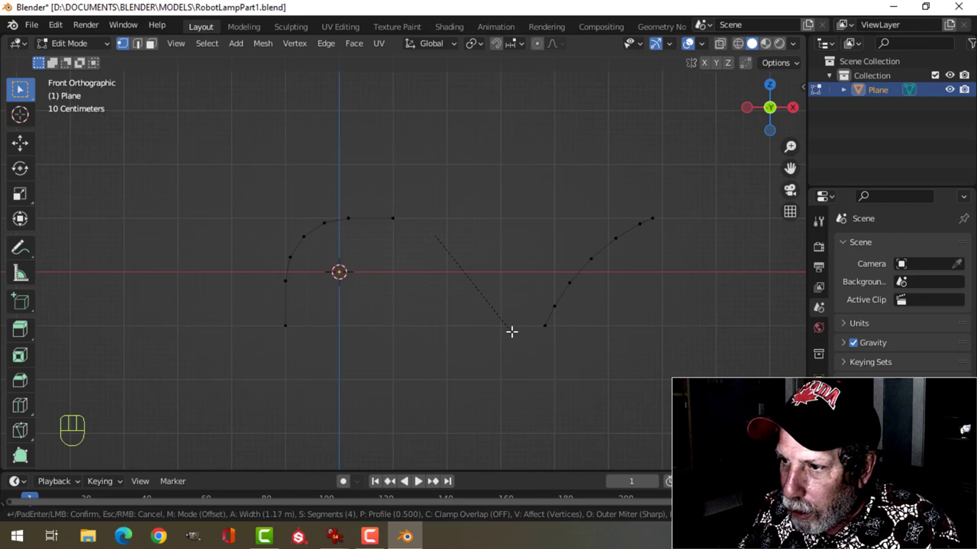
click(504, 331)
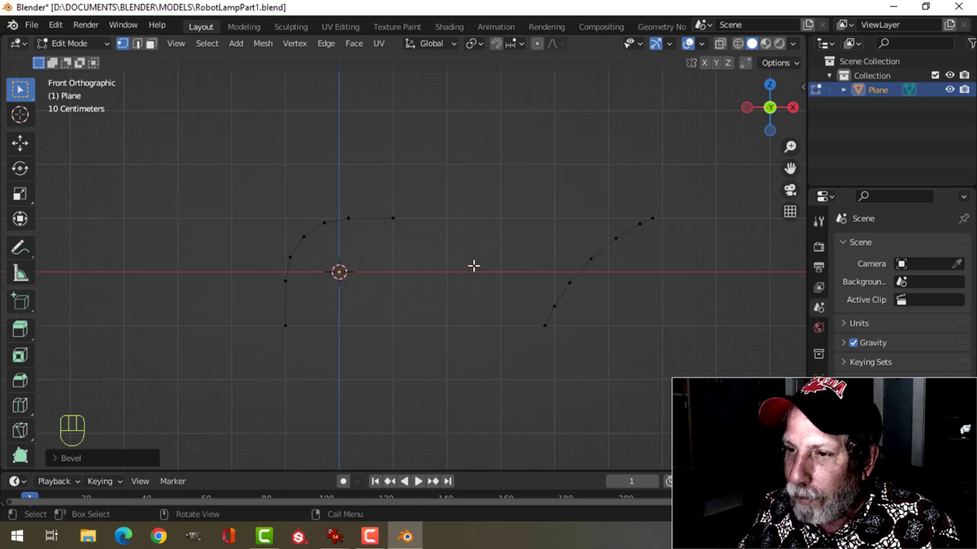
Return to Object Mode and convert the mesh object with both rounded paths to a curve
key(Tab)
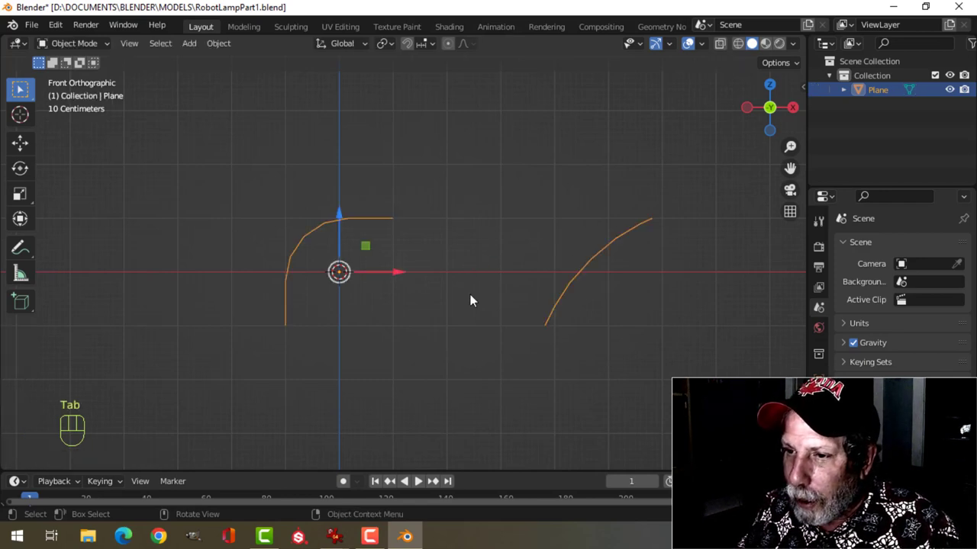
right_click(378, 218)
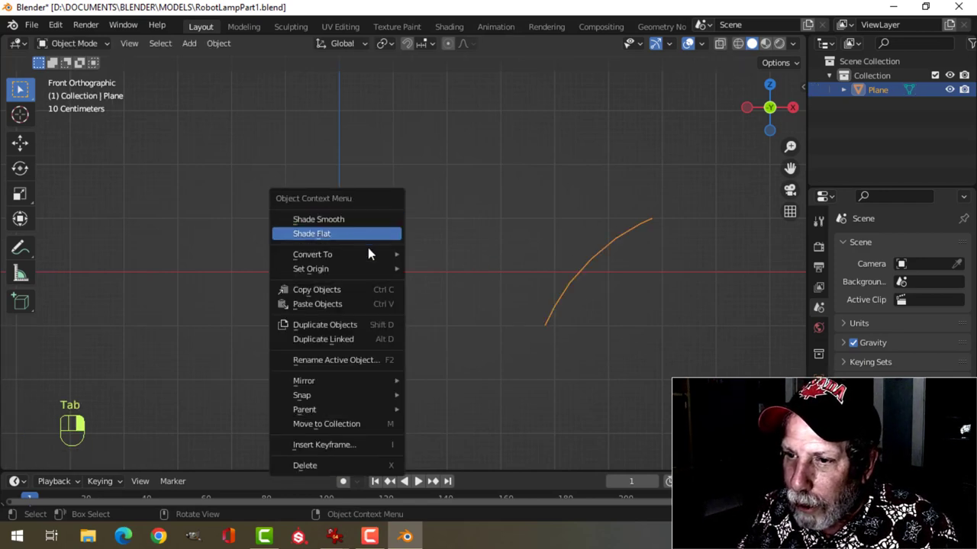
mouse_move(365, 256)
click(431, 255)
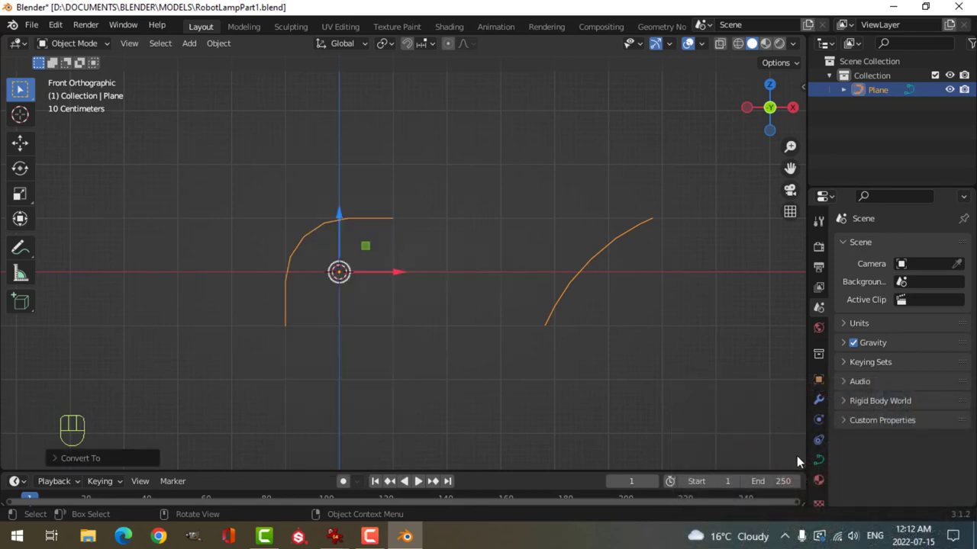
Set the curve's round bevel depth to 0.5 m to turn both paths into pipes
click(818, 459)
scroll(908, 404, down, 5)
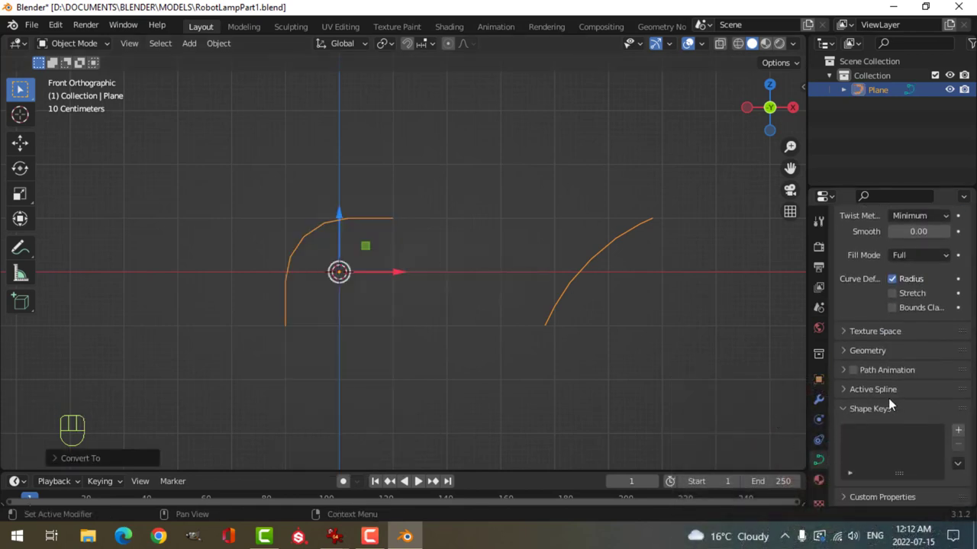
click(844, 350)
scroll(882, 367, down, 4)
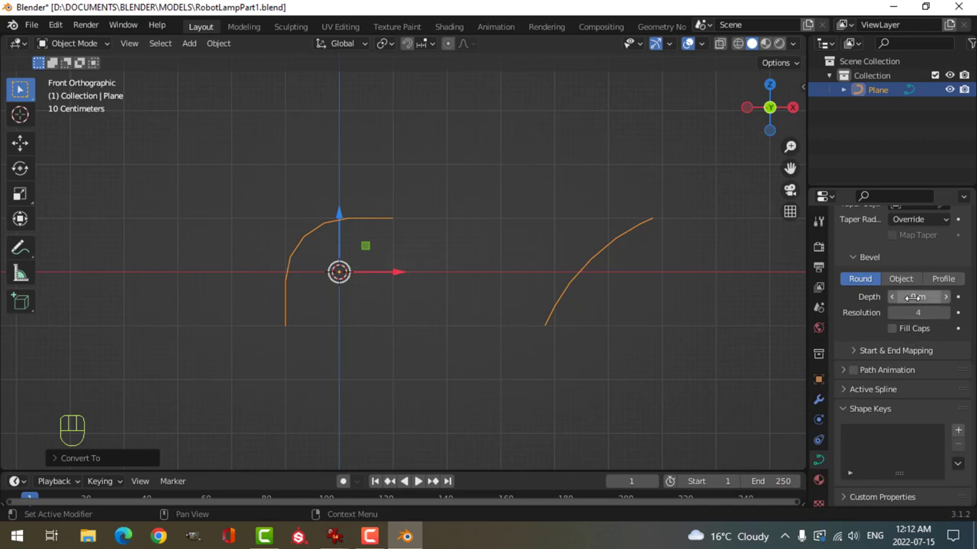
click(916, 297)
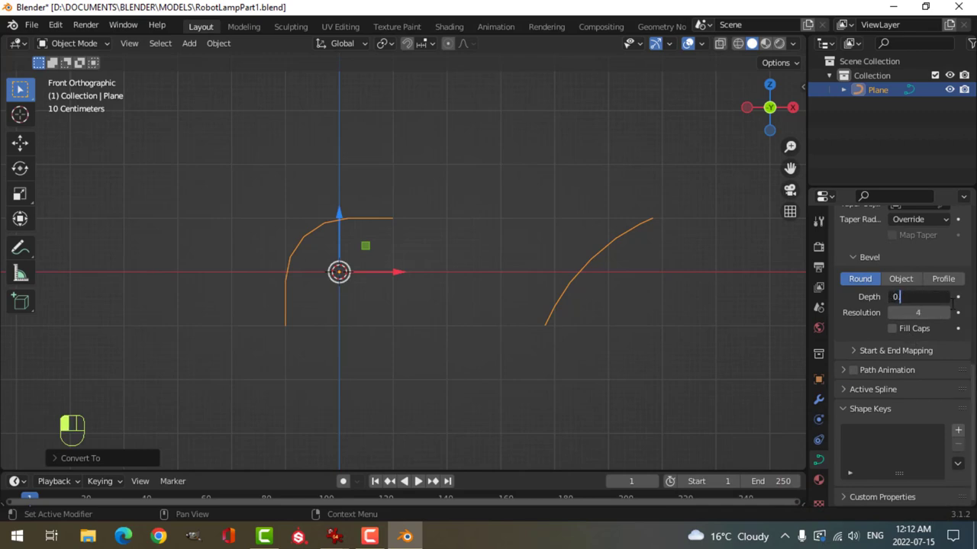
text(0.5)
key(Return)
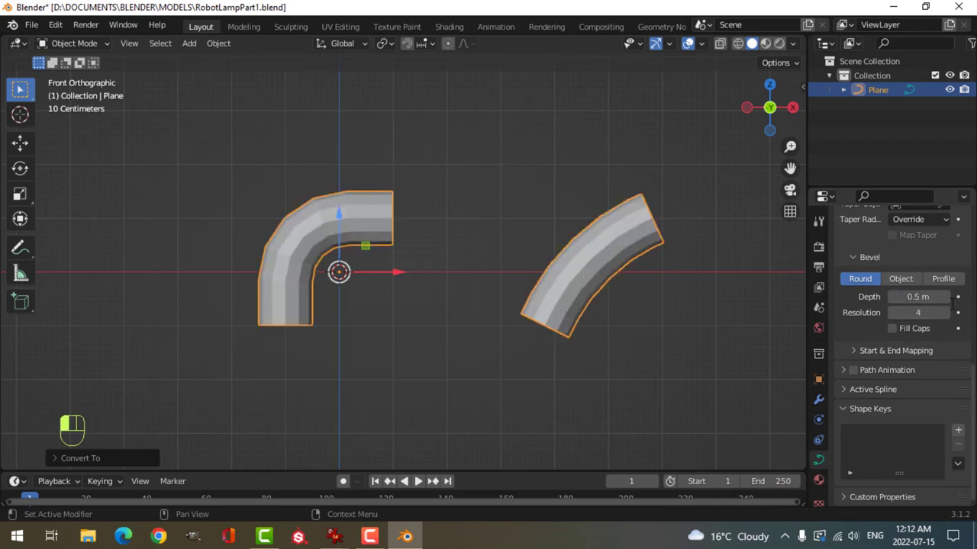
Increase the curve's round bevel depth to 0.6 m to thicken both pipes
click(918, 297)
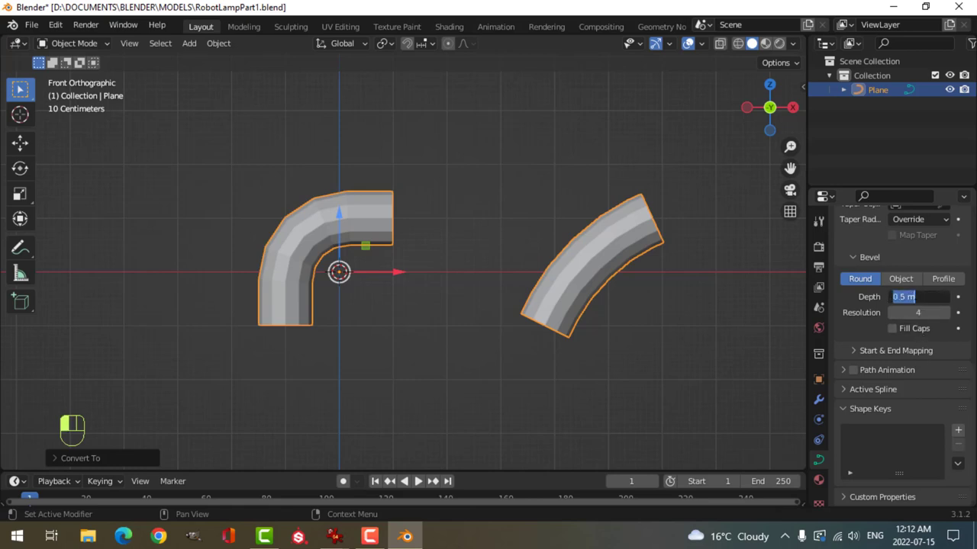
click(905, 297)
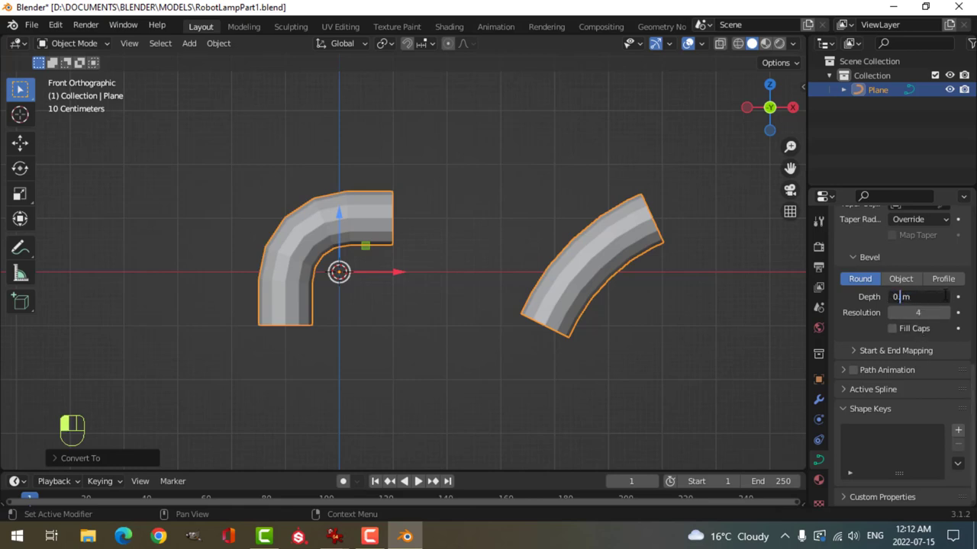
text(.6)
key(Return)
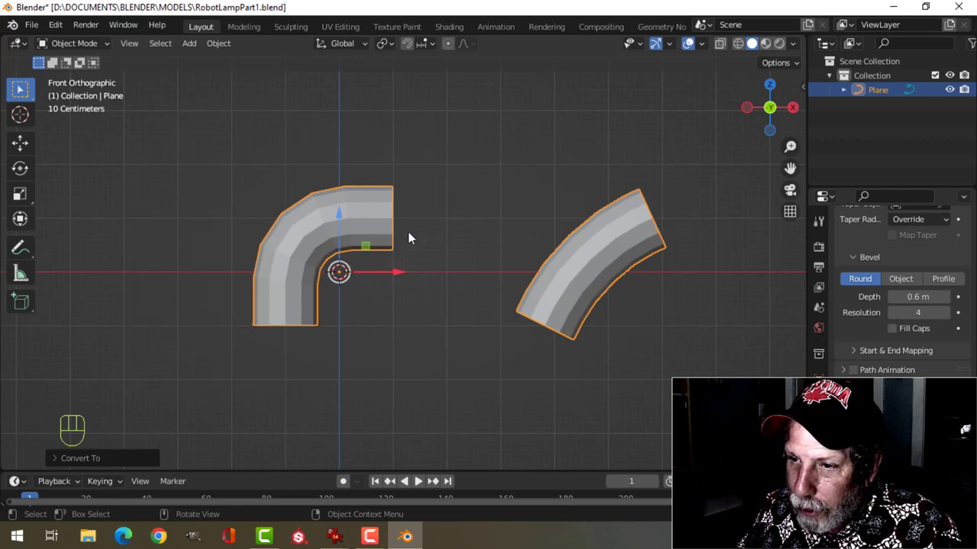
scroll(400, 257, up, 2)
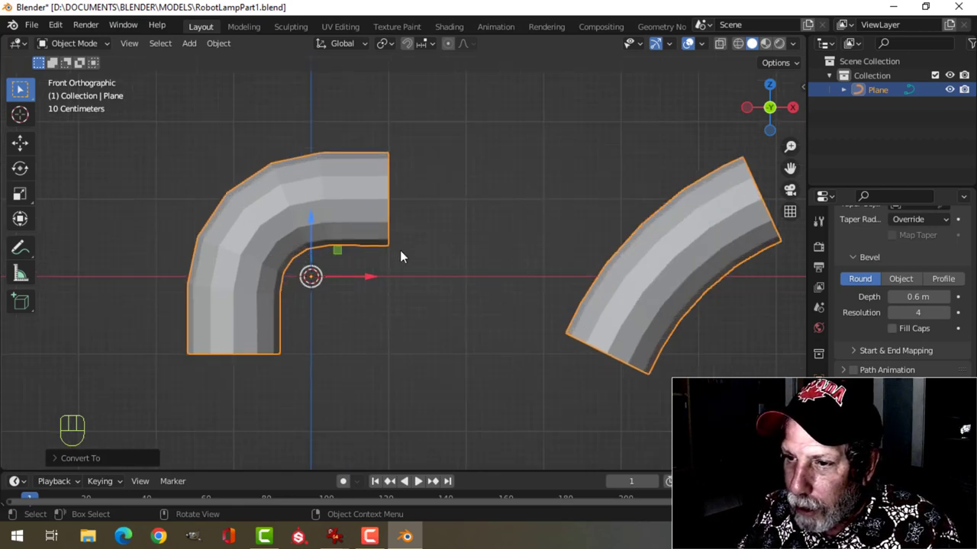
scroll(425, 246, down, 2)
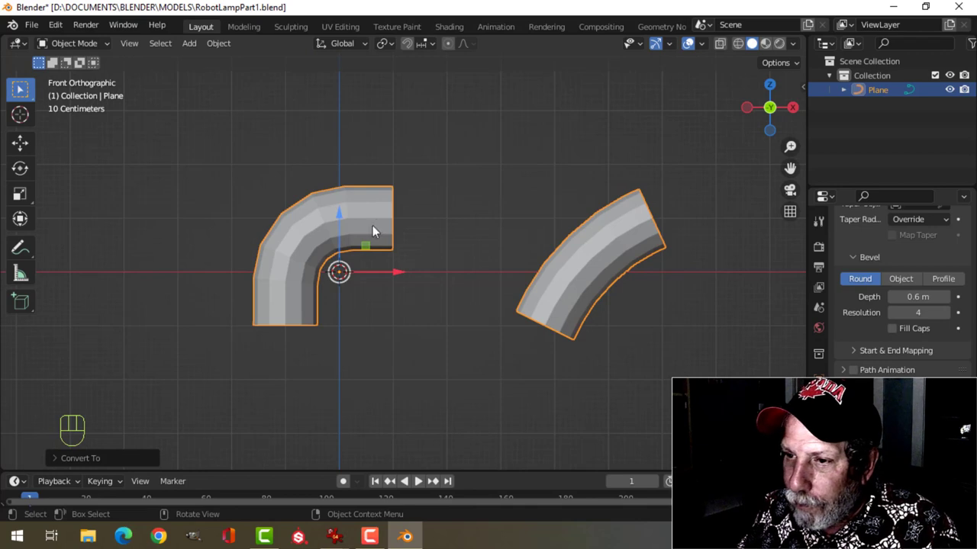
Set the curve's preview resolution in the Shape settings to 4
scroll(900, 336, up, 10)
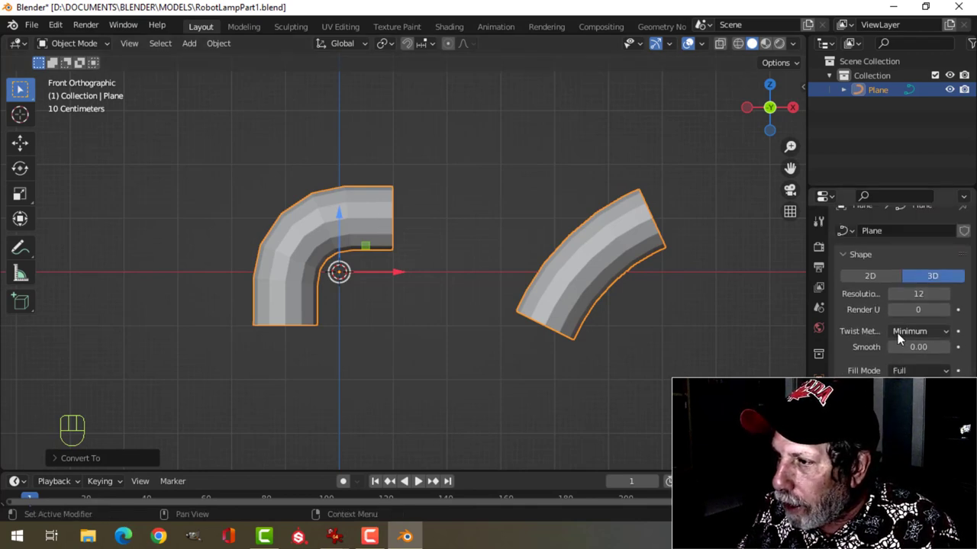
scroll(899, 339, up, 1)
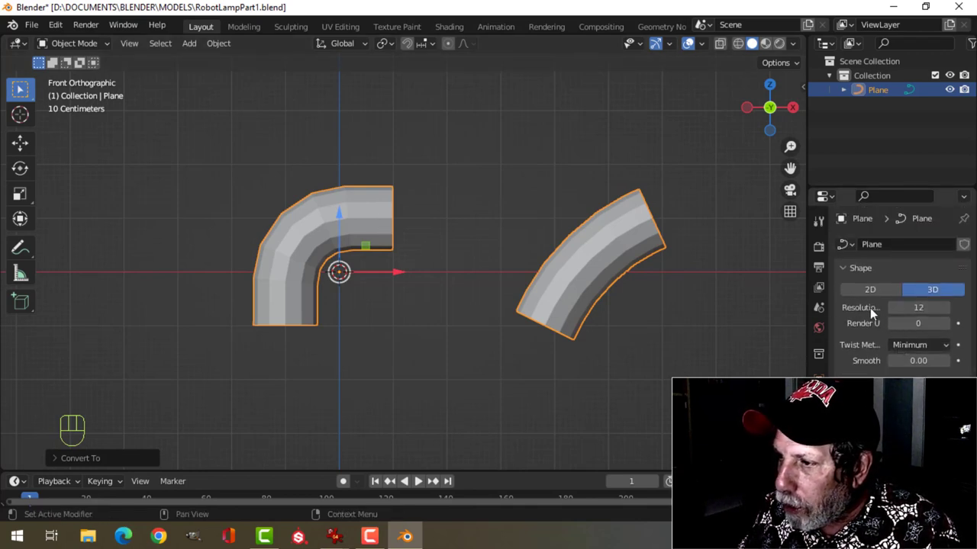
click(889, 306)
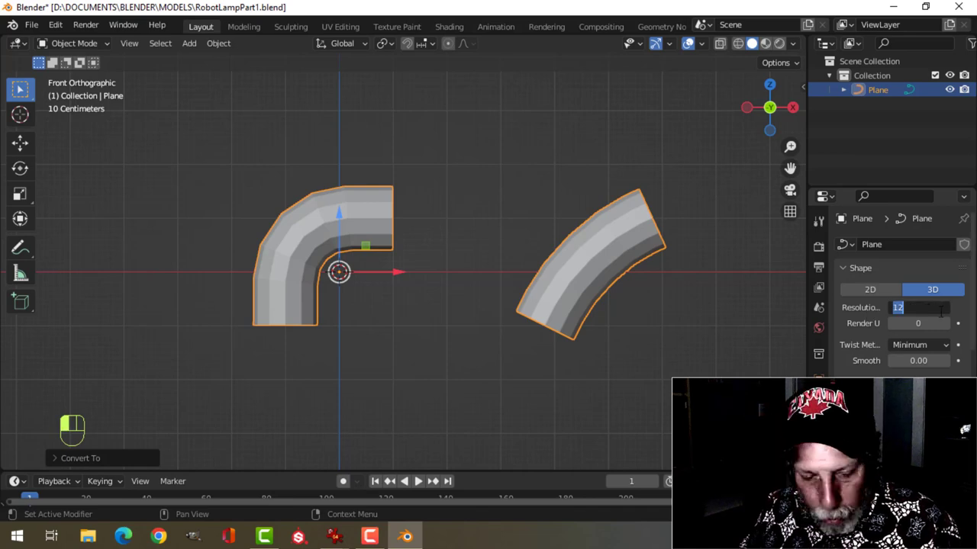
text(4)
key(Return)
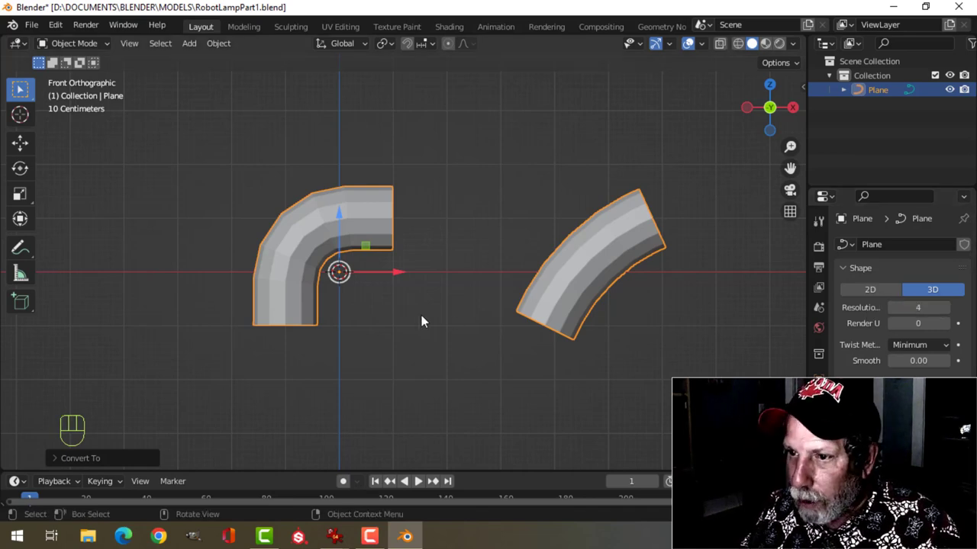
Convert the pipe curve object to a mesh and enter Edit Mode
right_click(373, 217)
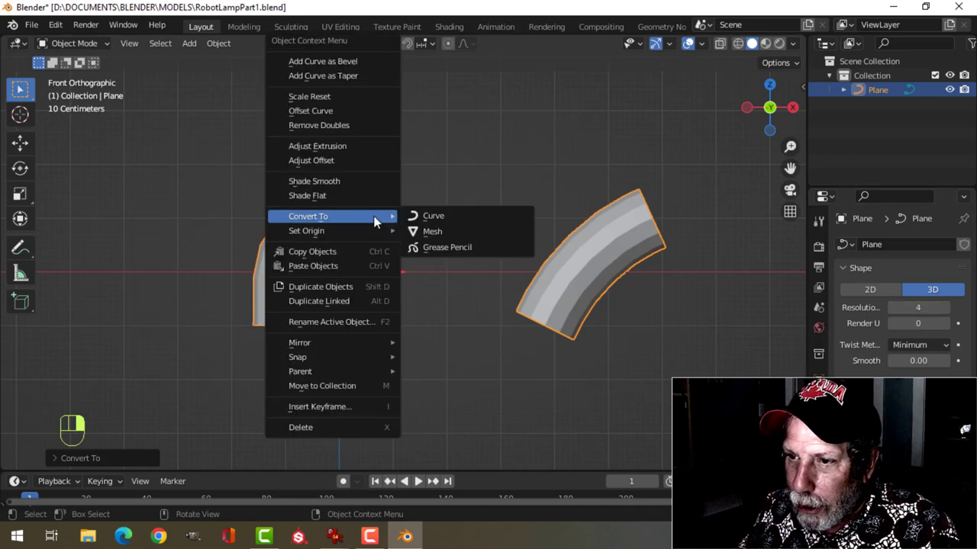
click(431, 231)
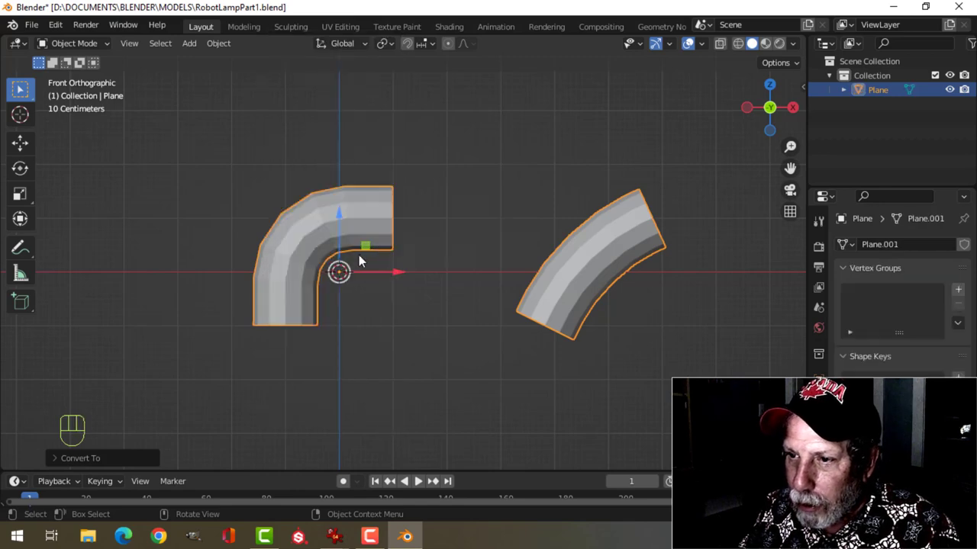
key(Tab)
scroll(401, 276, up, 3)
scroll(396, 274, down, 3)
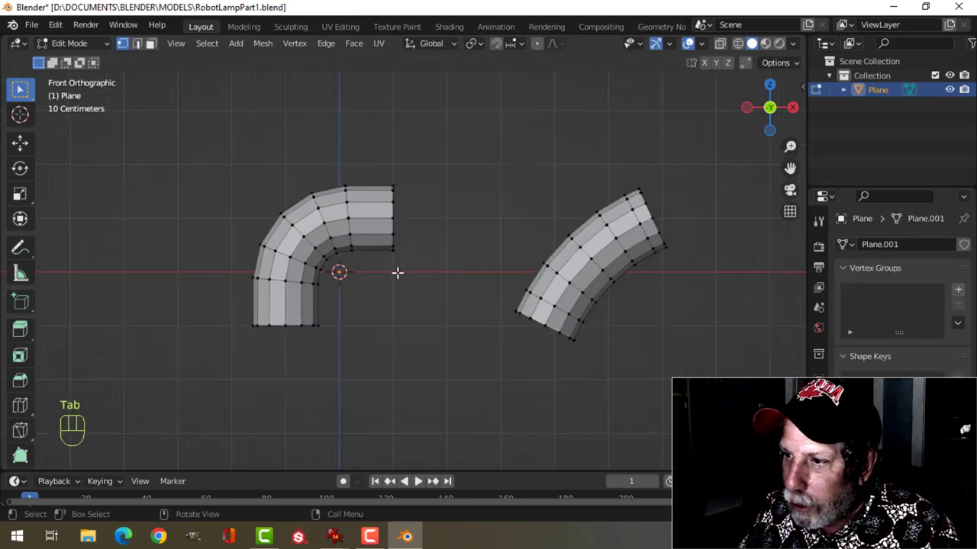
Select the open edge loops at all four pipe ends together in edge select mode
scroll(397, 273, up, 2)
middle_drag(404, 264, 407, 210)
key(2)
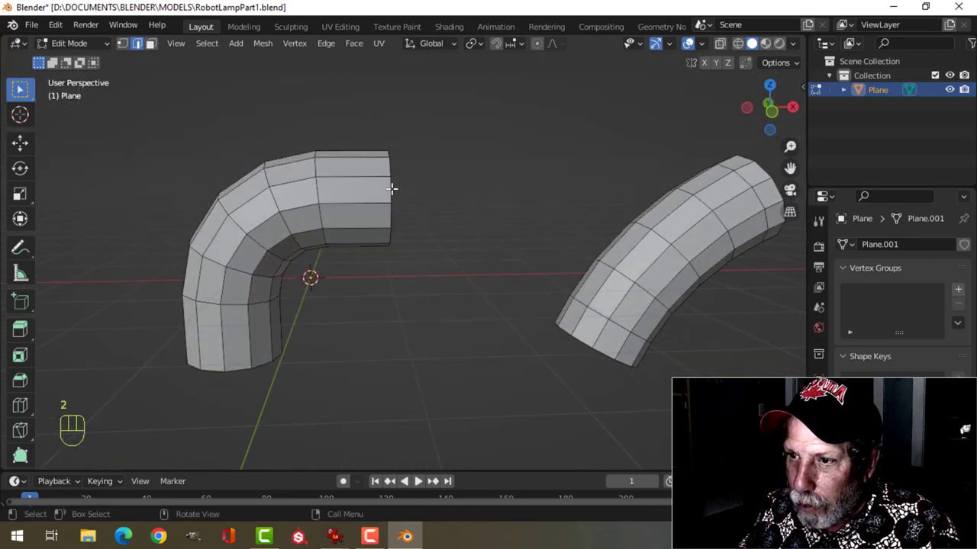
alt+shift+click(390, 191)
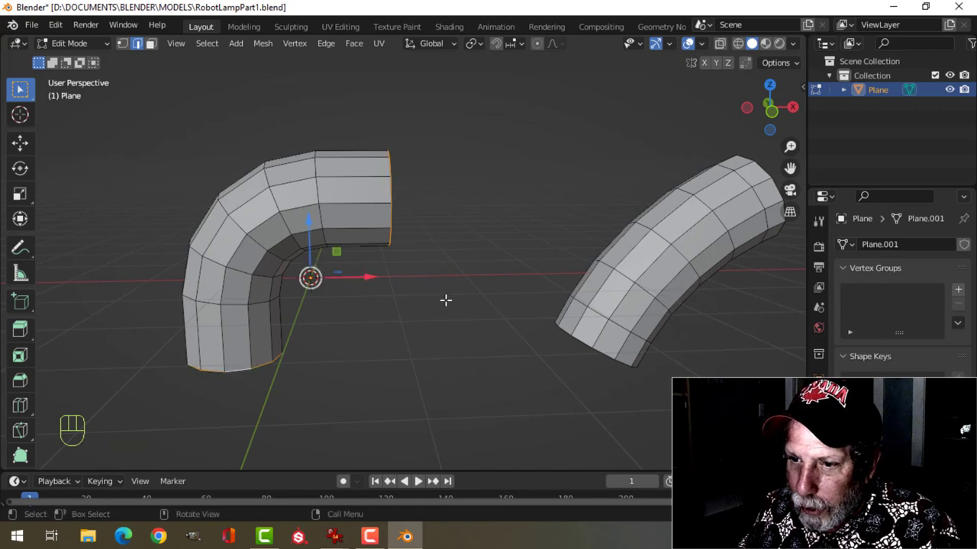
scroll(460, 280, down, 3)
middle_drag(460, 279, 551, 279)
scroll(580, 278, up, 2)
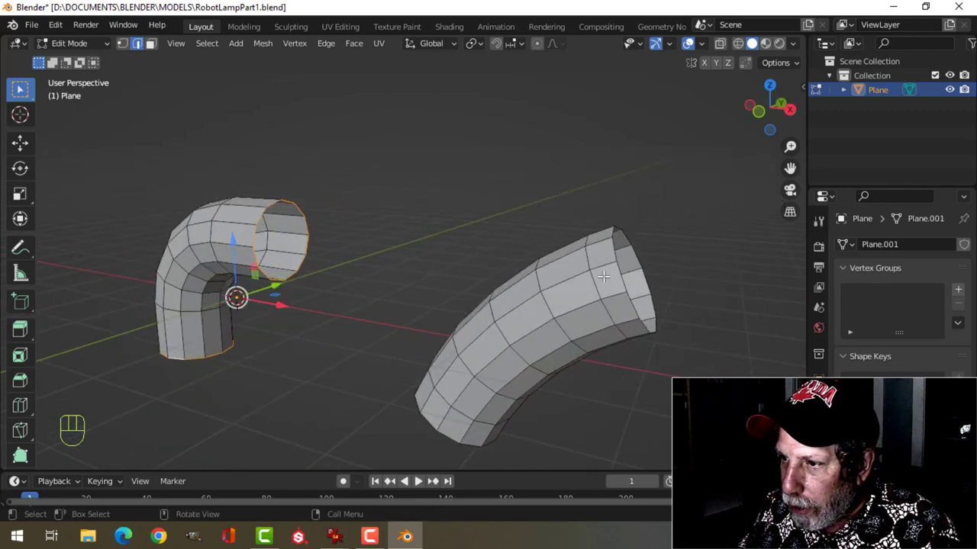
alt+shift+click(611, 256)
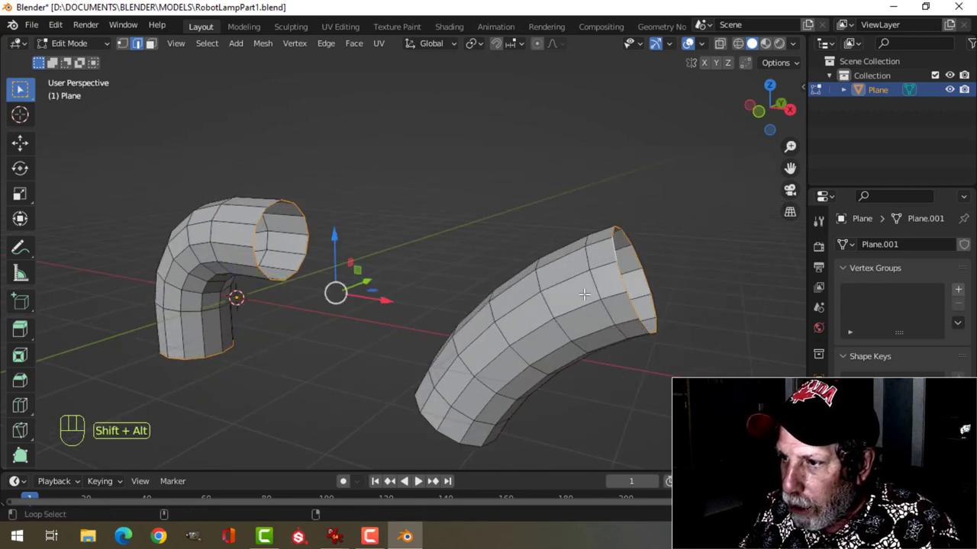
alt+shift+click(466, 435)
middle_drag(466, 435, 638, 234)
Extrude the four end loops in place and scale them outward by about 1.38 around their individual origins to form flanges
click(474, 43)
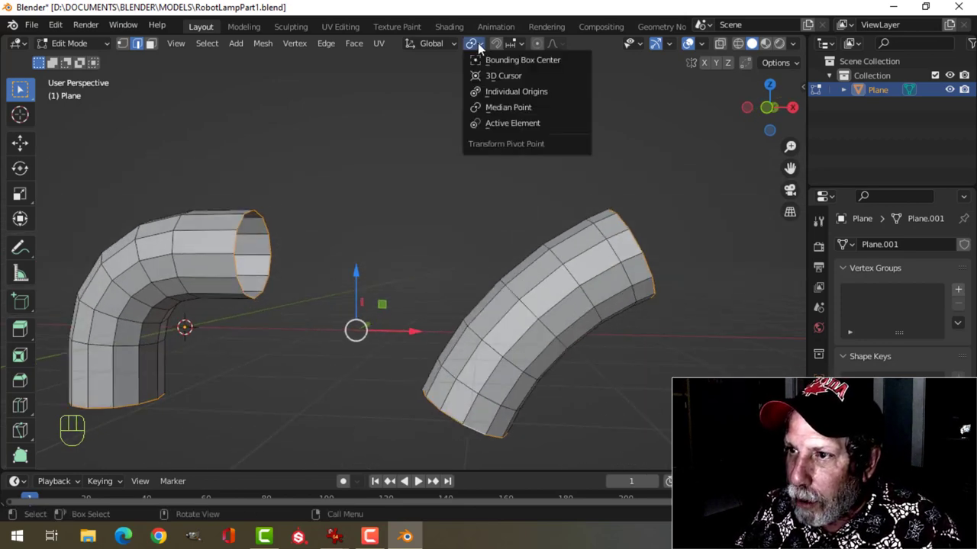
click(498, 90)
middle_drag(391, 229, 387, 255)
key(e)
right_click(419, 243)
key(s)
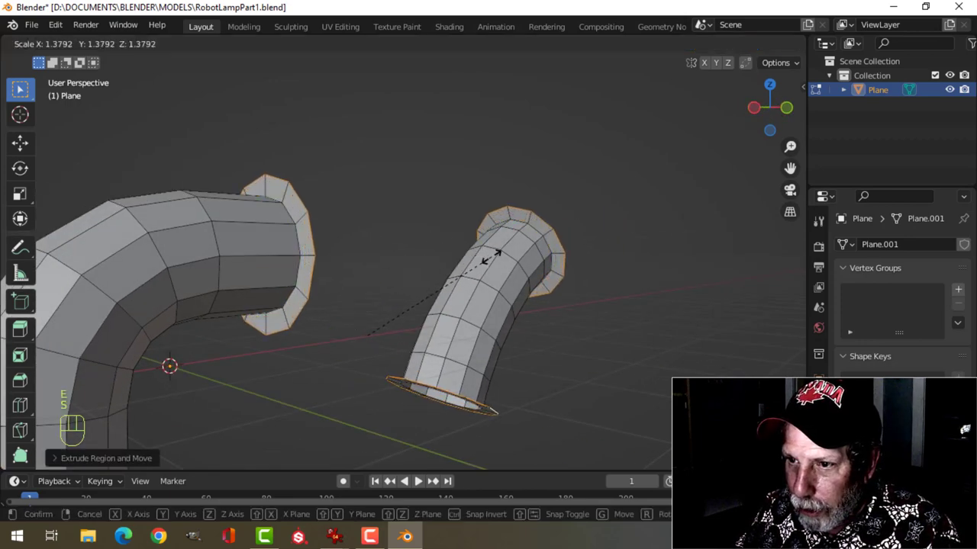
click(488, 253)
Set the flange loops' scale factor to 1.3 on the X, Y and Z axes
click(99, 458)
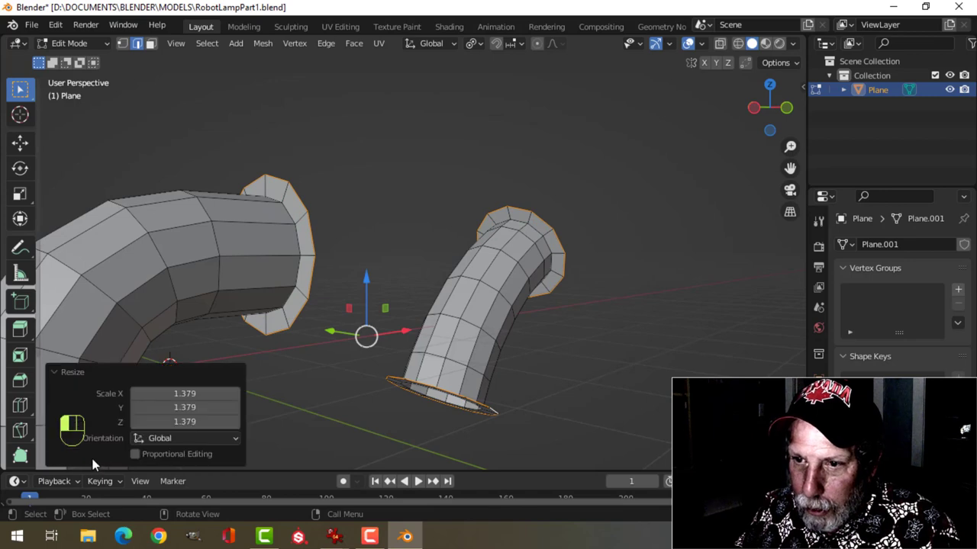
click(184, 393)
text(1)
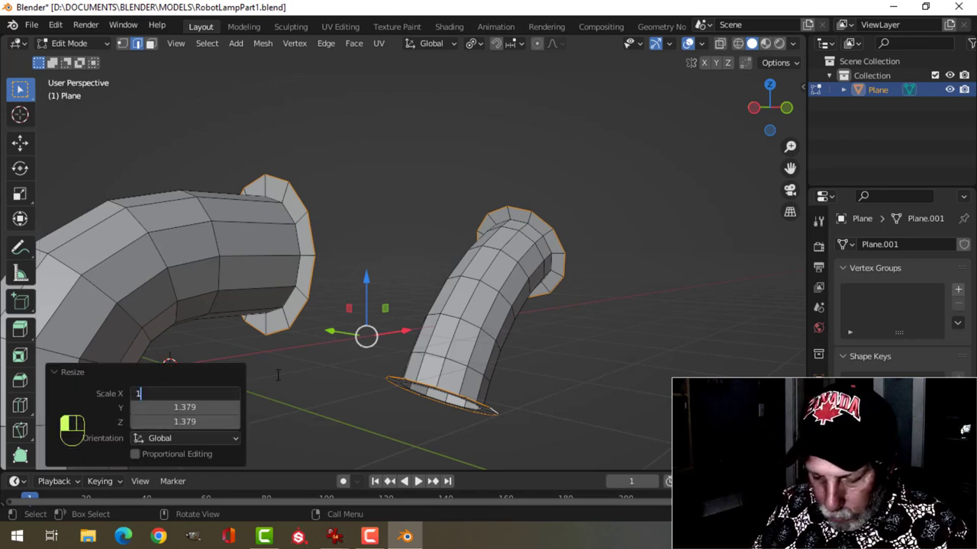
text(.3)
key(Tab)
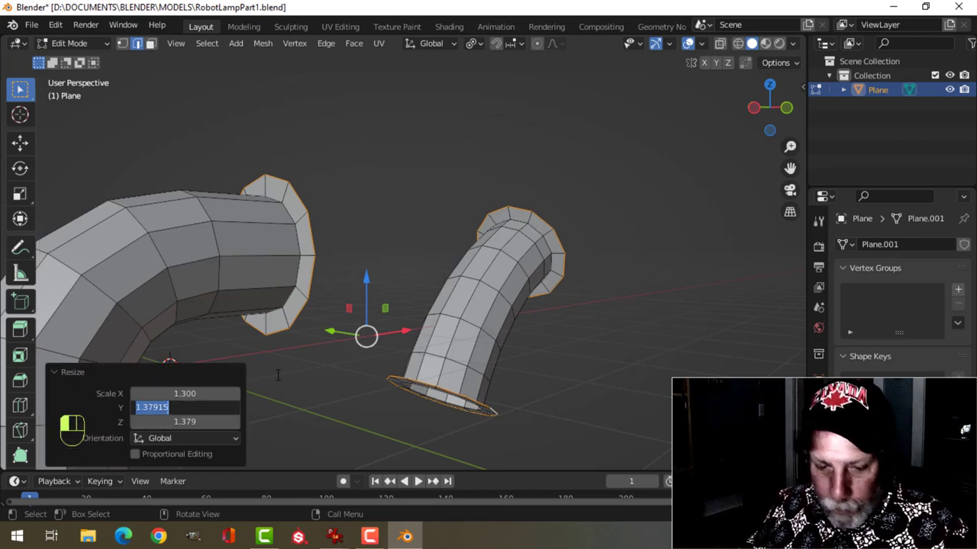
text(1.3)
key(Tab)
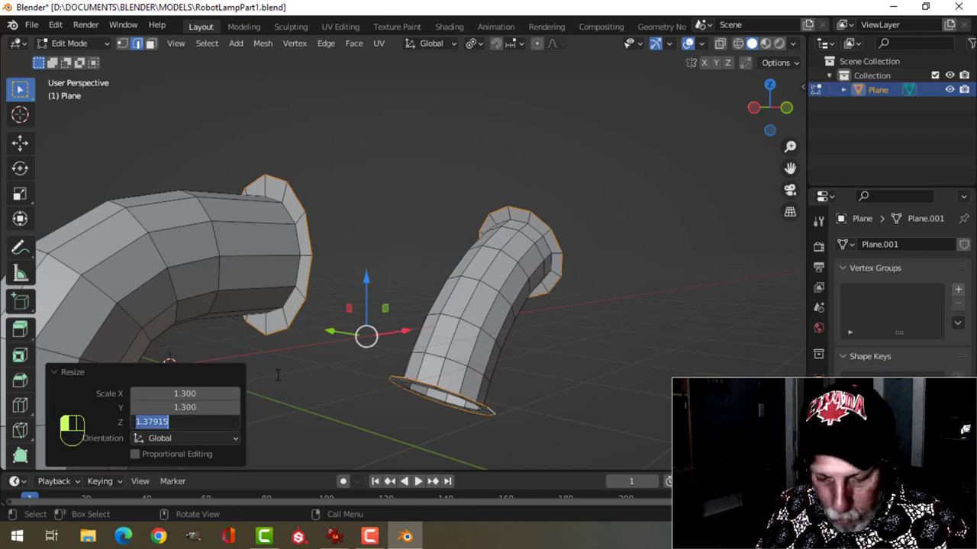
text(1)
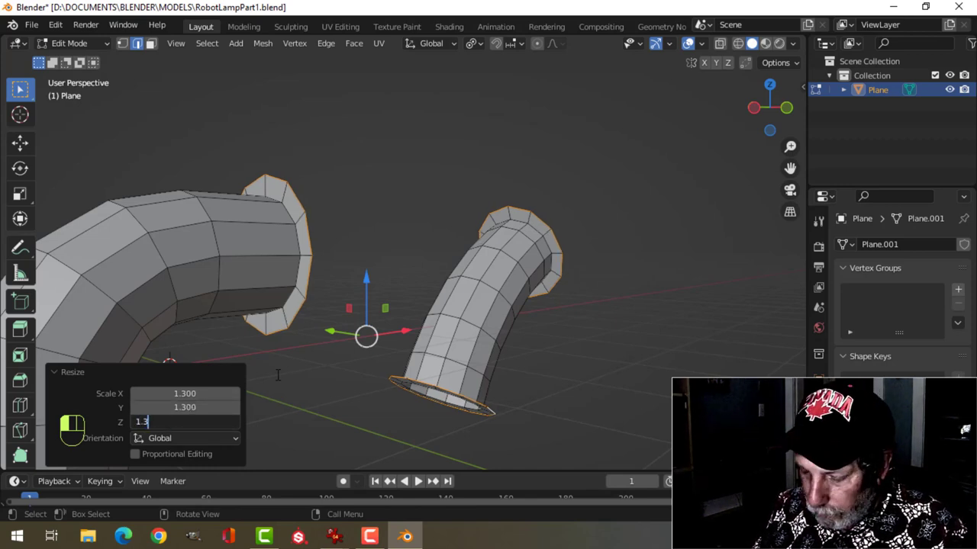
text(.3)
key(Return)
middle_drag(304, 359, 490, 89)
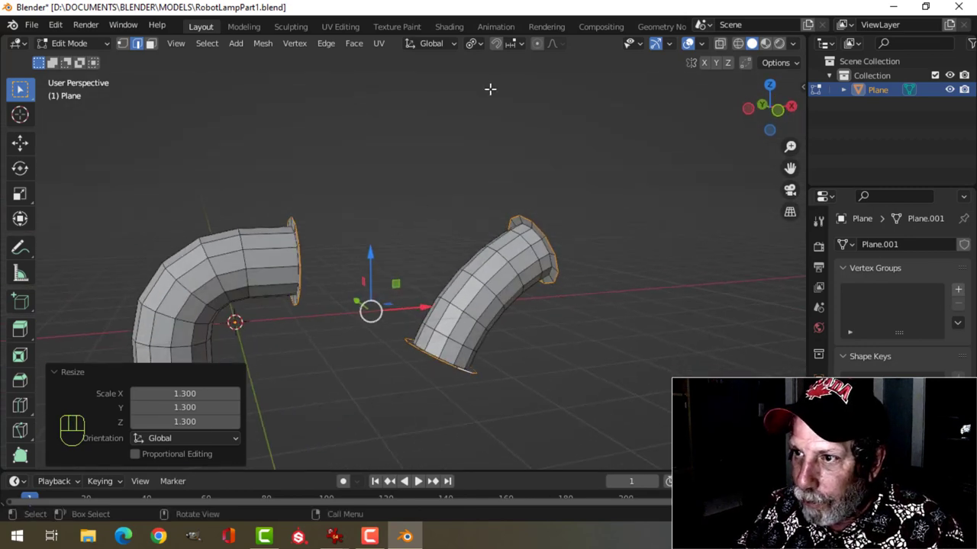
Restore the Median Point pivot and extrude the 90-degree elbow's upper flange rim outward about 0.32 m along X
click(479, 42)
click(496, 105)
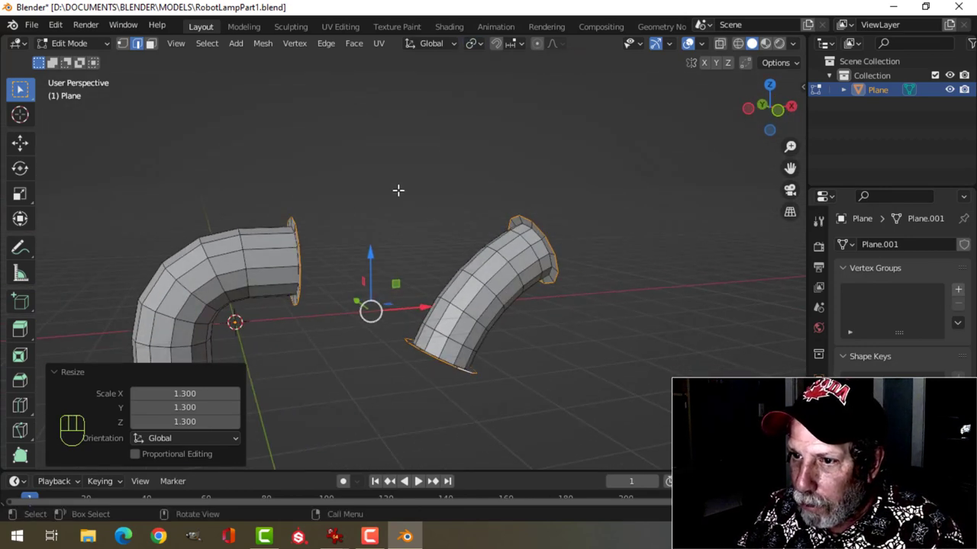
scroll(435, 191, up, 6)
key(alt+a)
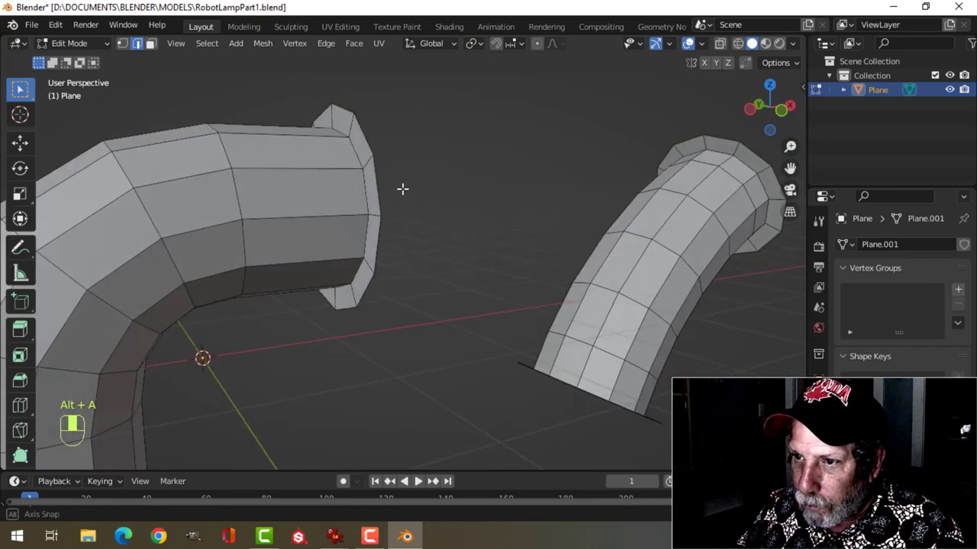
alt+shift+click(377, 148)
middle_drag(377, 148, 432, 168)
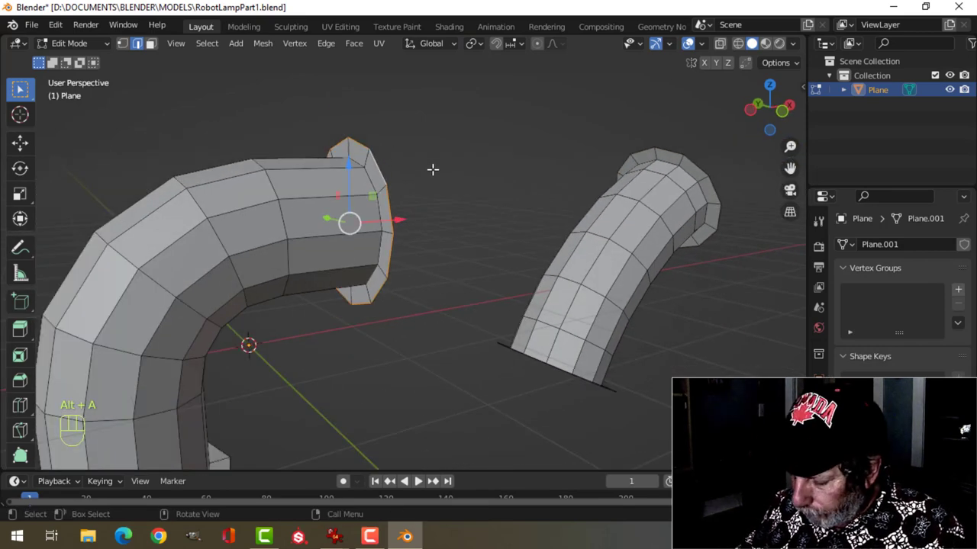
key(KP_1)
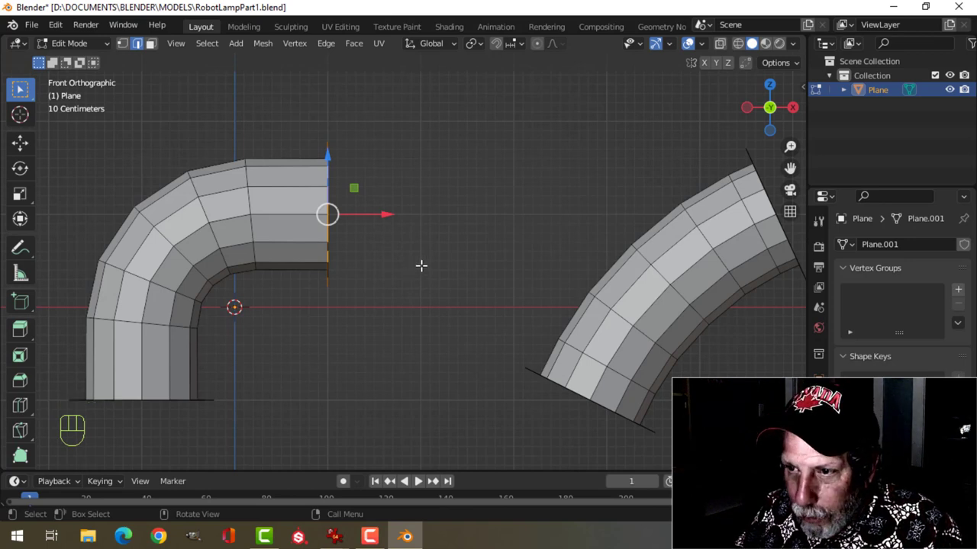
key(e)
drag(388, 215, 421, 214)
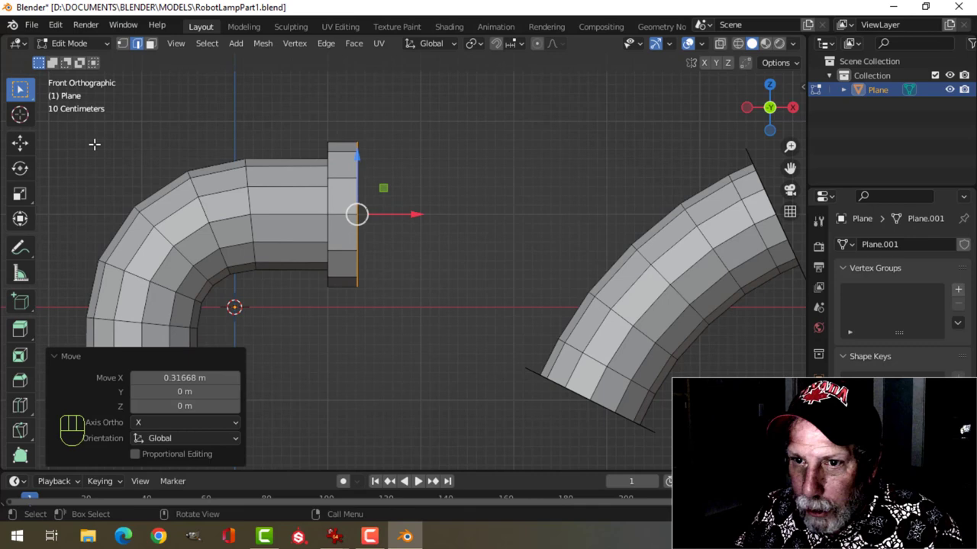
Extrude the 90-degree elbow's lower flange rim downward about 0.33 m along Z
click(20, 143)
scroll(402, 239, down, 2)
mouse_move(402, 240)
shift+middle_down()
mouse_move(394, 244)
mouse_move(373, 181)
mouse_move(392, 262)
mouse_move(403, 249)
shift+middle_up()
key(alt+a)
alt+click(320, 261)
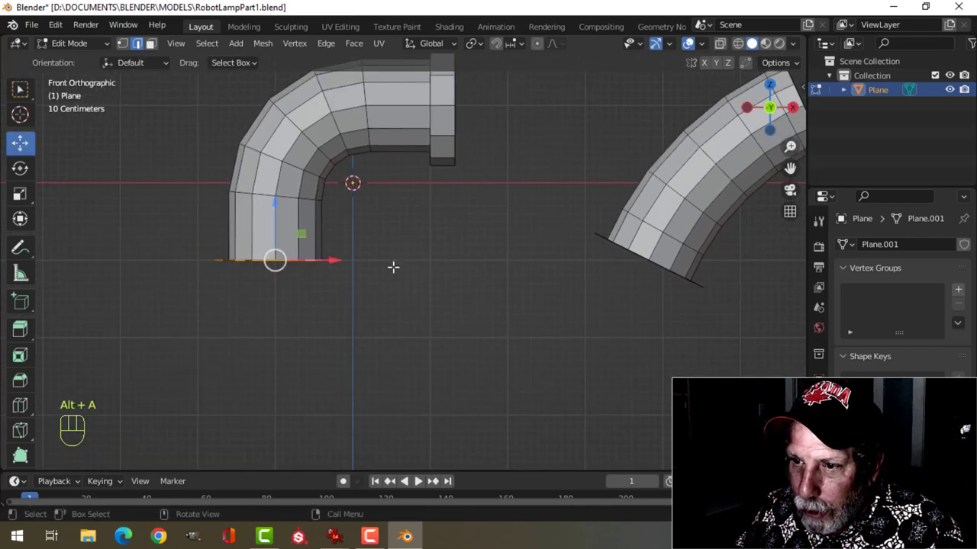
key(e)
drag(279, 203, 283, 233)
click(283, 233)
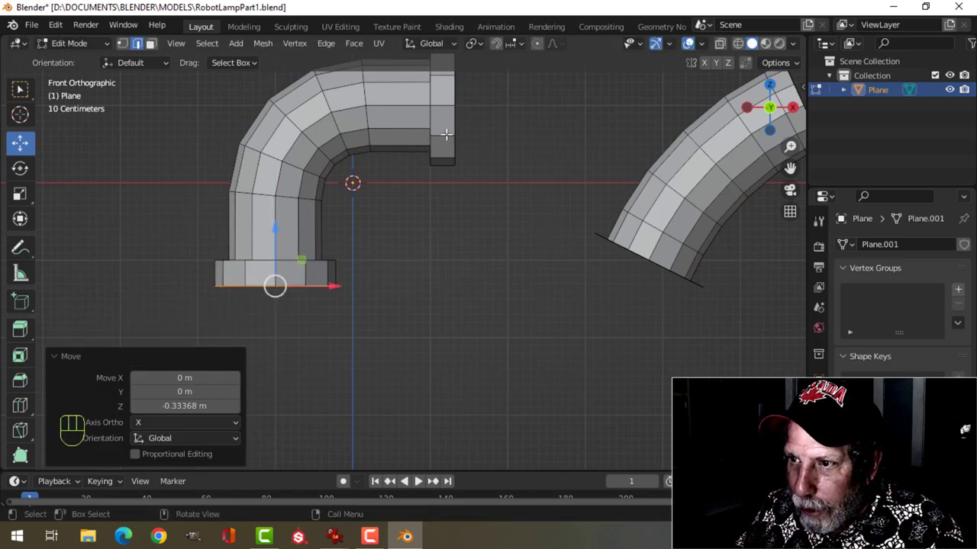
Select the shallower elbow's lower flange rim loop and switch the transform orientation to Normal
scroll(443, 221, down, 1)
shift+middle_drag(486, 218, 338, 242)
key(alt+a)
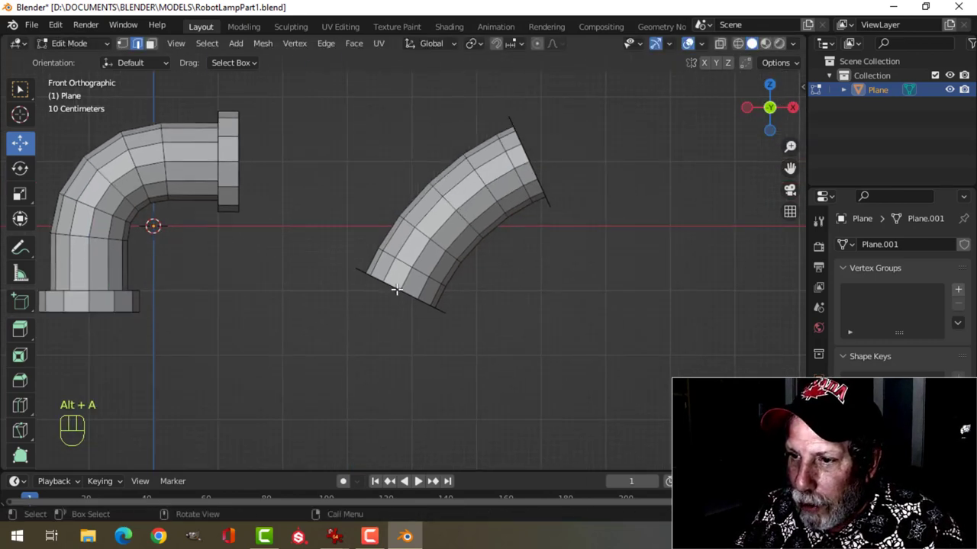
middle_drag(450, 290, 343, 319)
alt+click(417, 293)
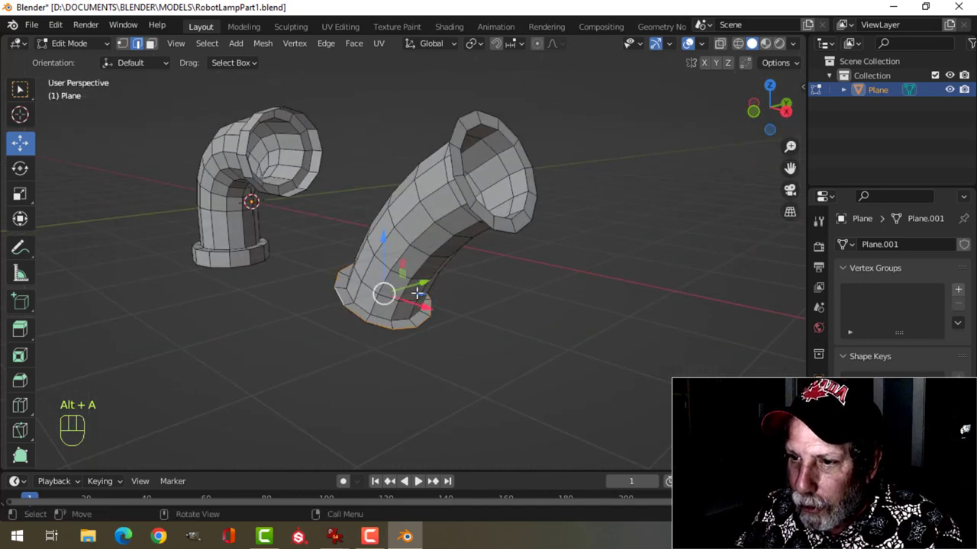
key(KP_1)
scroll(458, 305, up, 2)
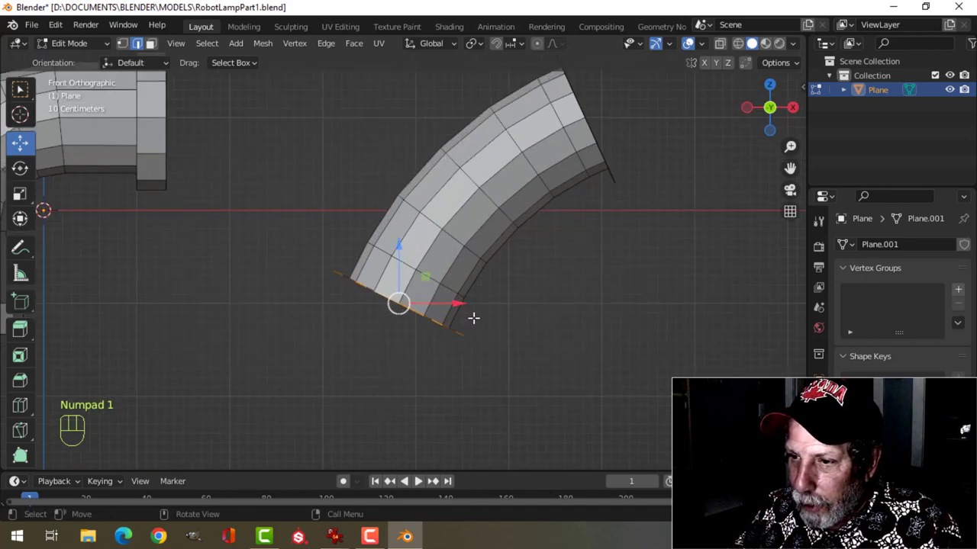
scroll(519, 283, up, 1)
shift+middle_drag(533, 262, 535, 254)
click(444, 42)
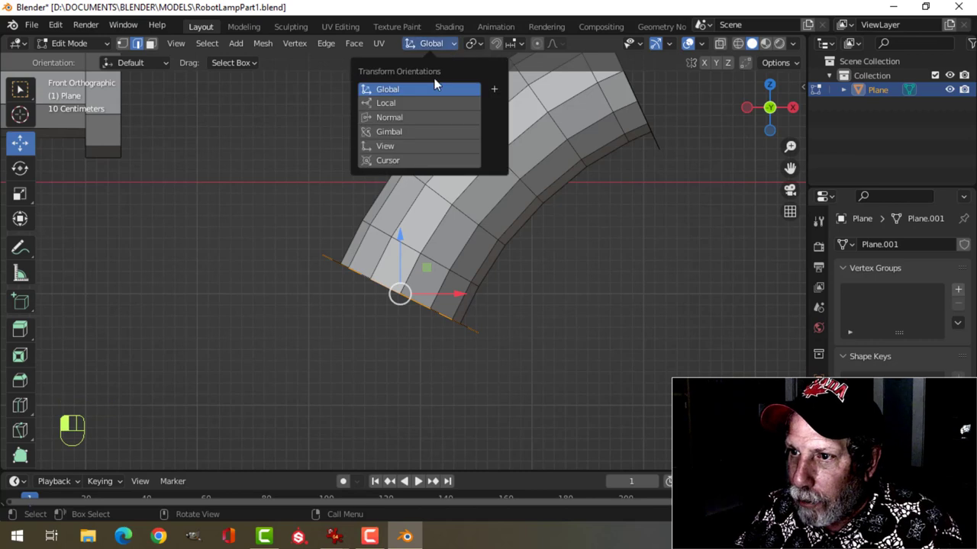
click(412, 116)
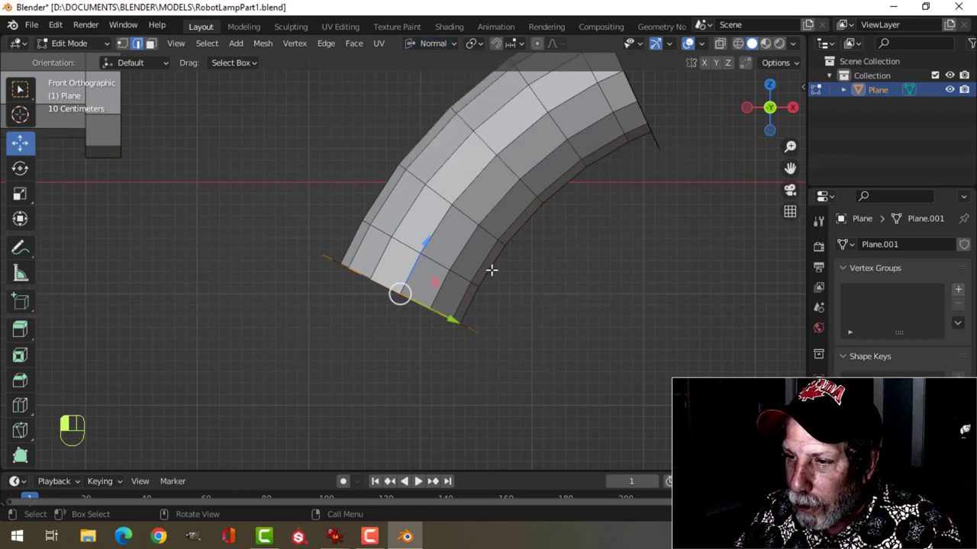
Extrude the shallower elbow's lower flange rim outward about 0.29 m in line with the pipe and restore the Global orientation
key(e)
right_click(528, 292)
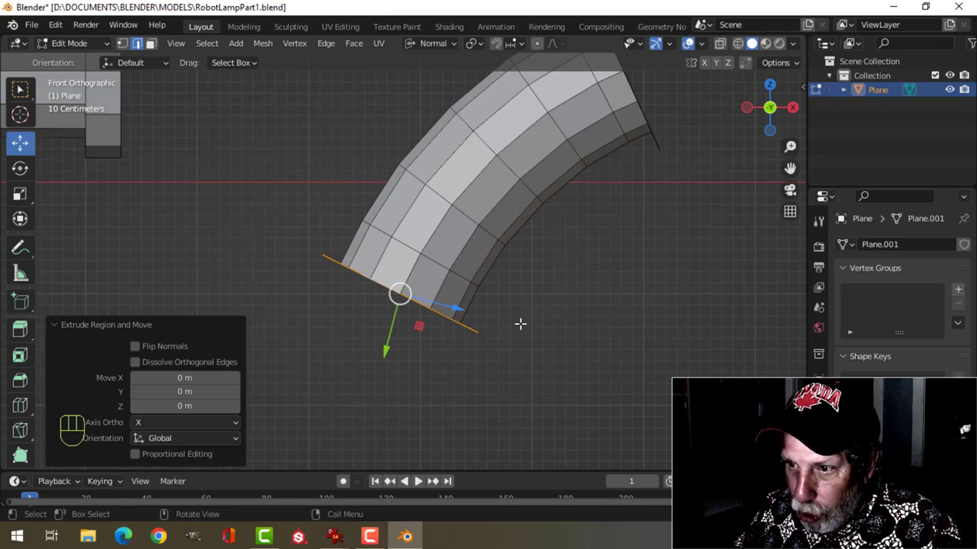
key(g)
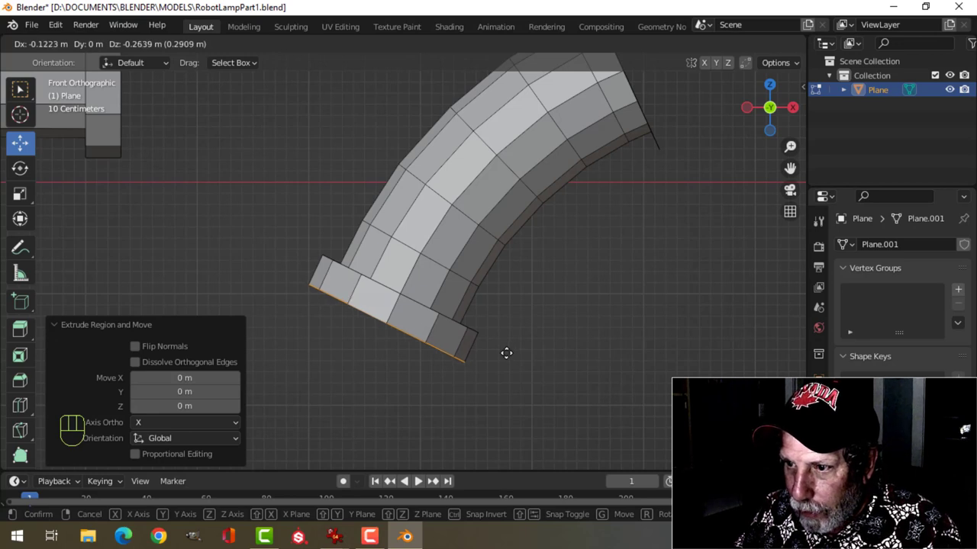
click(506, 353)
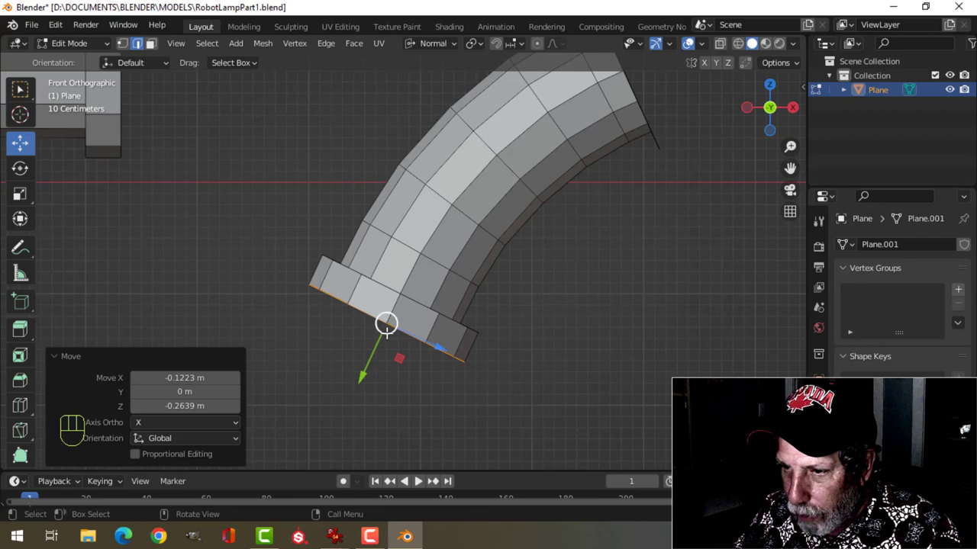
click(432, 43)
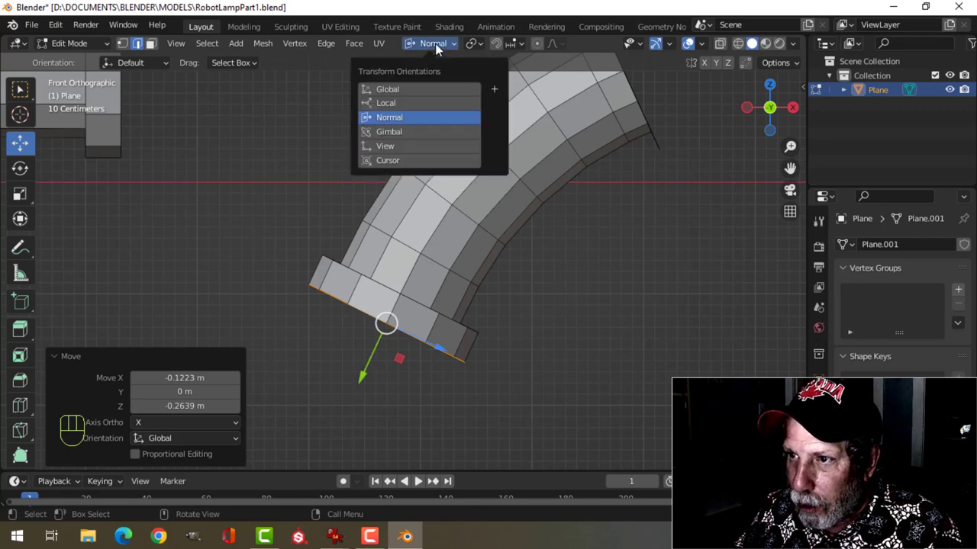
click(413, 87)
Extrude the shallower elbow's upper flange rim outward about 0.28 m in line with the pipe end
scroll(646, 263, down, 2)
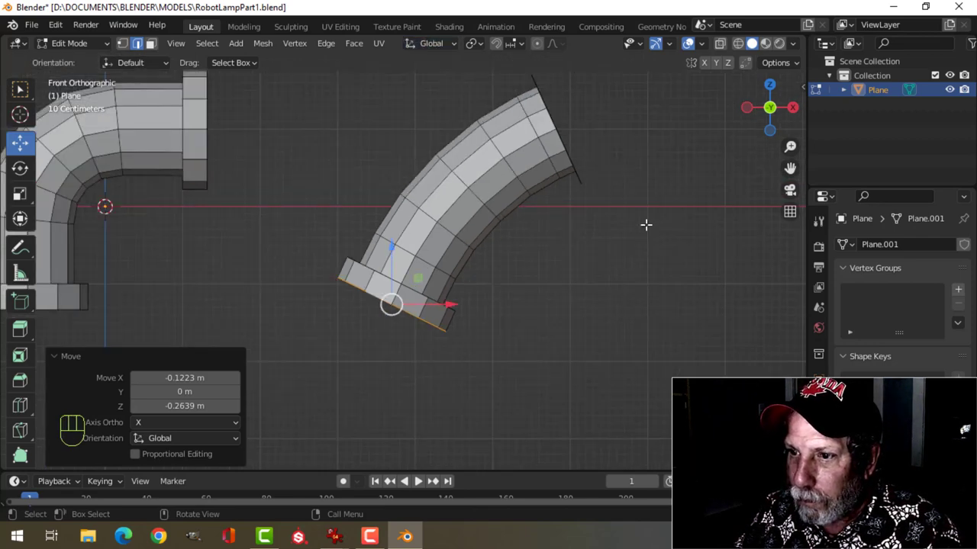
shift+middle_drag(645, 224, 587, 275)
scroll(558, 270, up, 4)
key(alt+a)
middle_drag(552, 212, 551, 252)
alt+shift+click(600, 152)
key(KP_1)
key(e)
right_click(560, 242)
key(g)
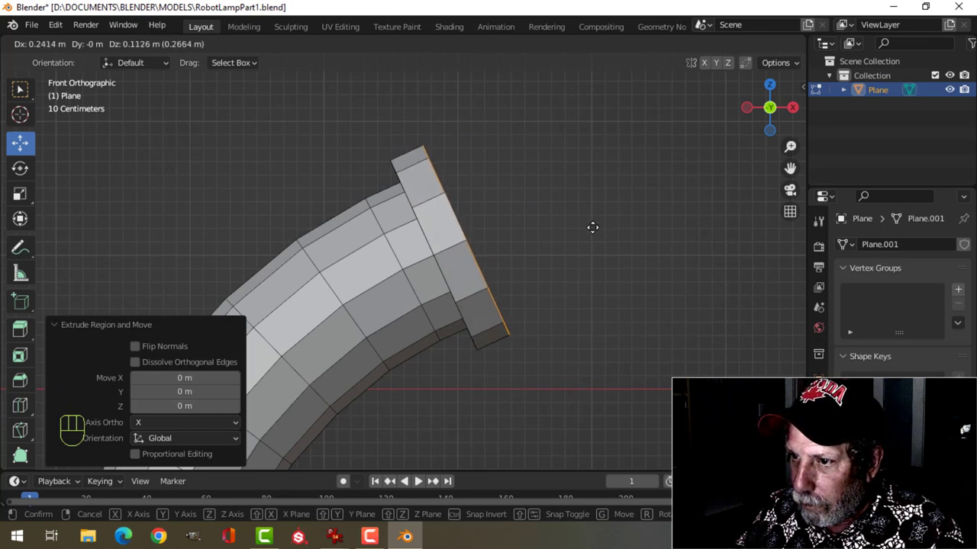
click(594, 226)
Move the shallower elbow's lower flange rim a further 0.04 m or so outward to thicken the flange
scroll(496, 292, down, 5)
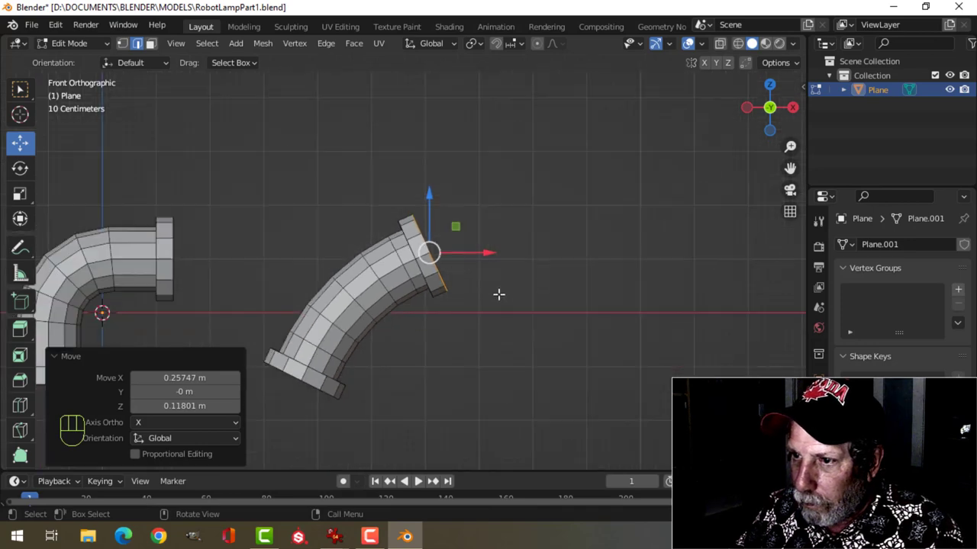
shift+middle_drag(497, 292, 469, 258)
scroll(461, 263, up, 1)
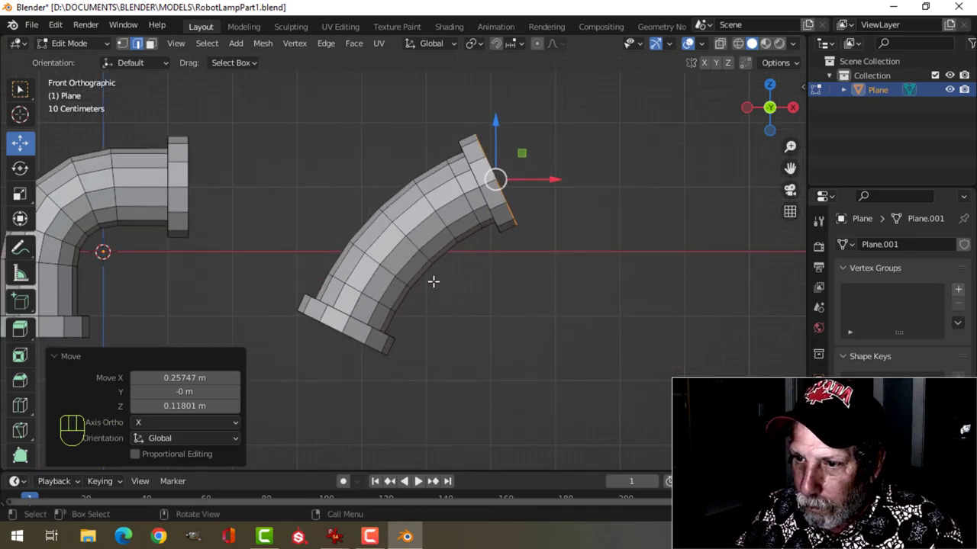
key(alt+a)
alt+shift+click(359, 339)
scroll(447, 277, up, 2)
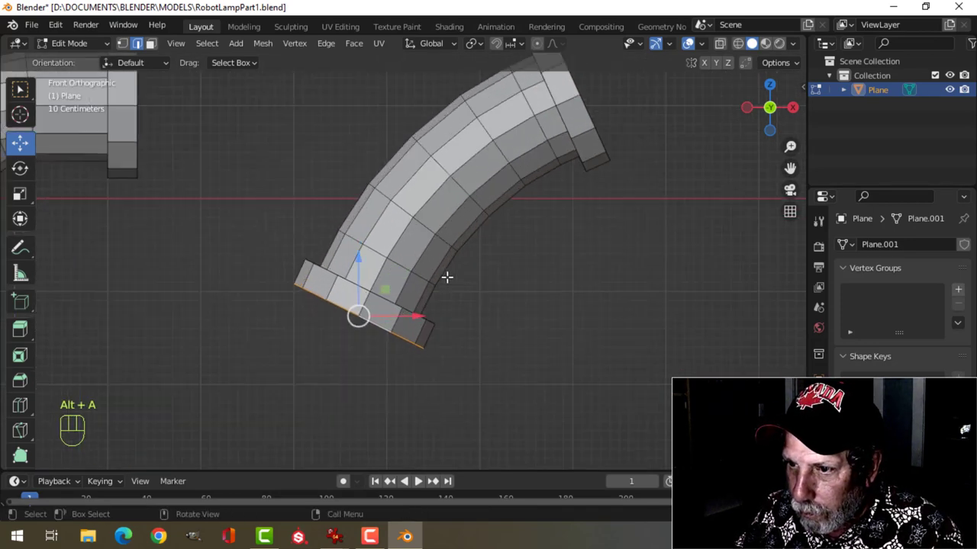
key(e)
key(Escape)
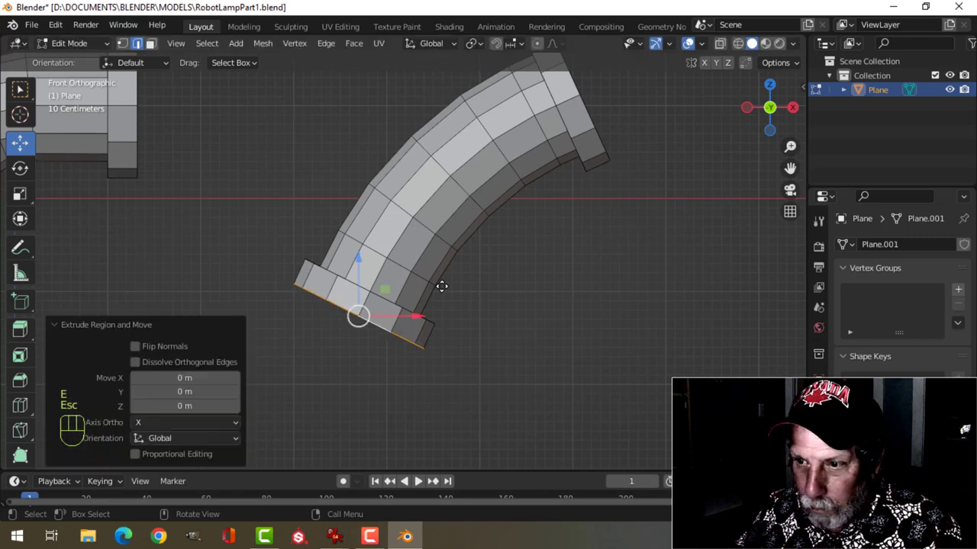
key(ctrl+z)
key(g)
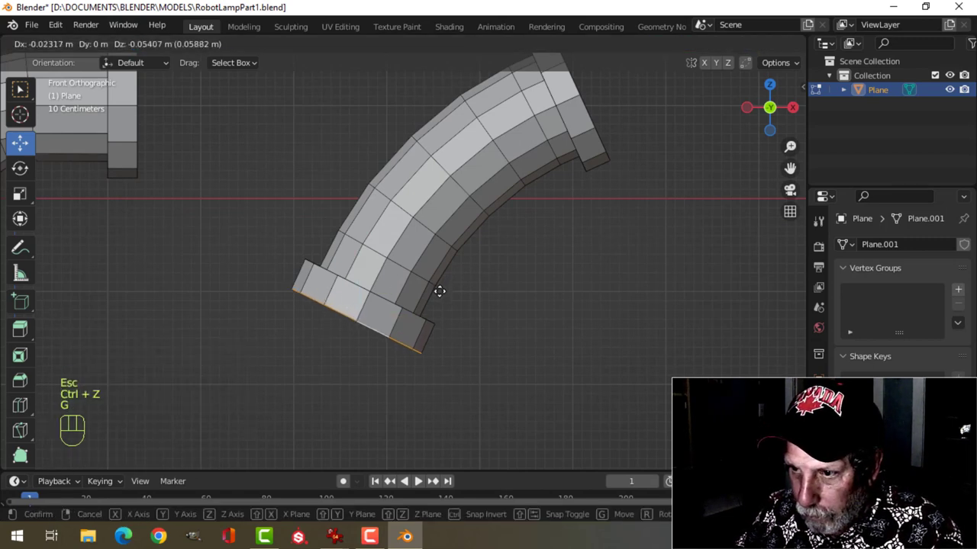
click(441, 290)
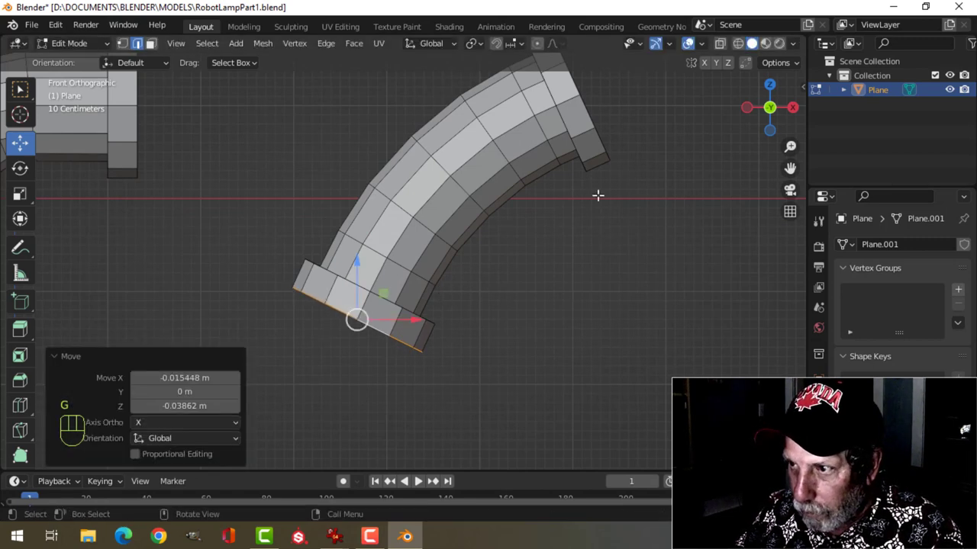
Move the shallower elbow's upper flange rim about 0.07 m outward to thicken that flange
shift+middle_drag(597, 194, 543, 279)
key(alt+a)
alt+shift+click(525, 178)
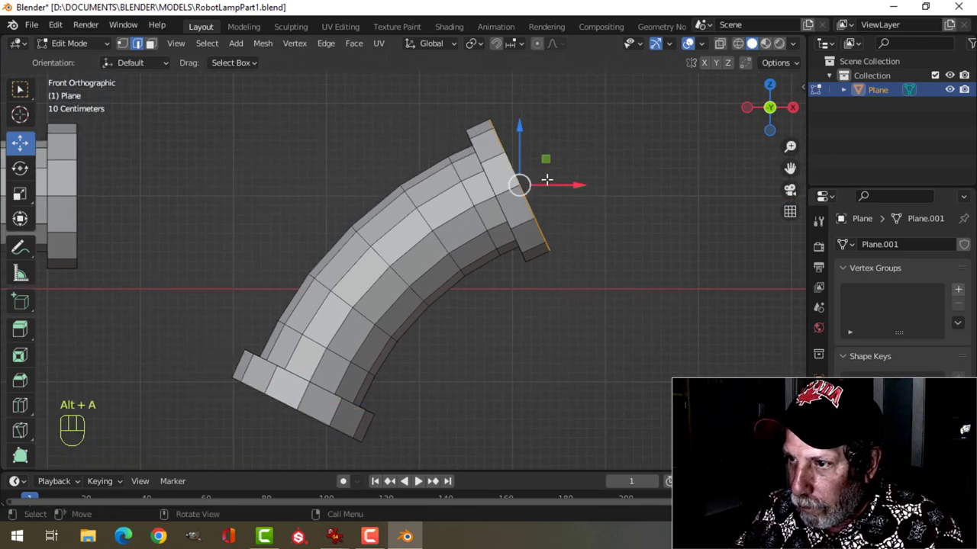
key(g)
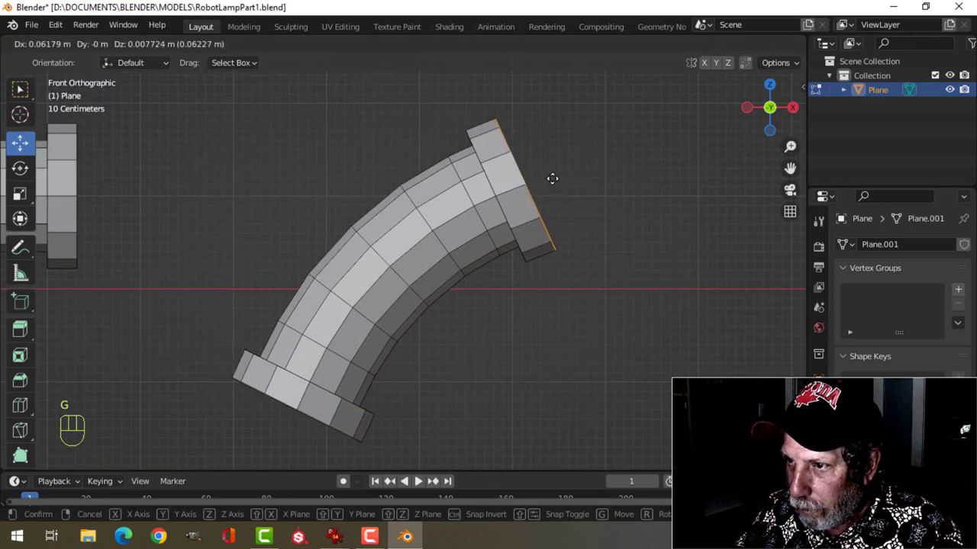
click(552, 175)
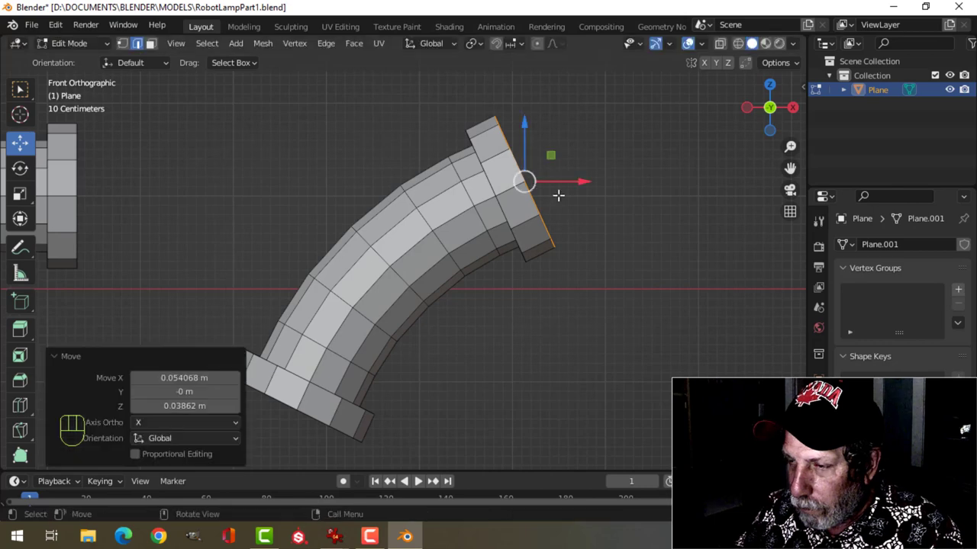
Extrude the shallower elbow's upper flange rim in place and scale it inward to about 0.66
scroll(584, 191, down, 2)
middle_drag(585, 191, 539, 212)
scroll(538, 212, up, 2)
key(e)
right_click(565, 206)
key(s)
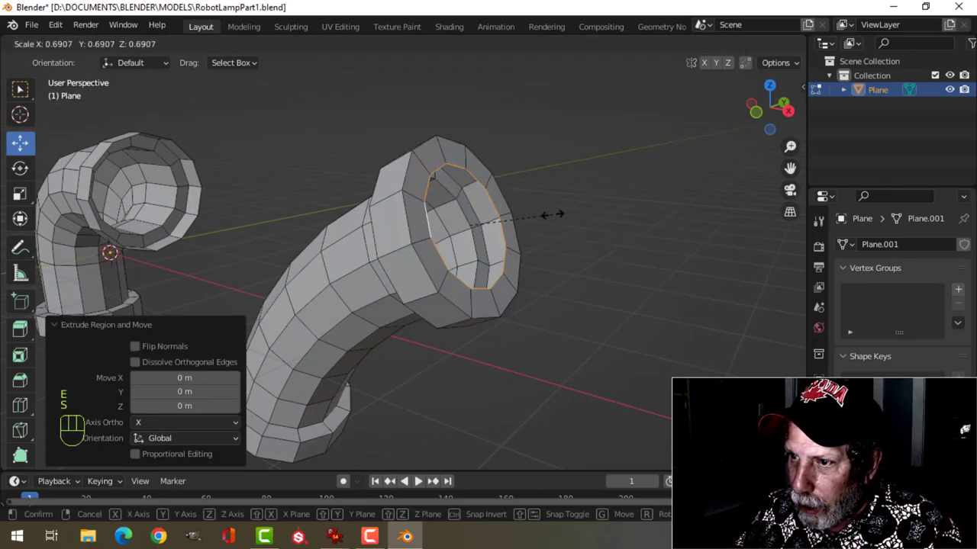
click(545, 219)
Extrude the shallower elbow's lower flange rim in place and scale it inward to about 0.64
scroll(545, 219, down, 3)
middle_drag(544, 218, 515, 264)
scroll(515, 221, up, 2)
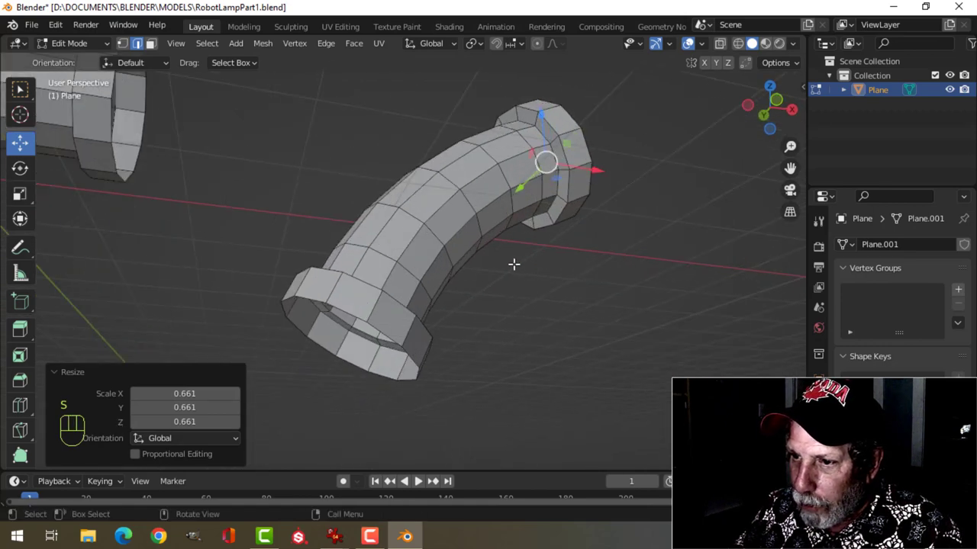
key(alt+a)
alt+shift+click(415, 357)
key(e)
right_click(487, 309)
key(s)
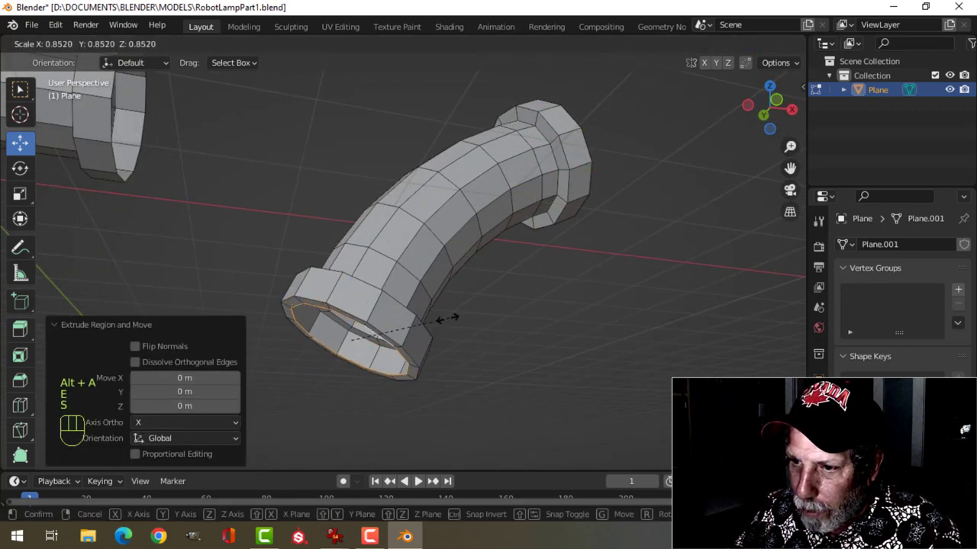
click(419, 324)
Extrude the 90-degree elbow's upper flange rim in place and scale it inward to about 0.67
scroll(262, 175, up, 3)
middle_drag(262, 175, 277, 285)
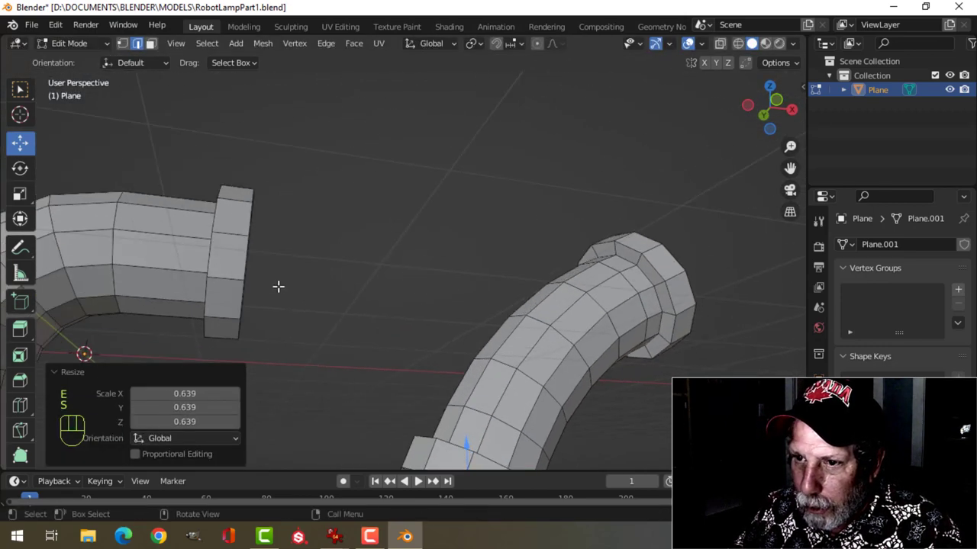
key(alt+a)
alt+click(300, 259)
scroll(318, 257, down, 2)
key(e)
right_click(382, 244)
key(s)
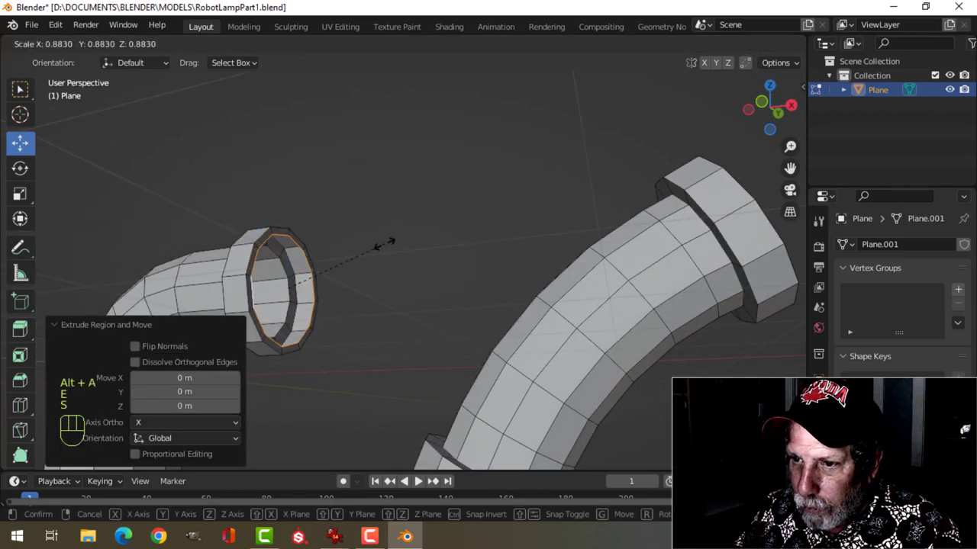
click(360, 246)
Extrude the 90-degree elbow's lower flange rim in place and scale it inward to about 0.70
scroll(343, 276, down, 2)
middle_drag(343, 276, 397, 257)
scroll(397, 257, up, 3)
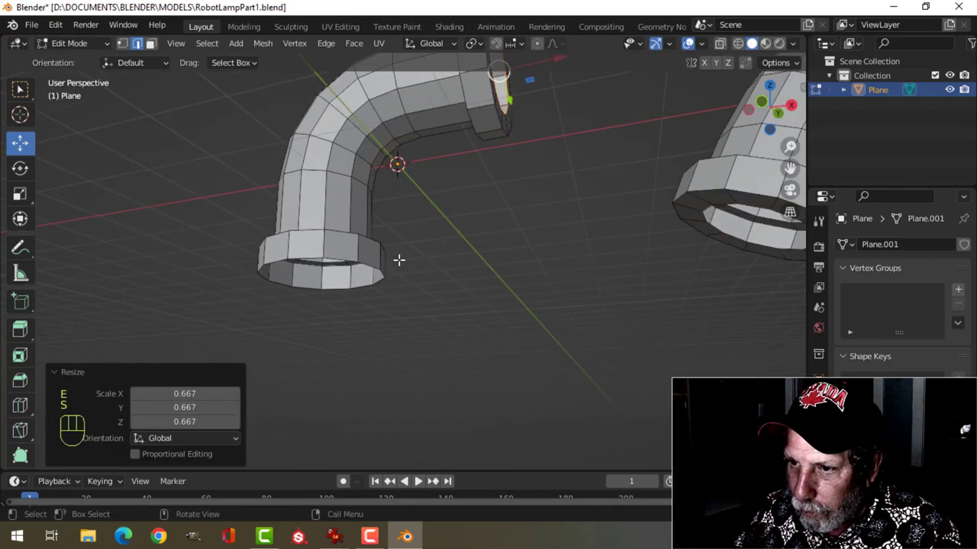
key(alt+a)
alt+click(336, 288)
key(e)
right_click(472, 256)
key(s)
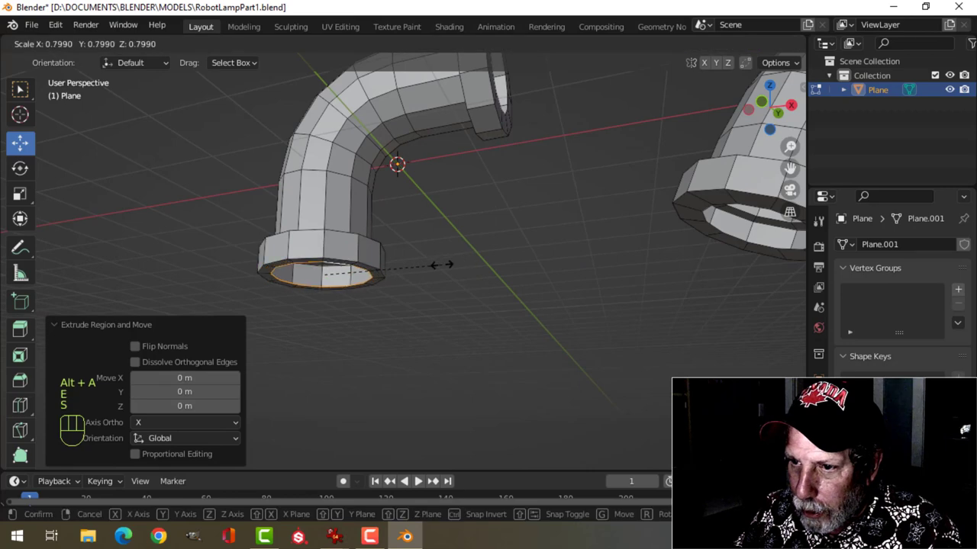
click(427, 267)
Separate all the linked geometry of the 90-degree elbow into its own object and return to Object Mode
scroll(450, 229, down, 2)
middle_drag(449, 228, 433, 272)
scroll(441, 263, up, 1)
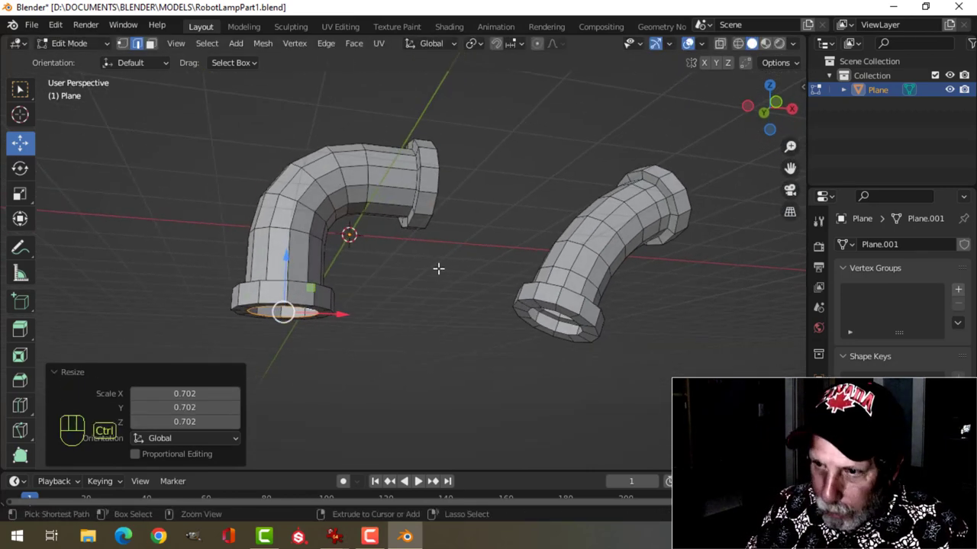
key(ctrl+l)
key(p)
click(438, 268)
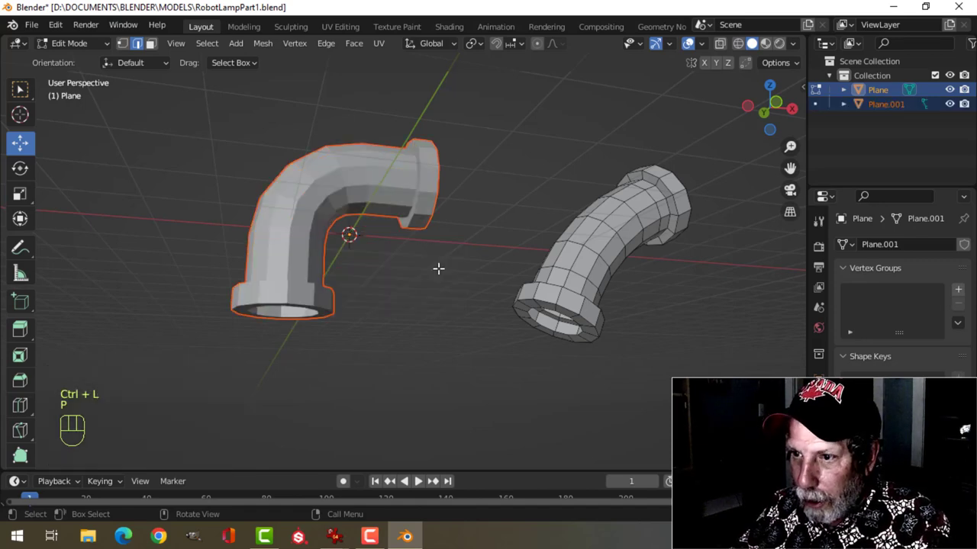
key(Tab)
Give the 90-degree elbow a level 2 Subdivision Surface modifier and shade it smooth
scroll(408, 216, down, 2)
mouse_move(407, 216)
middle_down()
mouse_move(416, 241)
mouse_move(397, 222)
middle_up()
key(alt+a)
click(402, 196)
click(587, 252)
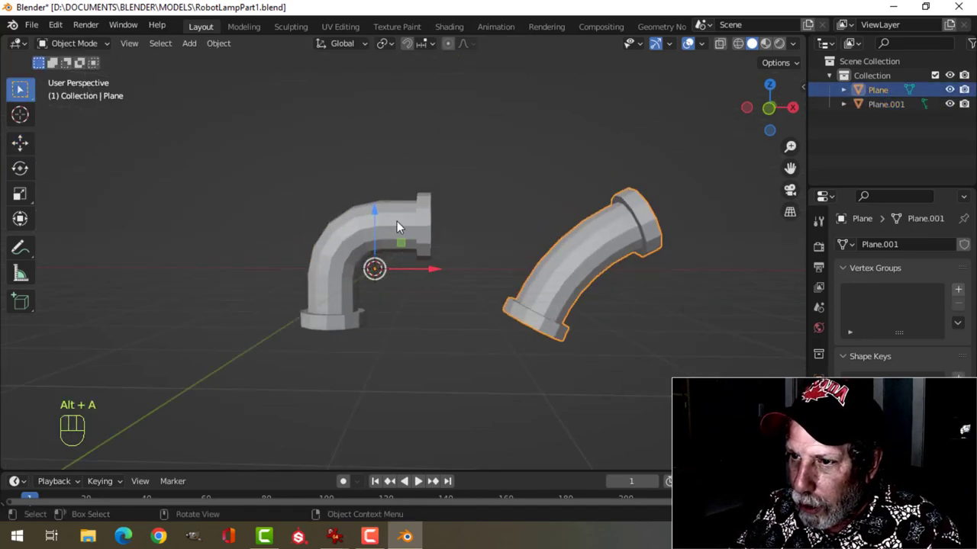
click(396, 221)
key(ctrl+2)
scroll(413, 235, up, 2)
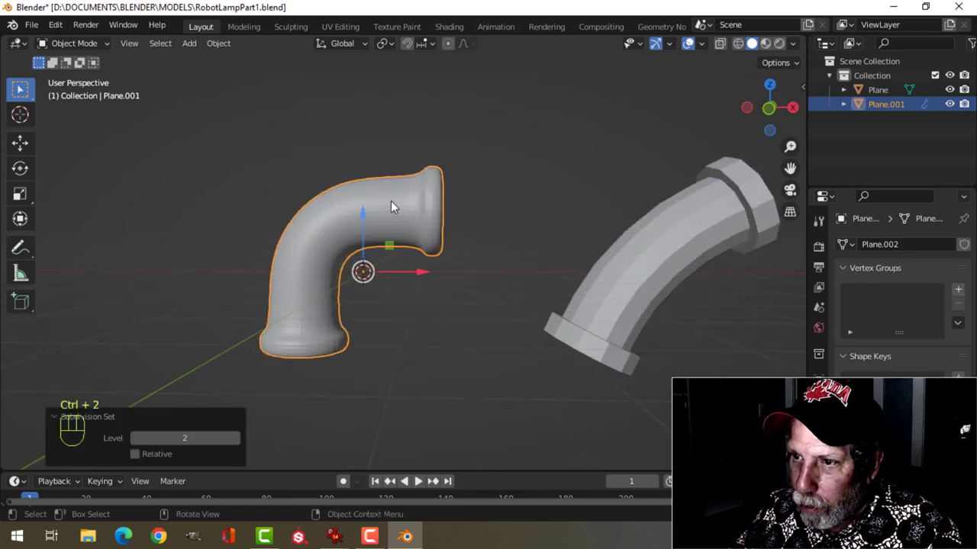
right_click(386, 184)
click(386, 181)
Add a loop cut around the 90-degree elbow's horizontal pipe section, slid close to the upper flange at about -0.91
middle_drag(404, 181, 366, 168)
scroll(443, 234, up, 2)
scroll(462, 207, up, 3)
key(Tab)
key(ctrl+r)
click(366, 169)
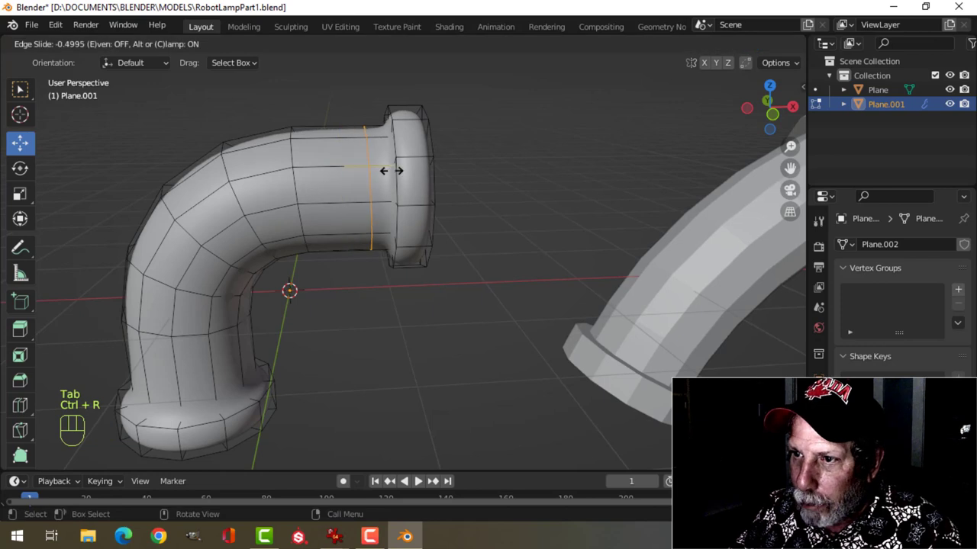
click(412, 173)
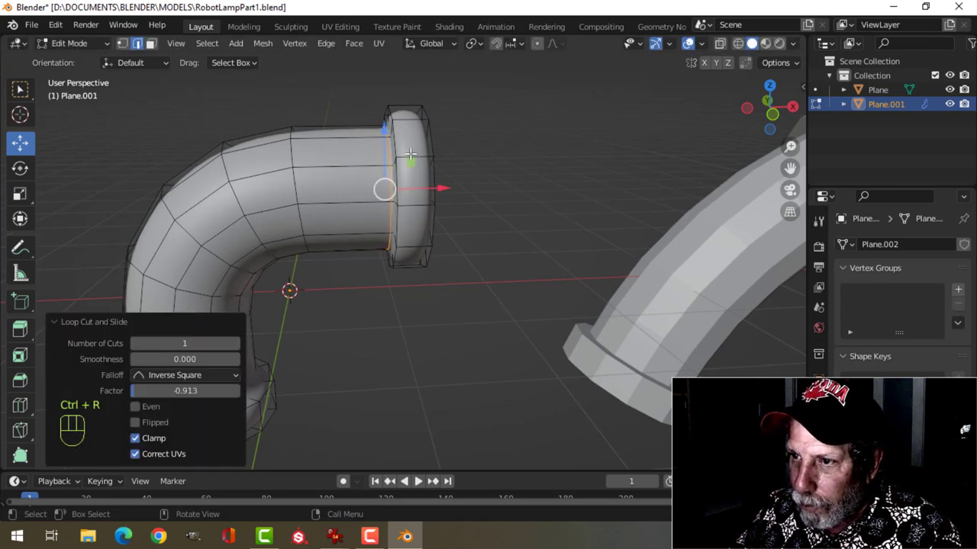
Add two loop cuts around the upper flange's outer band, slid toward its inner and outer edges at about 0.73 and -0.73
key(ctrl+r)
click(408, 157)
click(395, 153)
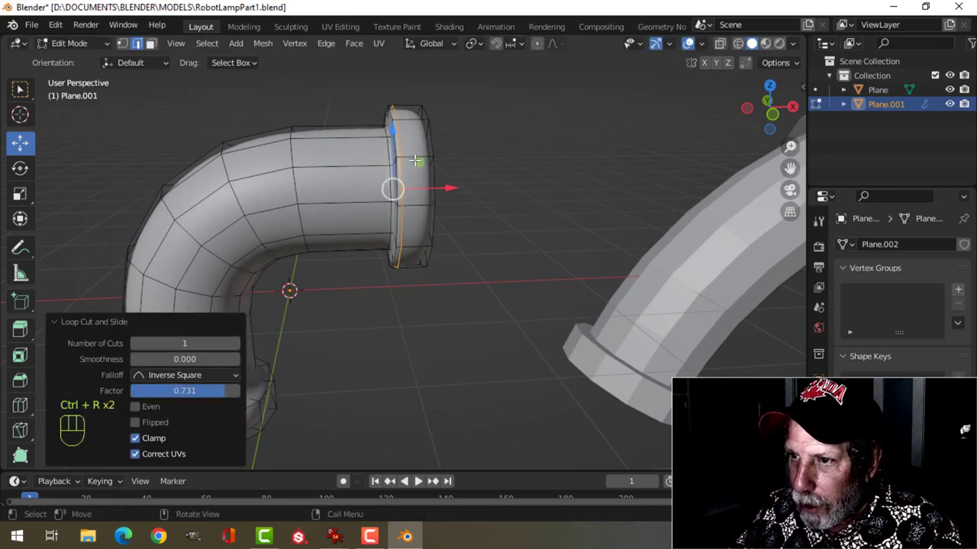
key(ctrl+r)
click(417, 159)
click(424, 162)
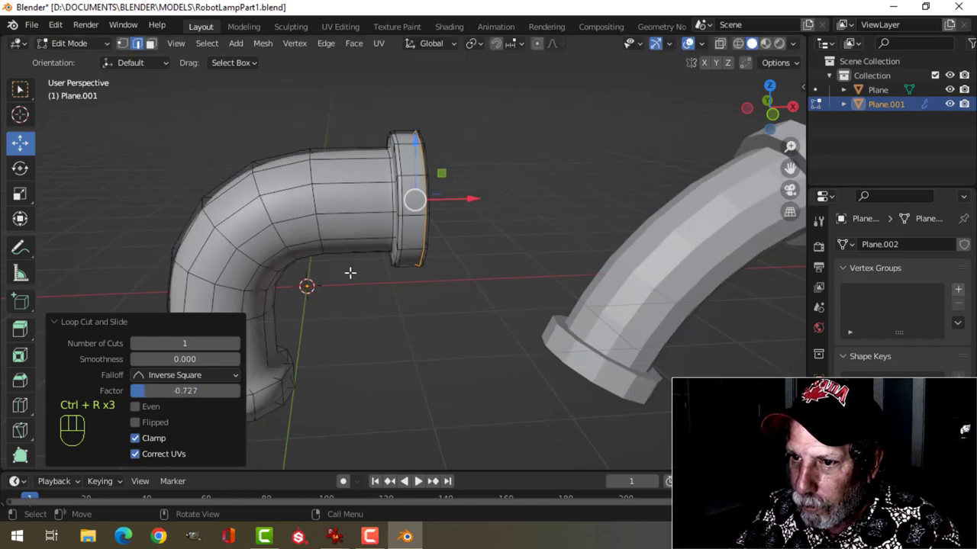
Add a loop cut around the 90-degree elbow's vertical pipe section, slid close to the lower flange at about 0.74
middle_drag(348, 273, 357, 253)
key(ctrl+r)
click(362, 219)
click(361, 236)
Add two loop cuts around the lower flange's outer band, one near each edge with the upper at about 0.67, and return to Object Mode
key(ctrl+r)
click(355, 254)
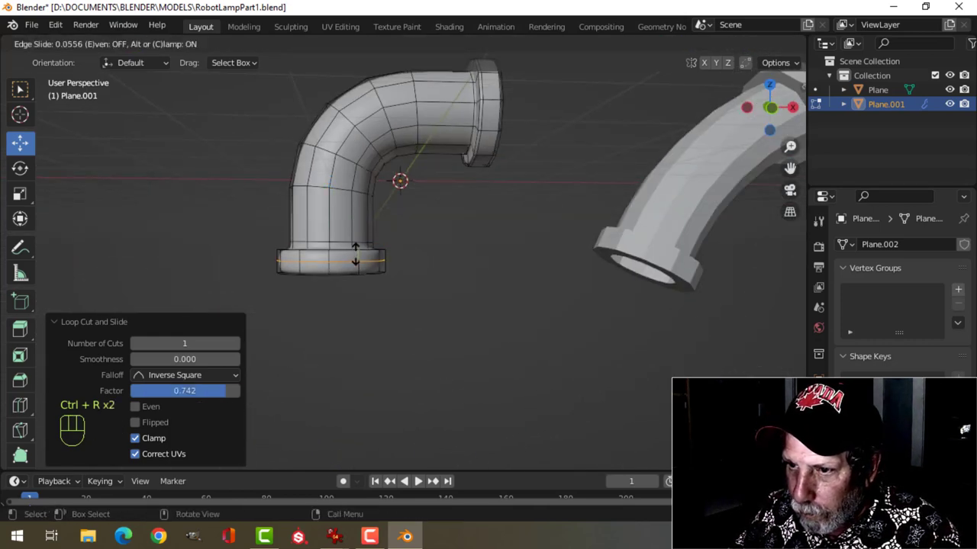
click(355, 247)
key(ctrl+r)
click(358, 259)
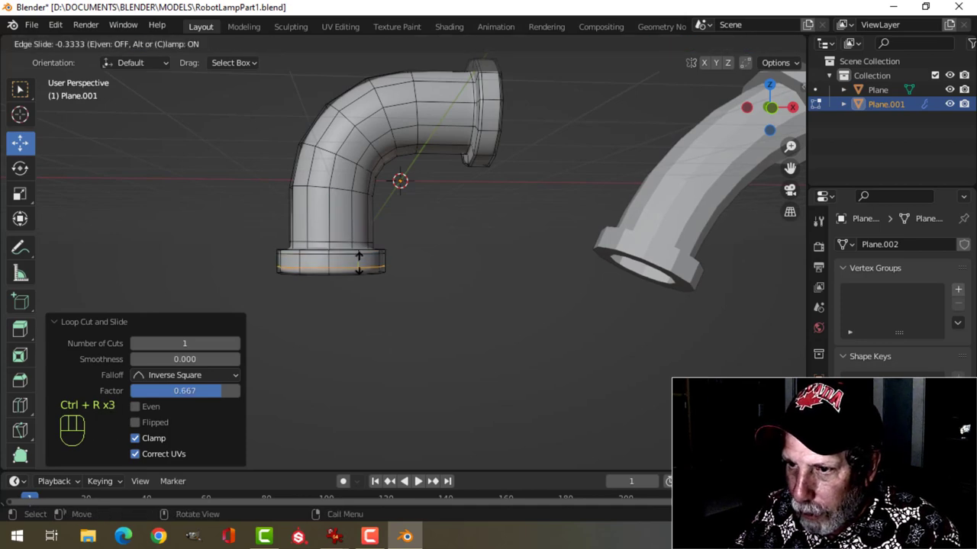
click(359, 263)
shift+middle_drag(358, 264, 130, 262)
key(Tab)
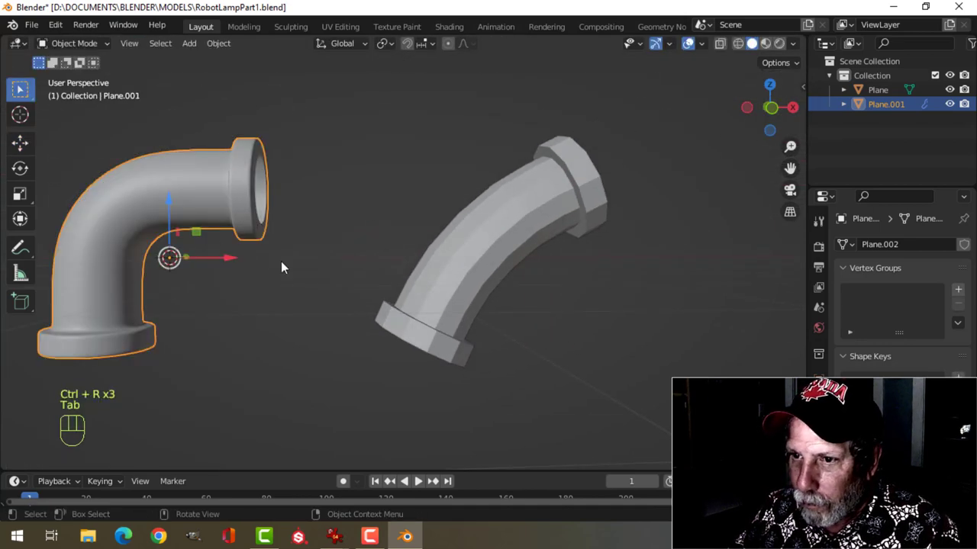
middle_drag(282, 261, 450, 257)
key(alt+a)
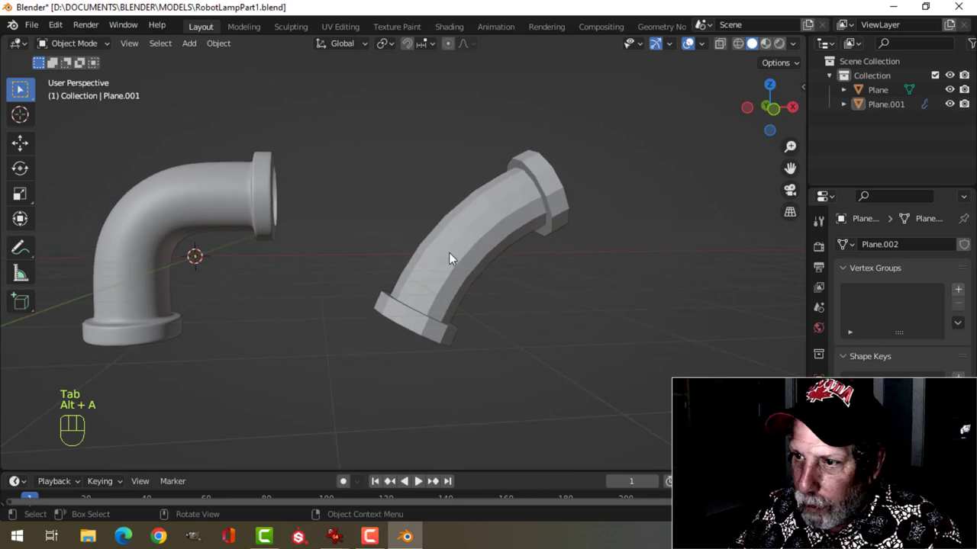
Shade the 45-degree elbow smooth and give it a level 2 Subdivision Surface modifier
click(453, 248)
right_click(454, 249)
click(453, 252)
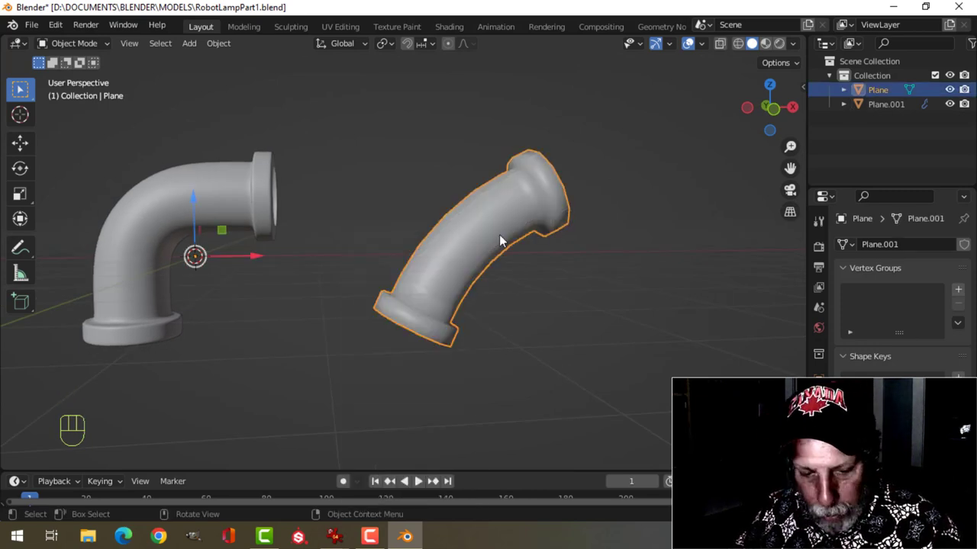
middle_drag(580, 218, 458, 265)
scroll(458, 263, up, 3)
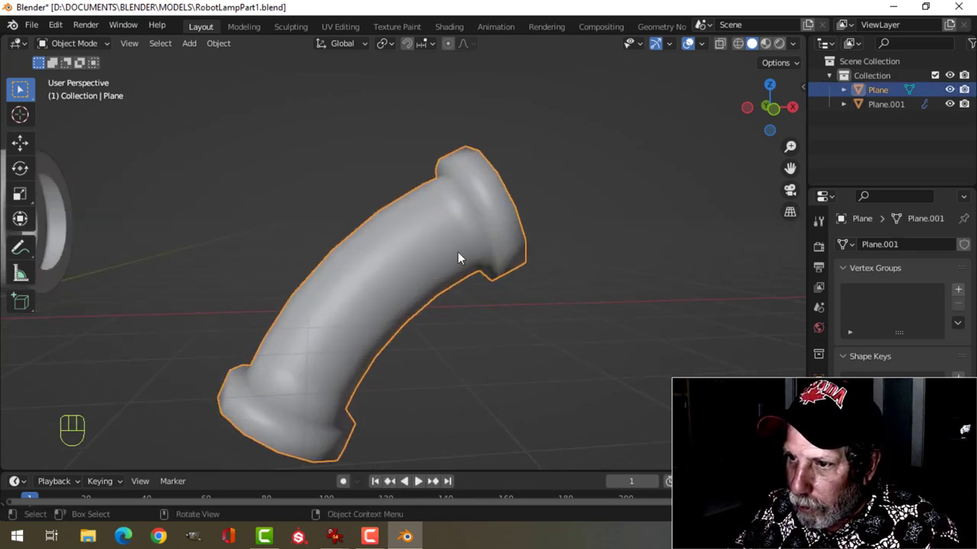
key(ctrl+2)
In Edit Mode, add a loop cut around the 45-degree elbow's pipe beside the upper flange, slid to about 0.45
key(Tab)
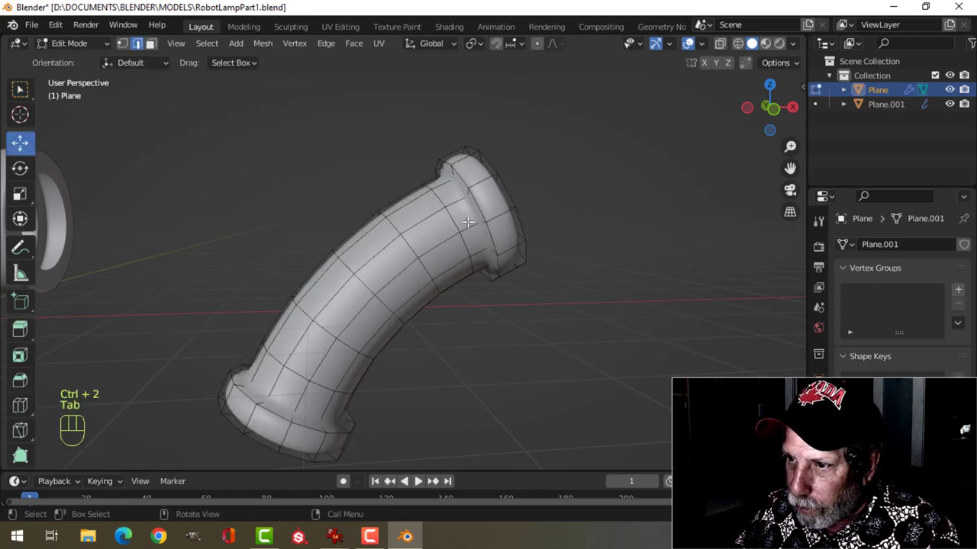
key(ctrl+r)
click(459, 204)
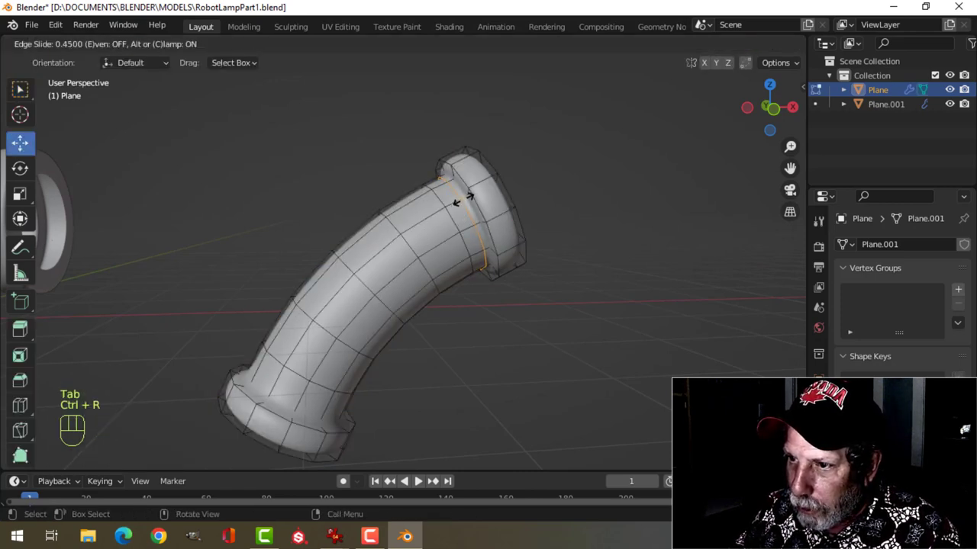
click(461, 201)
Add two loop cuts around the 45-degree elbow's upper flange band, one near each edge with the outer at about -0.53
key(ctrl+r)
click(462, 191)
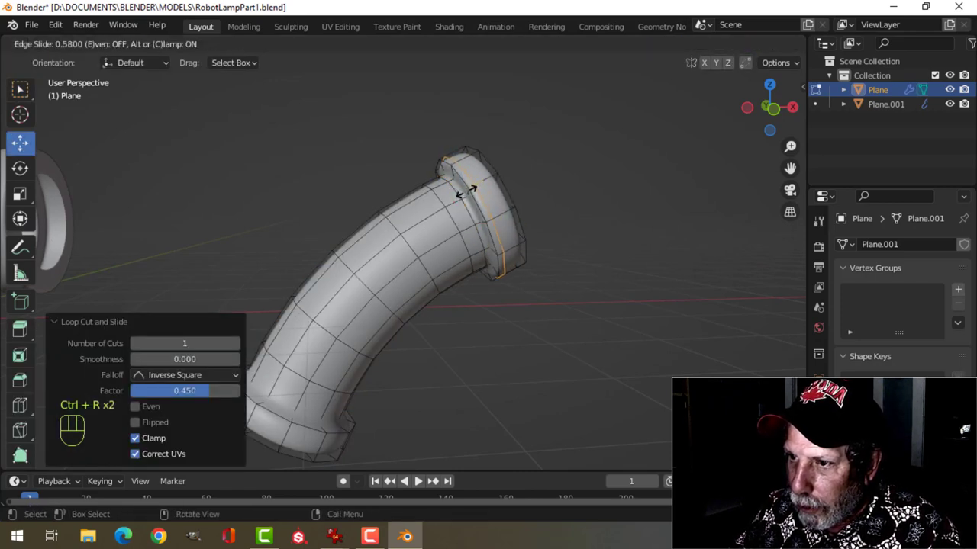
click(466, 191)
key(ctrl+r)
click(474, 180)
click(475, 179)
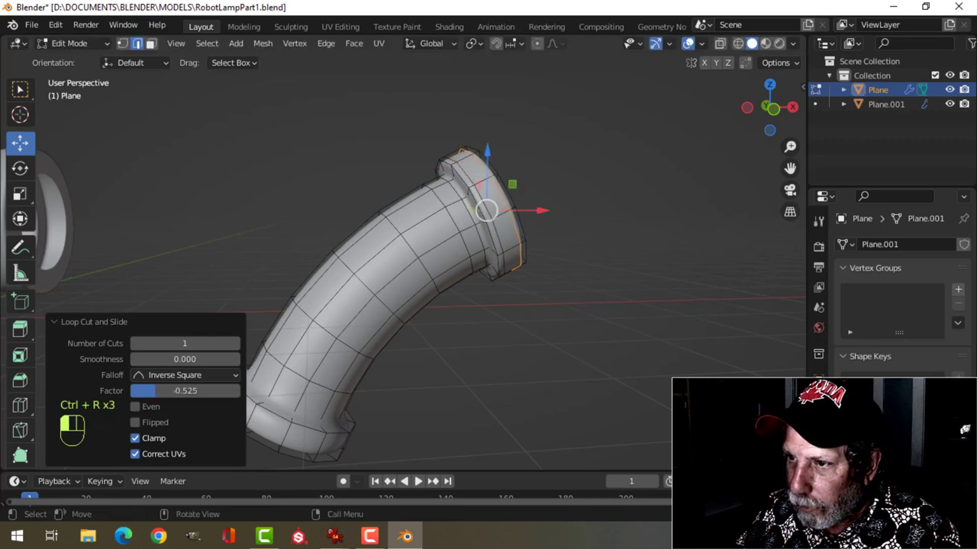
Add a loop cut around the 45-degree elbow's pipe, slid close to the lower flange at about -0.78
shift+middle_drag(439, 303, 412, 259)
scroll(373, 227, up, 3)
key(ctrl+r)
click(314, 233)
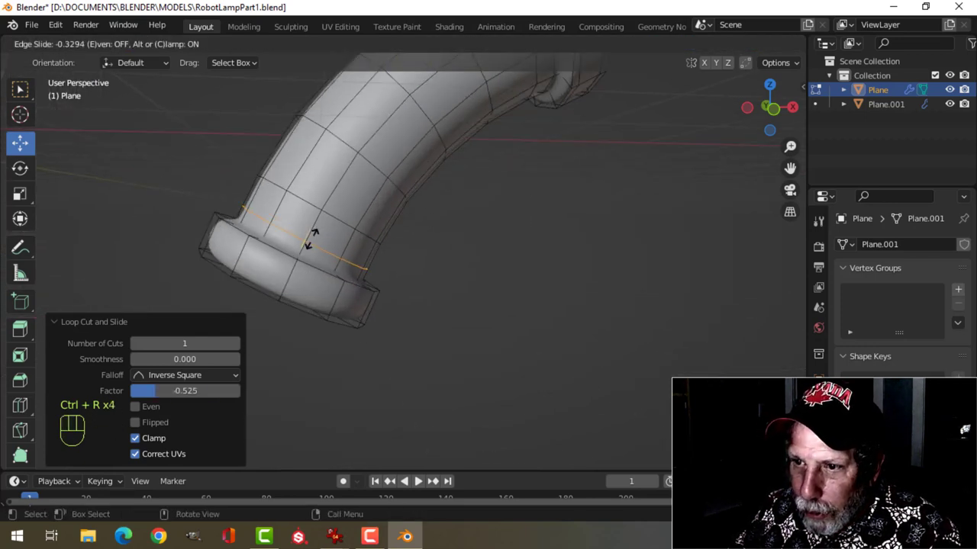
click(305, 248)
Add two loop cuts around the 45-degree elbow's lower flange band, one near each edge with the inner at about 0.77, and return to Object Mode
key(ctrl+r)
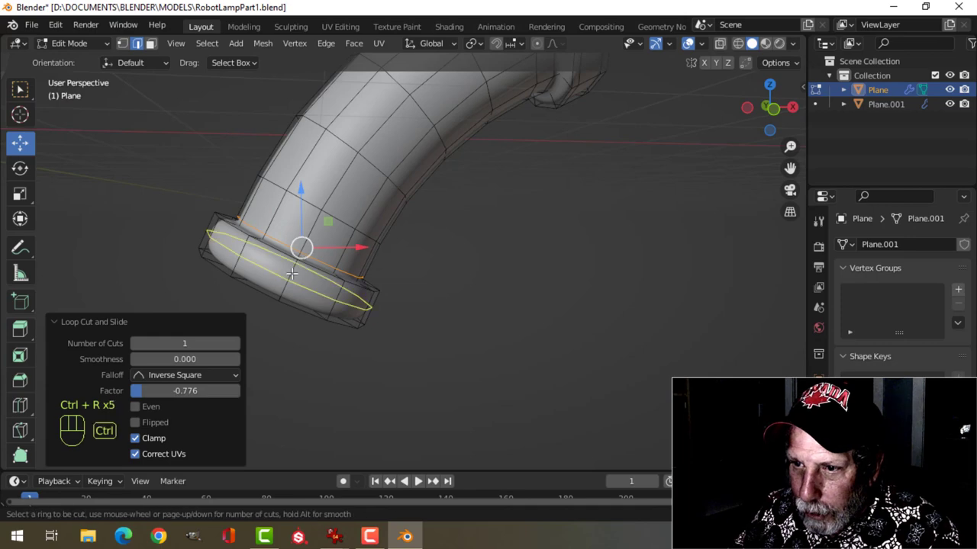
click(300, 250)
click(300, 257)
key(ctrl+r)
click(290, 277)
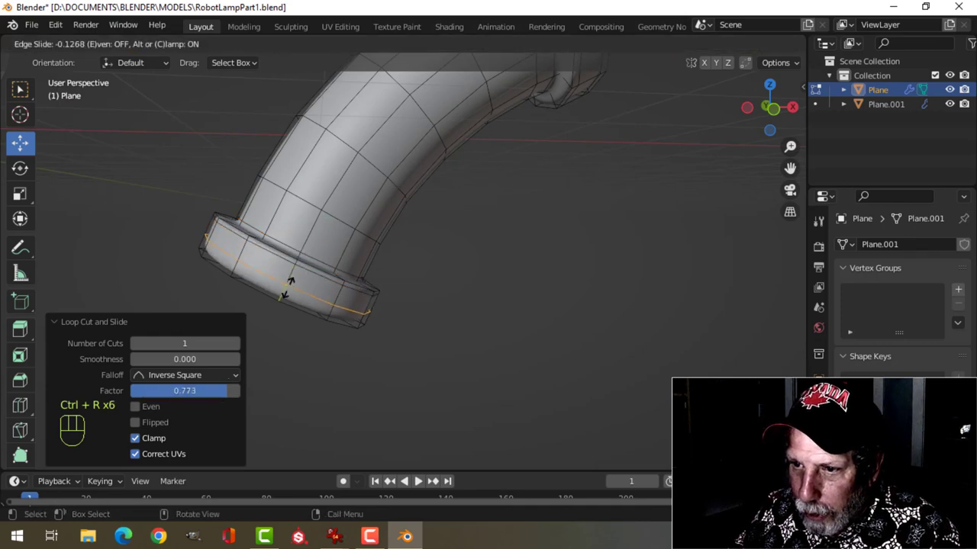
click(289, 294)
key(Tab)
scroll(402, 260, down, 4)
key(alt+a)
middle_drag(402, 260, 477, 263)
In front view, move the 45-degree elbow's whole mesh about -5.75 m in X and 3.29 m in Z, above the 90-degree elbow
click(489, 229)
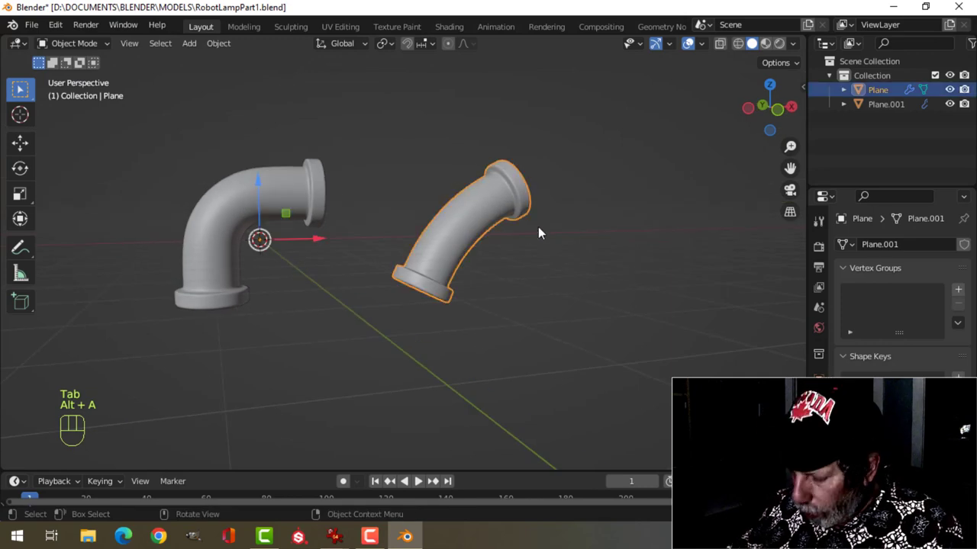
key(KP_1)
key(Tab)
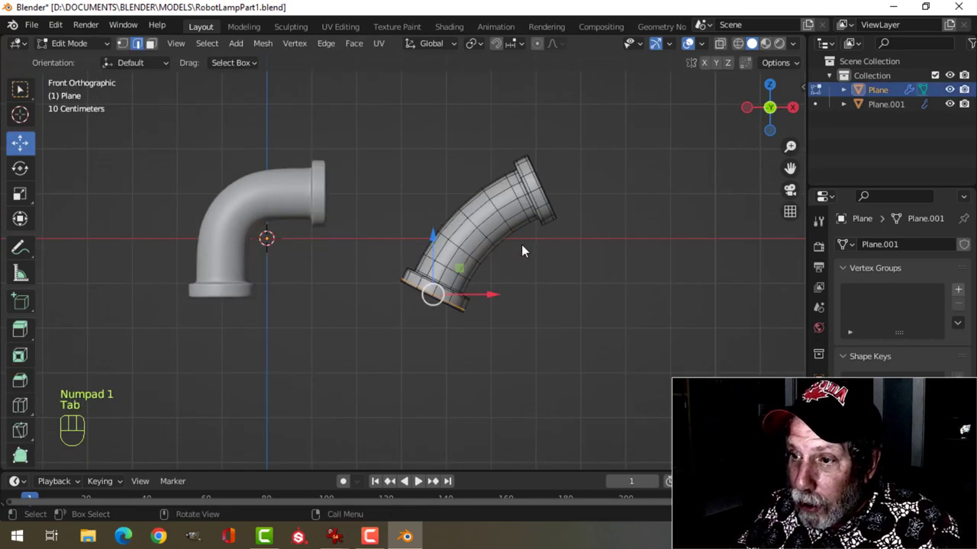
key(a)
scroll(523, 246, down, 3)
shift+middle_drag(524, 246, 556, 288)
key(g)
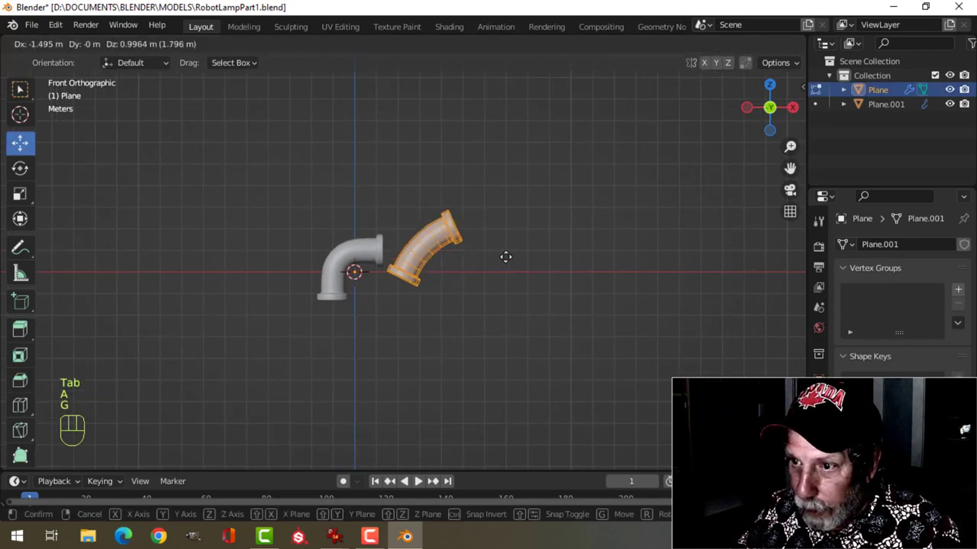
click(432, 219)
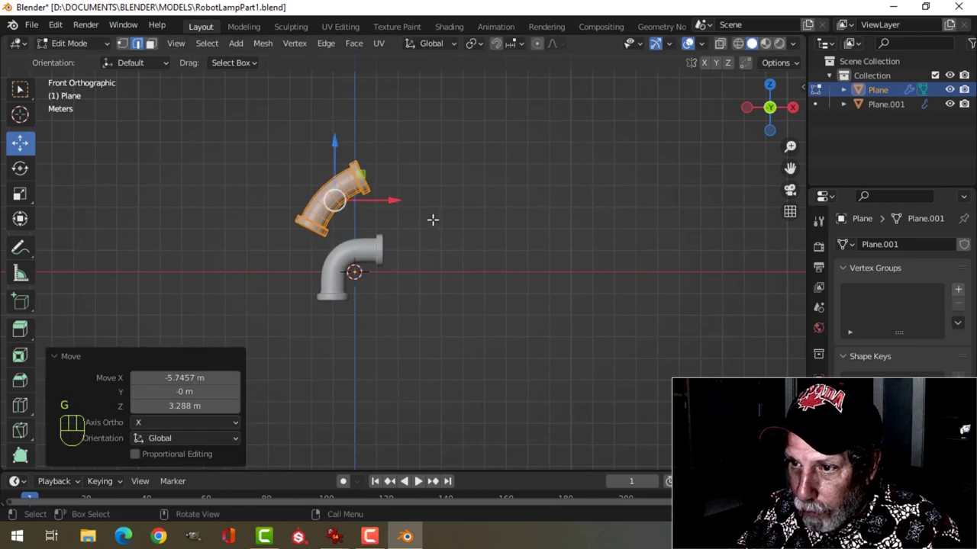
Move both elbow objects about -11.5 m along X, away from the world origin, and save the file
key(Tab)
shift+click(379, 247)
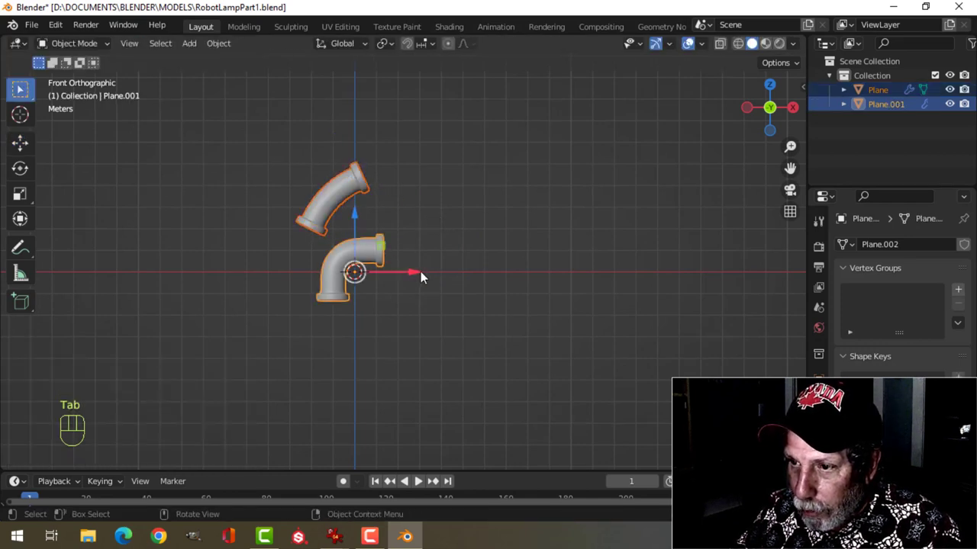
drag(421, 272, 161, 271)
scroll(473, 267, up, 2)
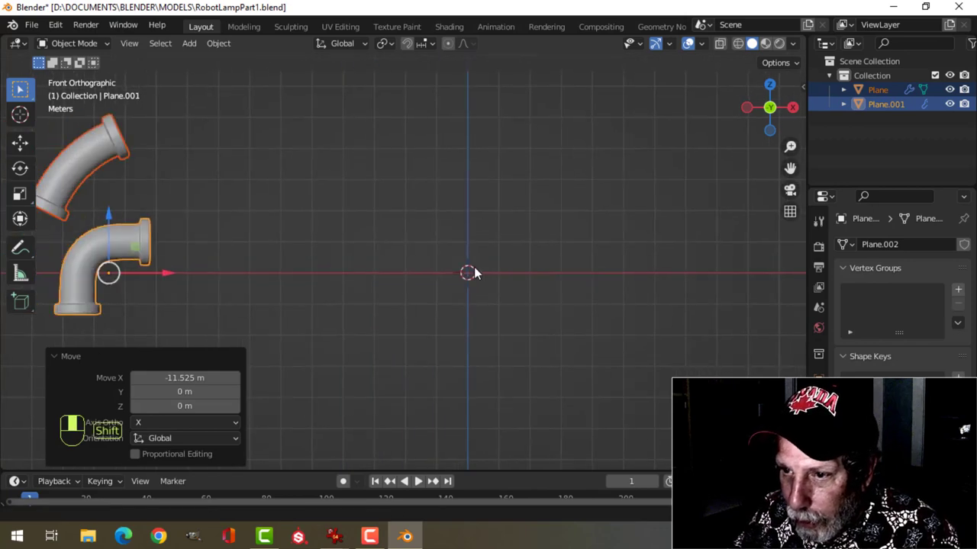
key(alt+a)
scroll(301, 205, up, 1)
shift+middle_drag(300, 204, 482, 272)
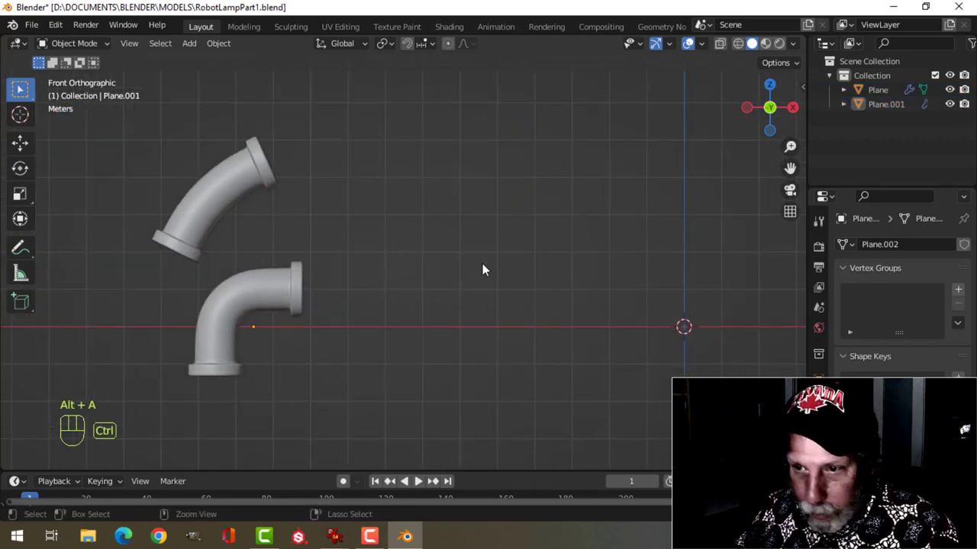
key(ctrl+s)
Duplicate the 90-degree elbow's edge loop where the horizontal pipe meets its flange, and move the copy about 5.77 m along X
shift+middle_drag(550, 279, 589, 211)
scroll(298, 239, up, 2)
click(298, 239)
key(Tab)
scroll(338, 266, up, 2)
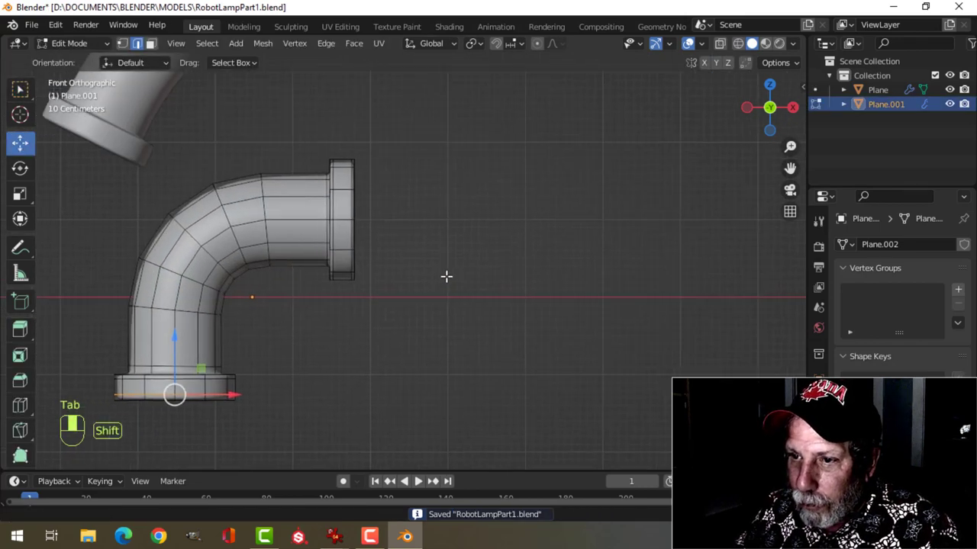
scroll(420, 275, up, 2)
key(alt+a)
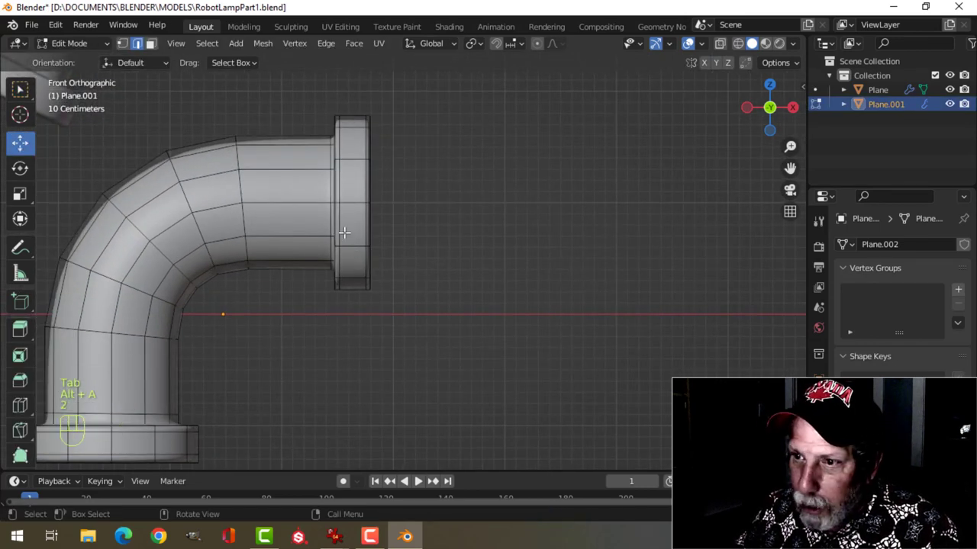
alt+click(328, 185)
scroll(358, 222, down, 3)
shift+middle_drag(440, 227, 375, 234)
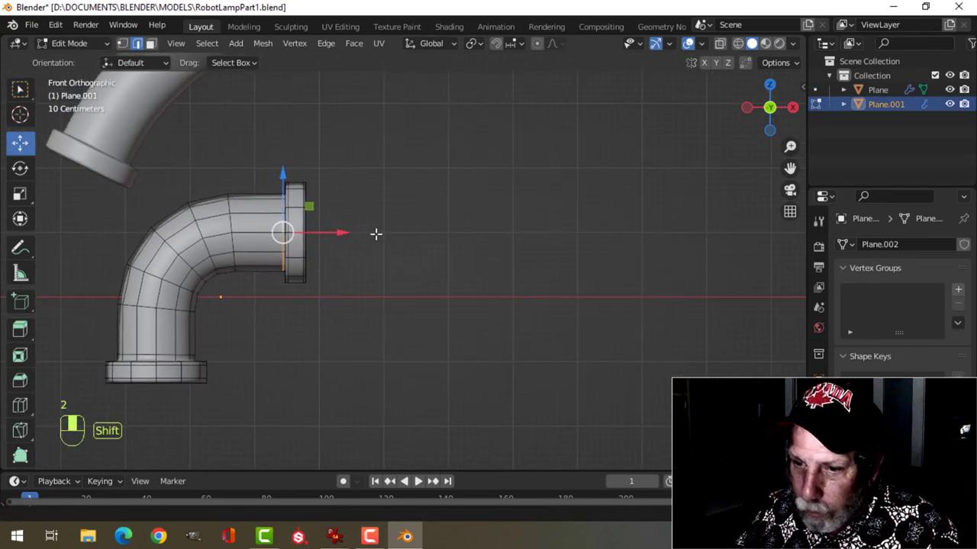
key(shift+d)
right_click(376, 234)
scroll(377, 235, down, 2)
drag(379, 242, 657, 240)
shift+middle_drag(656, 240, 504, 229)
scroll(425, 237, up, 2)
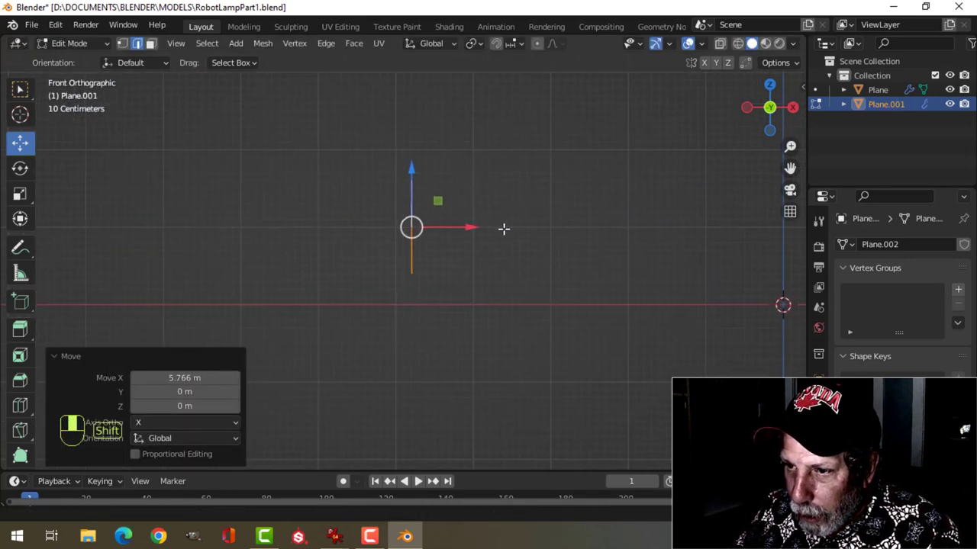
Flatten the duplicated edge loop to scale 0 along X and separate it into its own object
scroll(467, 232, up, 3)
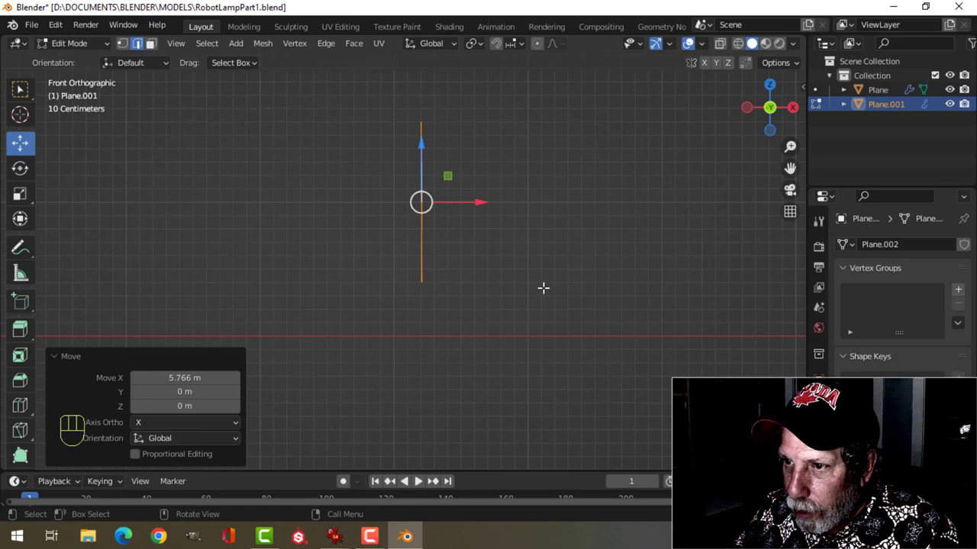
key(s)
key(x)
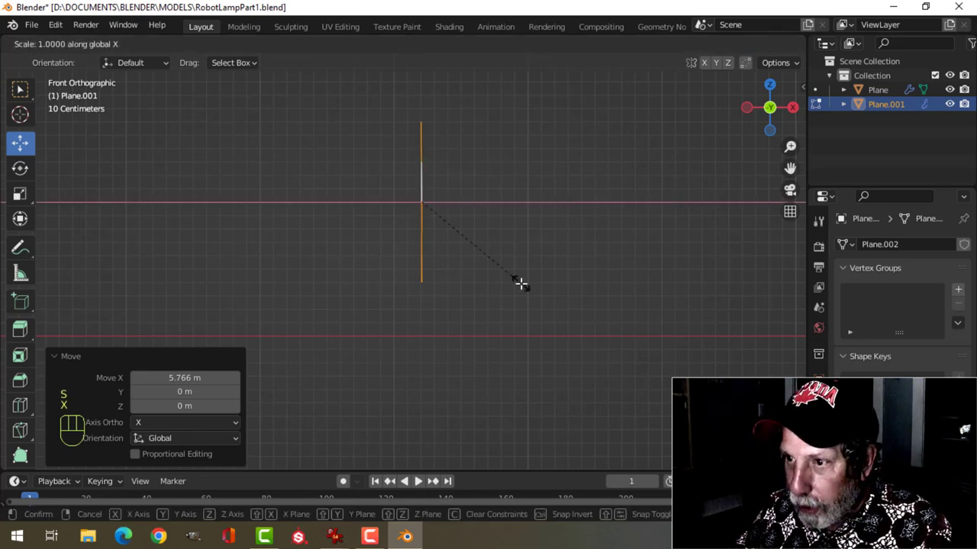
click(520, 284)
key(p)
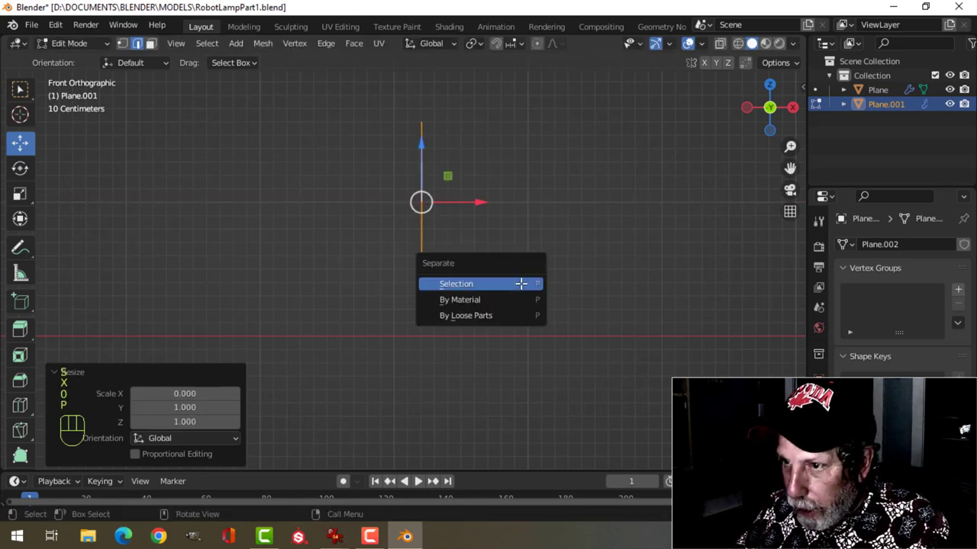
click(521, 283)
key(Tab)
Move the separated ring's geometry about 4.8 m in X and -0.96 m in Z, onto the world origin
click(425, 206)
scroll(526, 262, down, 7)
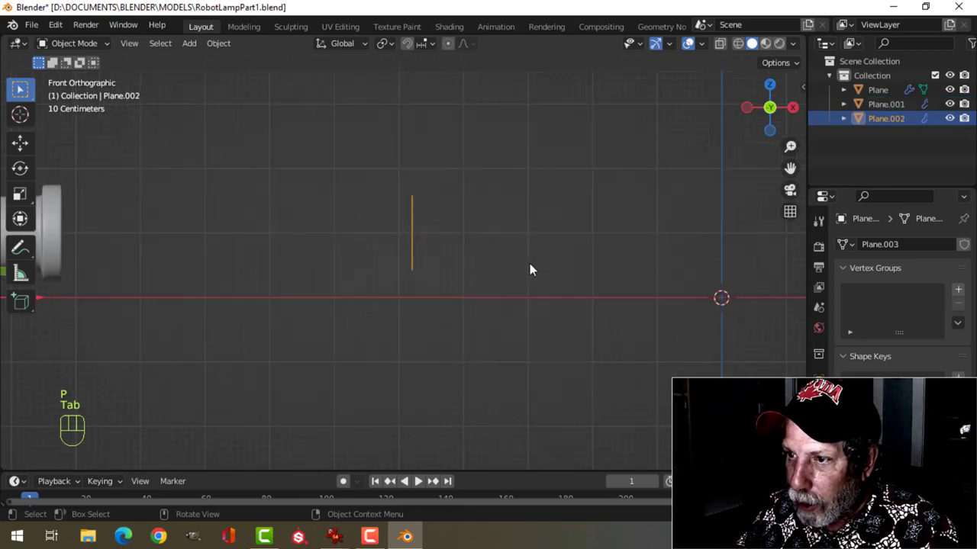
key(Tab)
key(a)
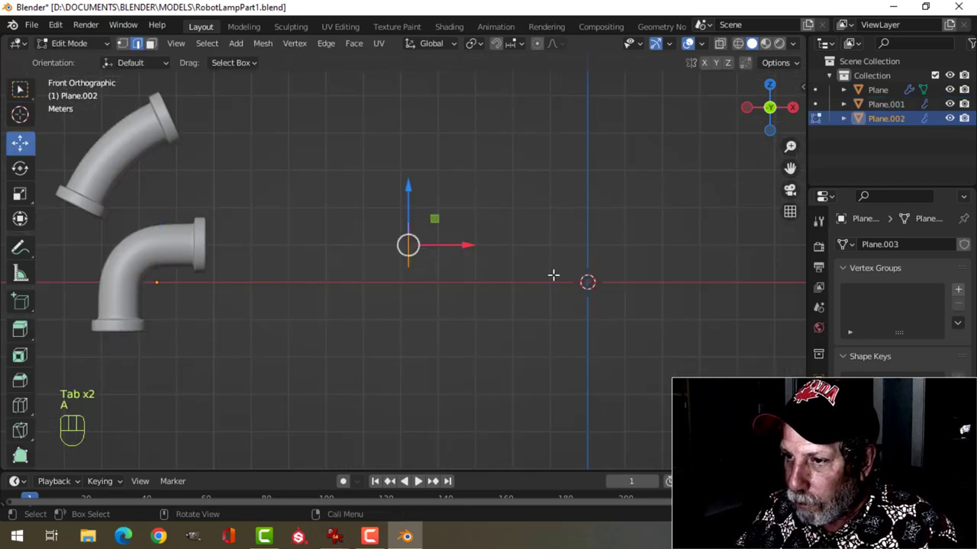
key(g)
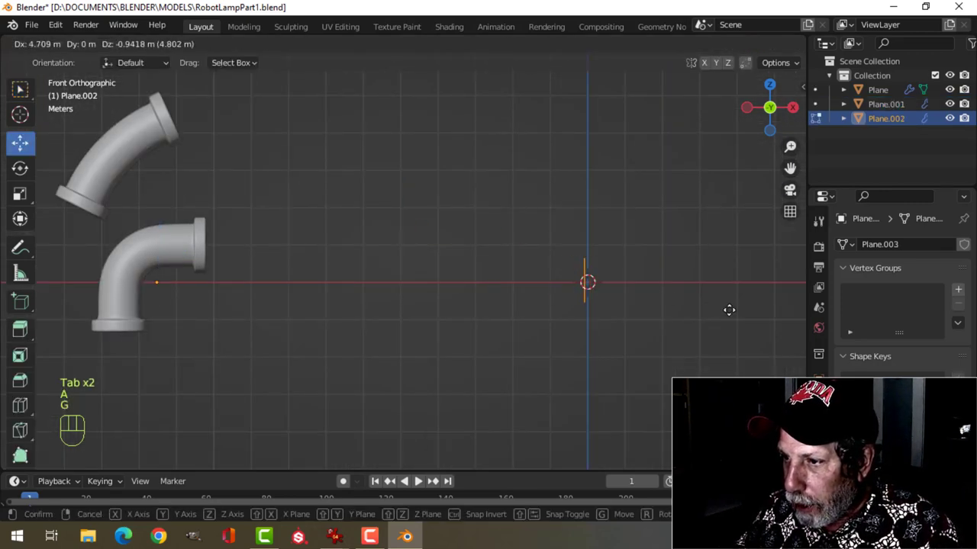
click(733, 311)
Extrude the ring about 2.2 m along X into a straight pipe and extend its end by about 0.19 m
scroll(720, 287, up, 5)
key(KP_Decimal)
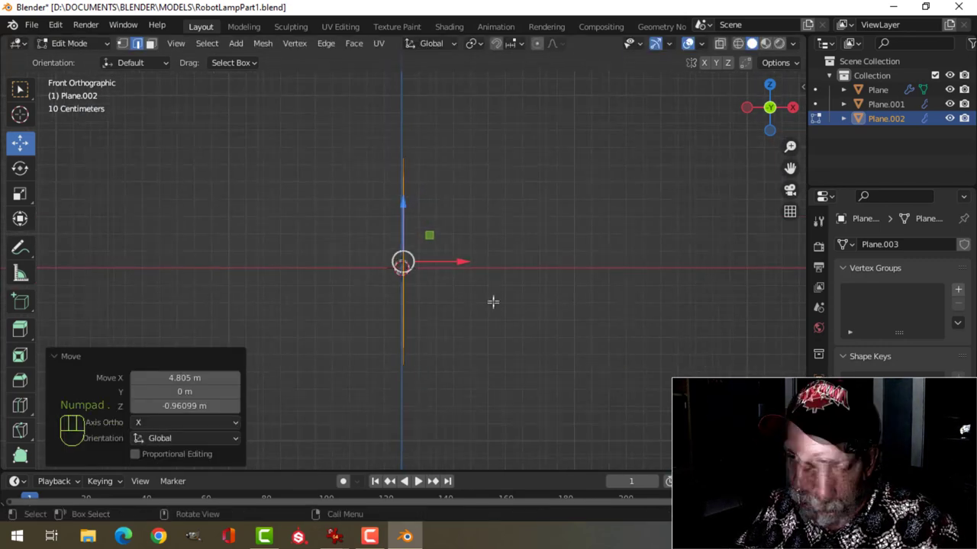
key(1)
shift+middle_drag(497, 301, 470, 299)
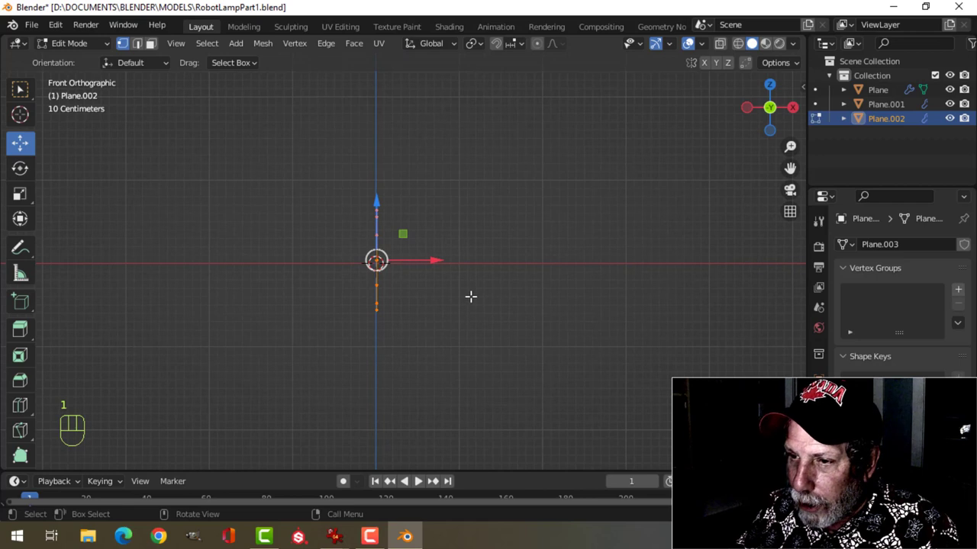
key(e)
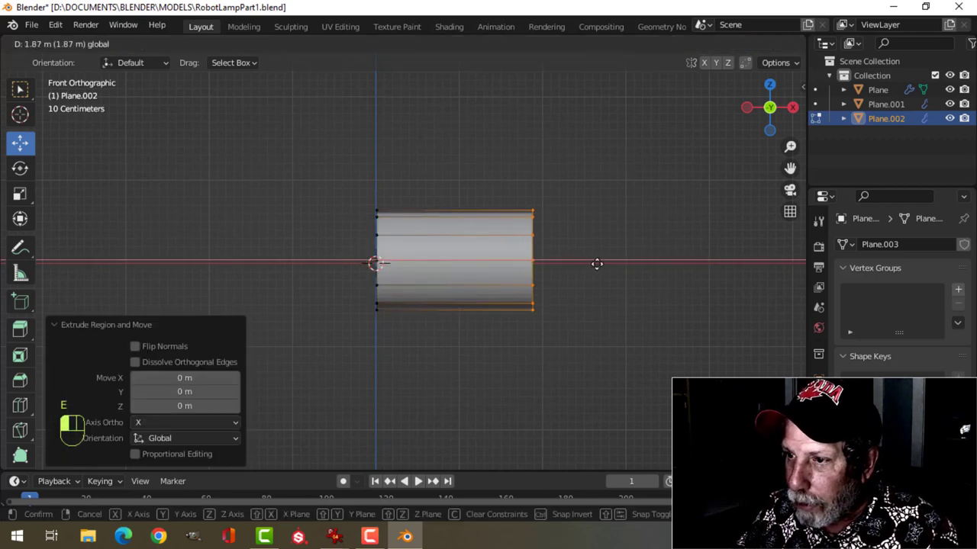
click(624, 264)
shift+middle_drag(617, 265, 511, 260)
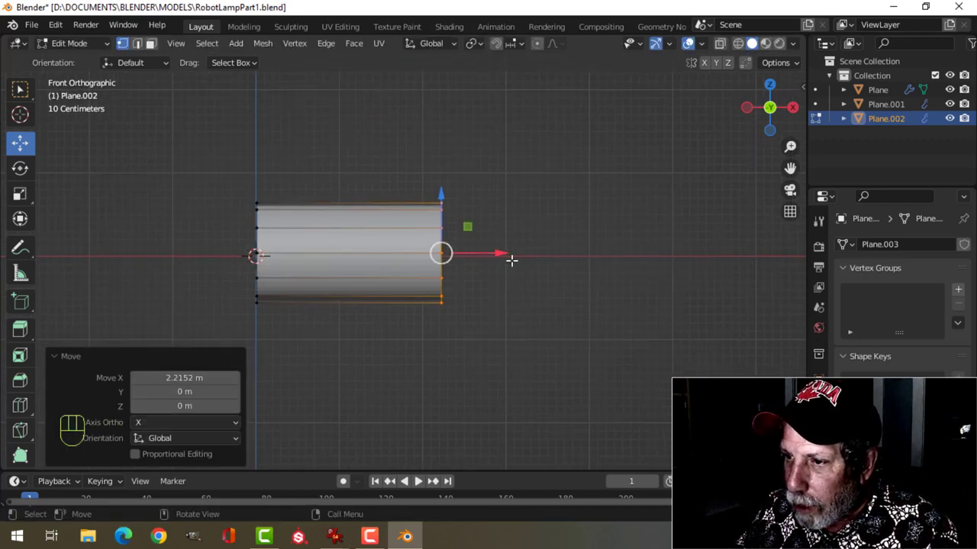
scroll(512, 261, up, 2)
drag(517, 249, 541, 253)
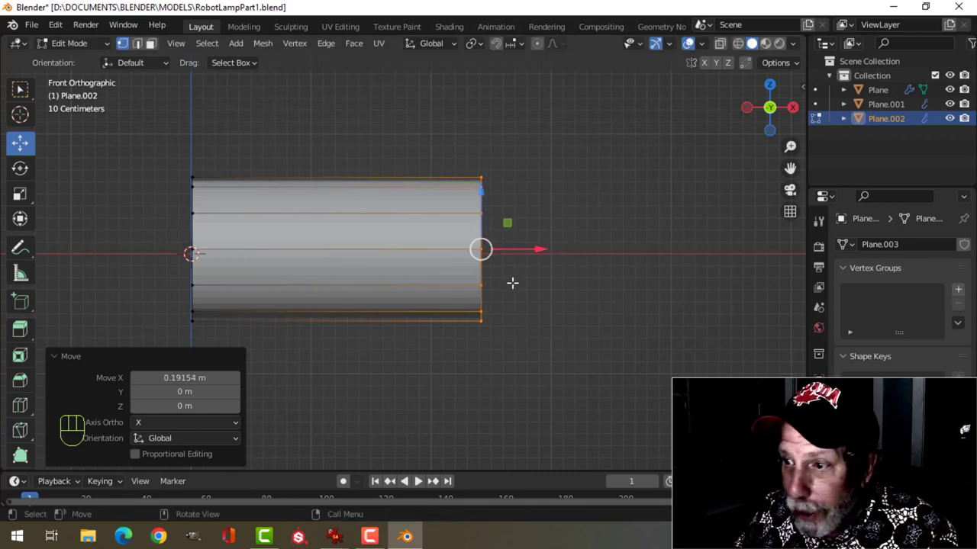
Shorten the straight pipe by moving its open end ring about -1.02 m along X
scroll(523, 279, down, 1)
shift+middle_drag(523, 279, 483, 284)
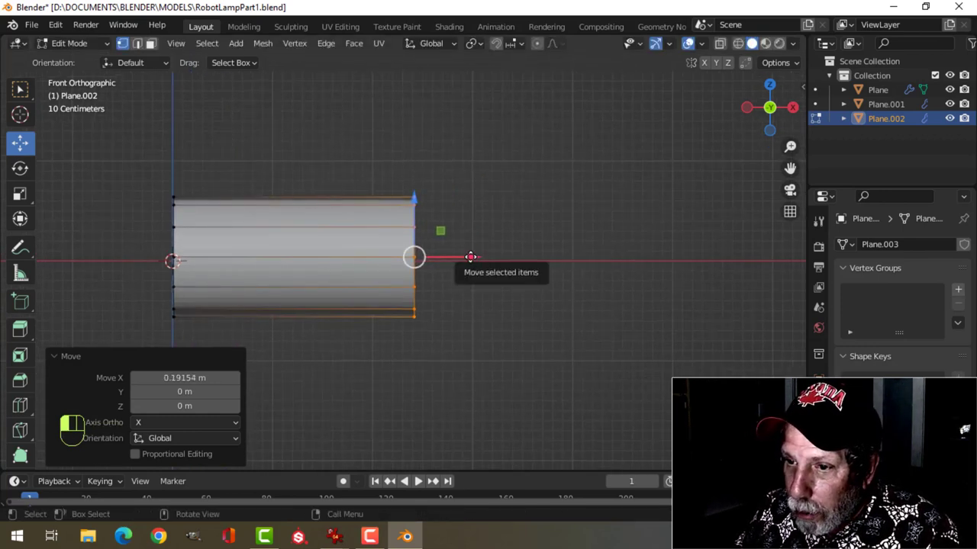
mouse_move(473, 258)
mouse_down()
mouse_move(432, 257)
mouse_move(460, 260)
mouse_up()
scroll(468, 270, up, 2)
shift+middle_drag(460, 260, 492, 275)
drag(483, 267, 326, 268)
shift+middle_drag(336, 271, 353, 271)
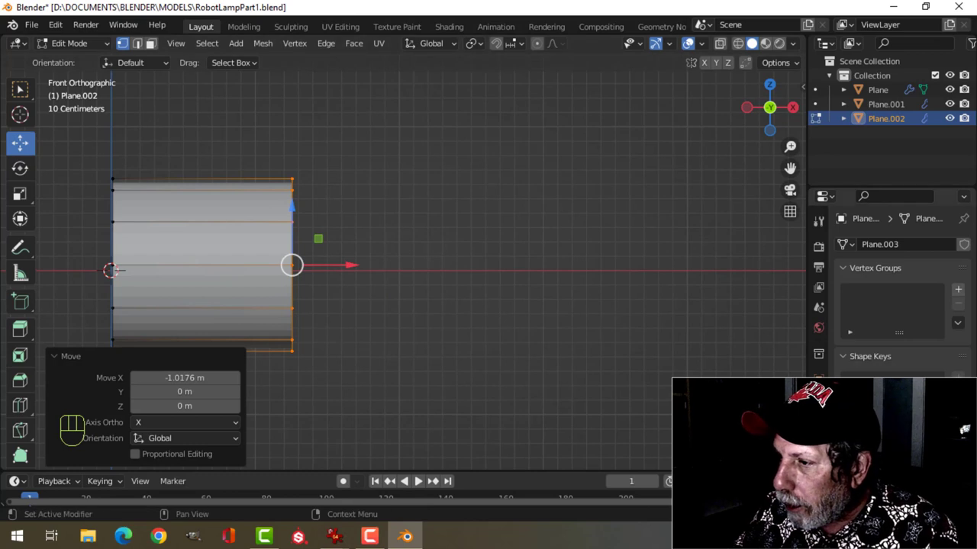
Turn off the pipe's Subdivision modifier in the viewport and display the mesh as wireframe
click(818, 398)
click(901, 269)
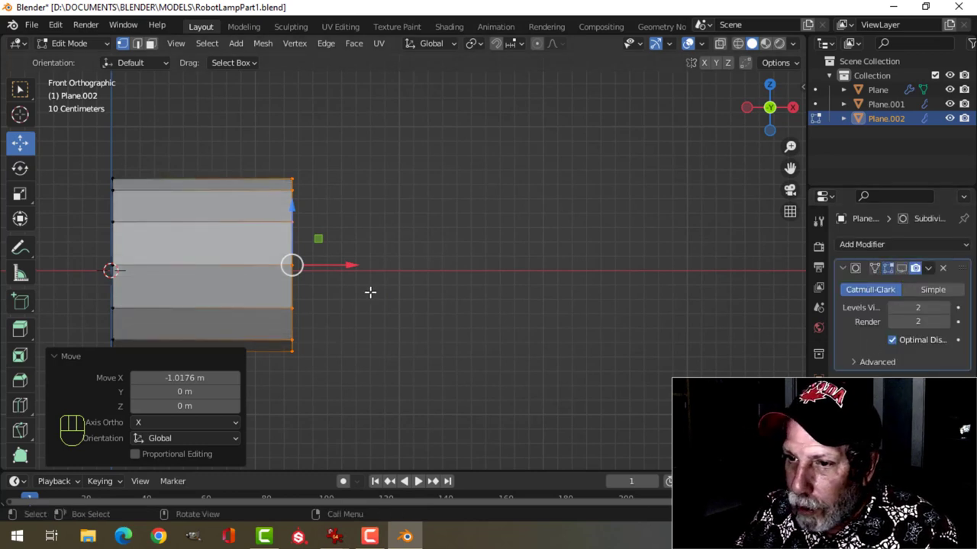
key(z)
click(261, 290)
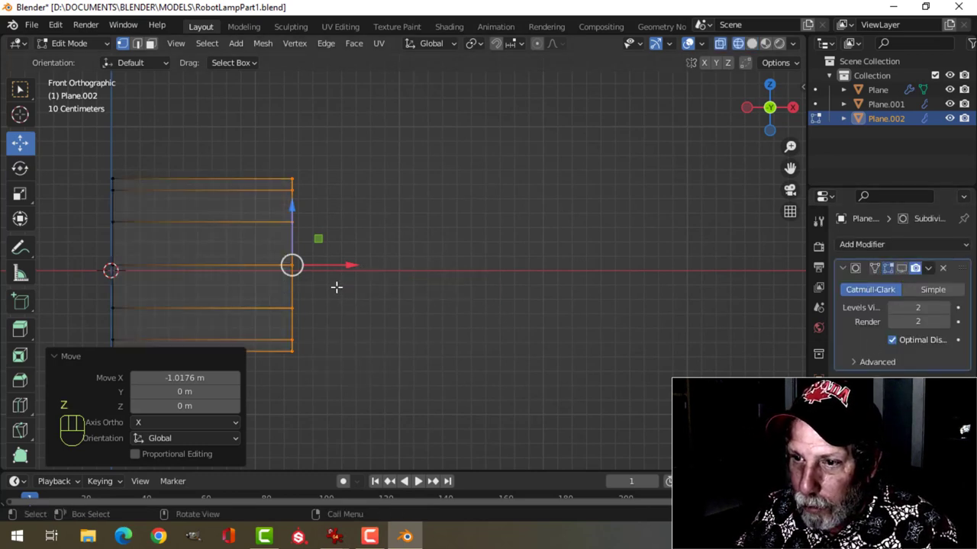
Snap the 3D cursor to the midpoint between the end ring's two mid-height vertices and use the 3D cursor as pivot point
key(alt+a)
shift+middle_drag(333, 272, 380, 270)
key(b)
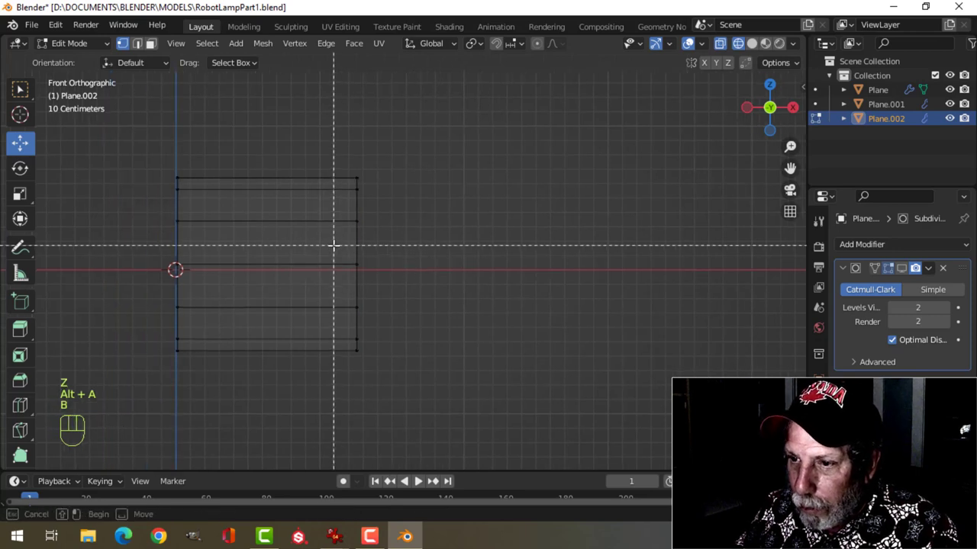
drag(333, 244, 388, 276)
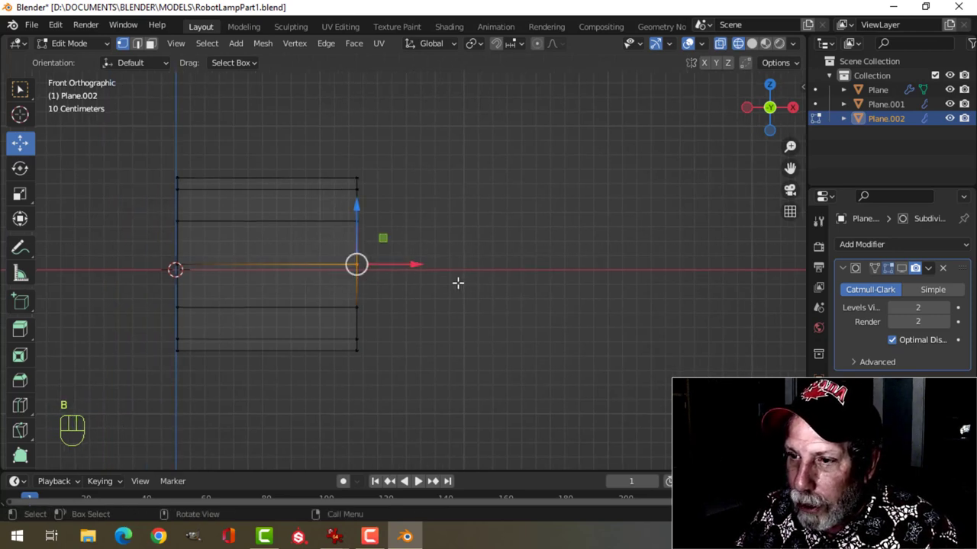
middle_drag(458, 284, 434, 280)
key(shift+s)
click(437, 345)
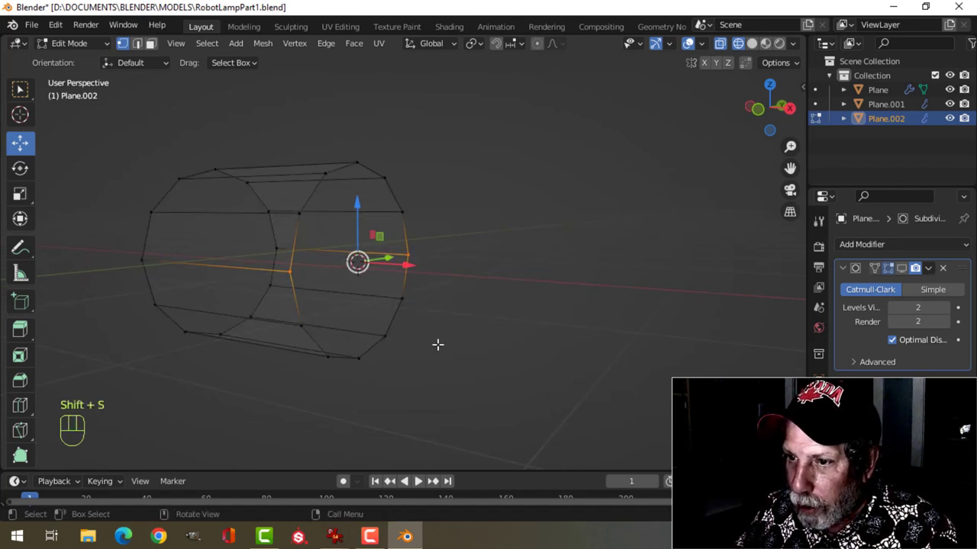
middle_drag(438, 344, 418, 283)
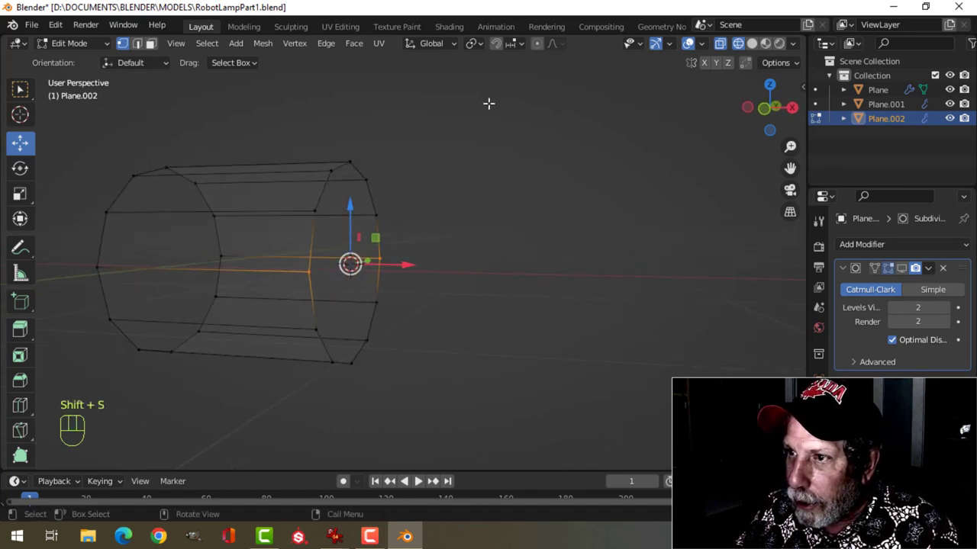
click(477, 44)
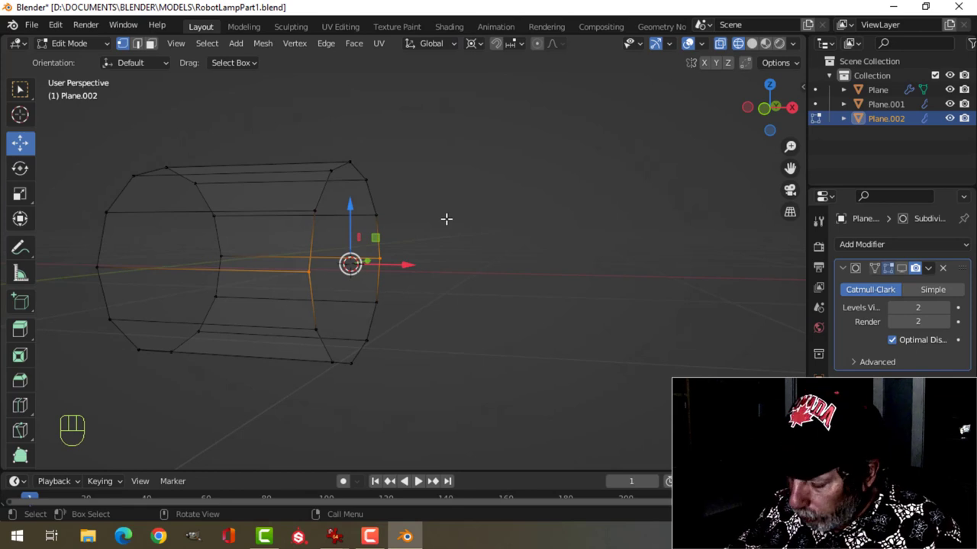
Shear the upper half of the pipe's end ring in front view with an offset of -1 to form a 45-degree cut
key(KP_1)
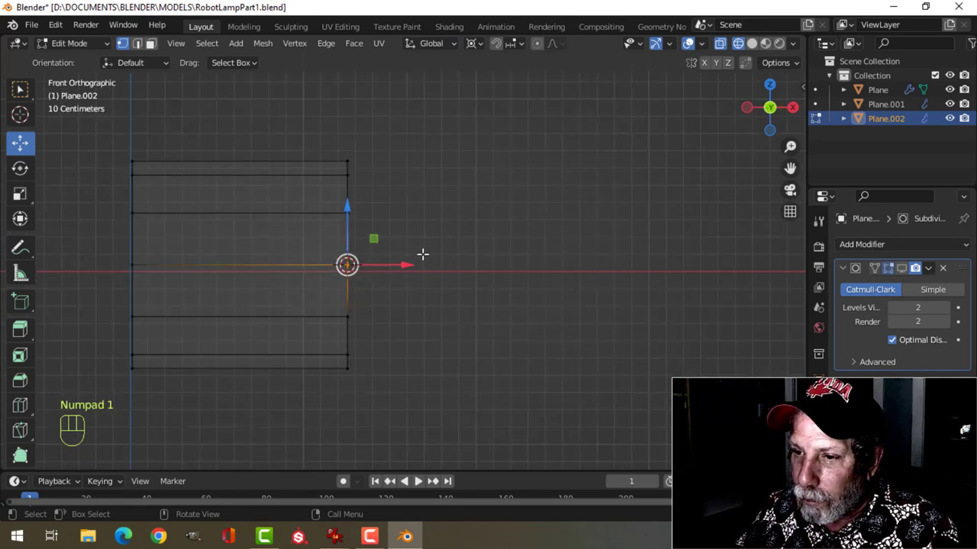
key(alt+a)
key(b)
drag(310, 111, 382, 284)
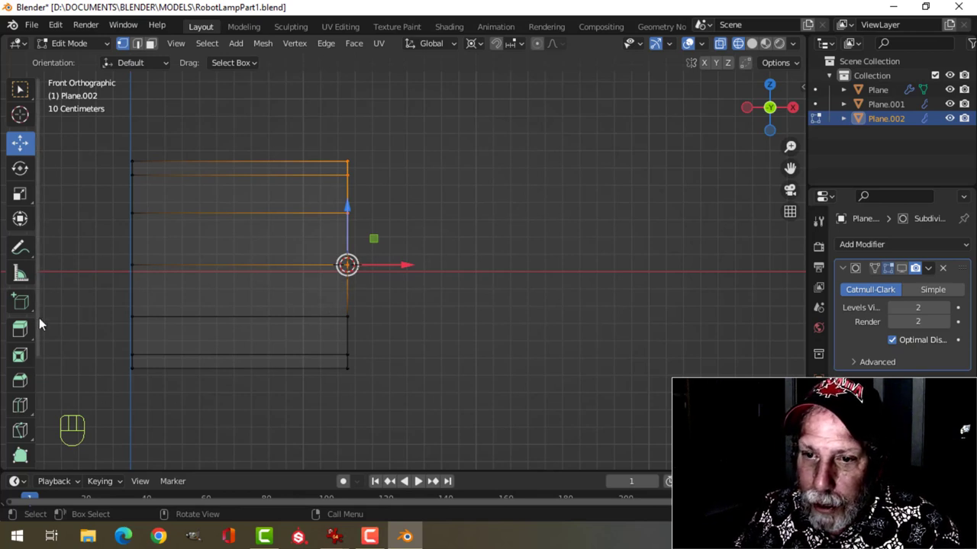
scroll(23, 340, down, 5)
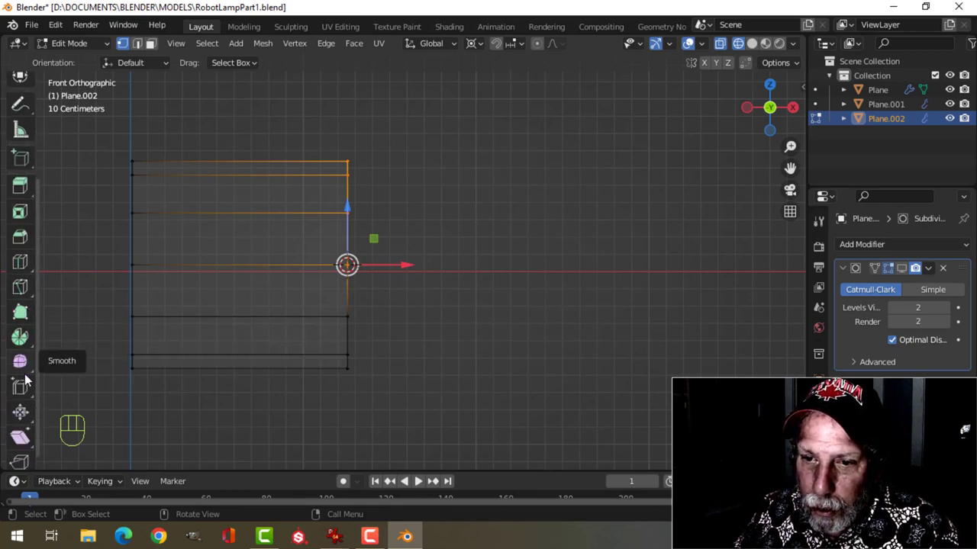
click(20, 440)
drag(359, 208, 138, 233)
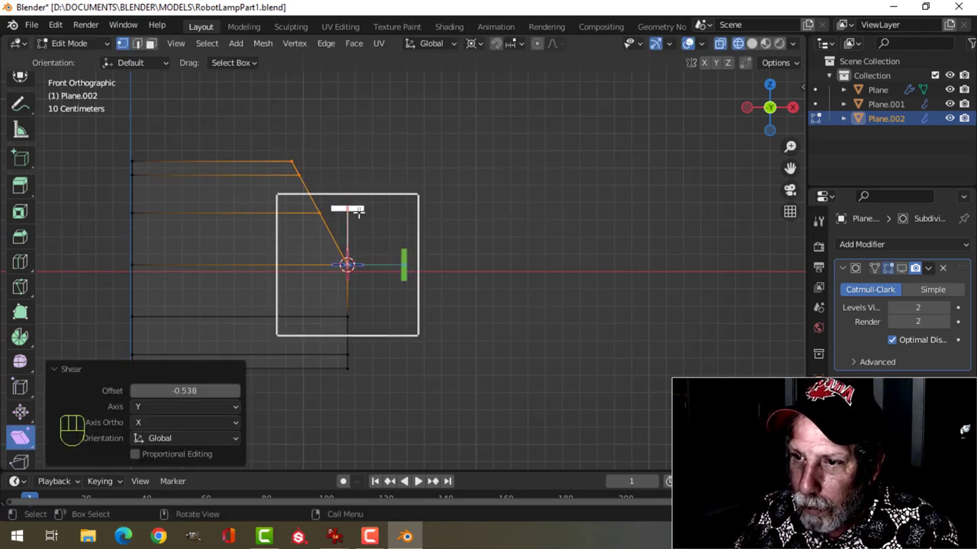
click(183, 389)
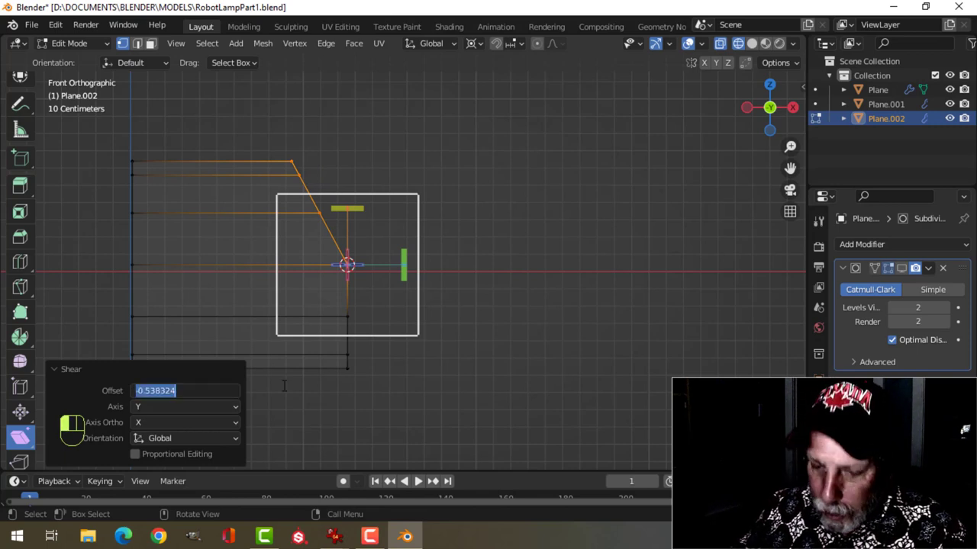
text(-1)
key(Return)
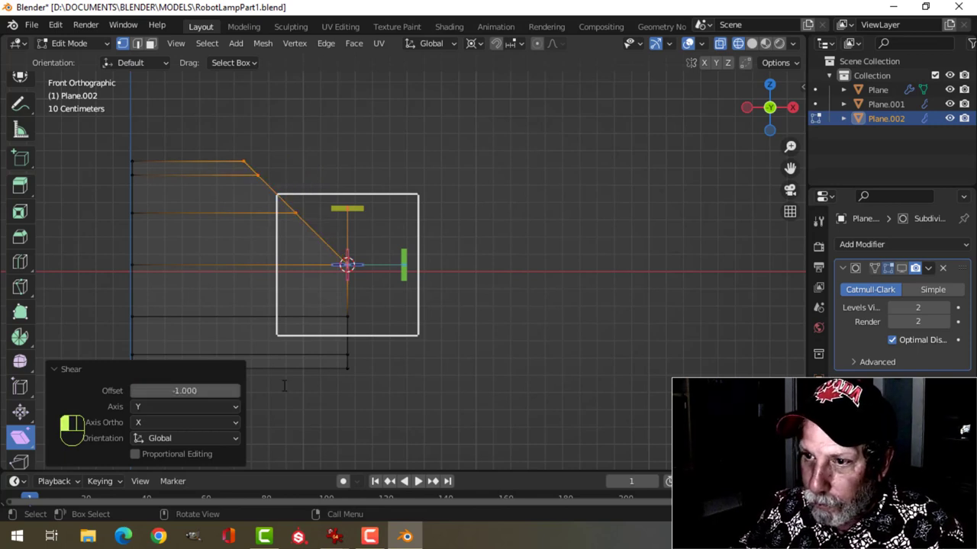
middle_drag(507, 255, 530, 259)
key(KP_1)
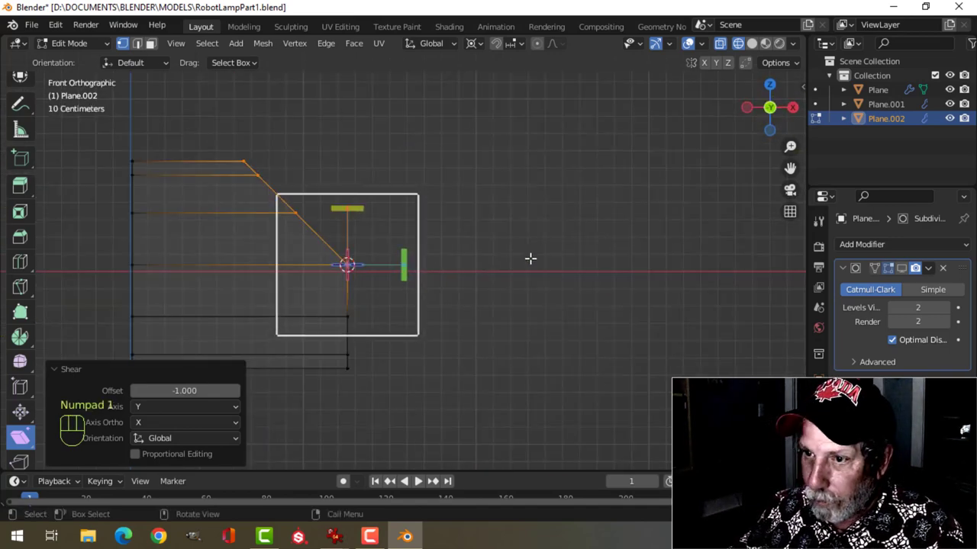
Duplicate the whole cut pipe and move the copy about -1.95 m along Z
scroll(445, 268, down, 3)
key(a)
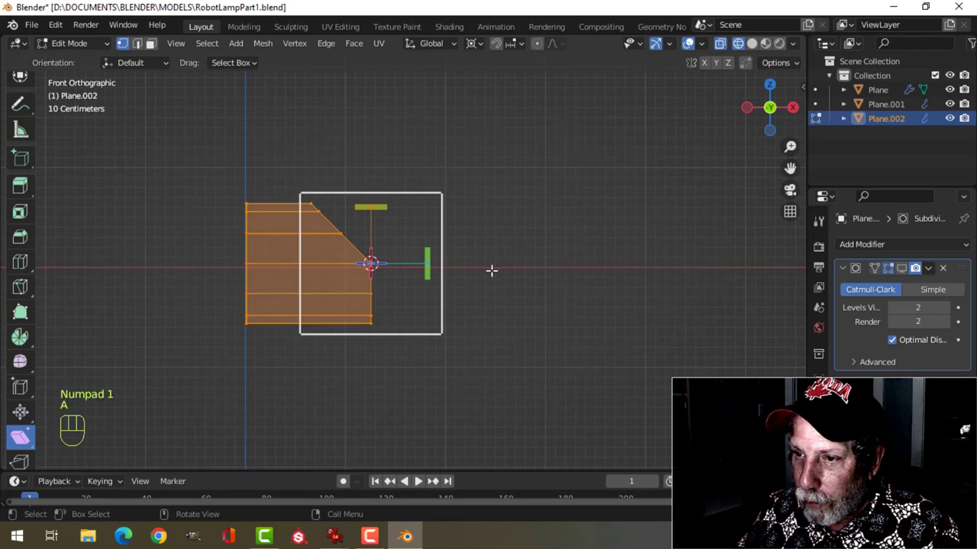
shift+middle_drag(492, 271, 539, 203)
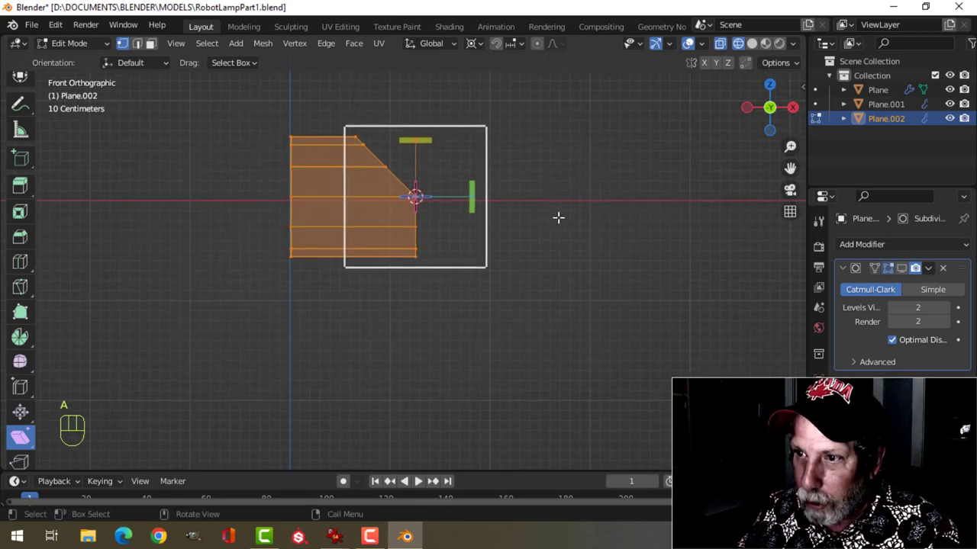
scroll(20, 145, up, 5)
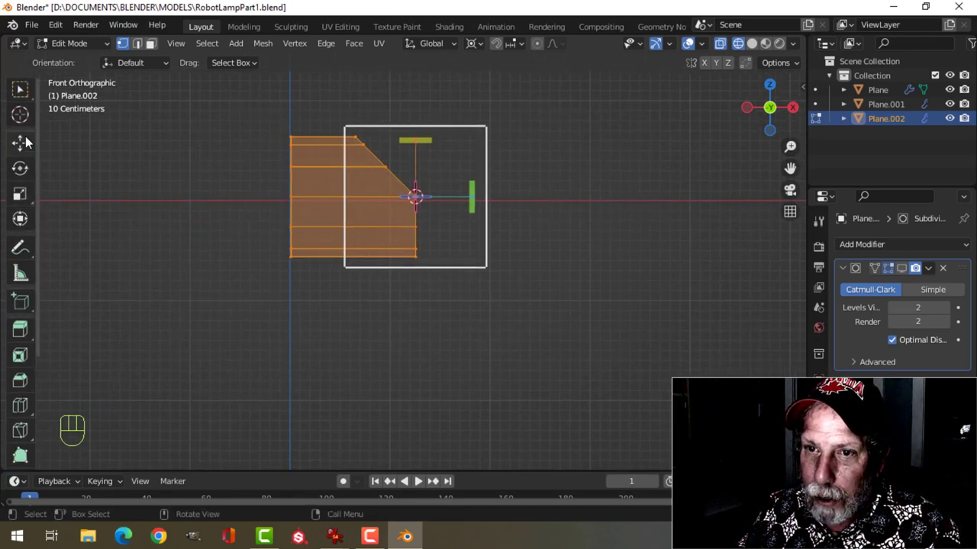
click(20, 145)
key(shift+d)
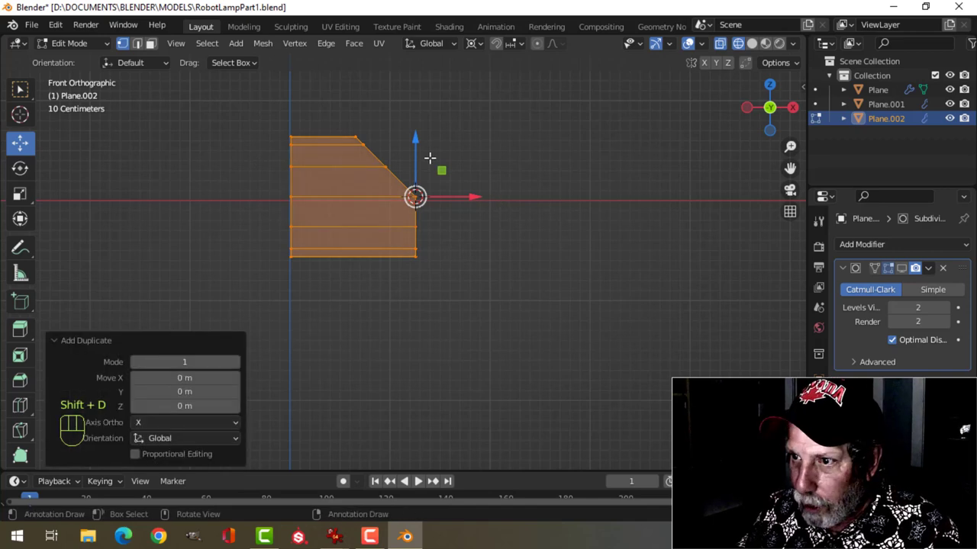
drag(419, 137, 389, 332)
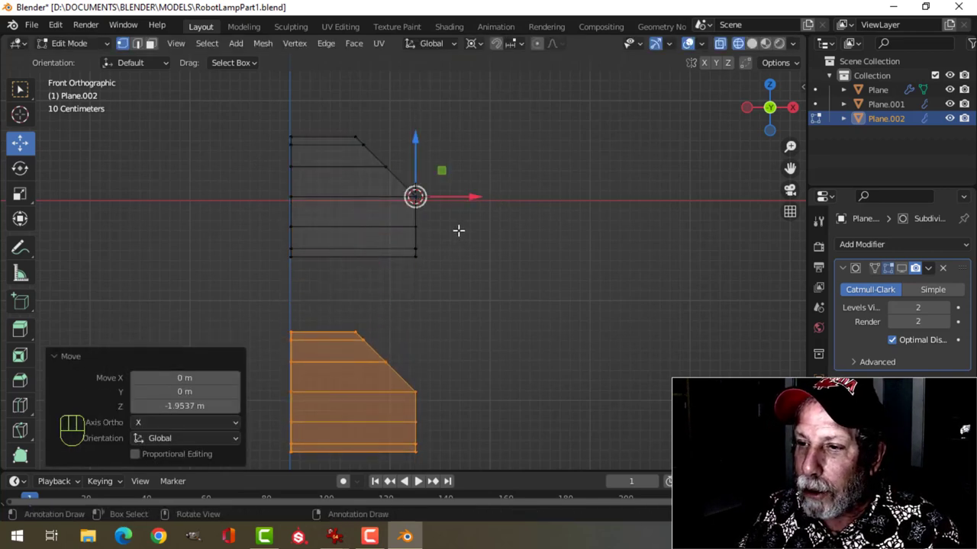
Shear the lower half of the original upper pipe's end ring with an offset of 1 to form a pointed V end
key(alt+a)
scroll(461, 255, up, 3)
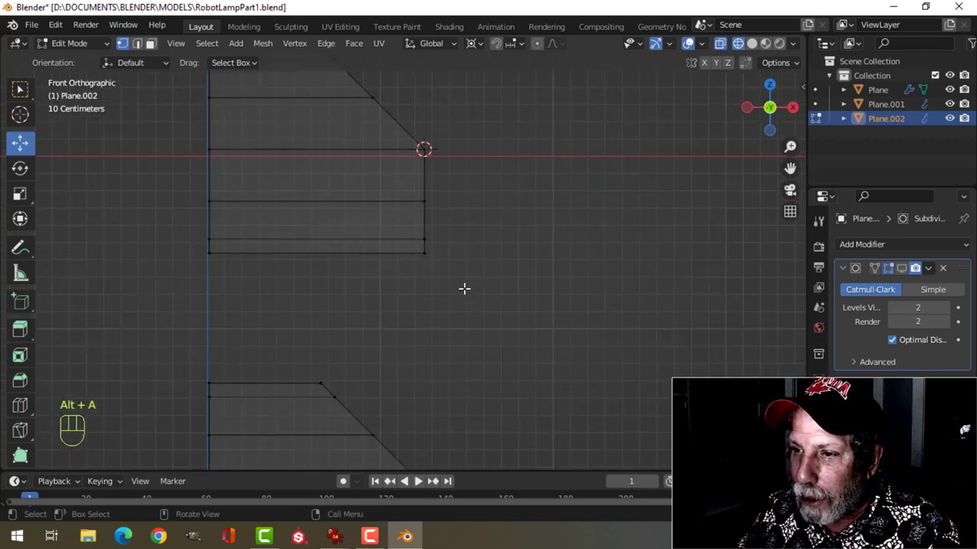
key(b)
drag(471, 302, 407, 129)
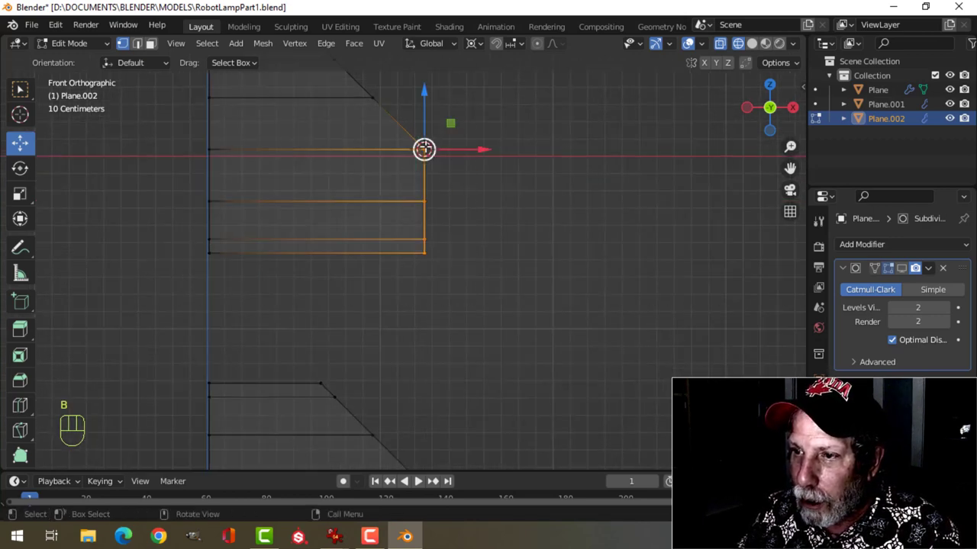
scroll(20, 427, down, 4)
click(20, 439)
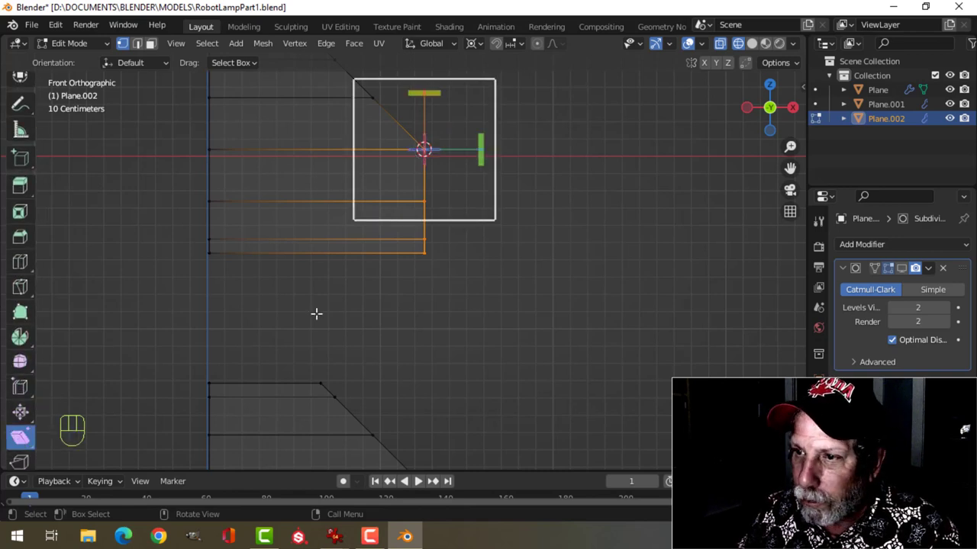
click(425, 91)
drag(425, 91, 649, 222)
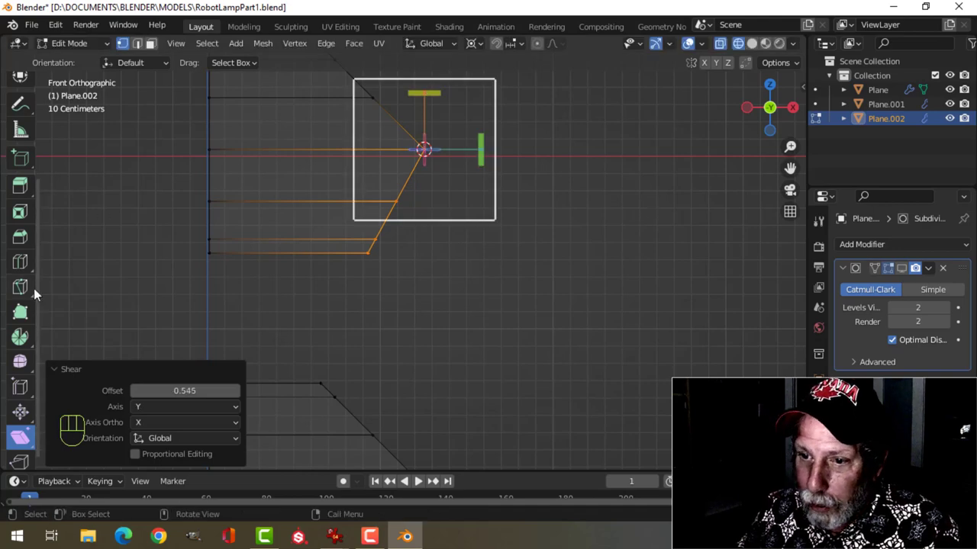
click(185, 391)
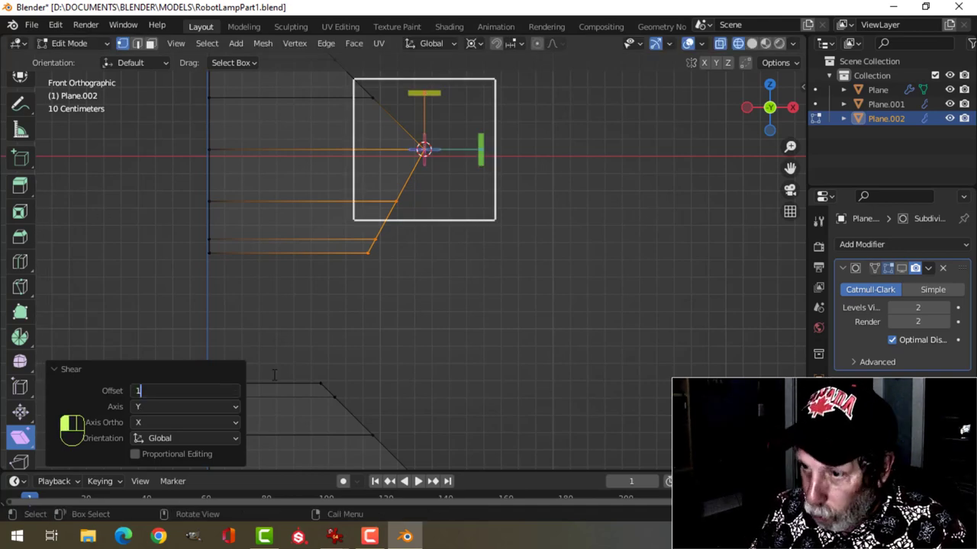
text(1)
key(Return)
middle_drag(523, 209, 541, 248)
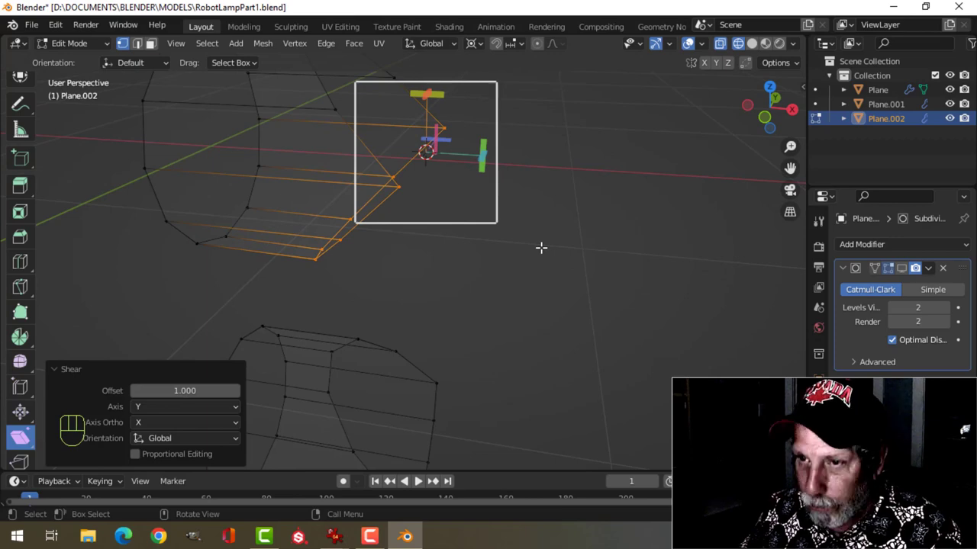
Duplicate both cut pipe pieces and rotate the copies 180° about Z around the 3D cursor
scroll(29, 163, up, 5)
click(20, 142)
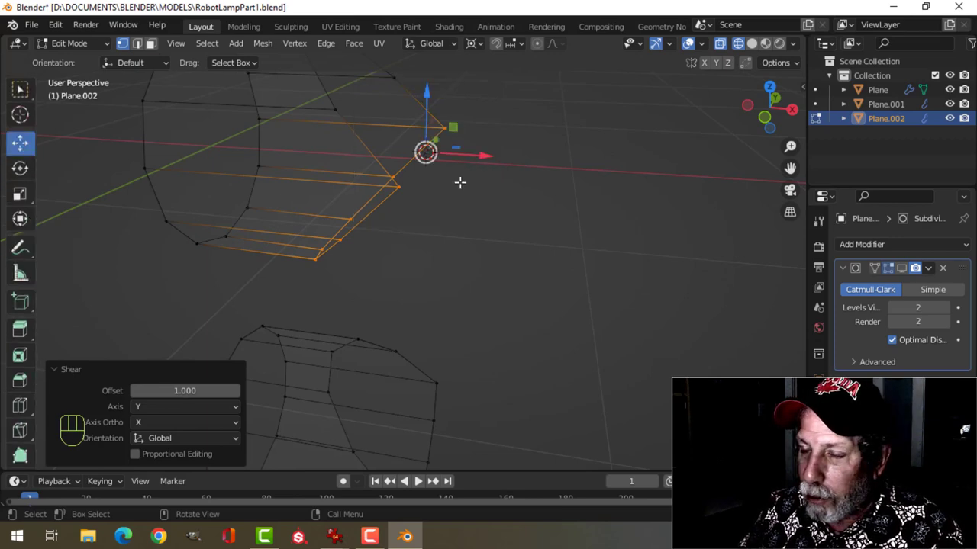
key(KP_1)
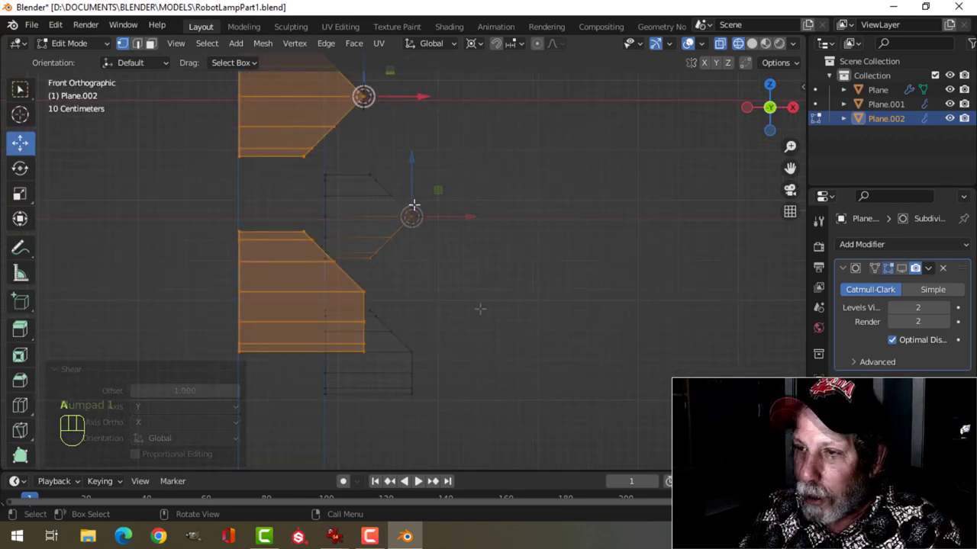
scroll(438, 240, down, 2)
key(a)
key(shift+d)
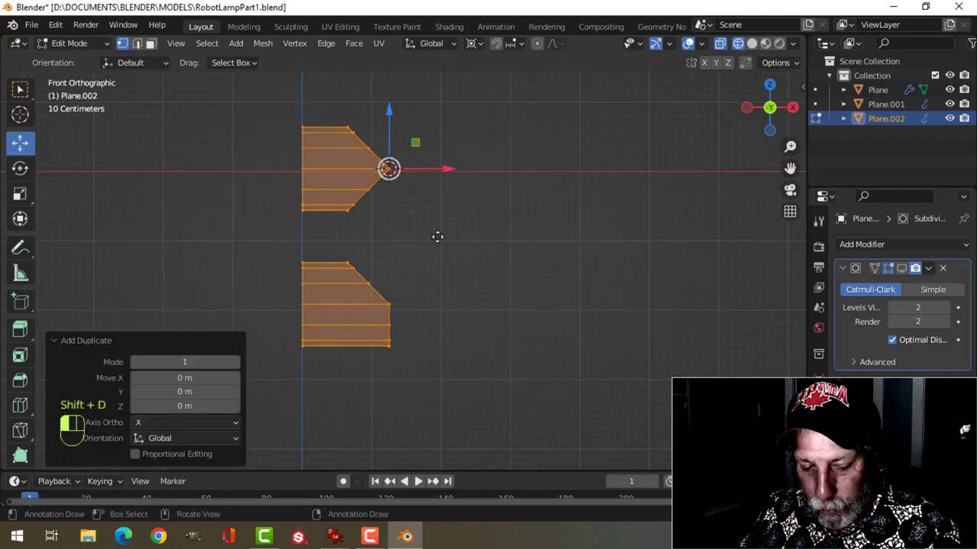
key(r)
key(z)
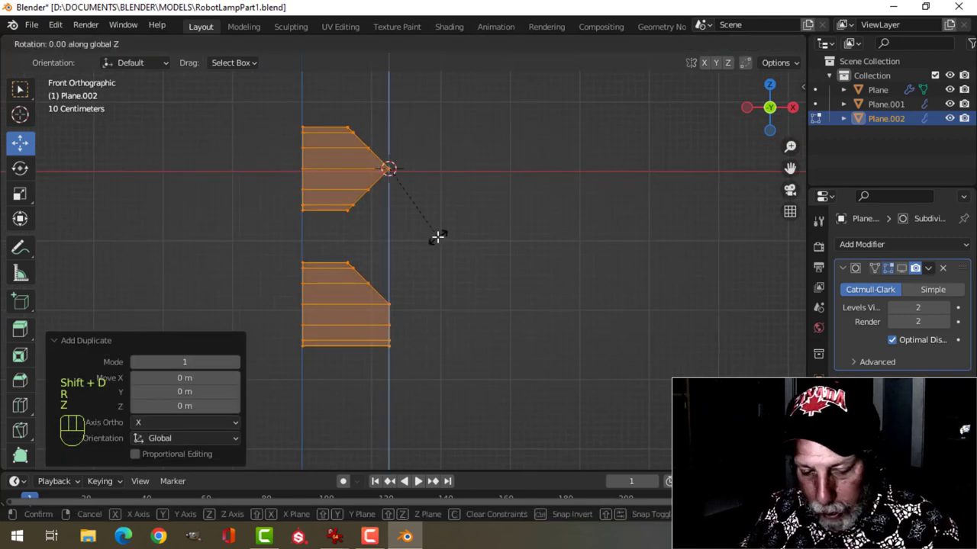
key(1)
key(8)
key(0)
click(435, 237)
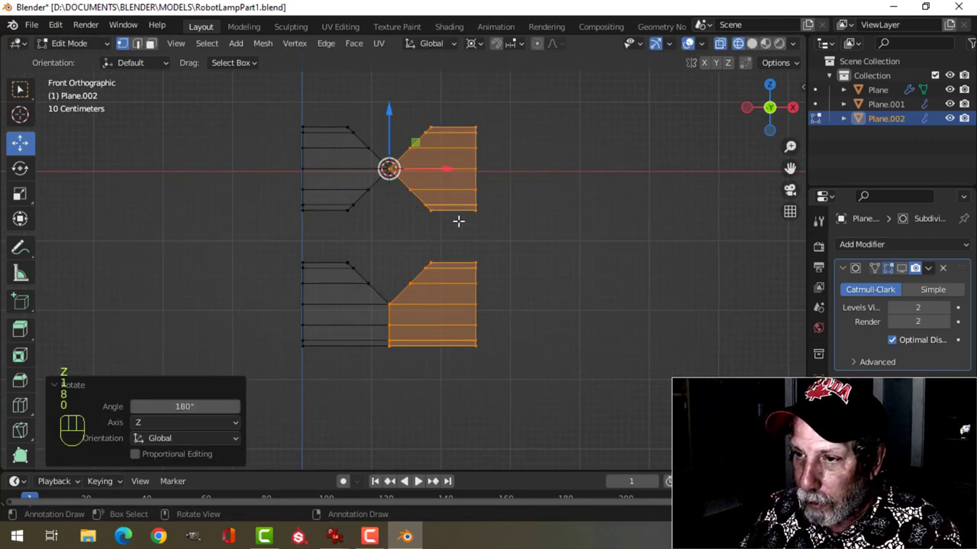
Merge at center the overlapping vertices at the front point where the two upper pipe pieces touch
scroll(435, 207, up, 5)
shift+middle_drag(436, 207, 443, 300)
scroll(422, 306, down, 3)
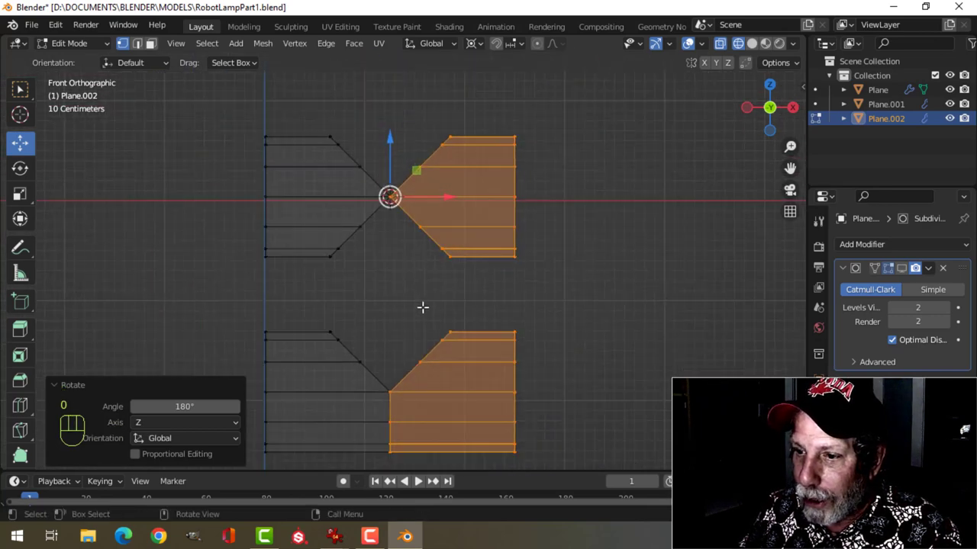
scroll(417, 224, up, 3)
shift+middle_drag(416, 224, 432, 338)
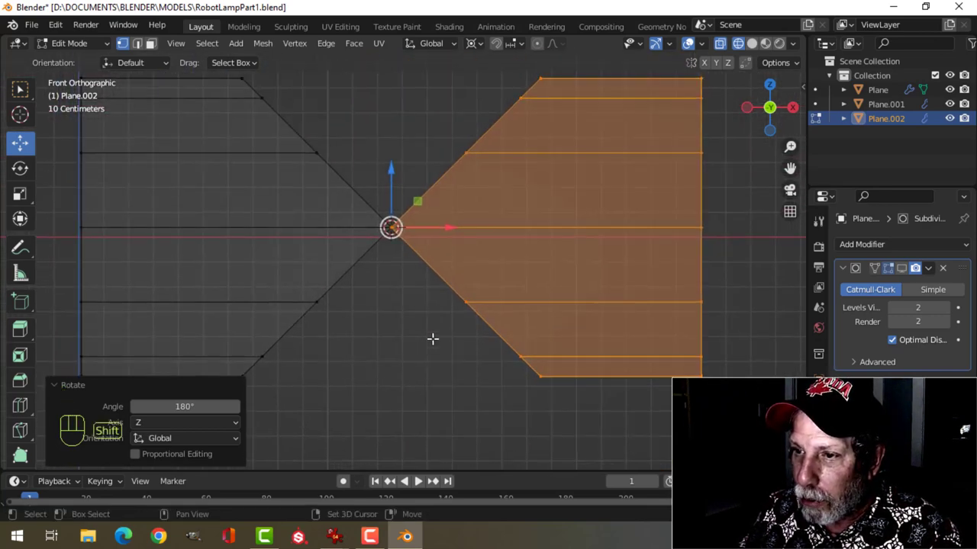
scroll(434, 286, up, 2)
key(alt+a)
middle_drag(435, 285, 410, 375)
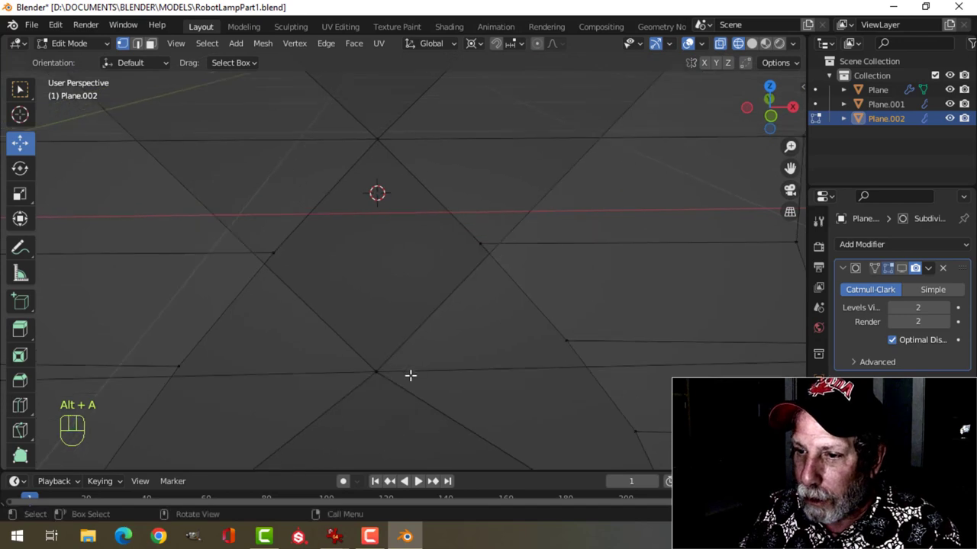
key(b)
drag(348, 336, 408, 413)
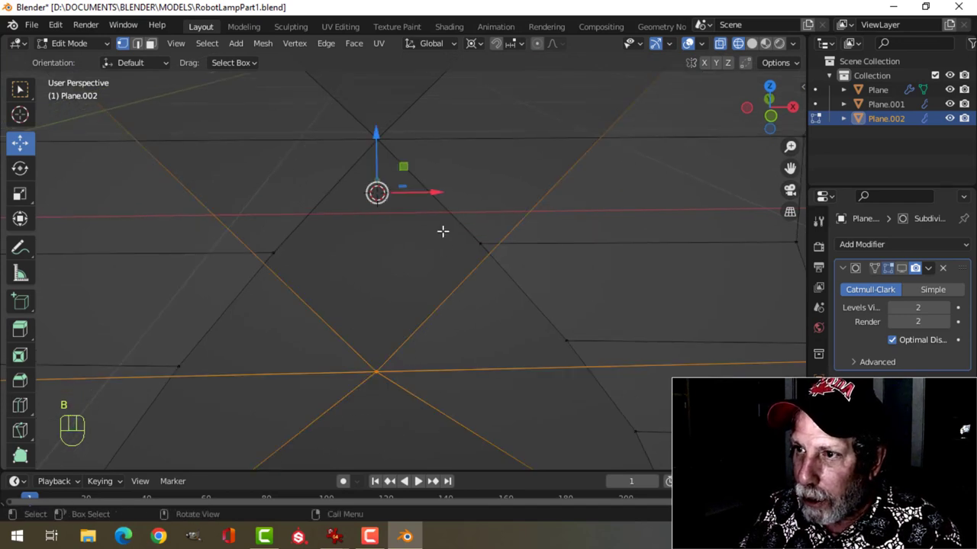
key(m)
click(444, 255)
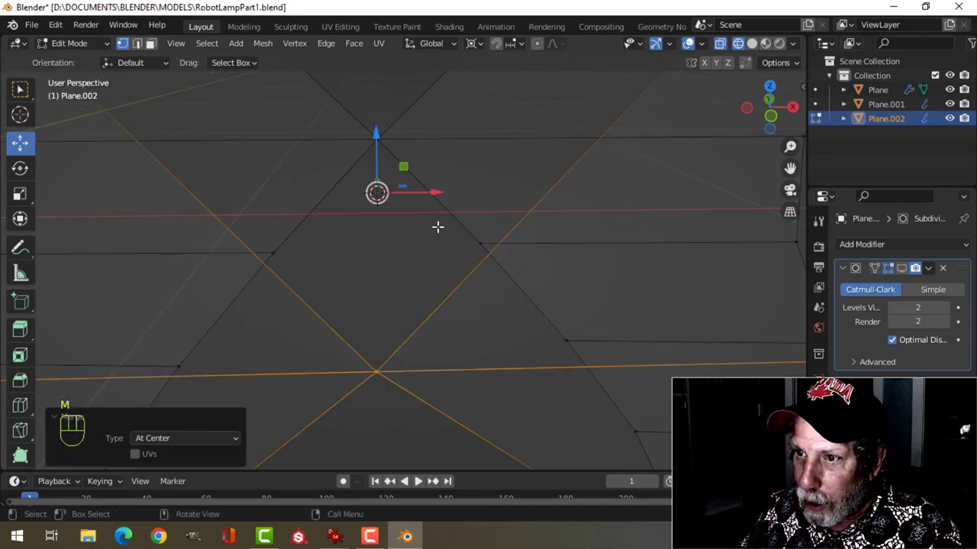
Merge at center the overlapping vertices at the rear touching point of the two upper pipe pieces
key(alt+a)
drag(359, 112, 454, 180)
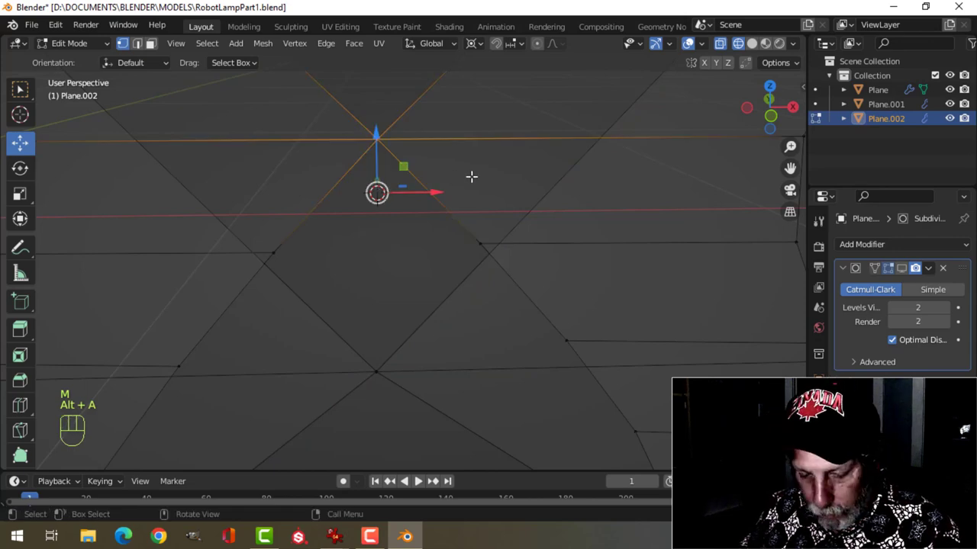
key(m)
click(470, 176)
scroll(451, 216, down, 3)
shift+middle_drag(451, 216, 486, 257)
key(alt+a)
Merge by distance the duplicate vertices along the seam joining the two lower pipe halves below the V-notch
middle_drag(493, 290, 465, 237)
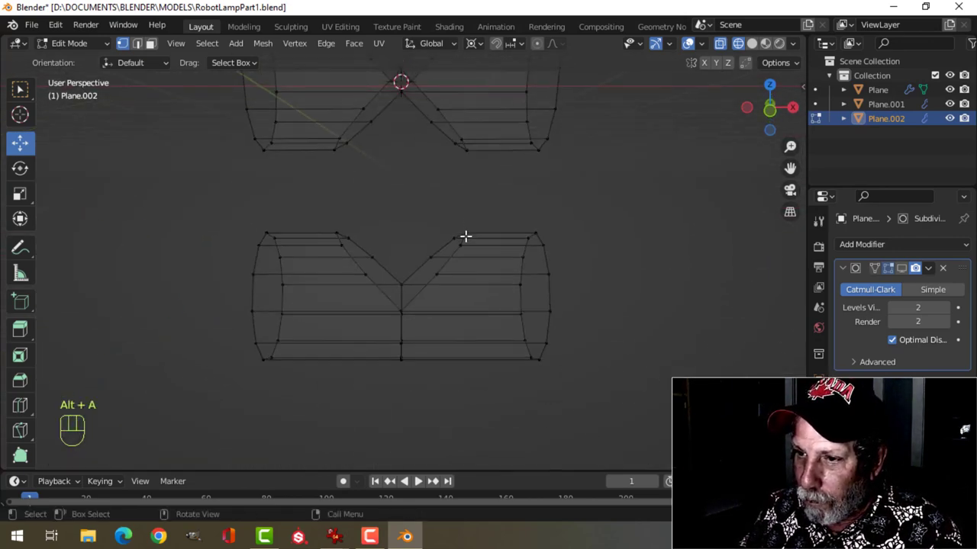
key(KP_1)
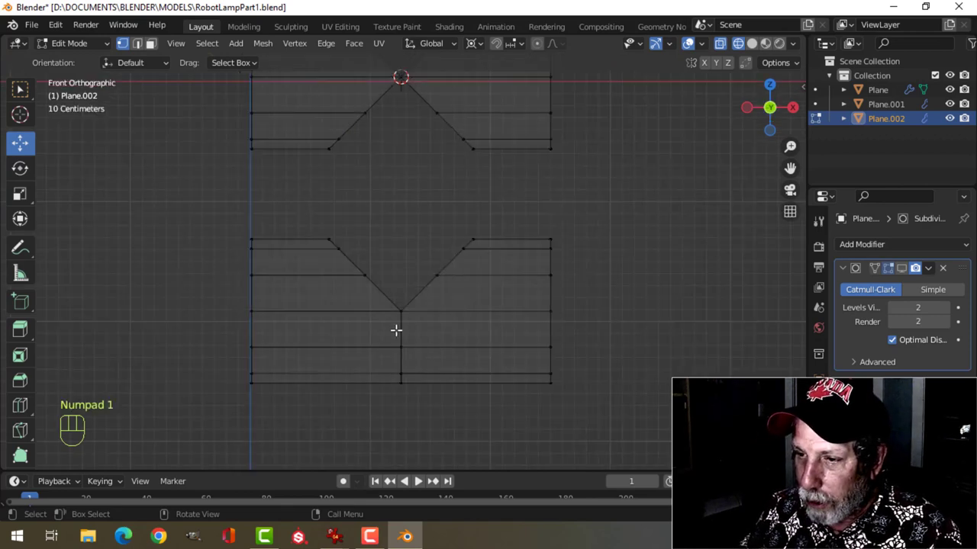
key(b)
drag(382, 279, 437, 425)
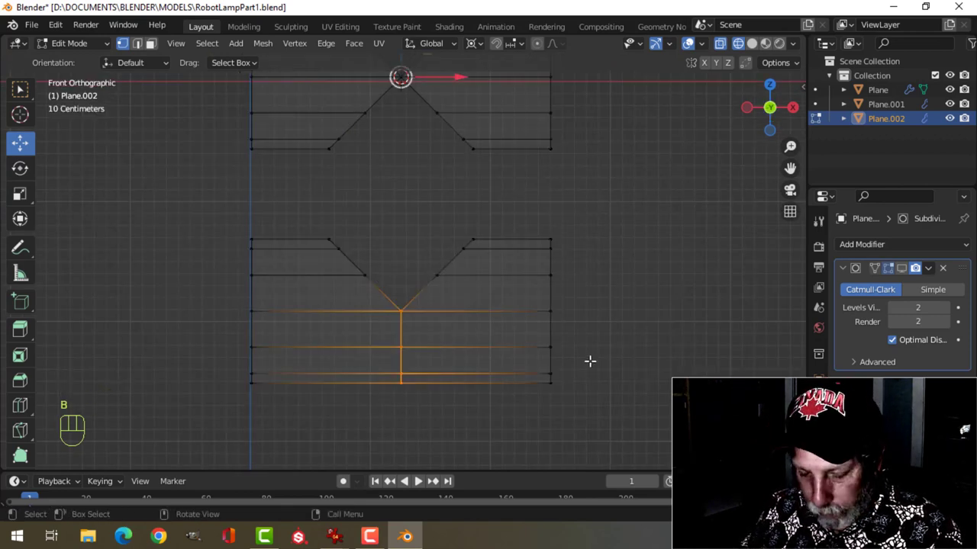
key(m)
click(562, 414)
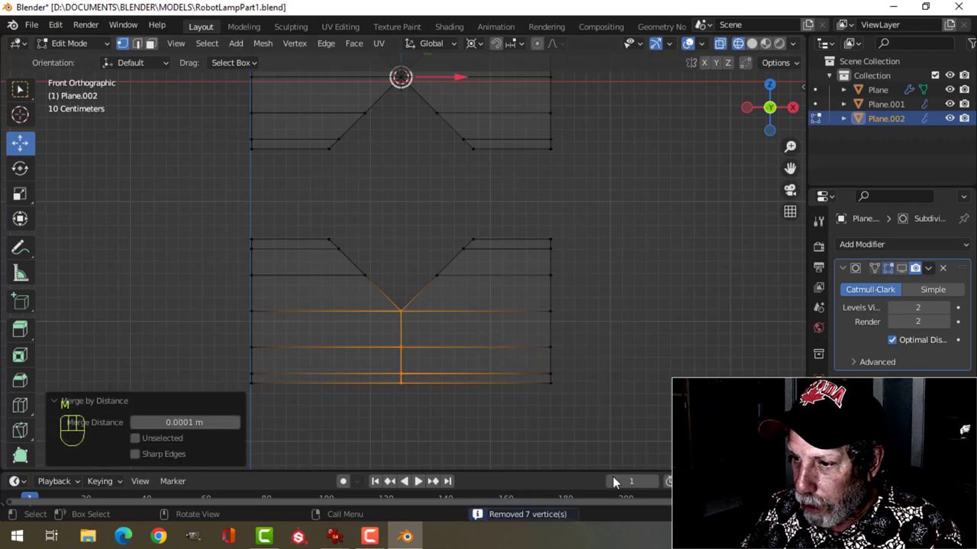
scroll(573, 328, up, 2)
key(alt+a)
Set the transform pivot point to Median Point
scroll(552, 297, down, 3)
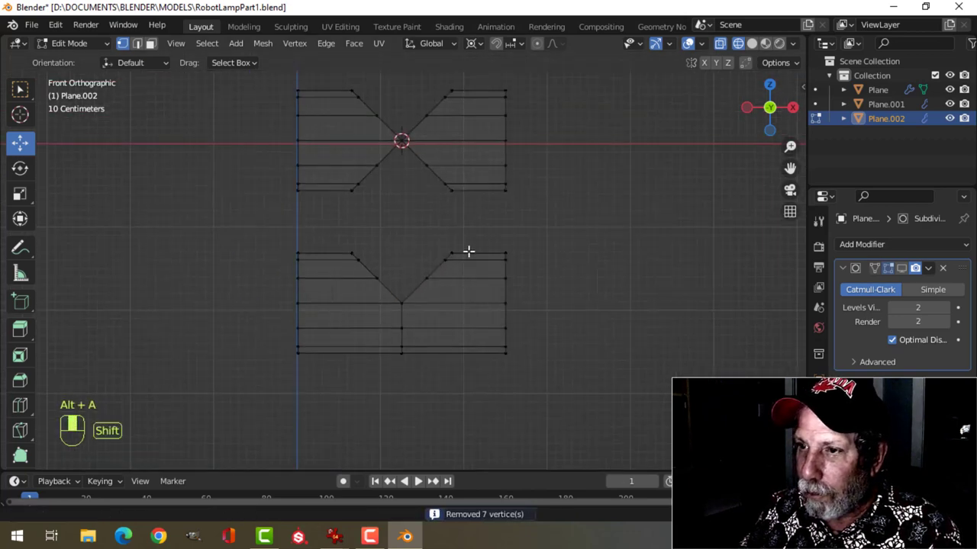
shift+middle_drag(466, 251, 462, 282)
scroll(463, 283, up, 2)
click(475, 44)
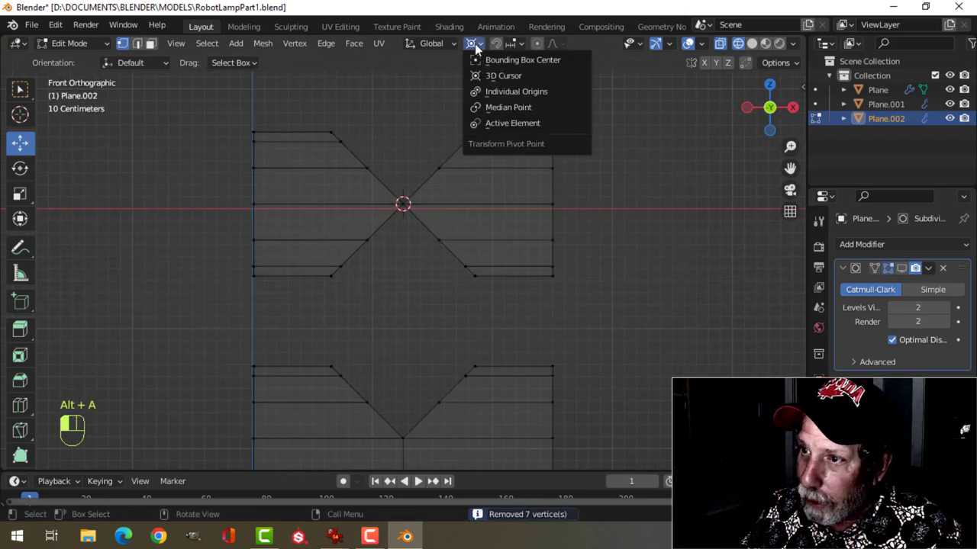
click(489, 109)
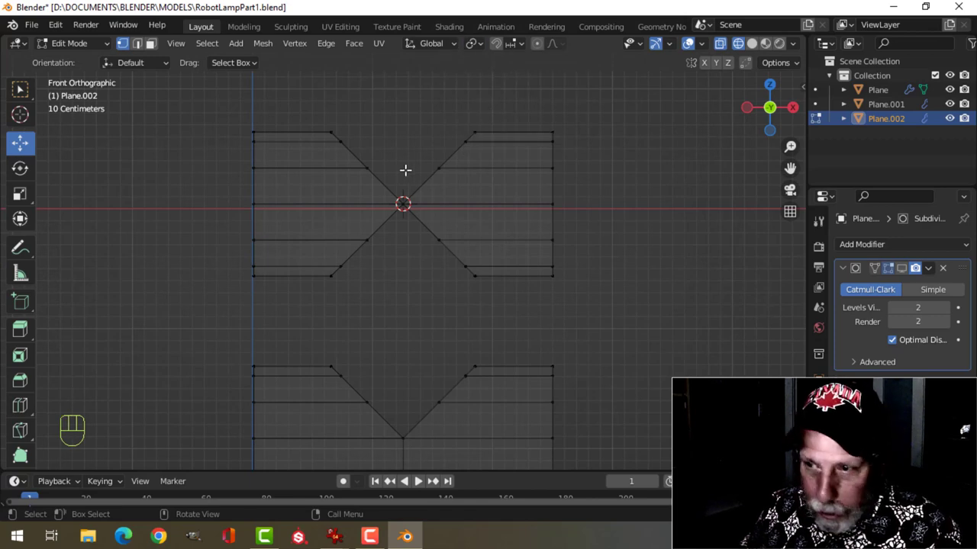
Select all vertices around the upper V-notch of the top pipe pair and extrude them about 0.74 m upward along Z
click(379, 178)
middle_drag(434, 176, 438, 253)
key(alt+a)
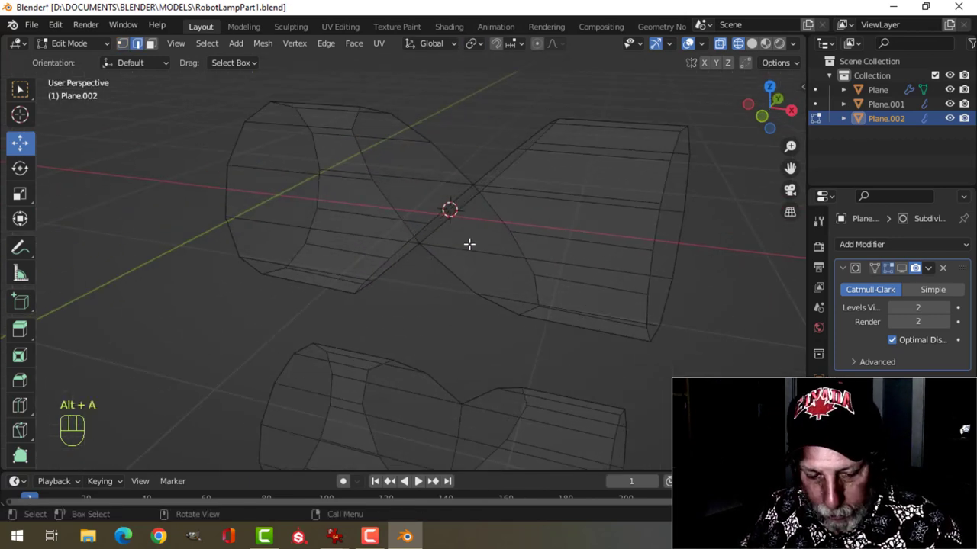
key(1)
scroll(458, 245, up, 5)
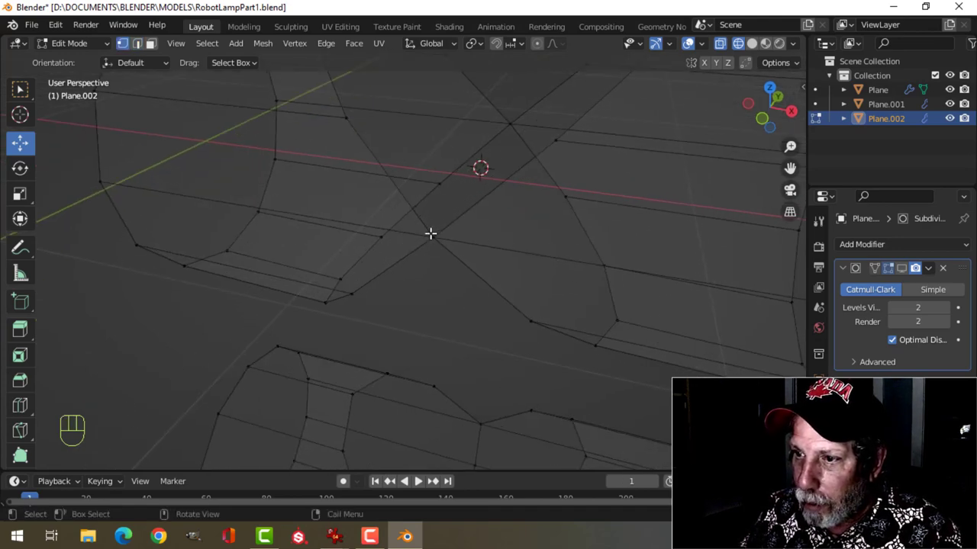
click(427, 242)
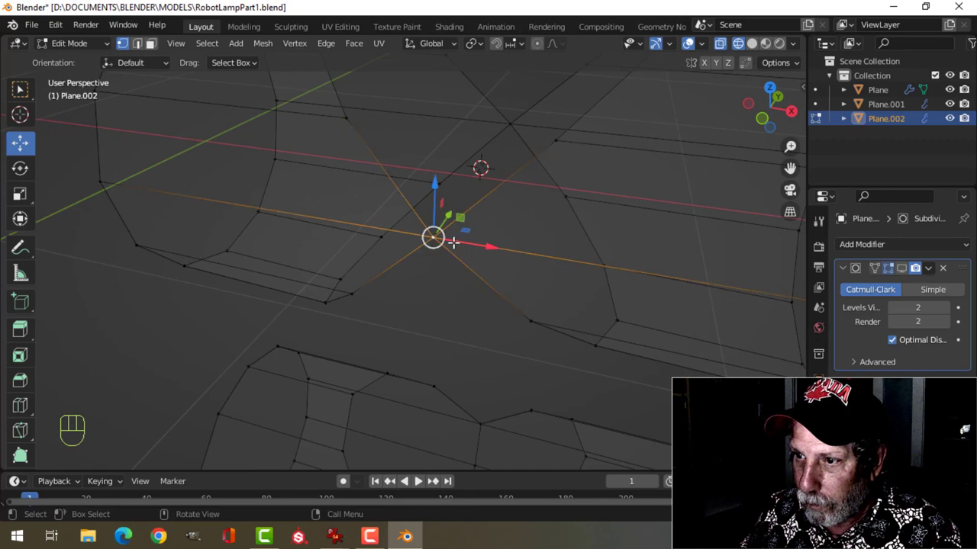
middle_drag(343, 113, 419, 223)
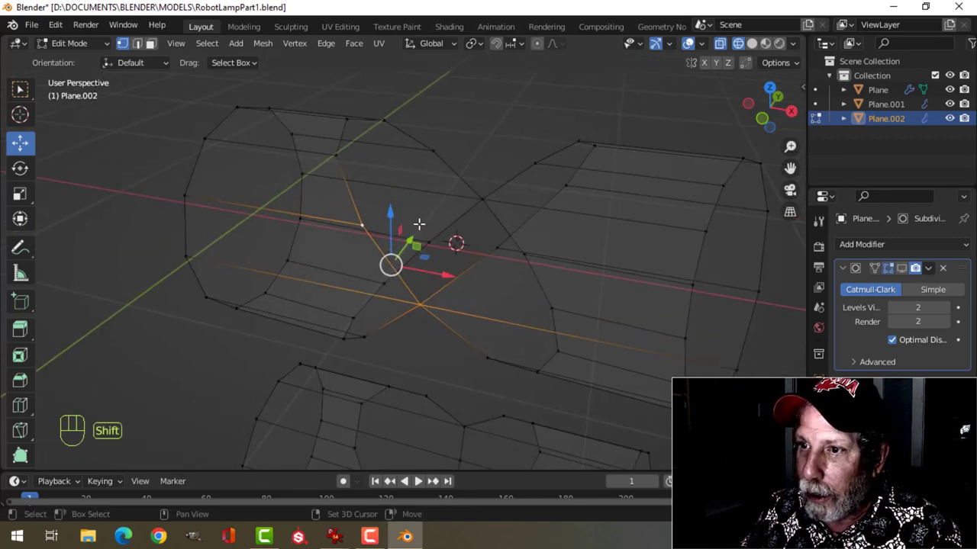
shift+click(336, 155)
shift+click(348, 115)
shift+click(385, 117)
shift+click(435, 147)
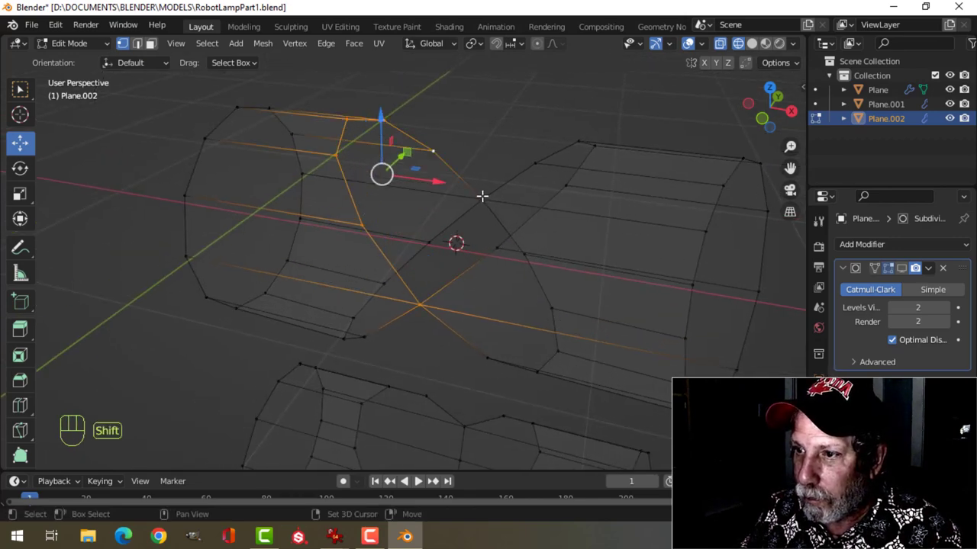
shift+click(483, 196)
middle_drag(493, 209, 516, 229)
shift+click(510, 234)
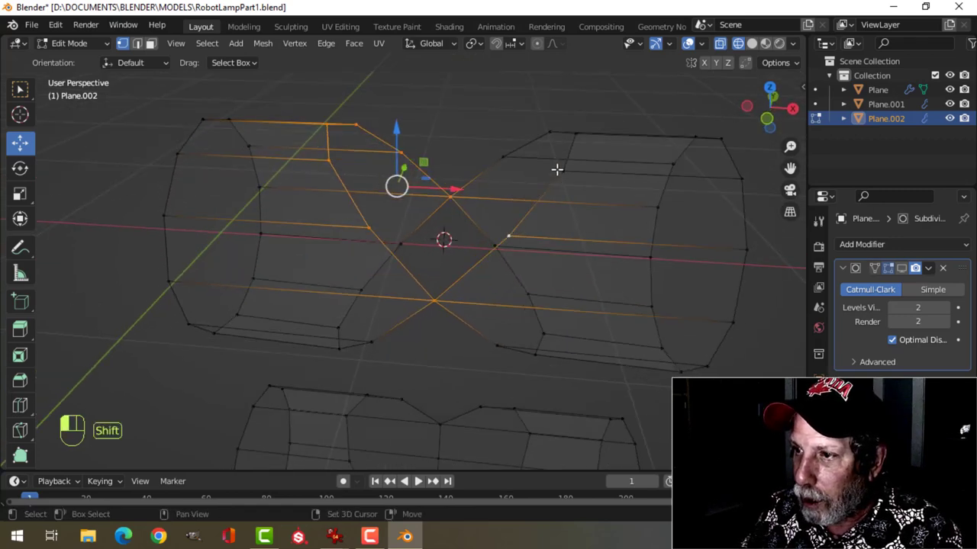
shift+click(579, 133)
shift+click(550, 130)
shift+click(519, 143)
shift+click(506, 148)
middle_drag(506, 149, 412, 242)
key(KP_1)
key(e)
right_click(412, 241)
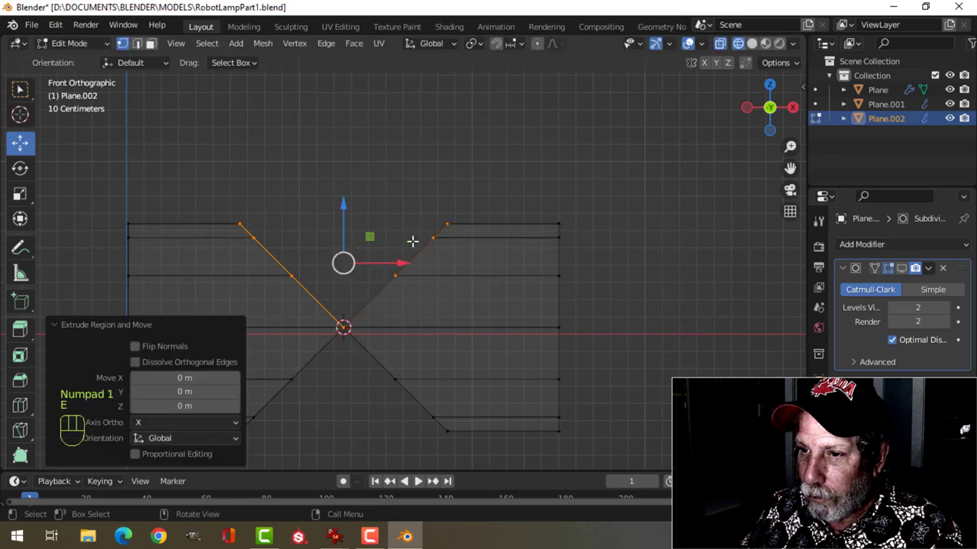
drag(344, 211, 365, 76)
scroll(374, 99, down, 4)
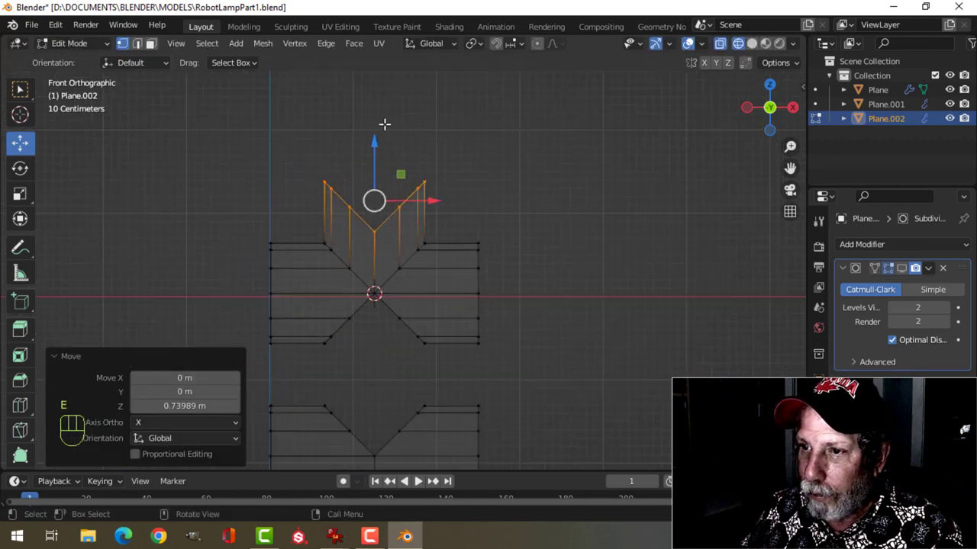
Flatten the end of the upward branch by scaling it to 0 along Z
shift+middle_drag(384, 124, 397, 145)
key(s)
key(z)
key(0)
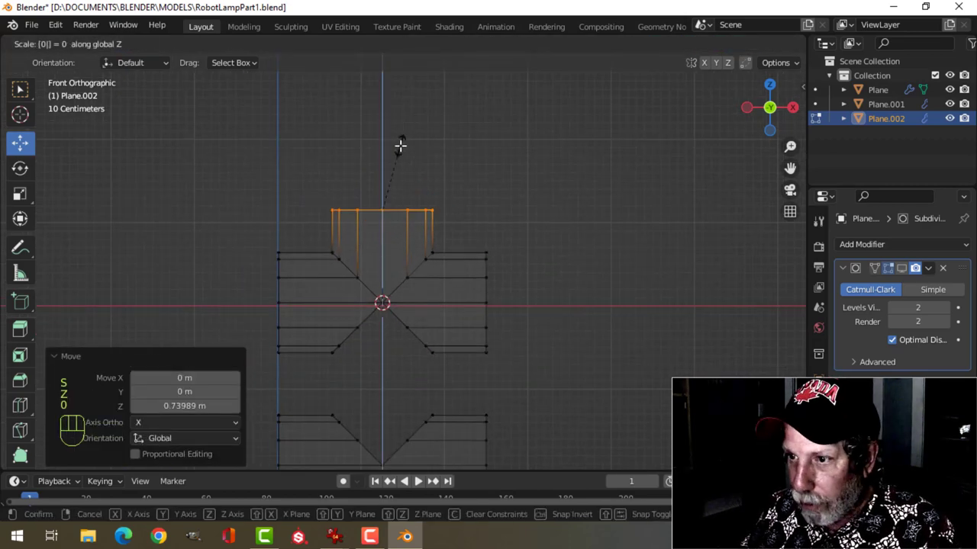
key(Return)
shift+middle_drag(504, 218, 466, 203)
scroll(462, 194, up, 2)
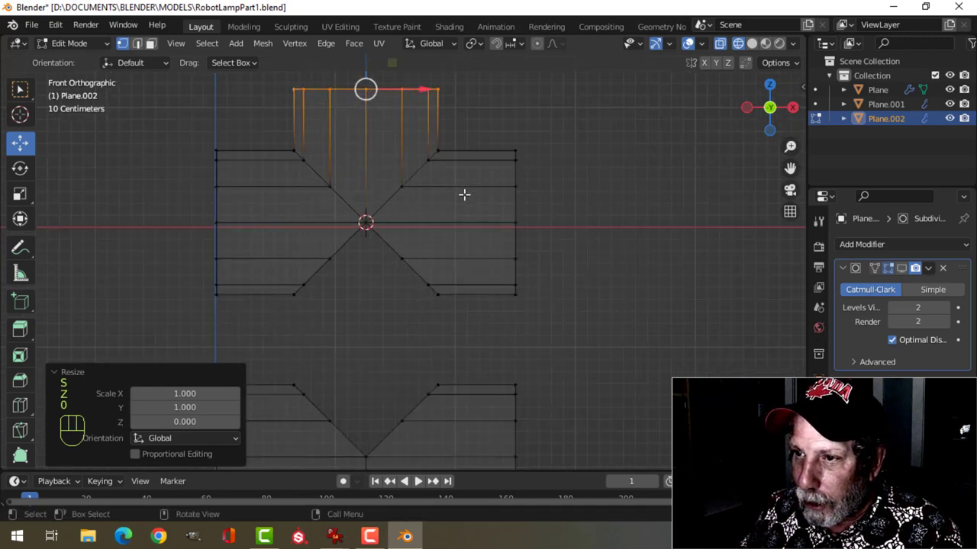
key(alt+a)
Select all vertices around the lower V-notch of the top pipe pair and extrude them about -0.58 m along Z
shift+middle_drag(399, 193, 439, 221)
scroll(412, 194, up, 3)
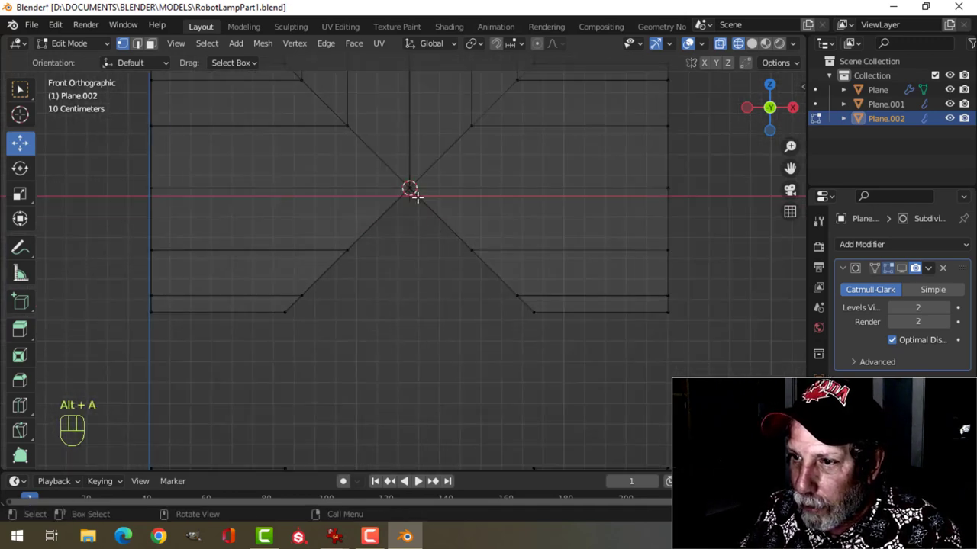
key(b)
drag(396, 168, 434, 227)
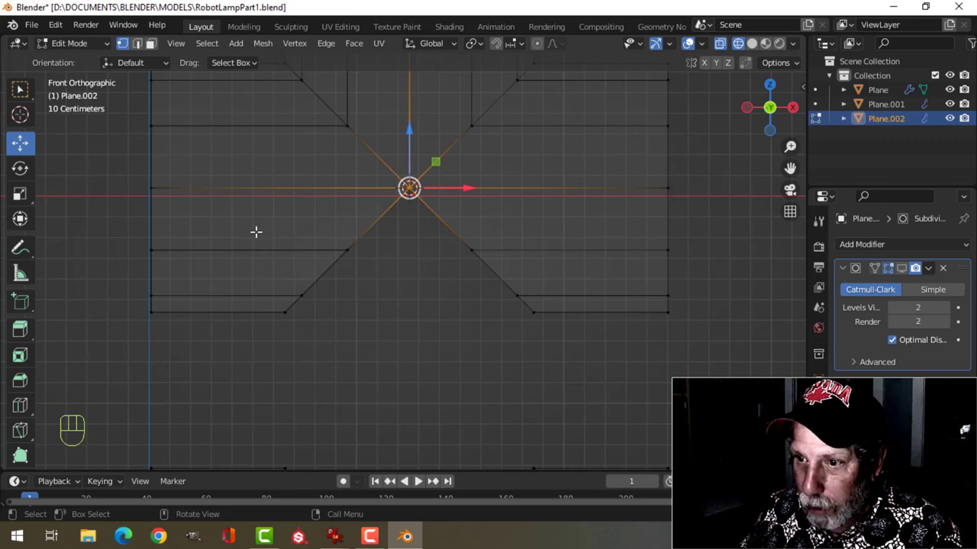
key(b)
drag(251, 227, 372, 302)
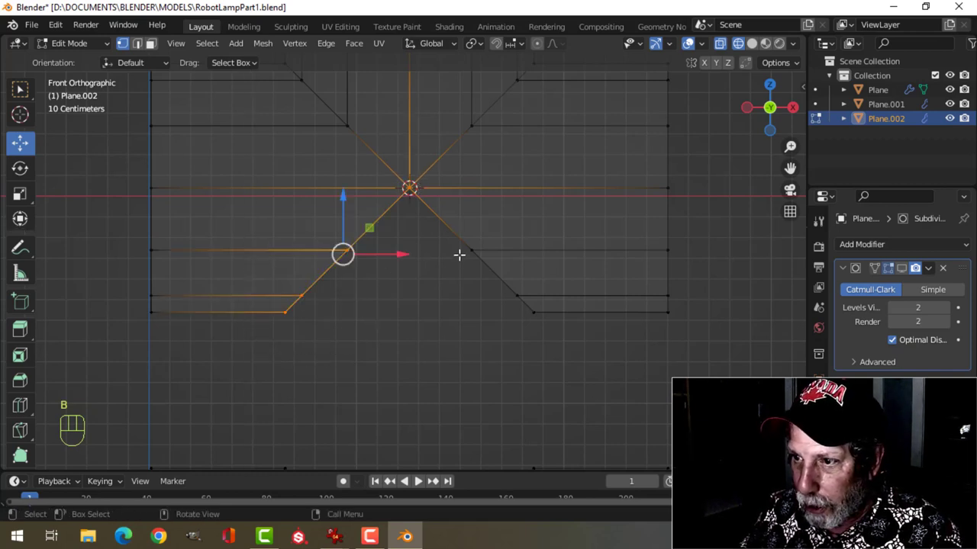
key(b)
drag(446, 214, 557, 333)
scroll(649, 252, down, 2)
mouse_move(649, 253)
middle_down()
mouse_move(536, 290)
mouse_move(644, 257)
middle_up()
key(KP_1)
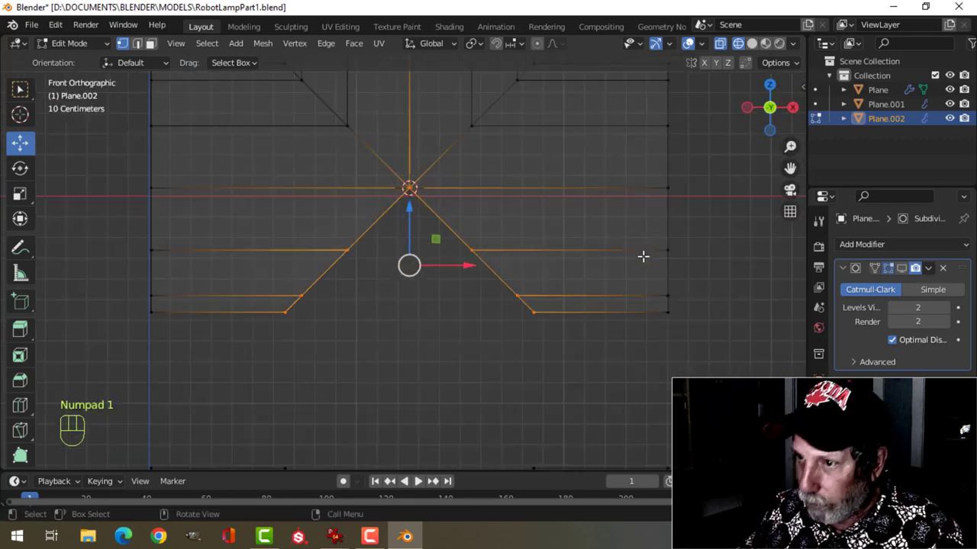
scroll(500, 259, down, 3)
key(e)
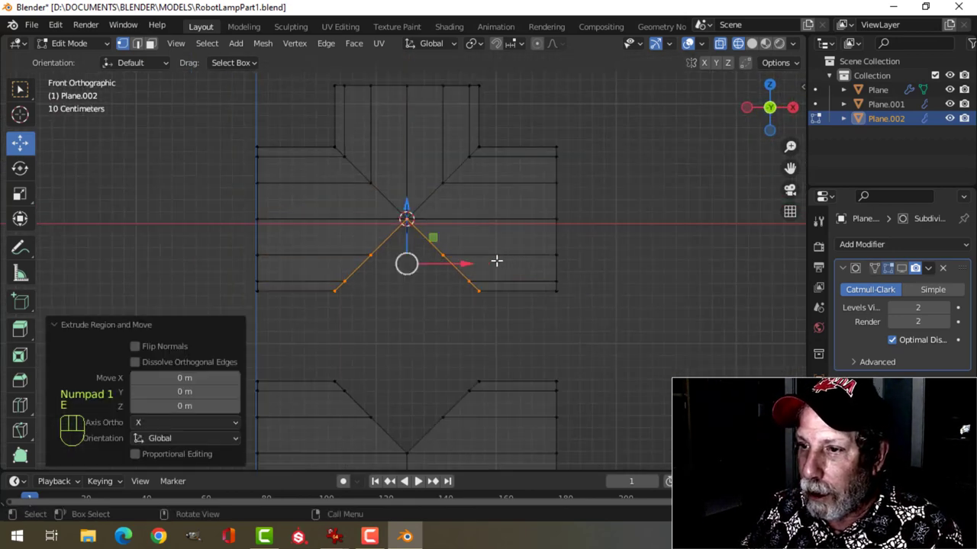
drag(410, 208, 407, 279)
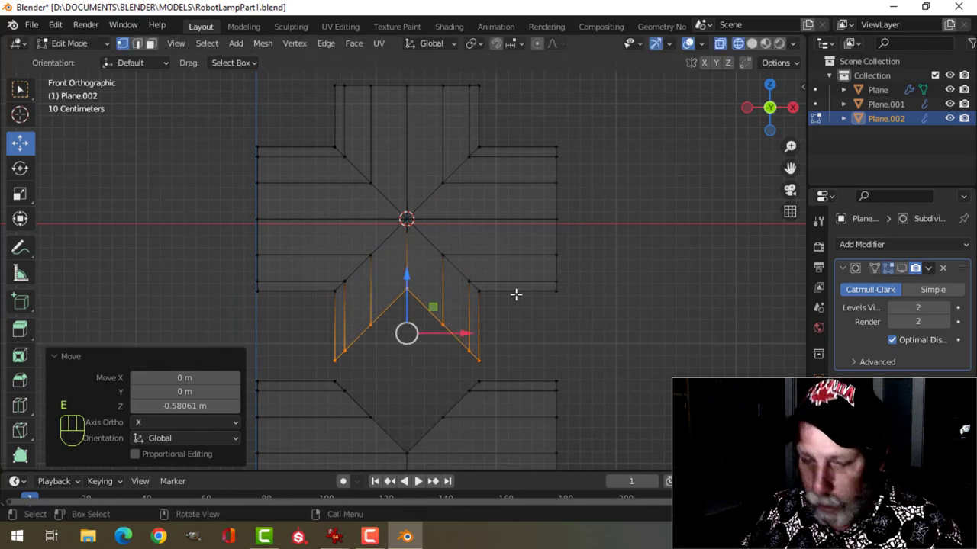
Flatten the end of the downward branch with a Z scale of 0 and move it about -0.03 m along Z
key(s)
key(z)
key(0)
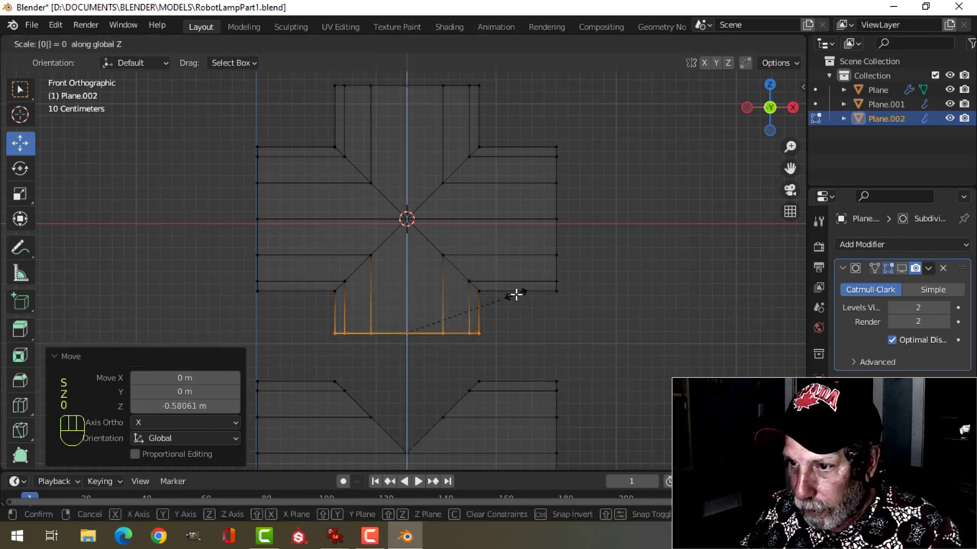
click(516, 294)
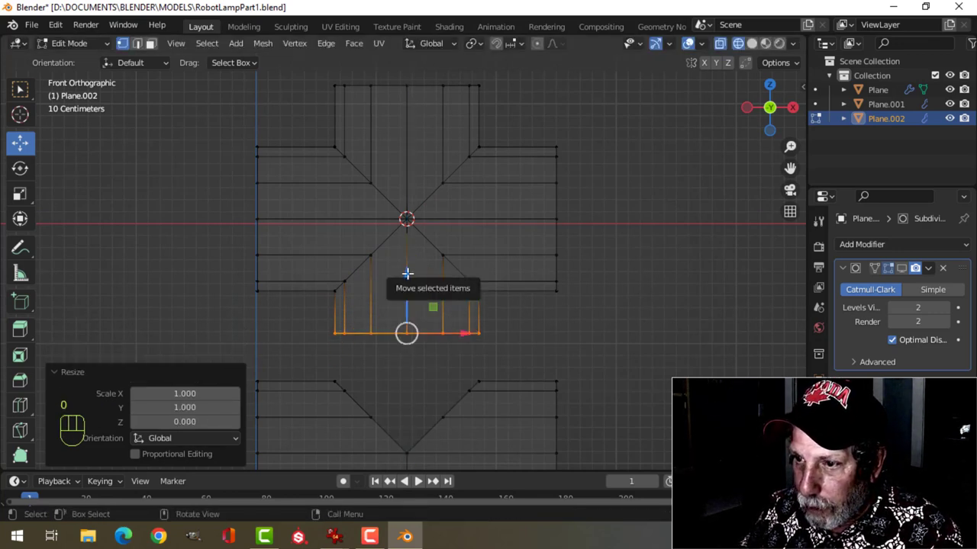
drag(405, 273, 407, 280)
scroll(458, 233, down, 1)
scroll(458, 233, down, 2)
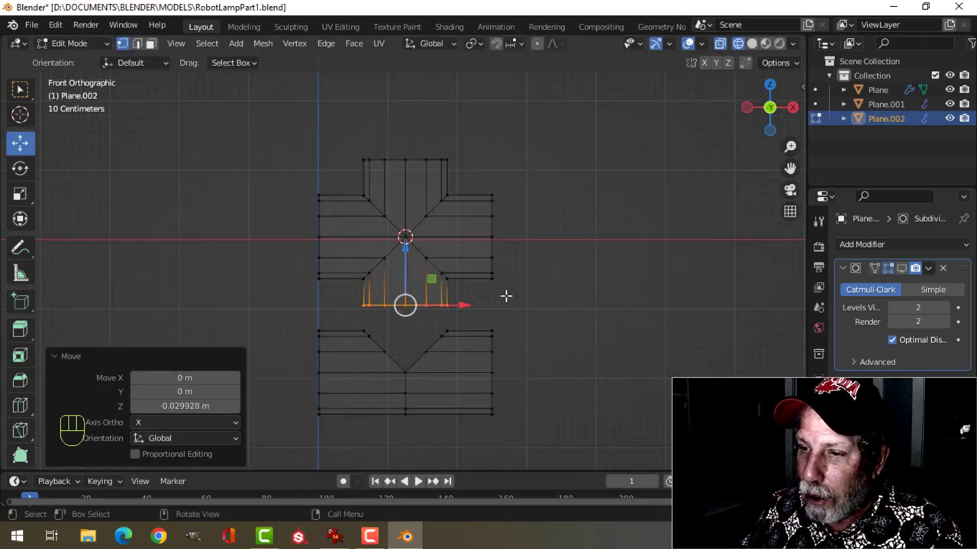
key(alt+a)
Select the whole linked lower V-notched pipe and move it farther down along Z, clear of the cross junction
shift+middle_drag(537, 335, 484, 262)
click(350, 294)
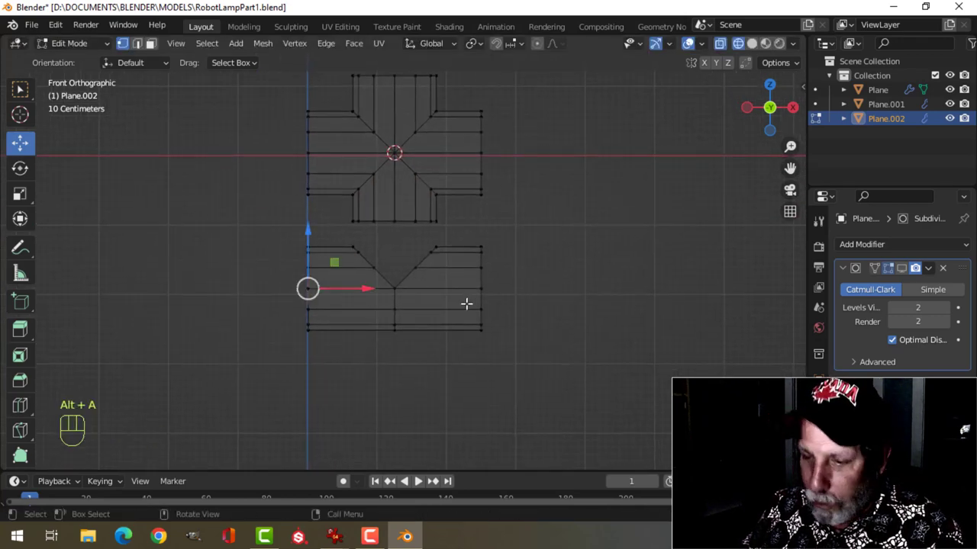
key(ctrl+l)
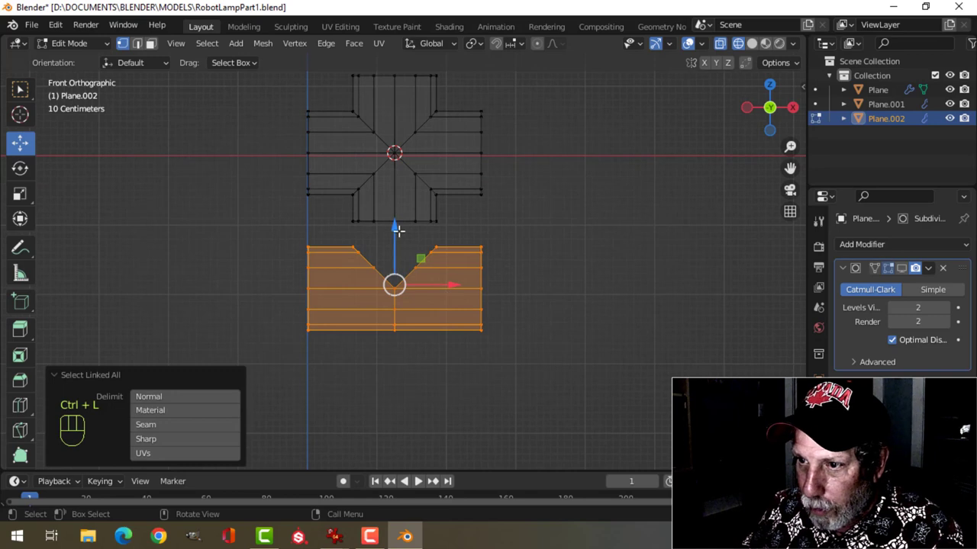
drag(399, 231, 389, 290)
key(alt+a)
Select the V-notch vertices of the lower pipe and extrude them about 0.86 m upward along Z
key(b)
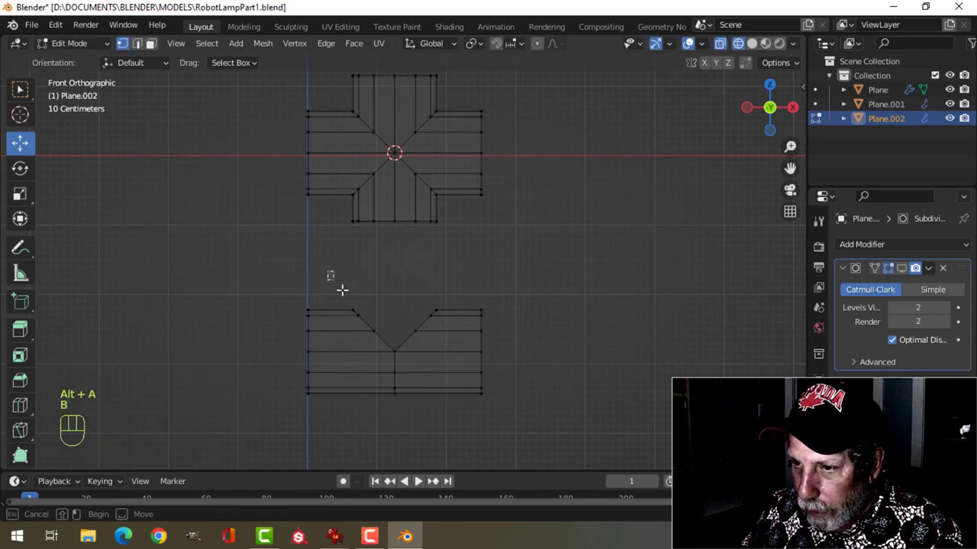
drag(328, 271, 458, 355)
scroll(538, 312, down, 1)
shift+middle_drag(547, 312, 546, 328)
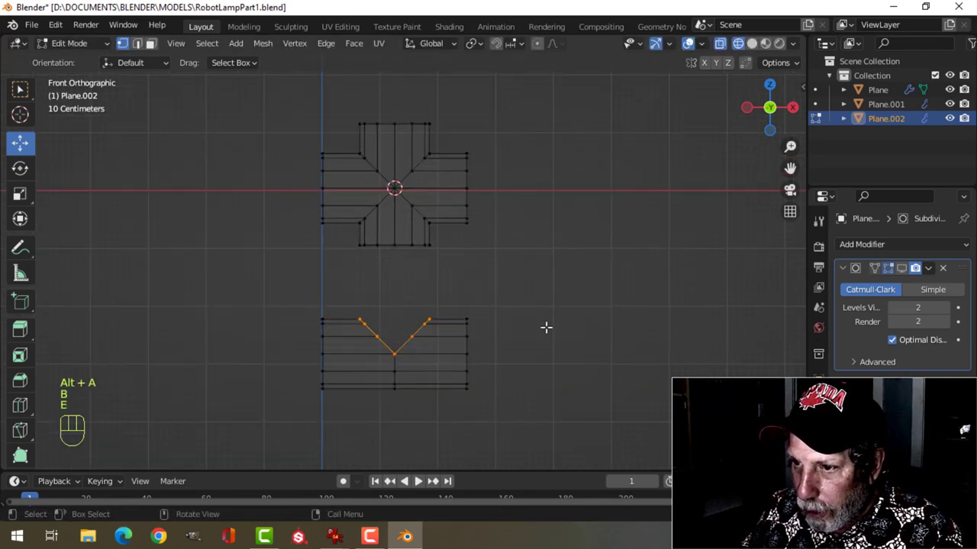
right_click(408, 296)
drag(395, 277, 404, 236)
Flatten the end of the extruded branch with a Z scale of 0 and move it about -0.12 m along Z
key(s)
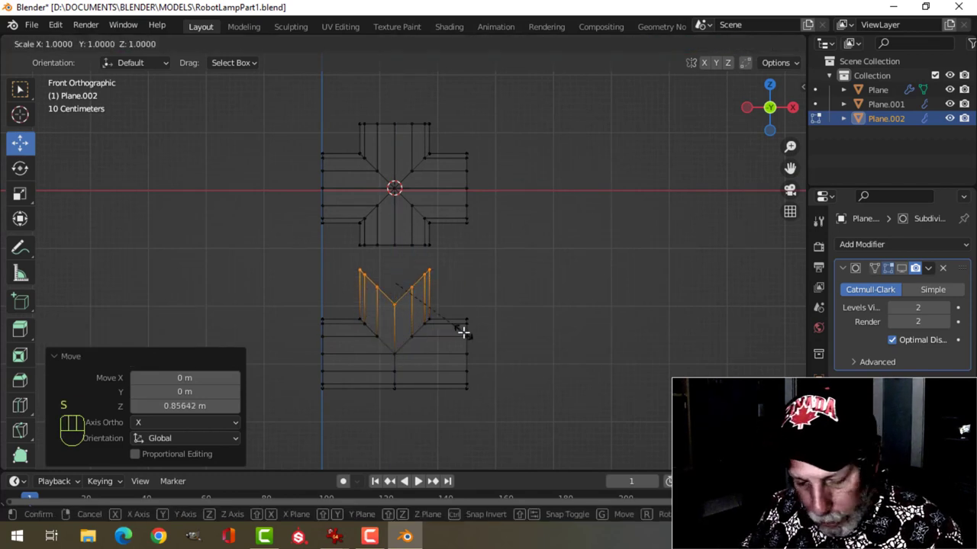
key(z)
key(0)
key(Return)
scroll(464, 326, down, 1)
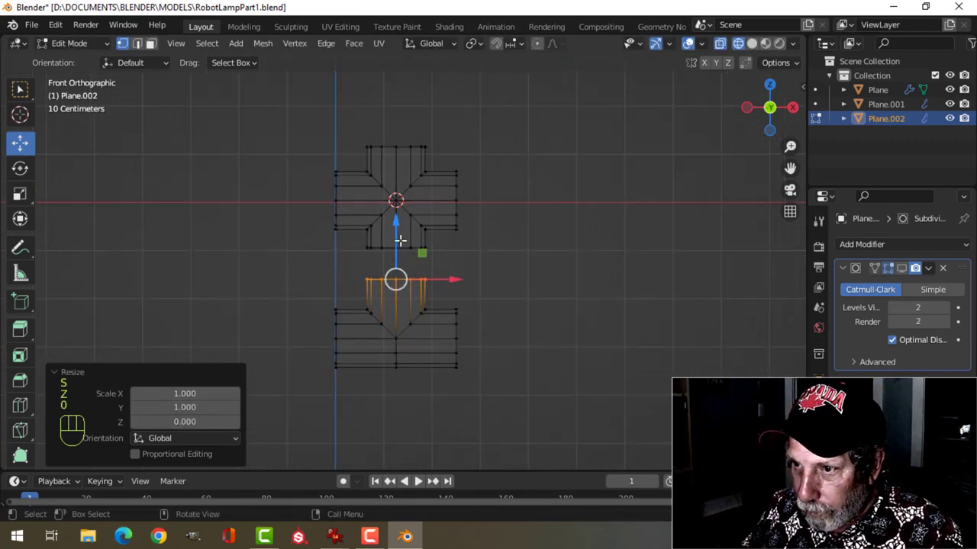
drag(400, 241, 400, 247)
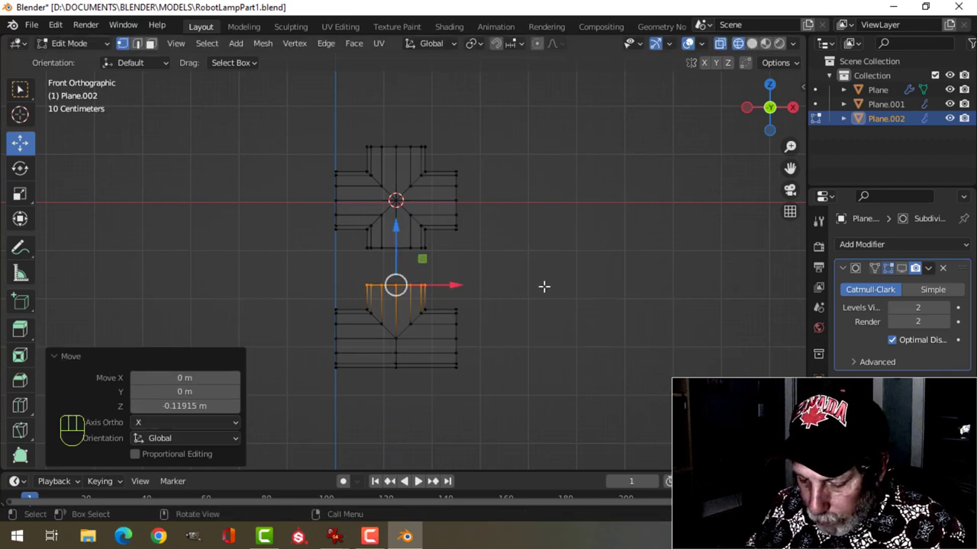
Separate the whole linked tee junction into its own object and show the pieces in solid shading in Object Mode
key(ctrl+l)
key(p)
click(544, 286)
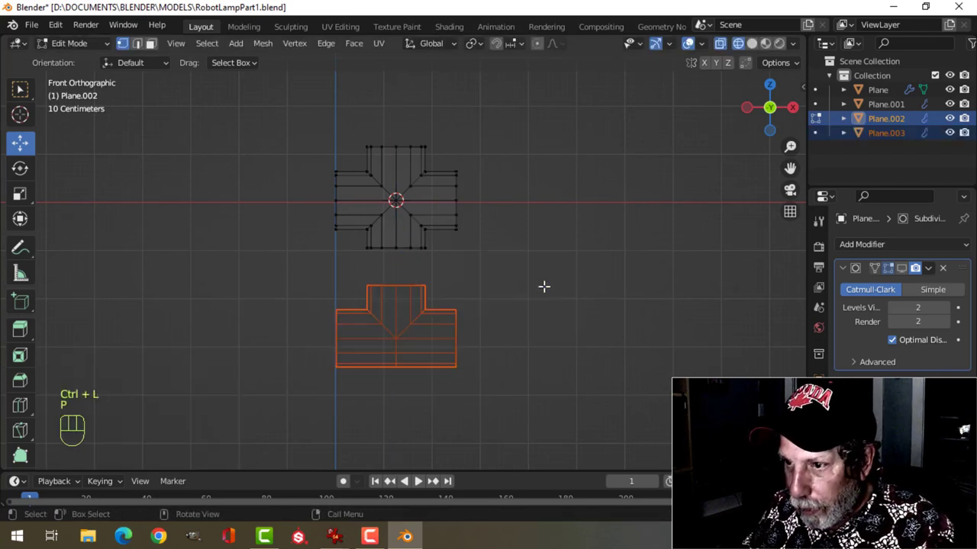
key(Tab)
key(z)
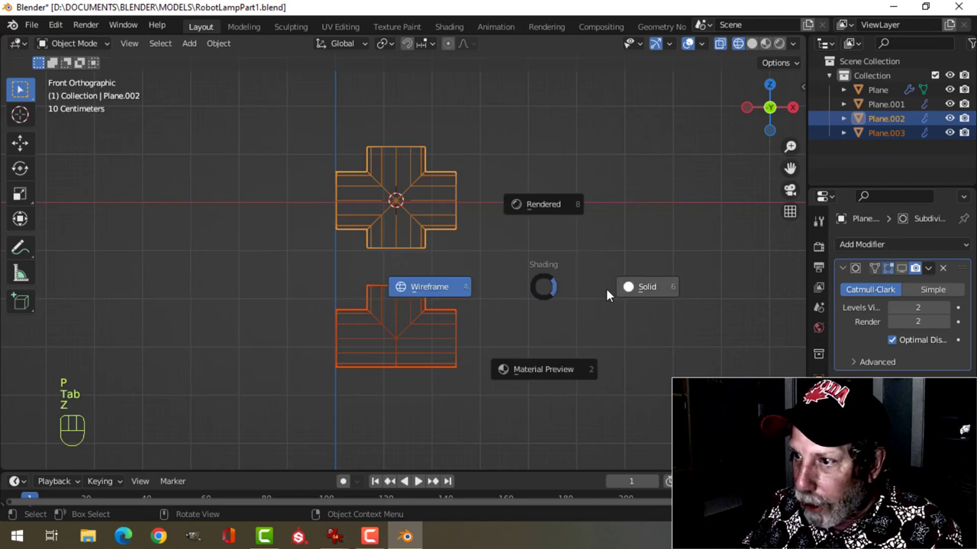
click(608, 292)
Enable the cross junction's Subdivision modifier in the viewport and shade the object smooth
click(438, 224)
scroll(473, 223, up, 4)
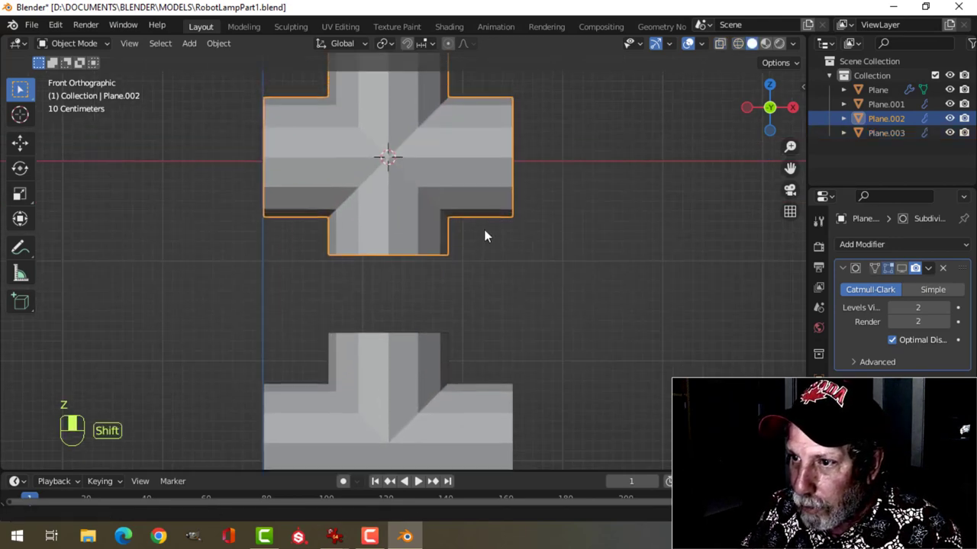
click(903, 267)
scroll(532, 193, up, 2)
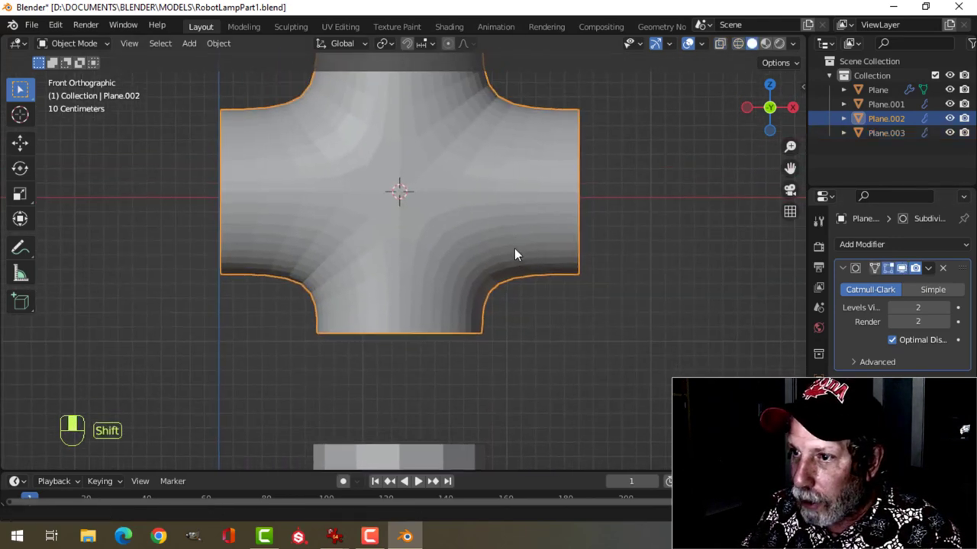
right_click(409, 182)
click(349, 183)
shift+middle_drag(490, 184, 494, 218)
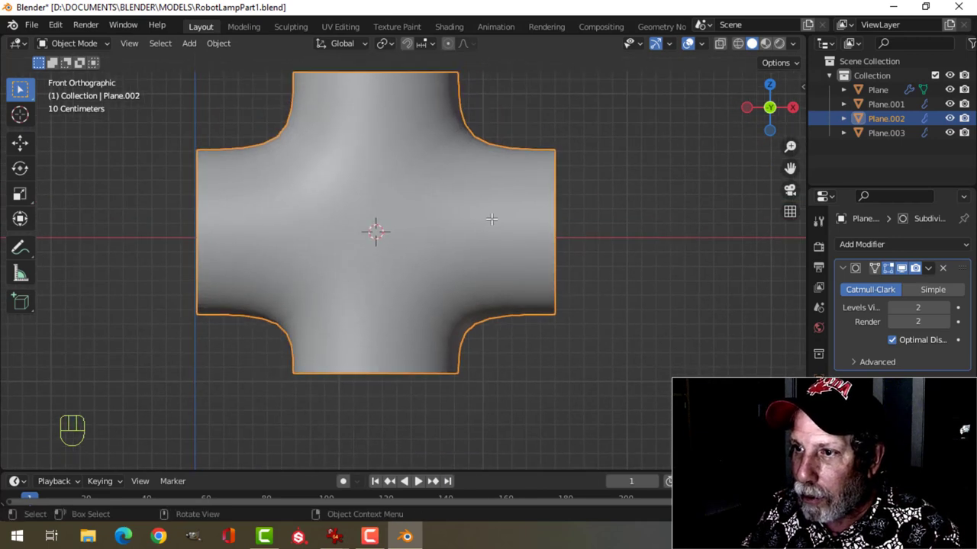
Add an edge loop to each horizontal arm of the cross, slid close to the mitred seams with factors of about -0.82 and -0.79
key(Tab)
key(alt+a)
key(ctrl+r)
click(507, 190)
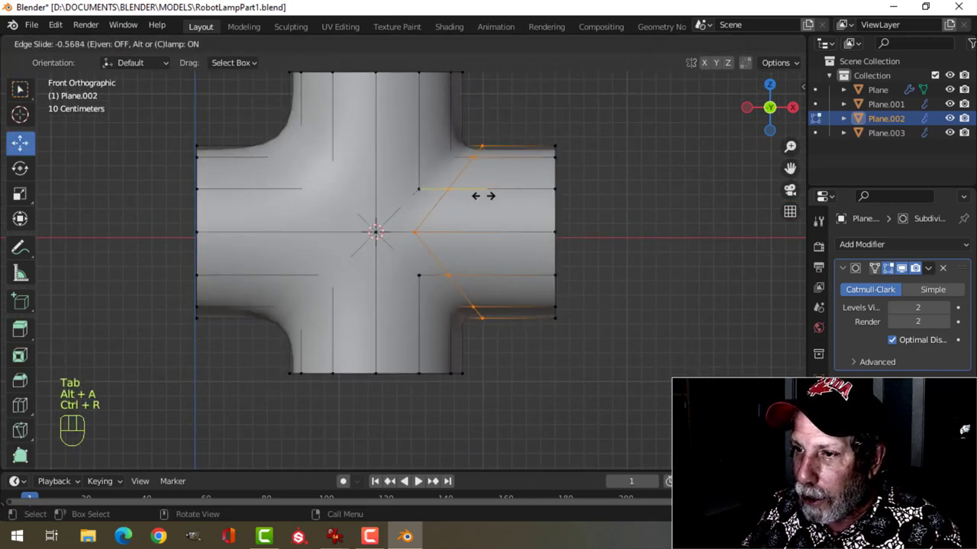
click(464, 199)
key(ctrl+r)
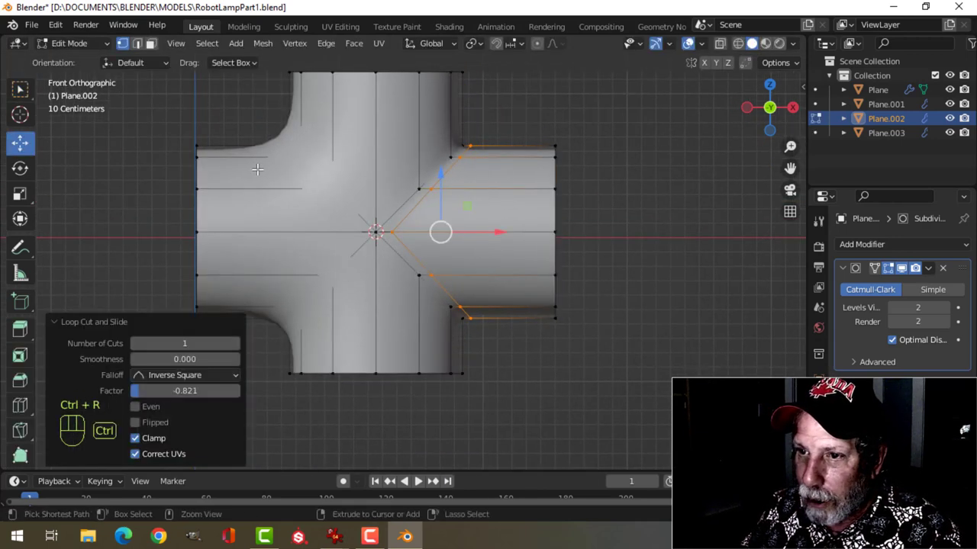
click(272, 169)
click(285, 173)
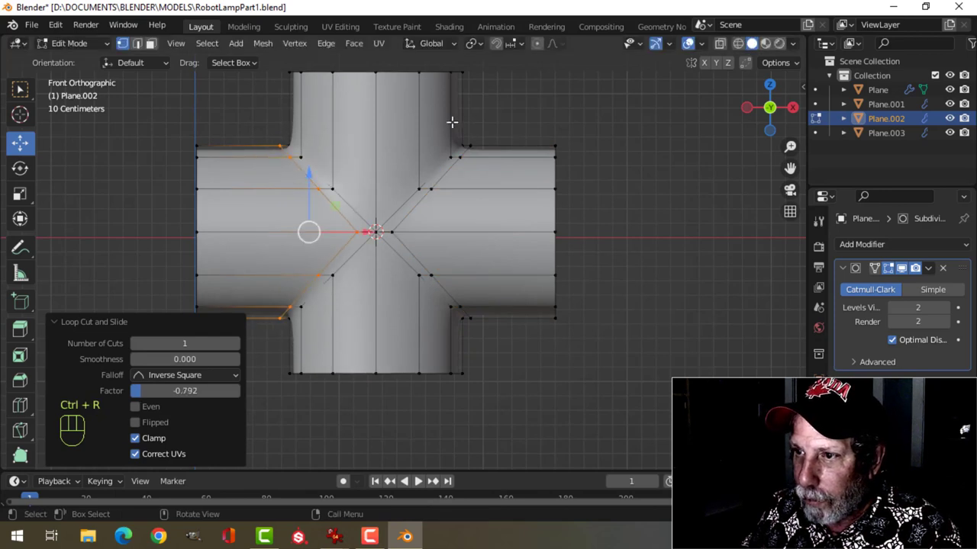
Add an edge loop to the cross's upward and downward branches, each slid close to the mitred seams
key(ctrl+r)
click(451, 120)
click(439, 156)
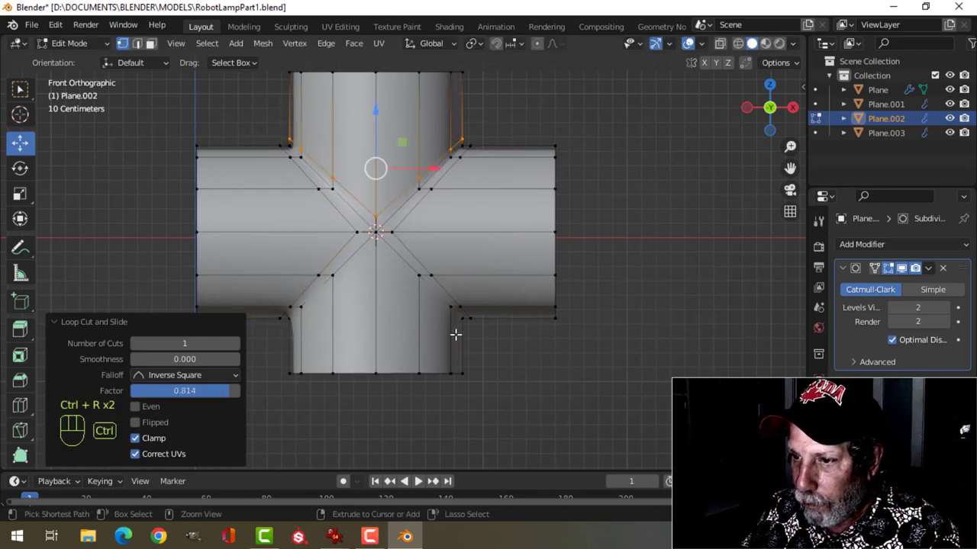
key(ctrl+r)
click(455, 333)
click(452, 314)
key(Tab)
scroll(521, 329, down, 4)
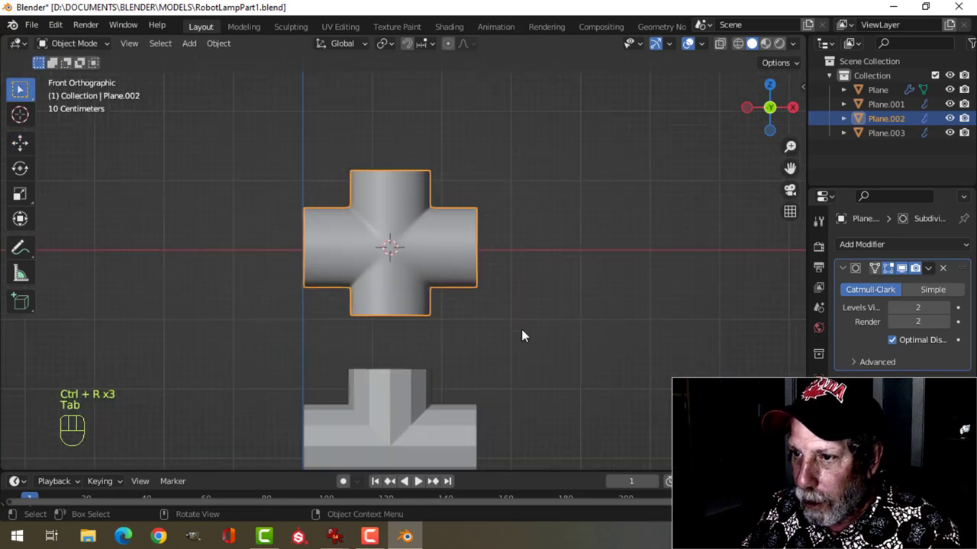
Select the tee junction below the cross and enable its Subdivision modifier in the viewport
key(alt+a)
shift+middle_drag(527, 345, 487, 218)
scroll(481, 238, up, 2)
click(390, 292)
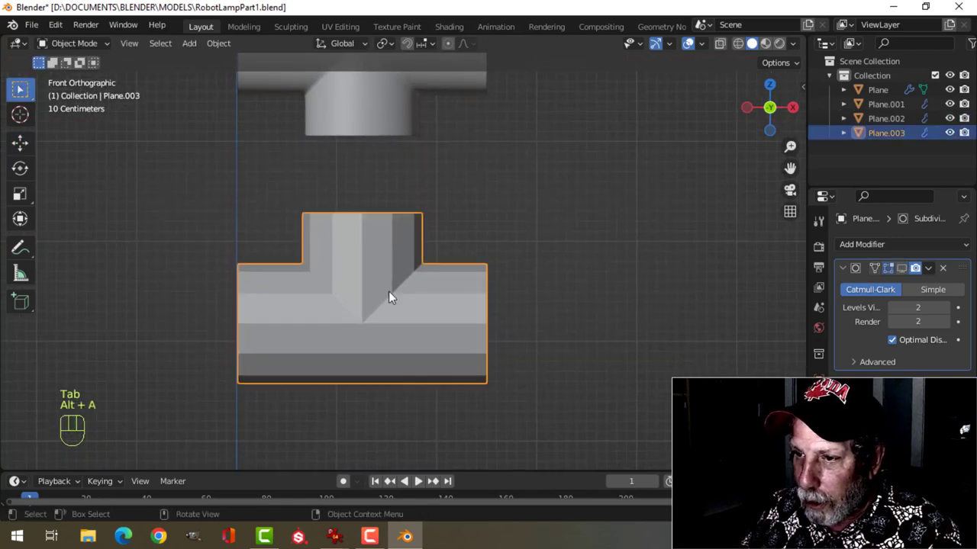
click(903, 269)
Add an edge loop to both horizontal arms and the upward branch of the tee, each slid close to the mitred seams
key(Tab)
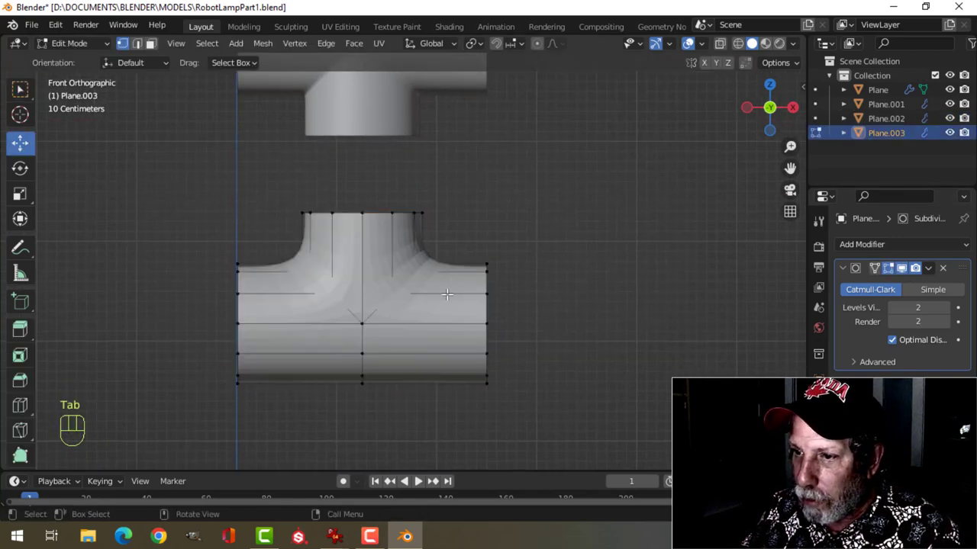
key(ctrl+r)
click(427, 294)
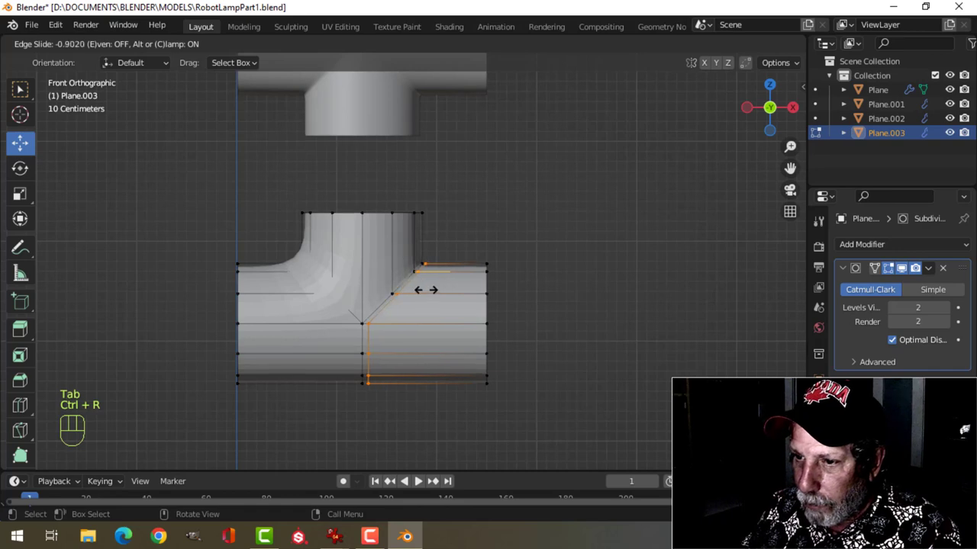
click(427, 290)
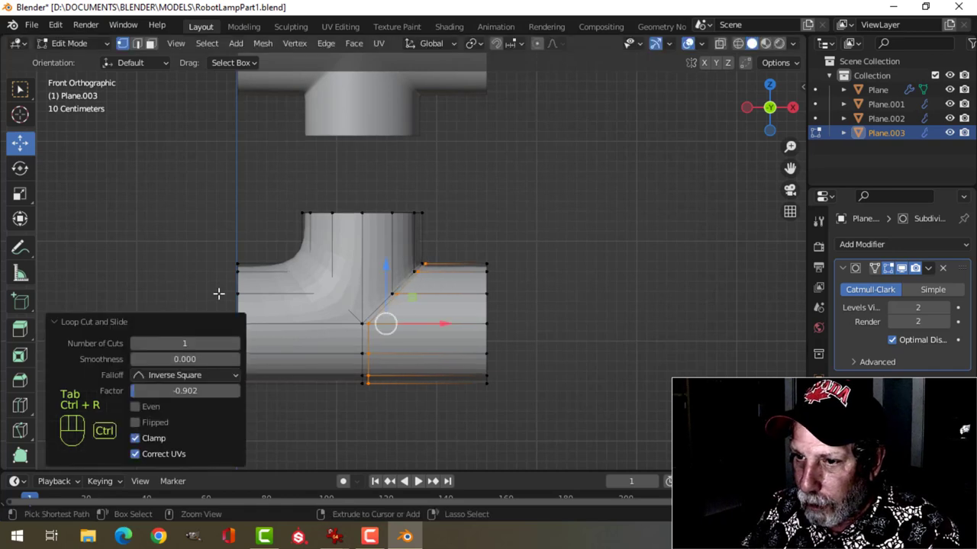
click(353, 311)
key(ctrl+r)
click(410, 252)
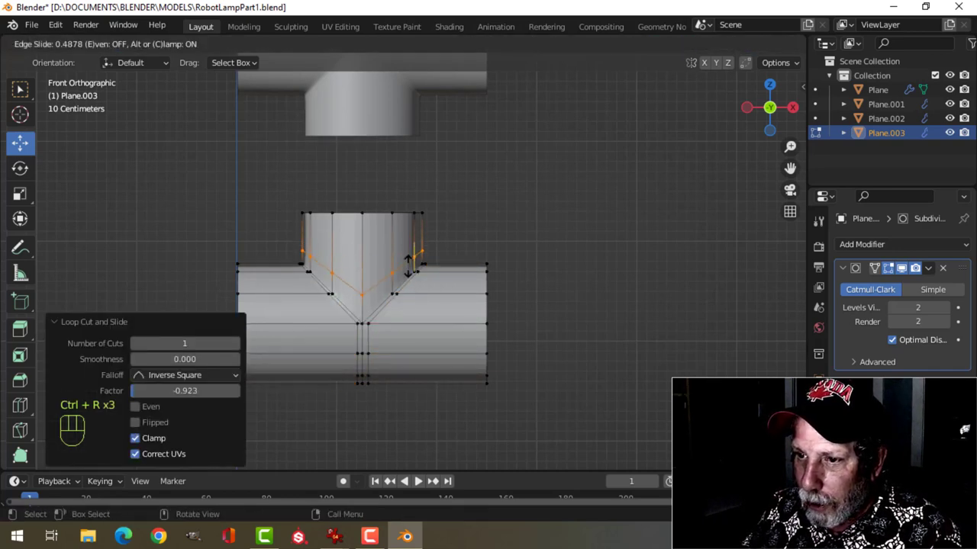
click(408, 274)
key(Tab)
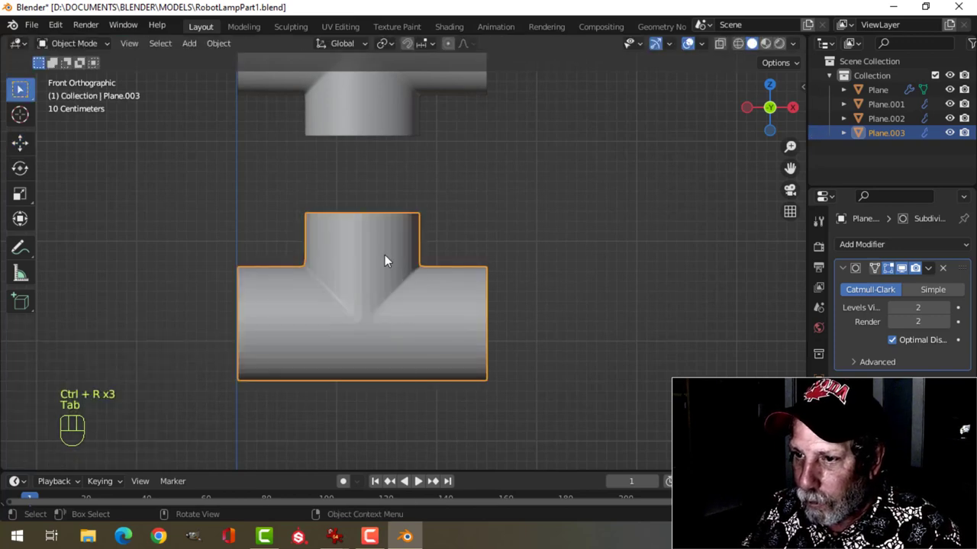
Shade the tee junction smooth, deselect everything and save the file
right_click(384, 255)
click(384, 255)
key(alt+a)
shift+middle_drag(436, 255, 414, 284)
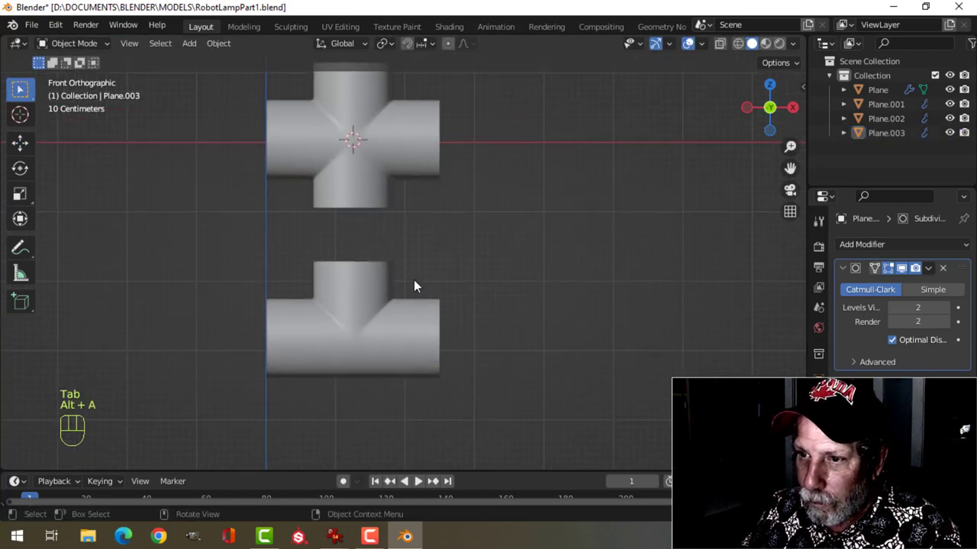
scroll(415, 280, down, 1)
key(ctrl+s)
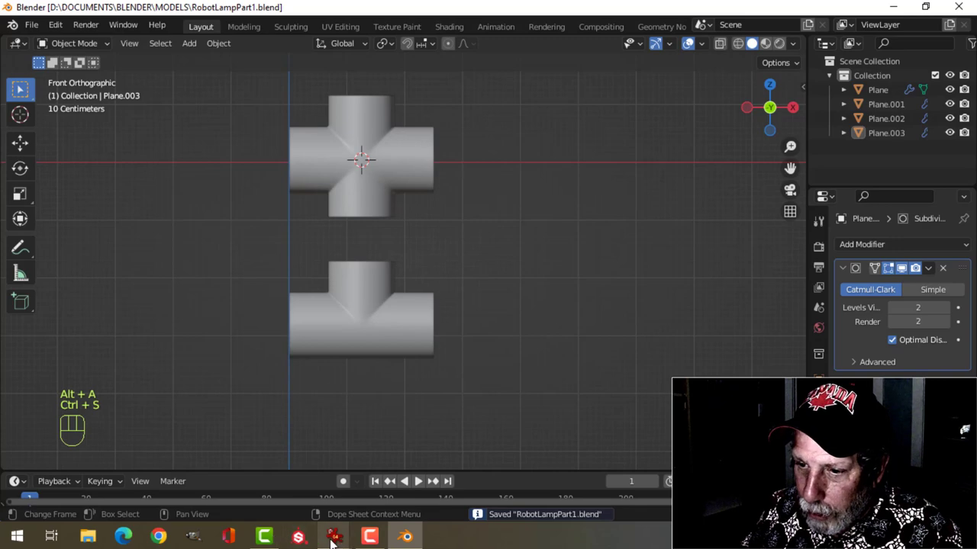
Switch to IrfanView and examine the neck and shoulder junction in the photo of the seated pipe-robot lamp
mouse_move(335, 536)
click(191, 481)
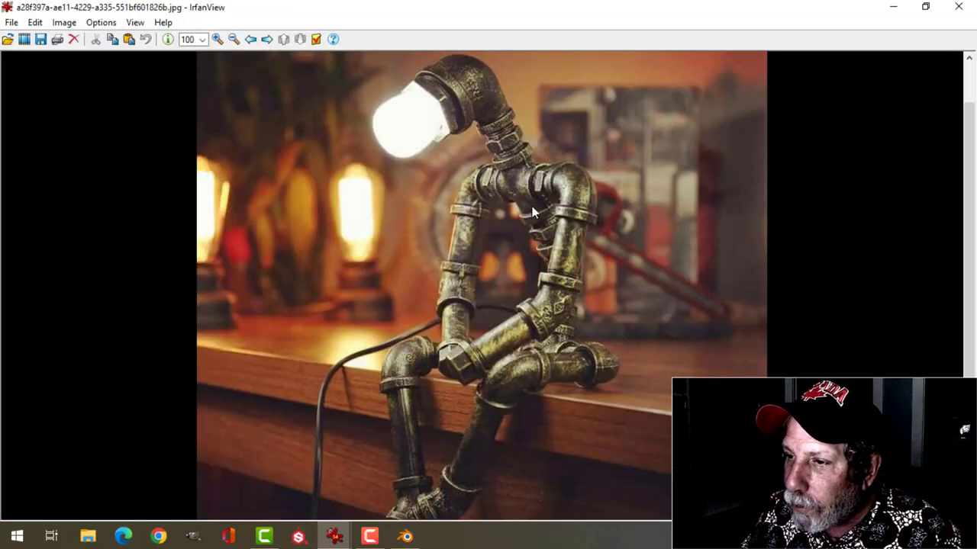
scroll(542, 216, down, 1)
scroll(532, 196, up, 1)
scroll(532, 197, down, 1)
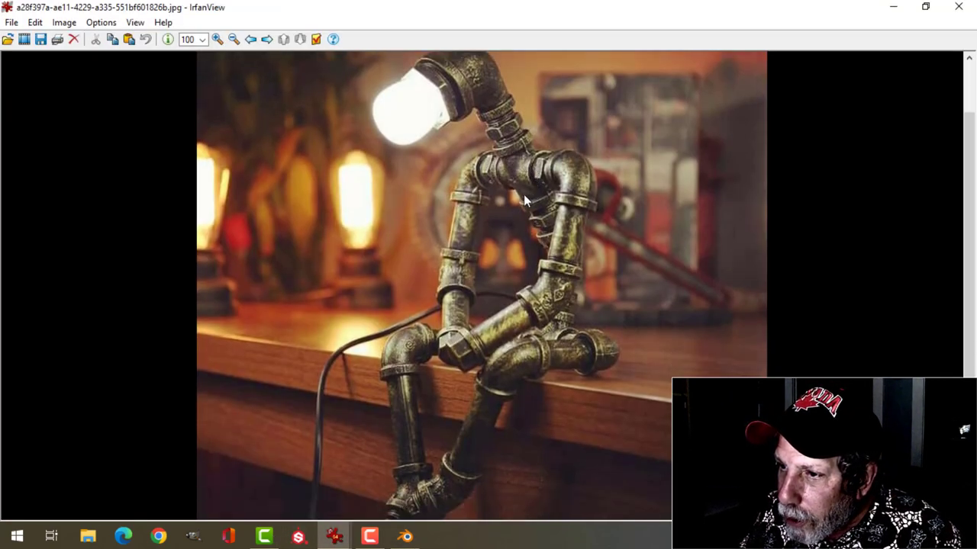
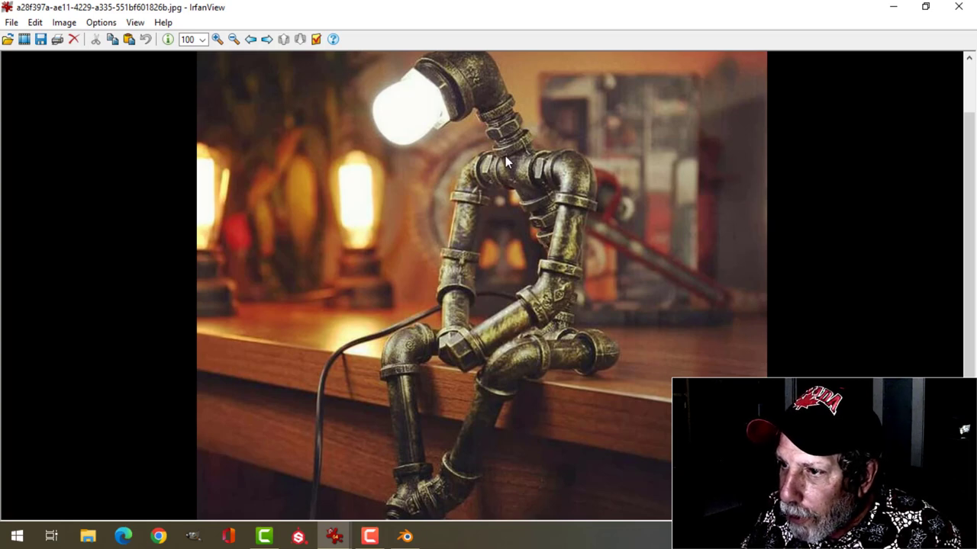
Switch back to Blender and shorten the cross's upward branch by moving its open rim edge loop down along Z
click(408, 536)
shift+click(382, 162)
scroll(404, 194, up, 3)
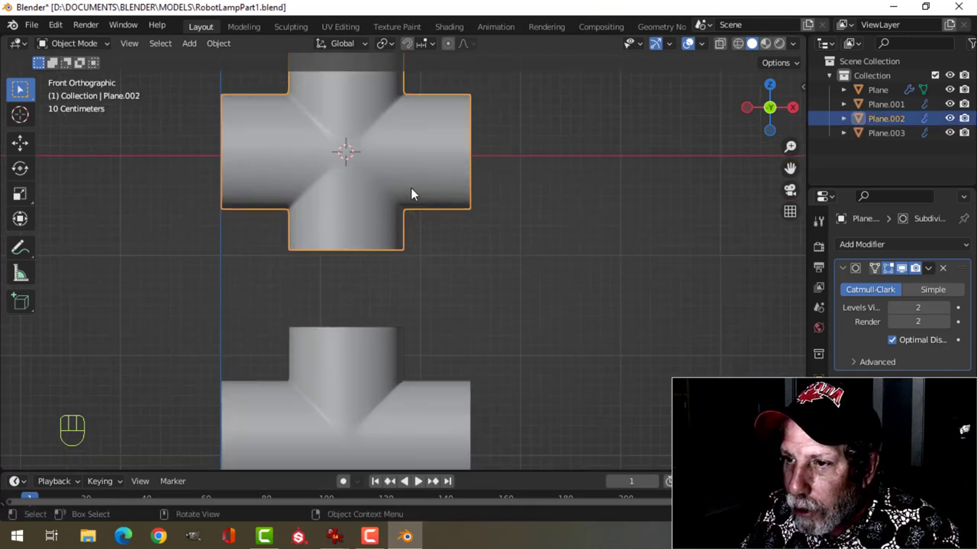
key(Tab)
alt+middle_click(422, 190)
key(alt+a)
key(2)
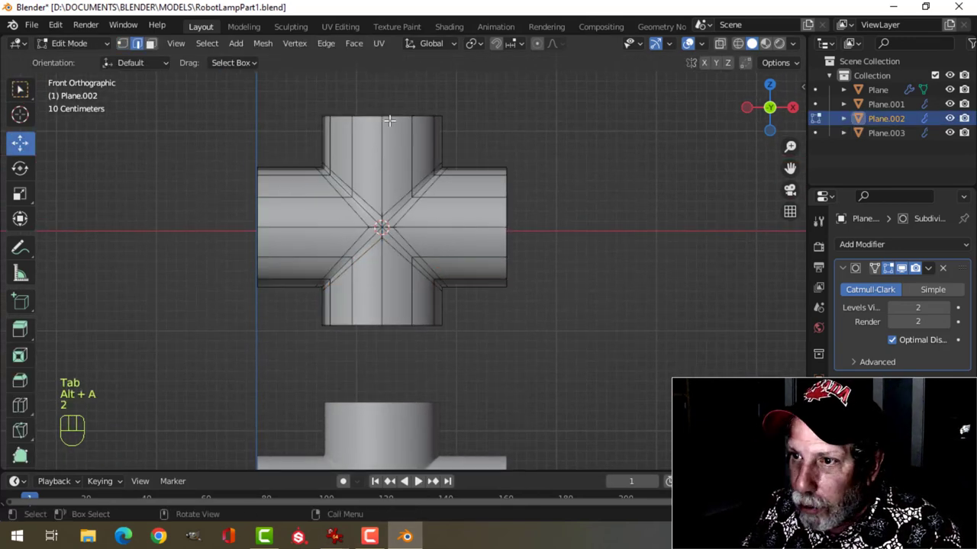
alt+shift+click(387, 118)
drag(385, 88, 383, 115)
key(Tab)
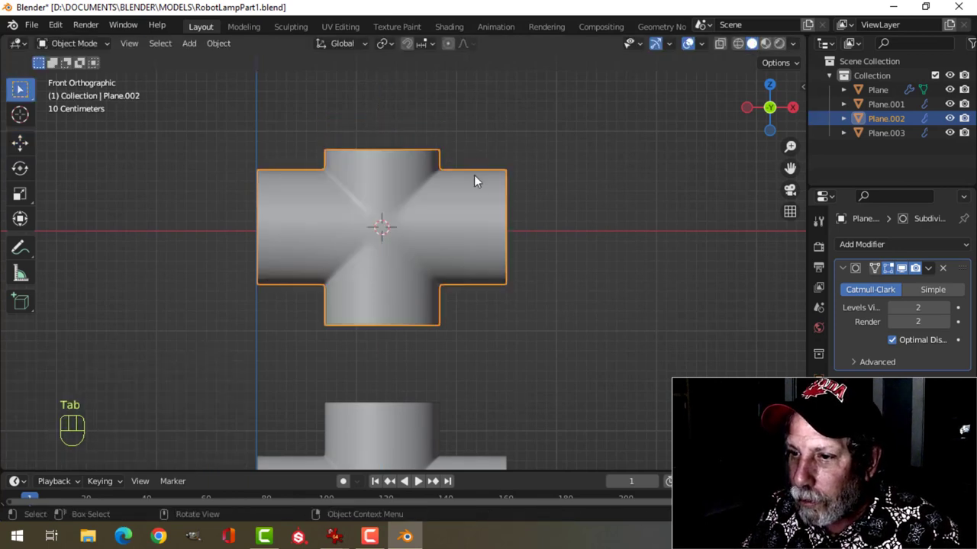
Deselect everything and examine the shoulder cross junction in the other IrfanView photo, of the robot on a wooden shelf
scroll(475, 206, down, 2)
key(alt+a)
scroll(464, 214, up, 1)
shift+middle_drag(452, 196, 438, 132)
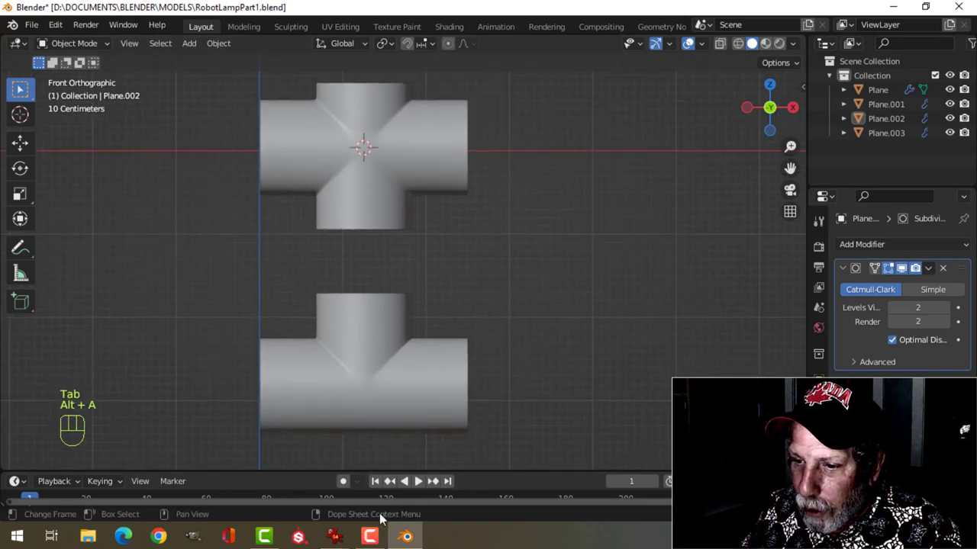
mouse_move(335, 537)
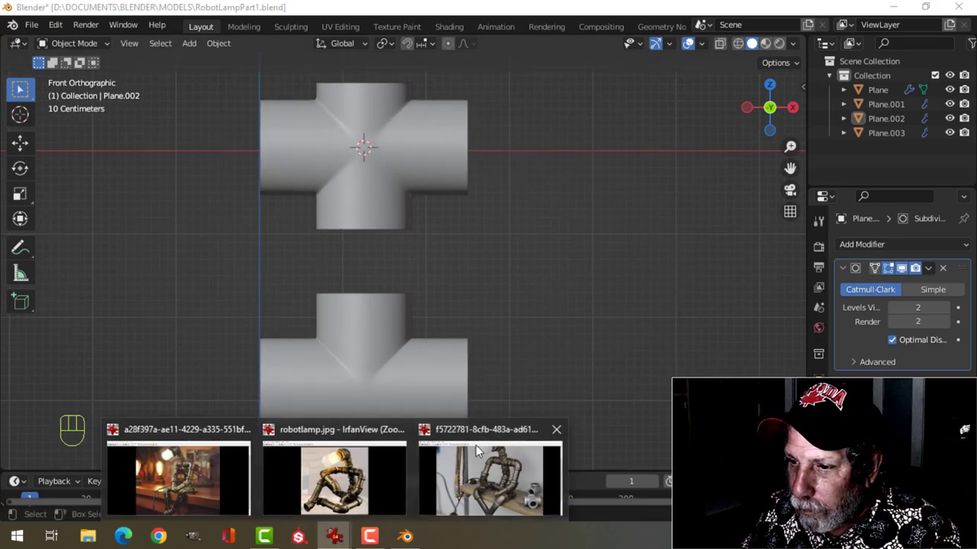
click(476, 445)
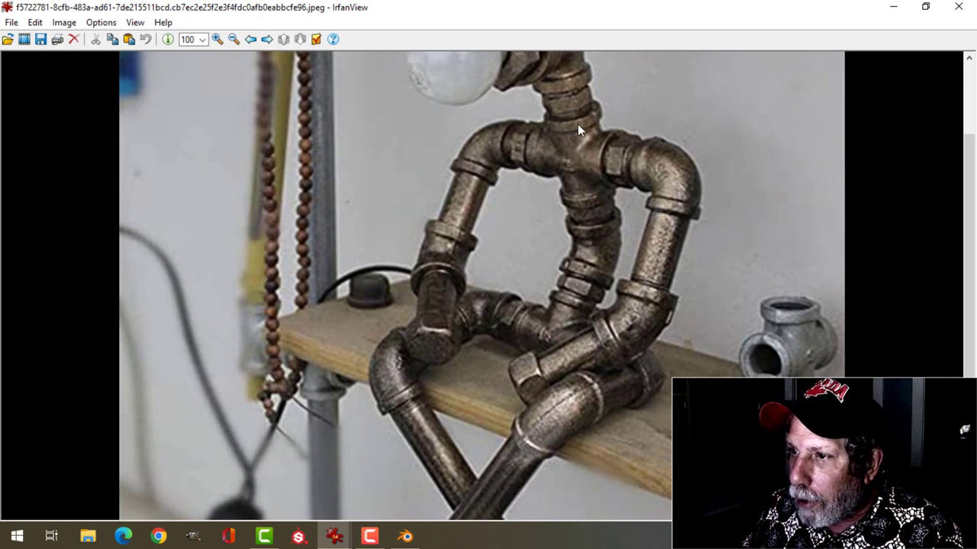
Switch back to Blender and extrude all four open rims of the cross, flaring them outward around their individual origins
click(407, 536)
shift+middle_drag(374, 235, 377, 284)
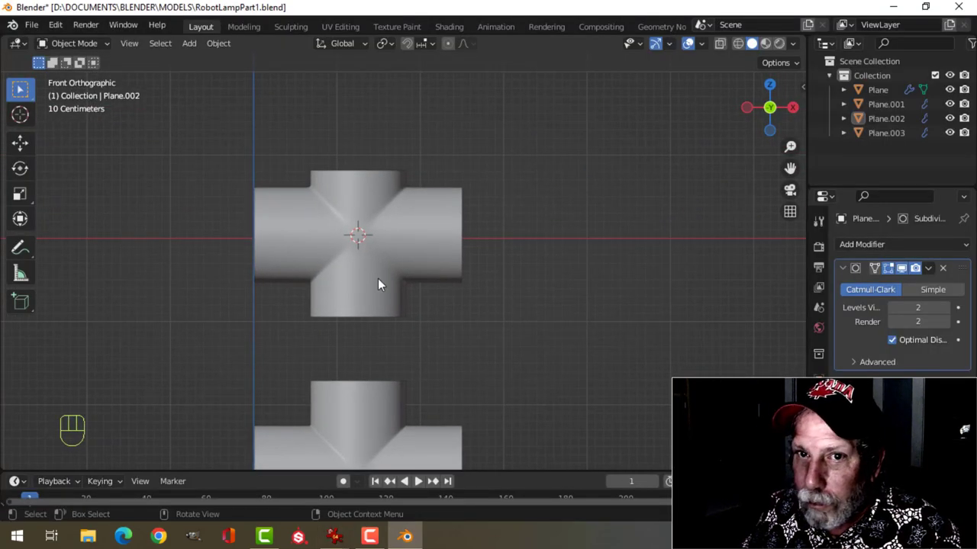
click(408, 234)
key(Tab)
scroll(389, 156, up, 2)
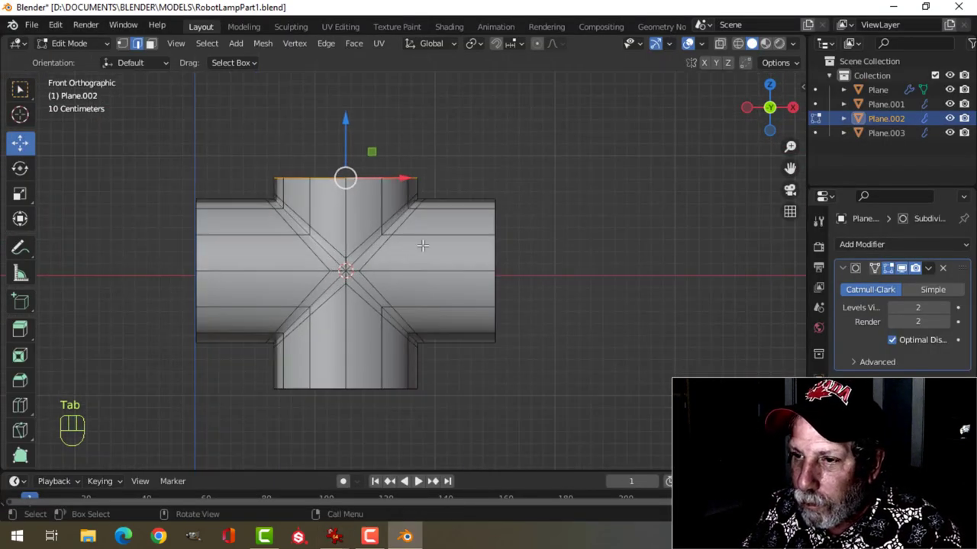
middle_drag(422, 245, 336, 260)
alt+shift+click(494, 258)
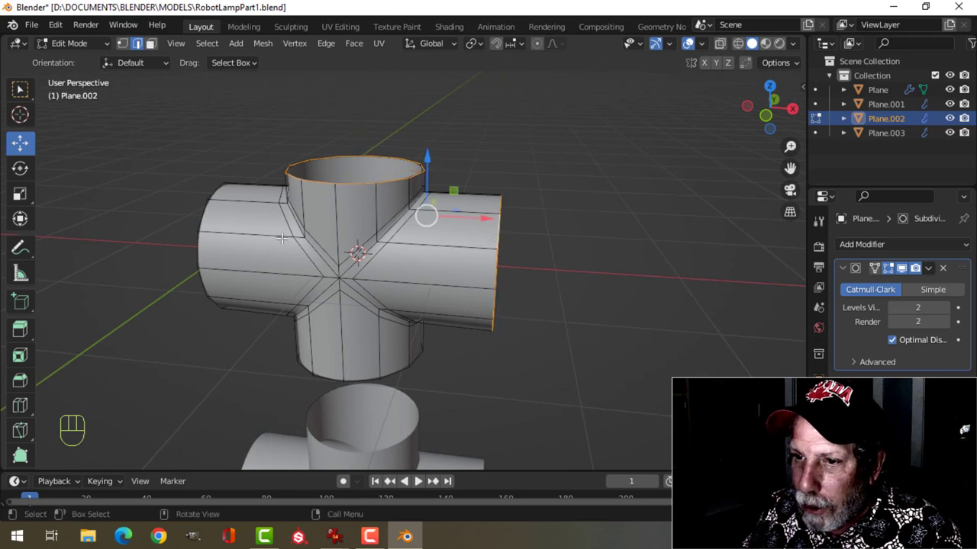
alt+shift+click(276, 299)
alt+shift+click(360, 378)
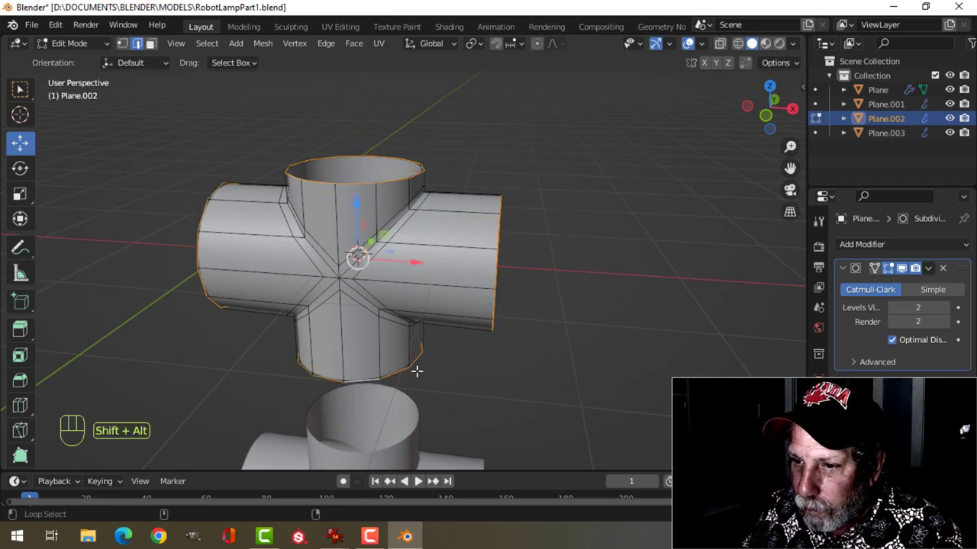
middle_drag(416, 371, 499, 274)
click(472, 43)
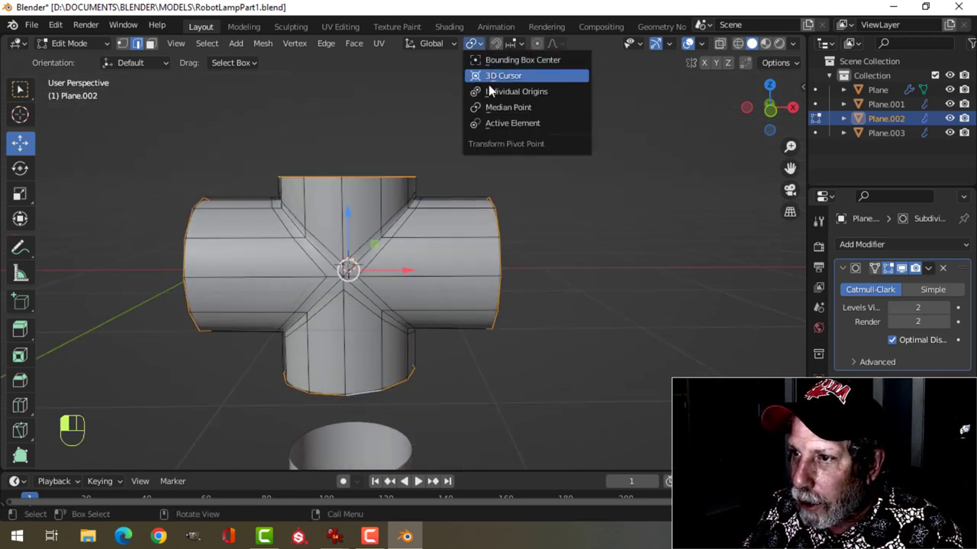
click(512, 91)
middle_drag(506, 109, 542, 184)
key(e)
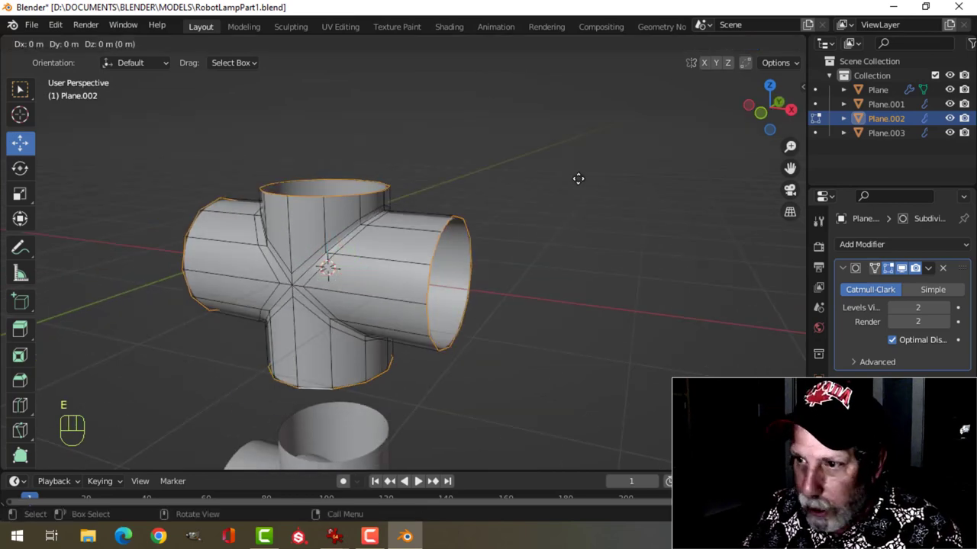
key(s)
click(655, 153)
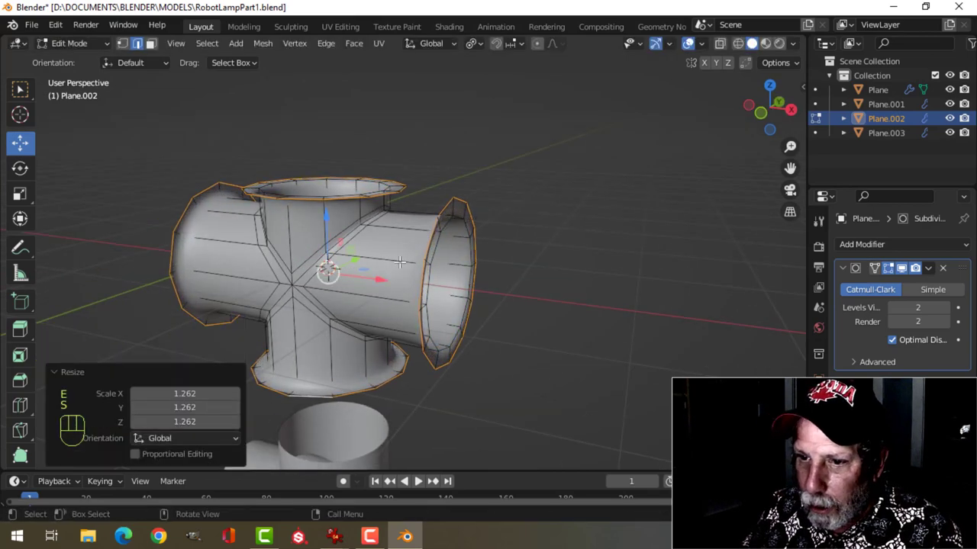
Set the scale of the four flared rims to 1.3 on X, Y and Z
drag(207, 404, 303, 367)
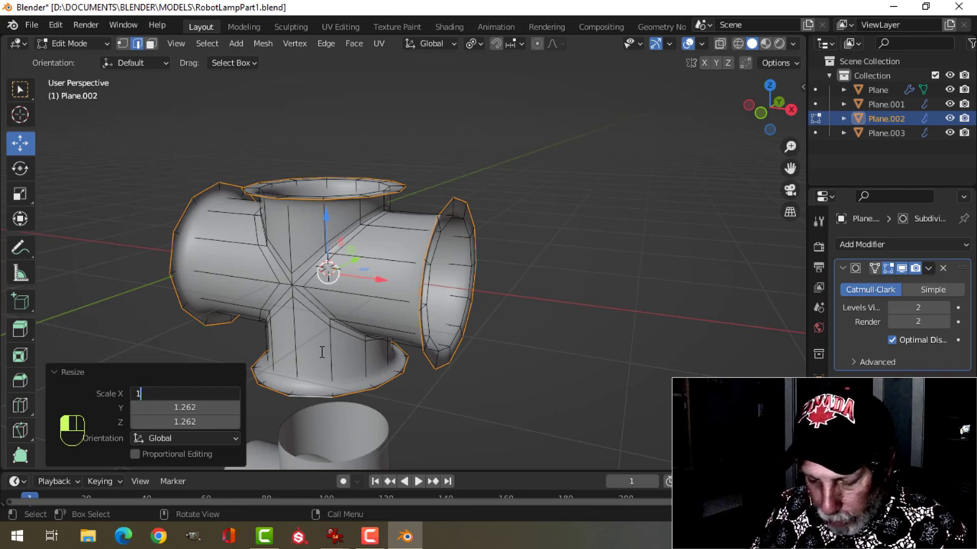
key(Tab)
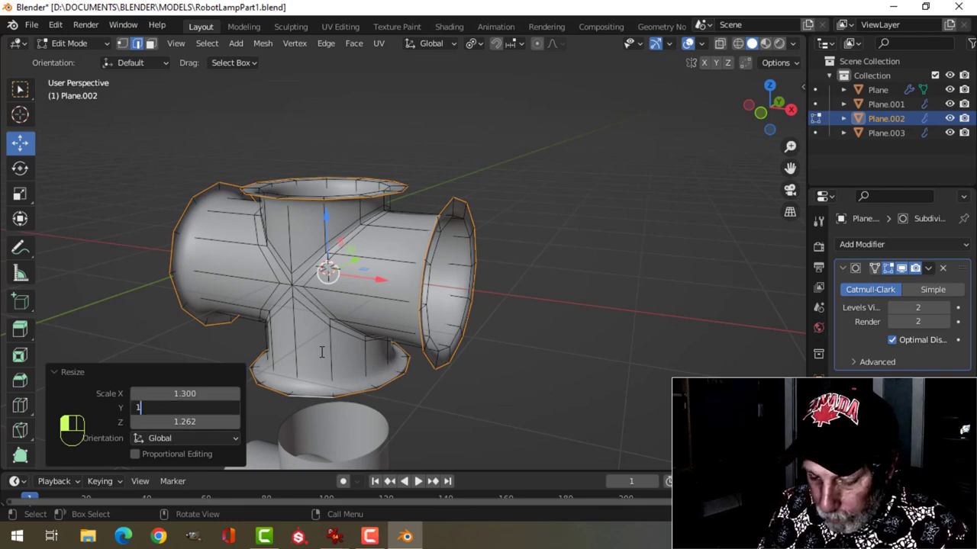
text(1.3)
key(Tab)
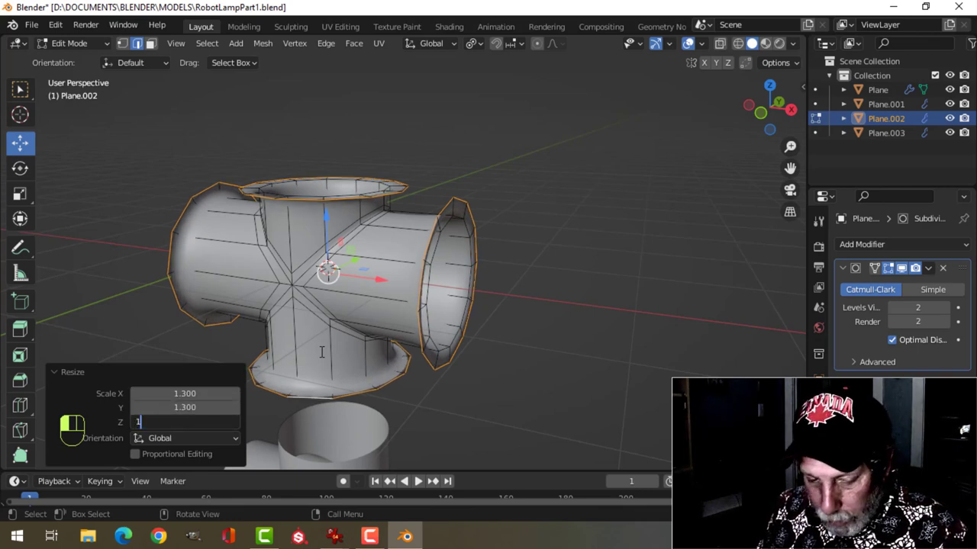
key(Tab)
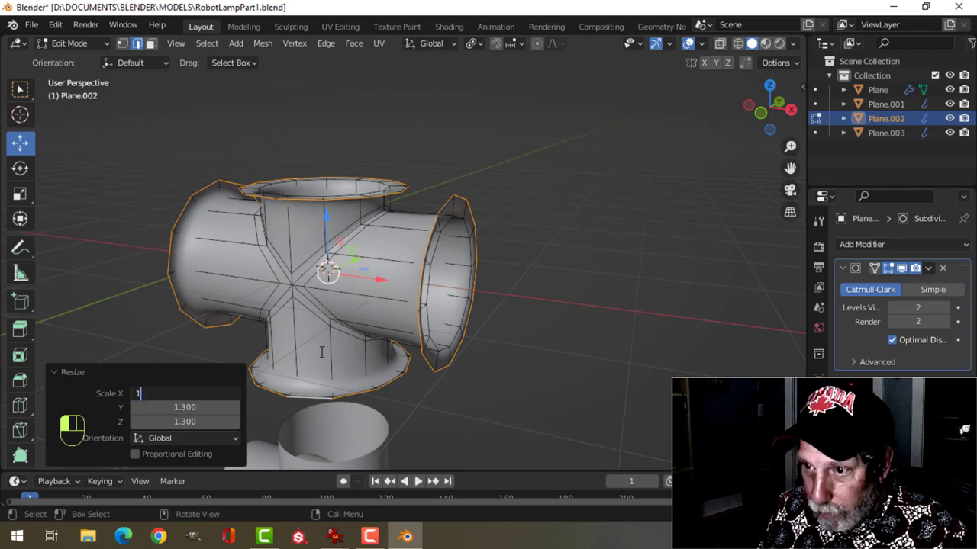
text(1)
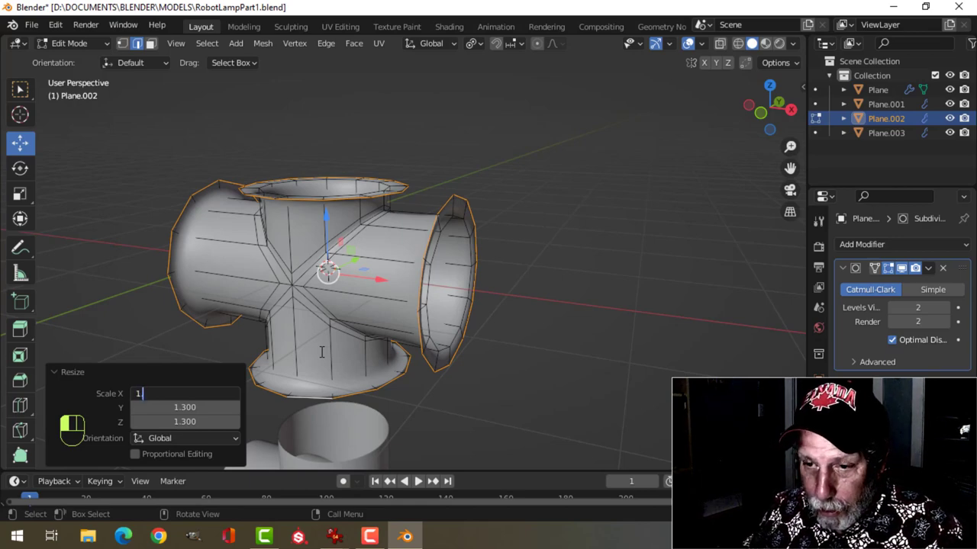
text(.3)
key(Return)
Set the pivot to Median Point and extrude the cross's upper and lower rims into collars, scaled about 1.28 along Z
middle_drag(485, 348, 497, 313)
click(470, 43)
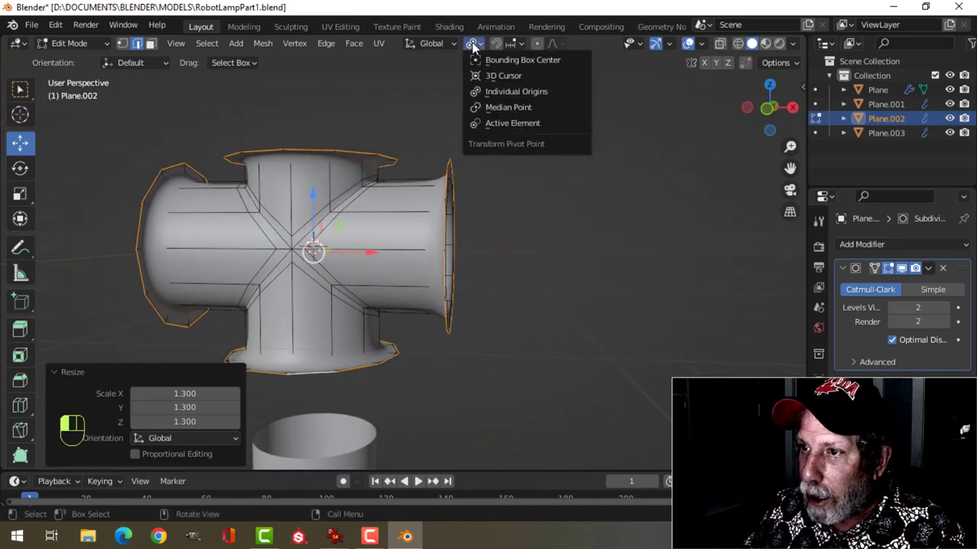
click(491, 102)
middle_drag(466, 157, 375, 219)
key(alt+a)
alt+click(467, 184)
alt+shift+click(394, 155)
scroll(376, 219, down, 2)
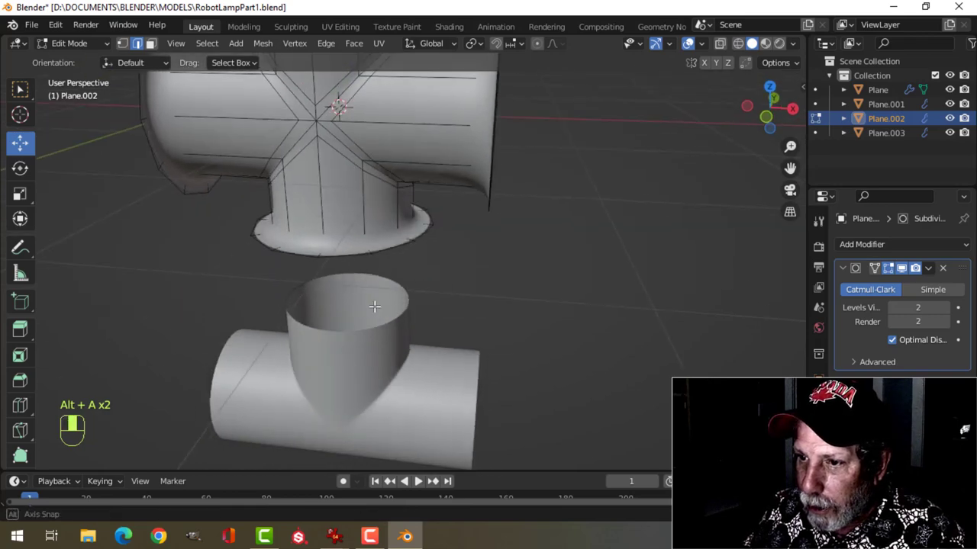
alt+shift+click(394, 260)
scroll(394, 259, down, 3)
middle_drag(390, 282, 421, 251)
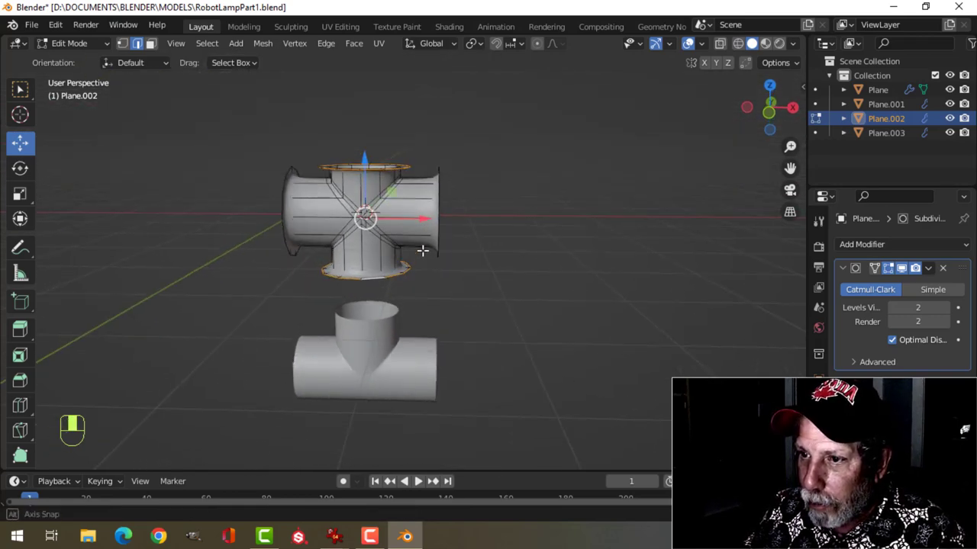
key(e)
key(s)
key(z)
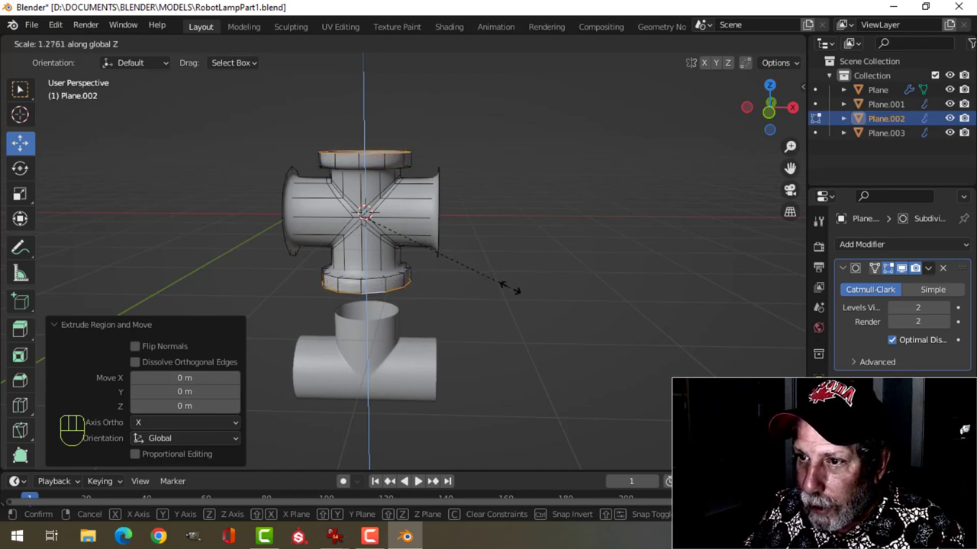
click(509, 288)
Move the flanged 90-degree elbow directly above the cross in front view, about 13.6 m along X and 3.04 m along Z
scroll(422, 264, down, 6)
key(Tab)
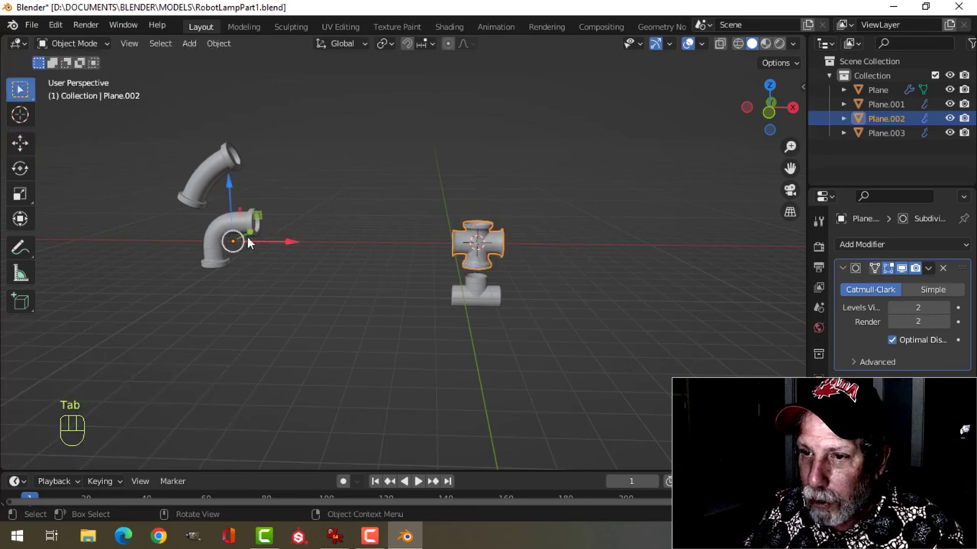
click(233, 168)
click(257, 217)
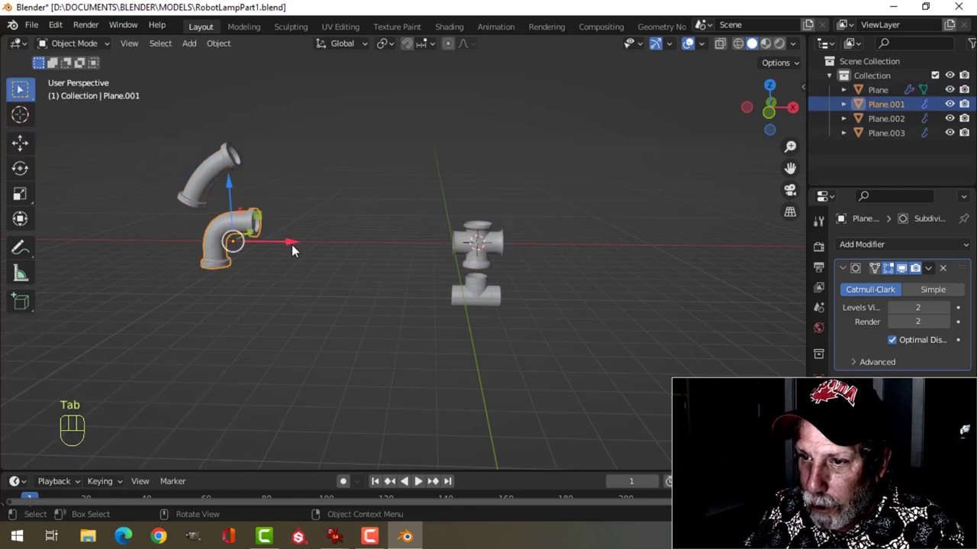
key(KP_1)
key(g)
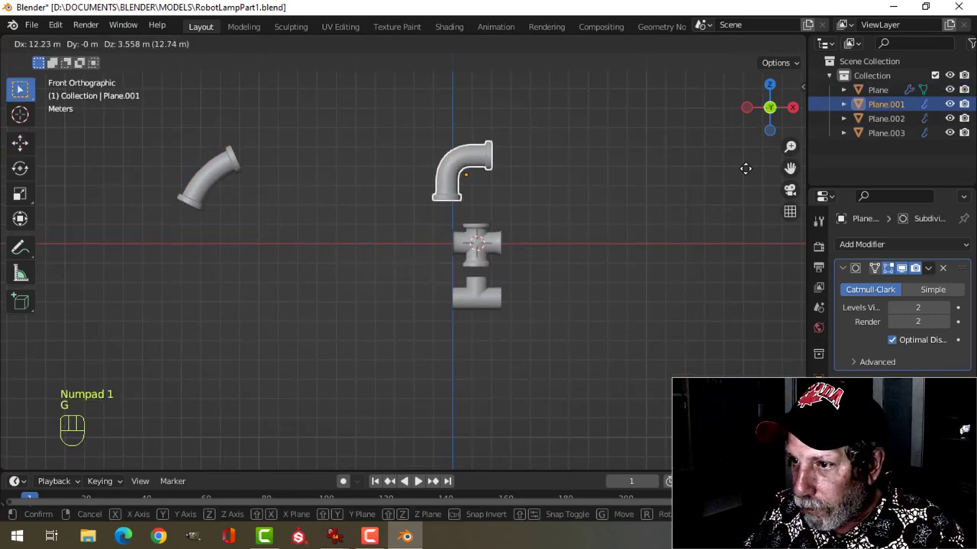
click(769, 179)
Lengthen the cross's upper and lower collars by scaling their outer rims about 1.065 along Z
scroll(615, 205, up, 3)
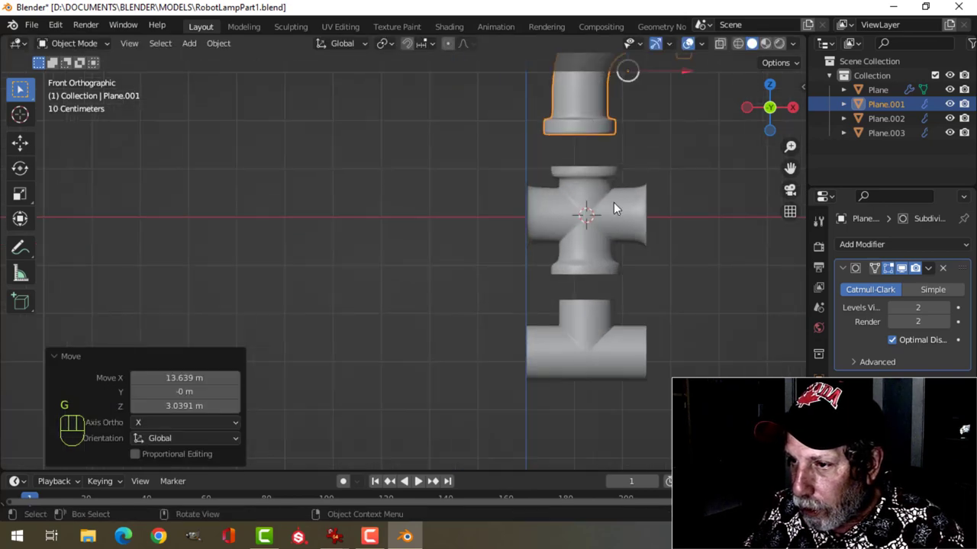
shift+middle_drag(615, 205, 373, 170)
scroll(405, 206, up, 3)
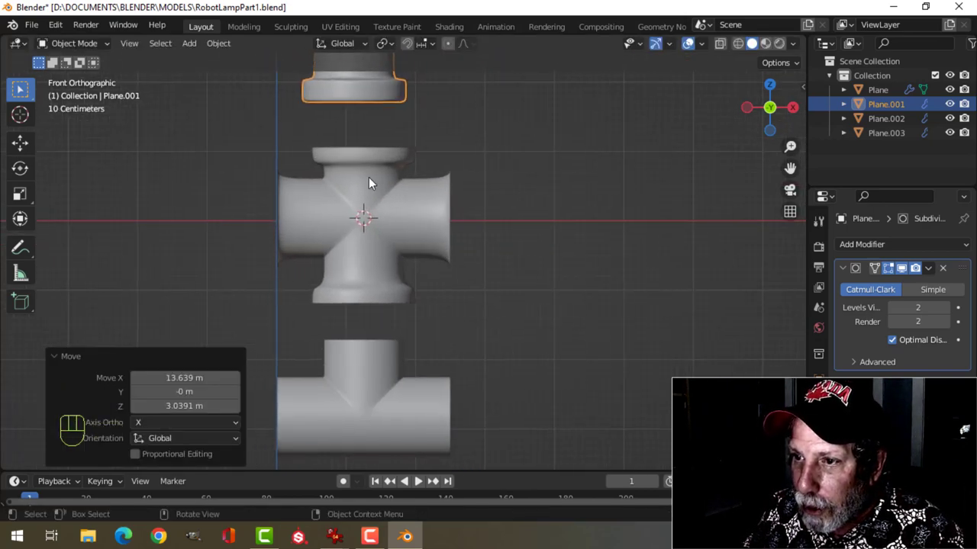
click(369, 177)
key(Tab)
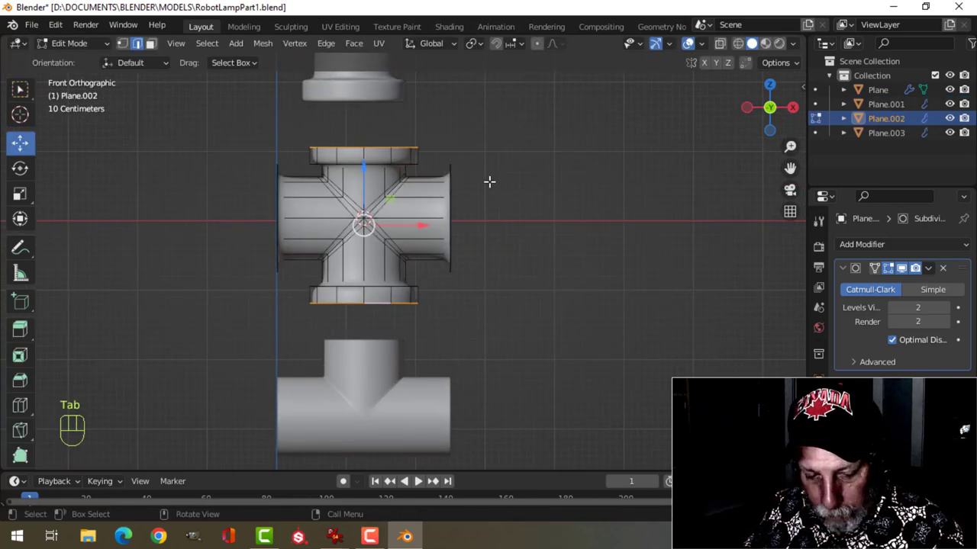
key(s)
key(z)
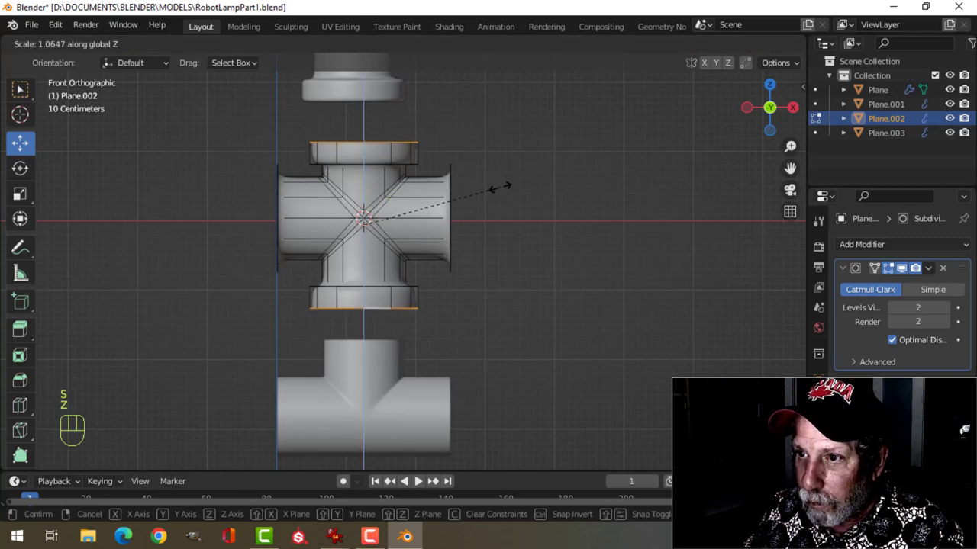
click(500, 187)
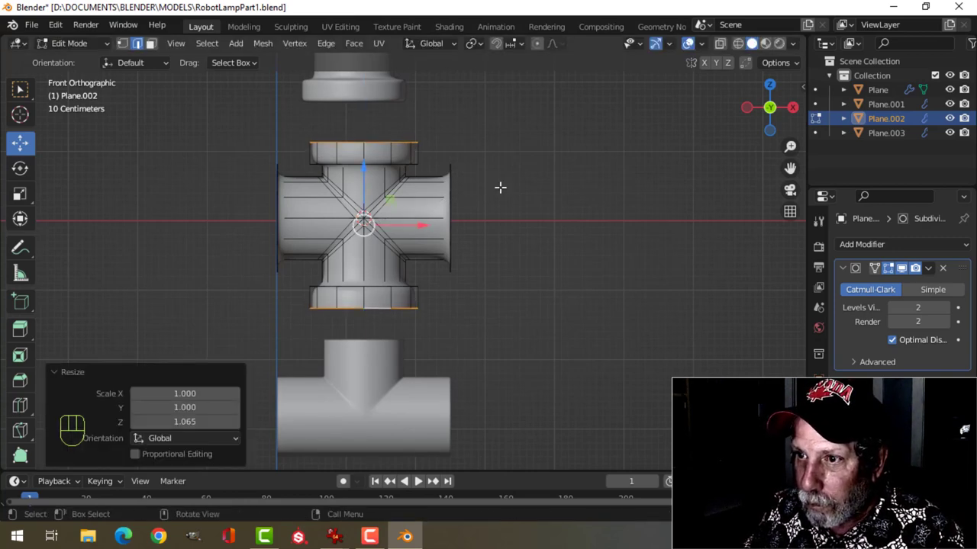
Extrude the cross's two side rims into collars by scaling them about 1.27 along X
key(alt+a)
middle_drag(500, 187, 382, 207)
alt+shift+click(446, 200)
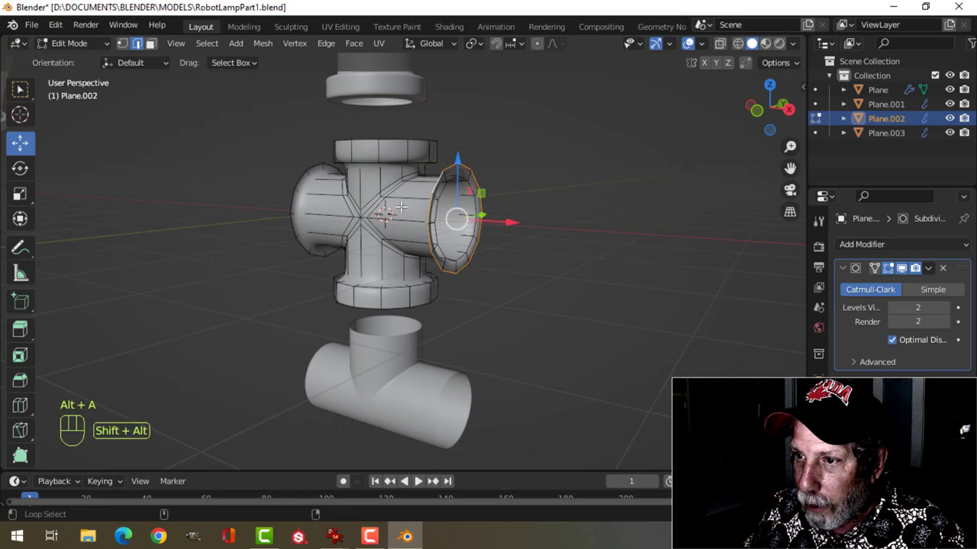
middle_drag(447, 200, 297, 204)
alt+shift+click(267, 188)
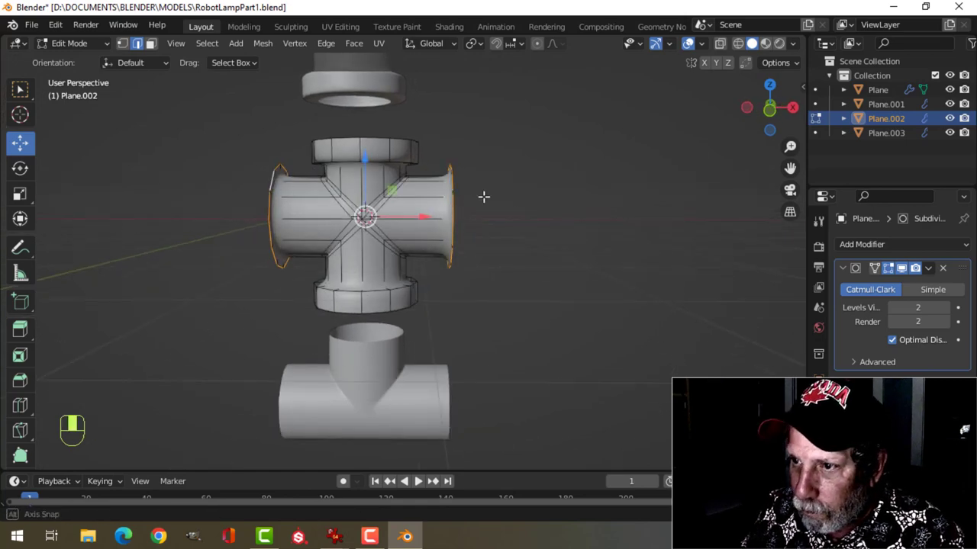
middle_drag(484, 196, 454, 191)
key(e)
right_click(482, 196)
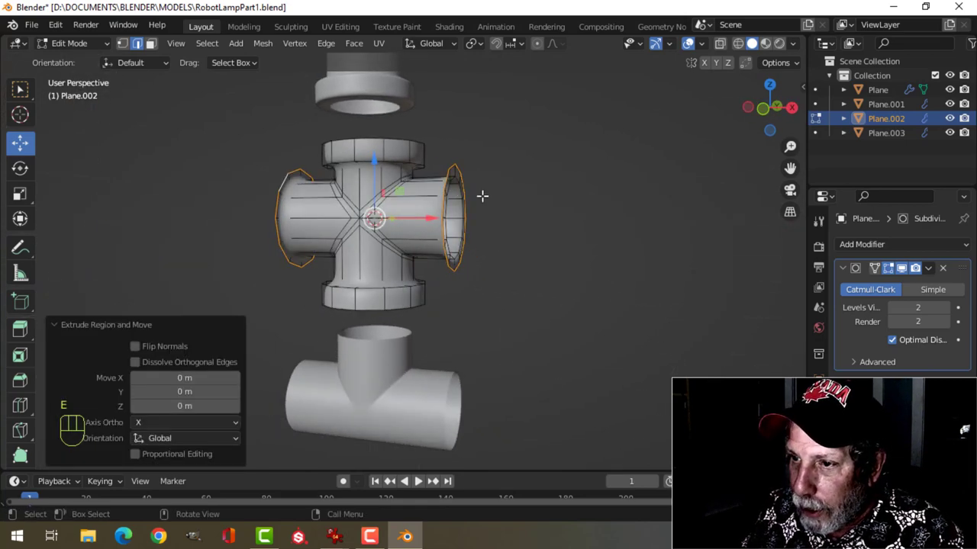
key(KP_1)
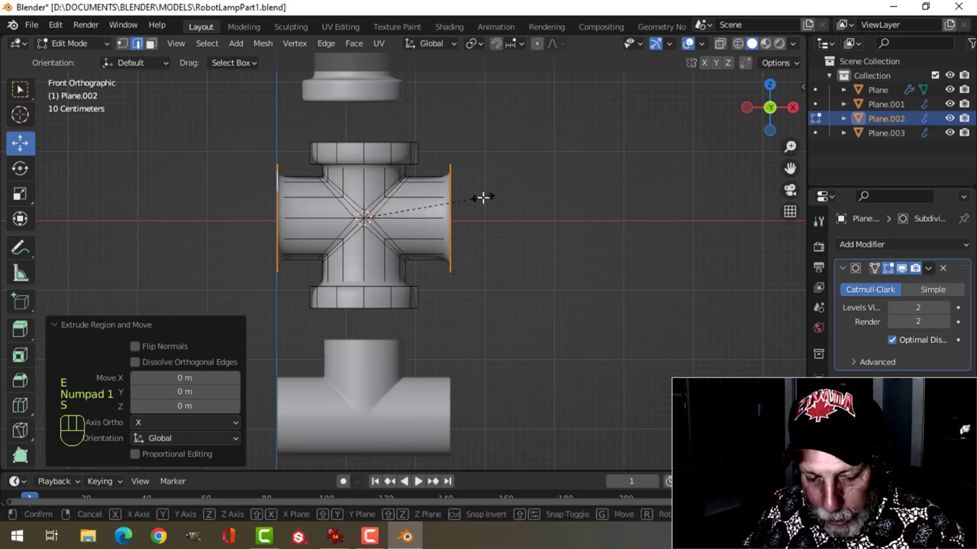
key(s)
key(x)
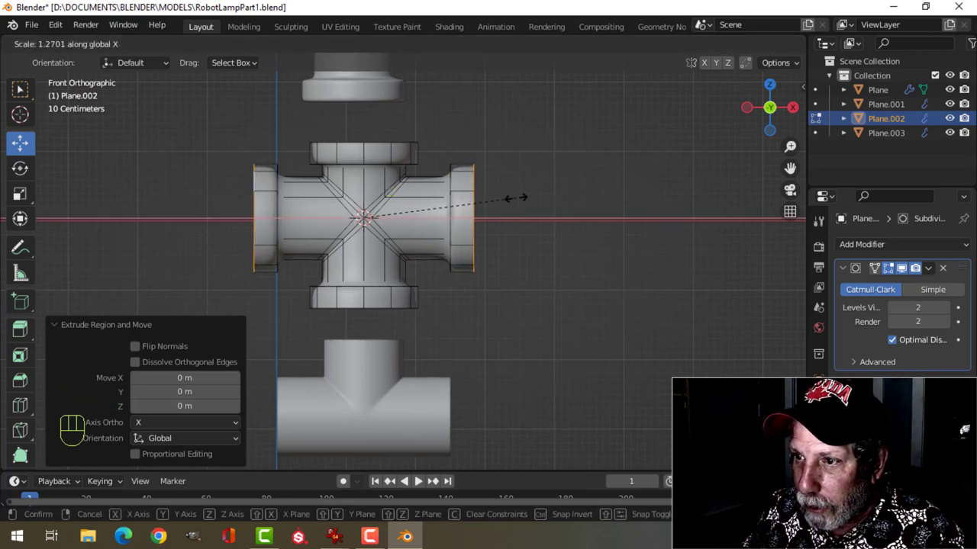
click(516, 196)
Extrude the outer rim of the cross's positive-X collar and scale it inward to form its end face
middle_drag(536, 178, 595, 183)
key(alt+a)
alt+shift+click(498, 177)
key(alt+a)
alt+shift+click(507, 200)
key(e)
key(s)
click(562, 191)
Extrude the outer rim of the cross's upper collar and scale it inward to about 0.764
key(alt+a)
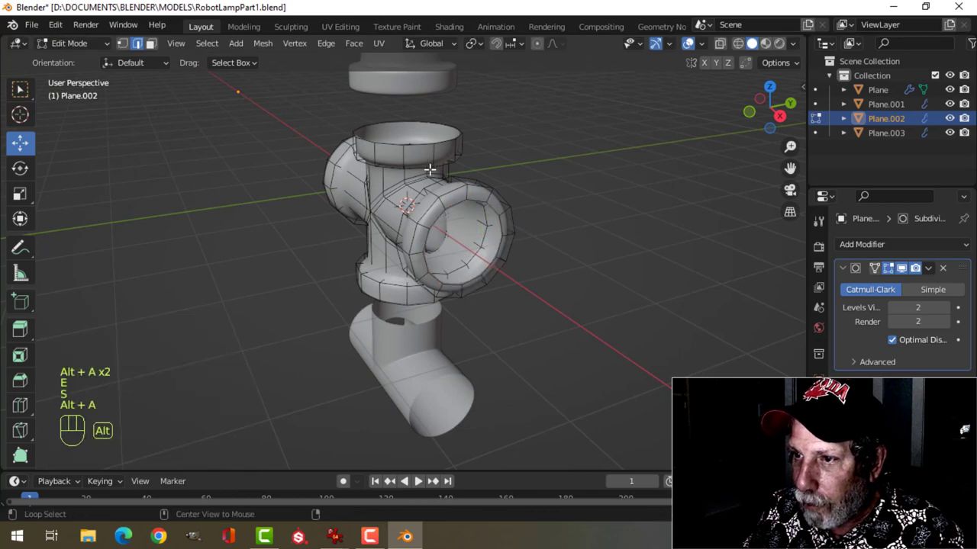
alt+shift+click(416, 148)
key(e)
key(s)
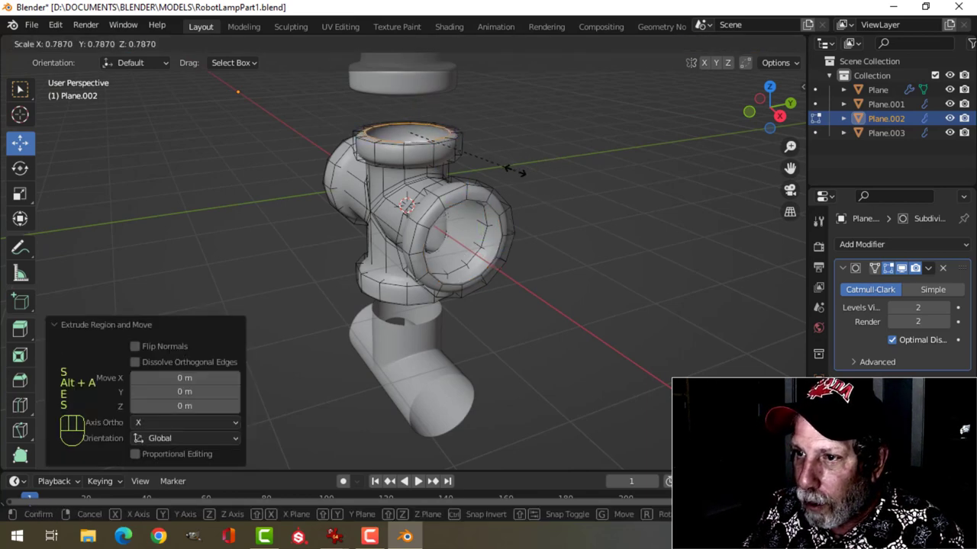
click(419, 197)
Extrude the outer rim of the cross's negative-X collar and scale it inward to form its end face
middle_drag(419, 197, 382, 183)
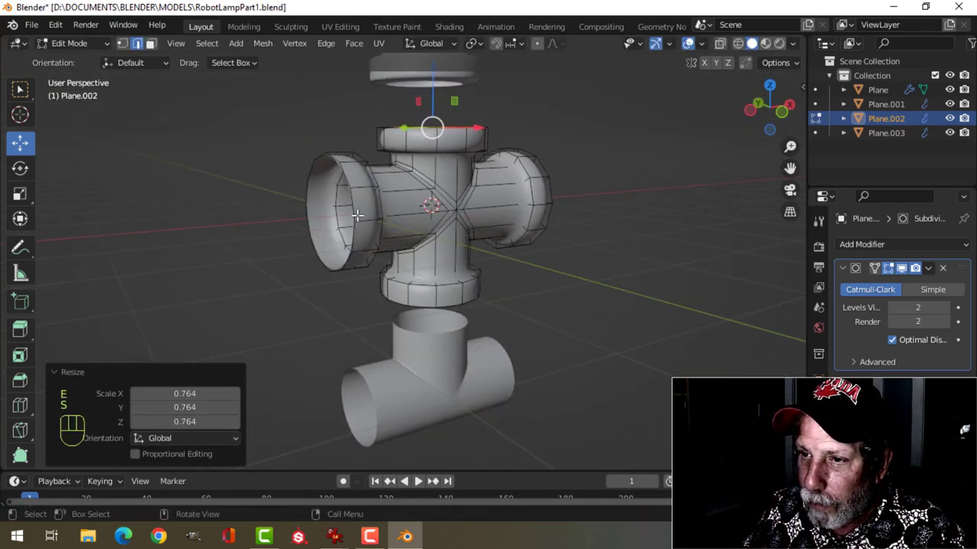
key(alt+a)
alt+shift+click(344, 183)
key(e)
key(s)
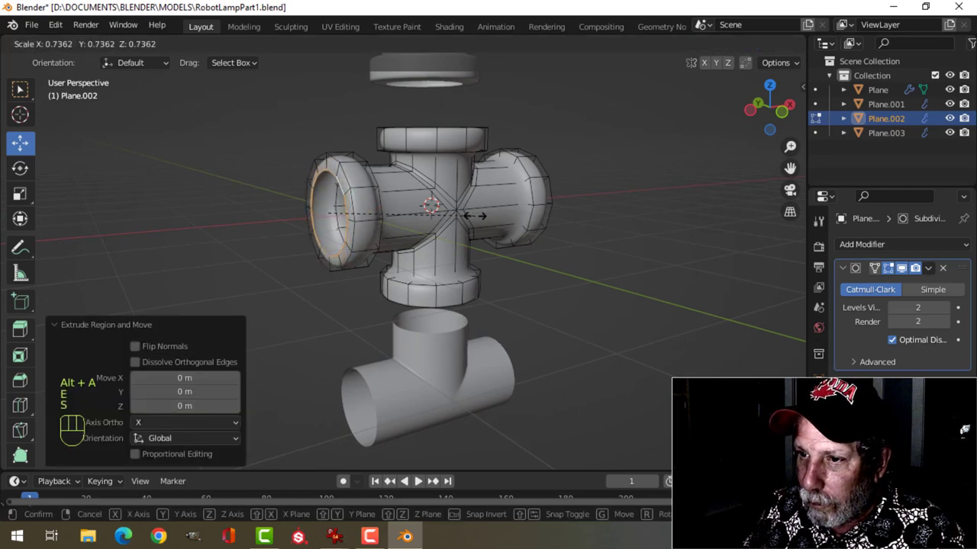
click(458, 210)
Extrude the outer rim of the cross's lower collar and scale it inward to about 0.692
middle_drag(457, 211, 408, 252)
key(alt+a)
alt+shift+click(407, 252)
key(e)
key(s)
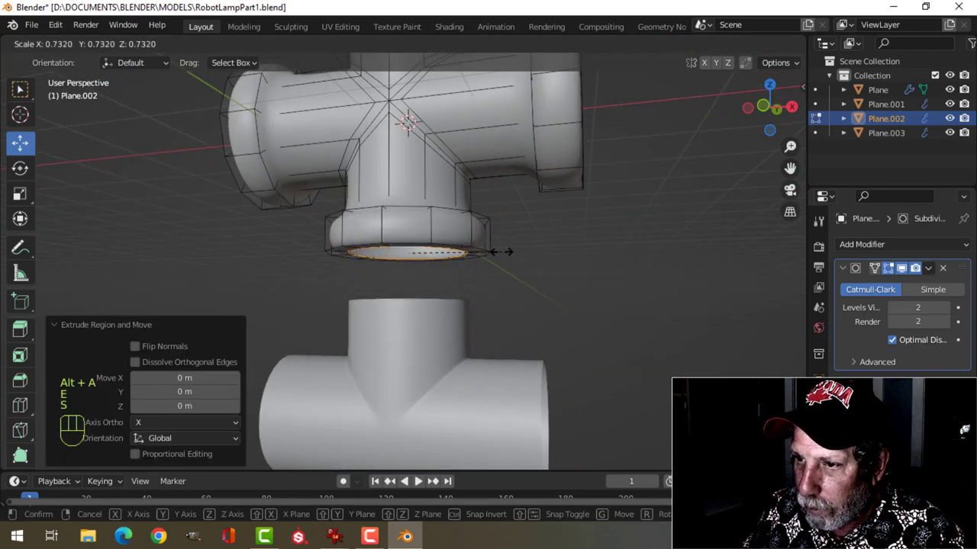
click(496, 253)
Add supporting loop cuts to the cross's lower arm: one on the neck beside the collar and one near each collar edge
middle_drag(496, 253, 490, 262)
key(ctrl+r)
click(465, 212)
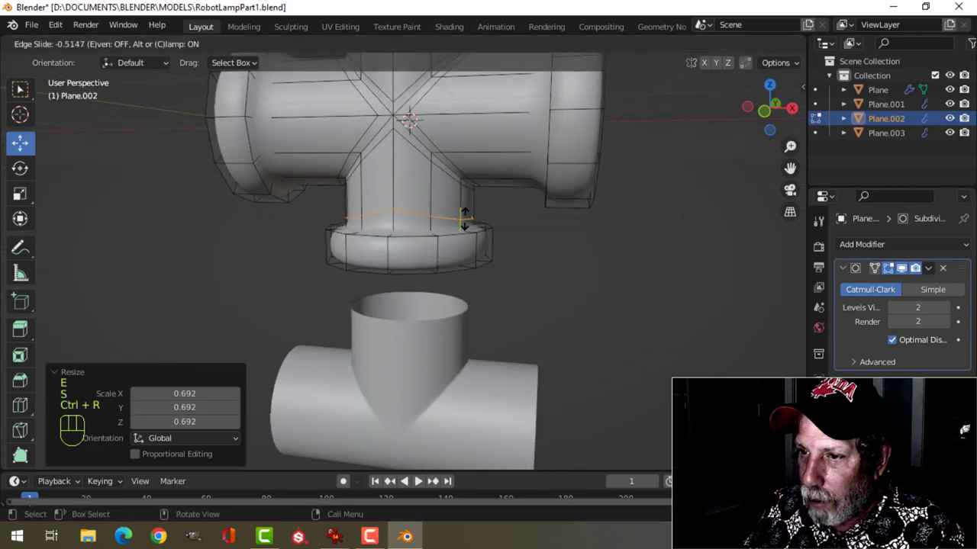
click(464, 227)
key(ctrl+r)
click(445, 237)
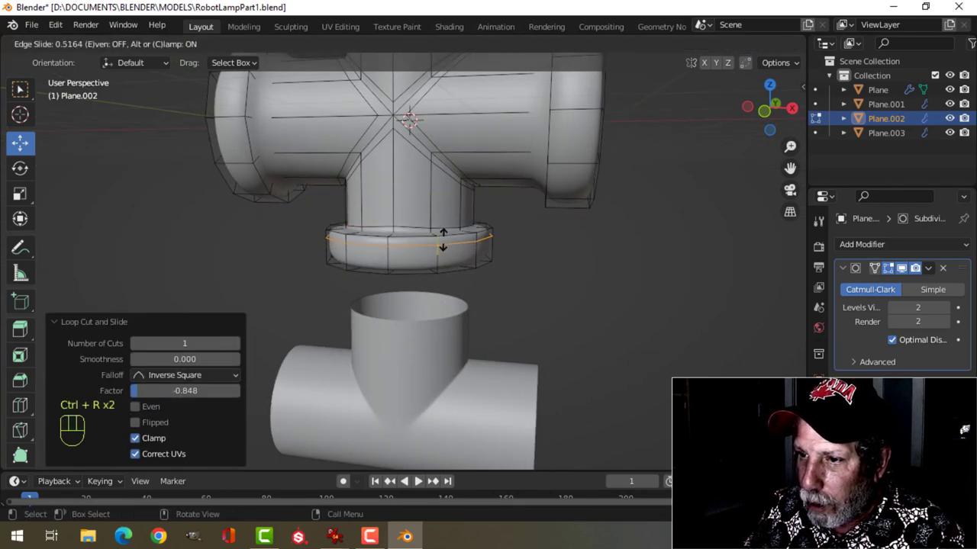
click(443, 238)
key(ctrl+r)
click(436, 257)
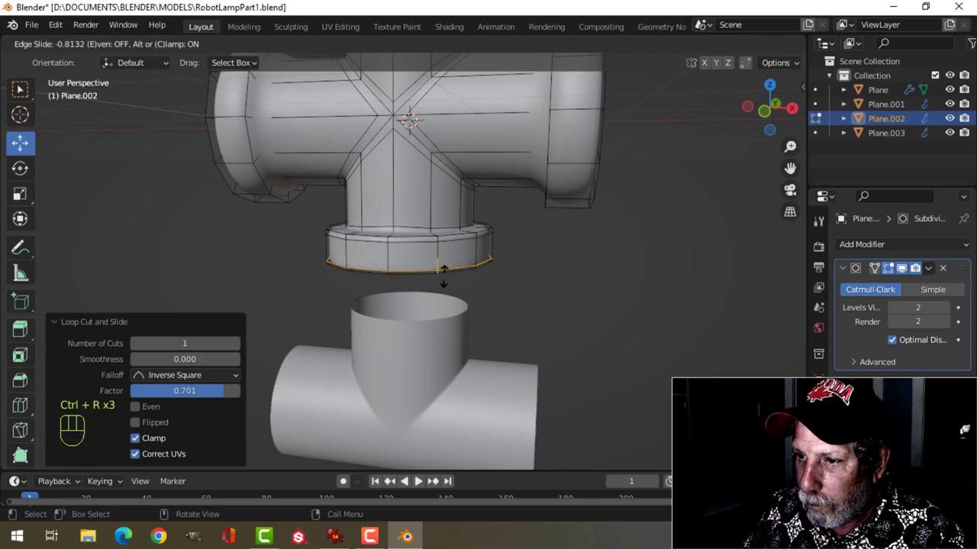
click(443, 267)
Add loop cuts near both edges of the cross's positive-X collar and on the adjoining neck beside it
middle_drag(580, 207, 325, 328)
key(ctrl+r)
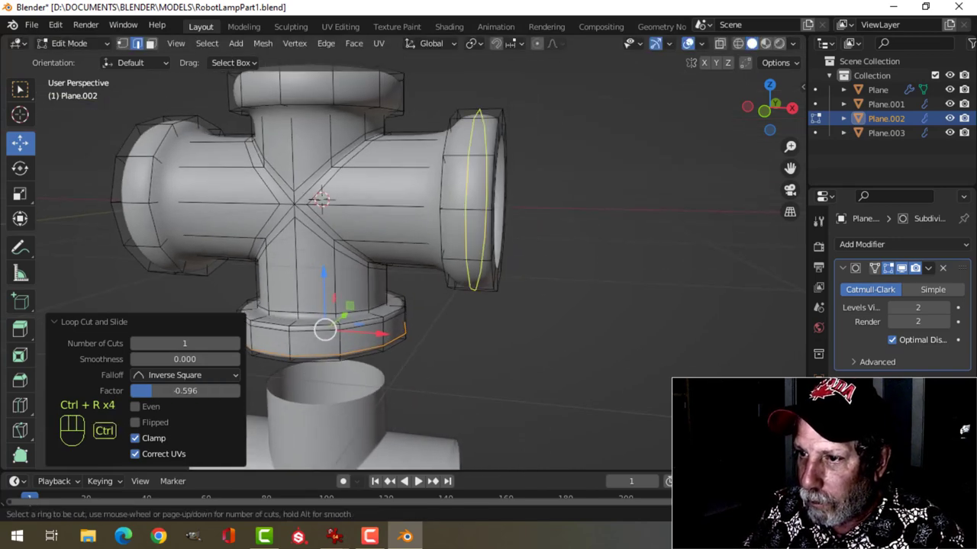
click(458, 207)
click(447, 207)
key(ctrl+r)
click(463, 203)
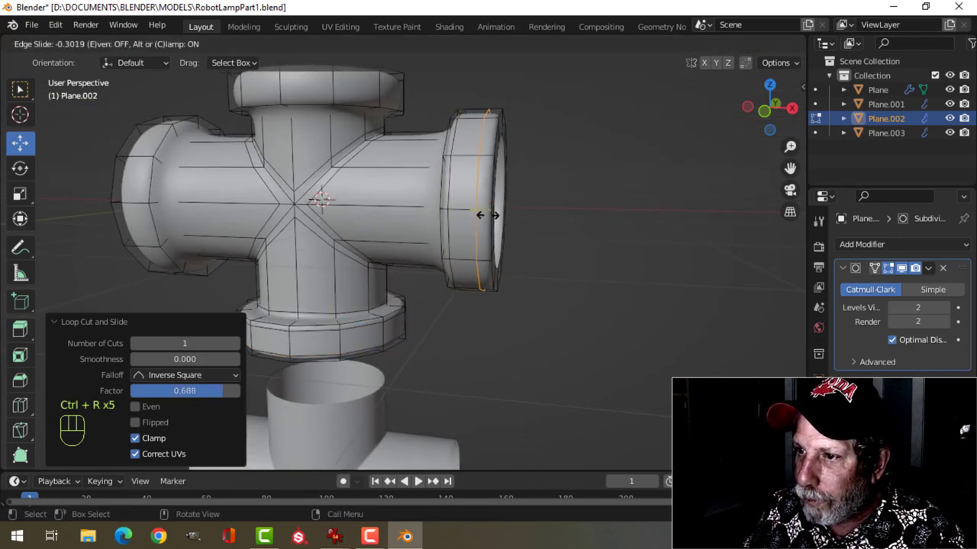
click(492, 217)
middle_drag(492, 217, 382, 185)
key(ctrl+r)
click(462, 201)
click(517, 200)
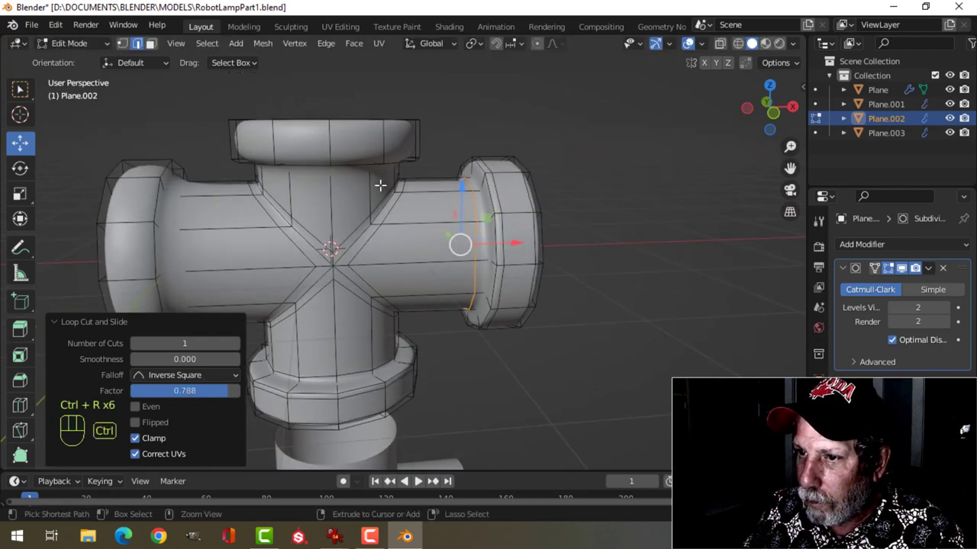
Add loop cuts to the cross's upper arm, on the neck under the collar and near both collar edges
key(ctrl+r)
click(371, 165)
click(367, 159)
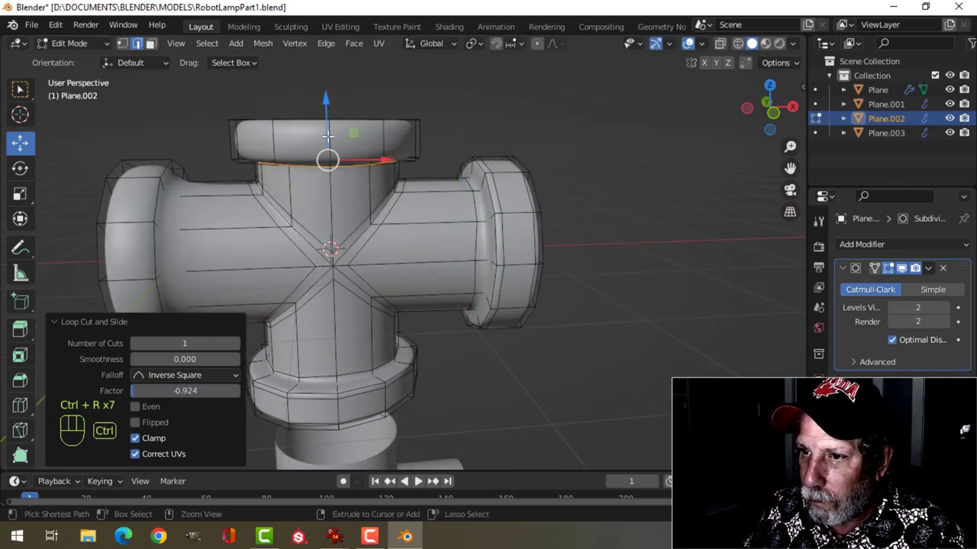
key(ctrl+r)
click(328, 141)
click(328, 138)
key(ctrl+r)
click(327, 141)
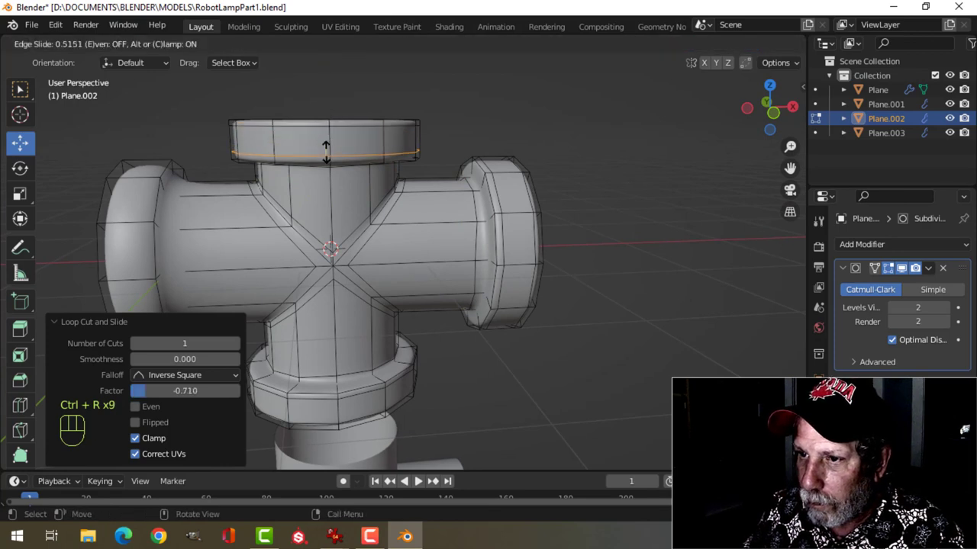
click(328, 147)
Add loop cuts to the cross's negative-X neck and near both its collar edges, and finish editing the cross's mesh
shift+middle_drag(329, 149, 408, 152)
key(ctrl+r)
click(267, 198)
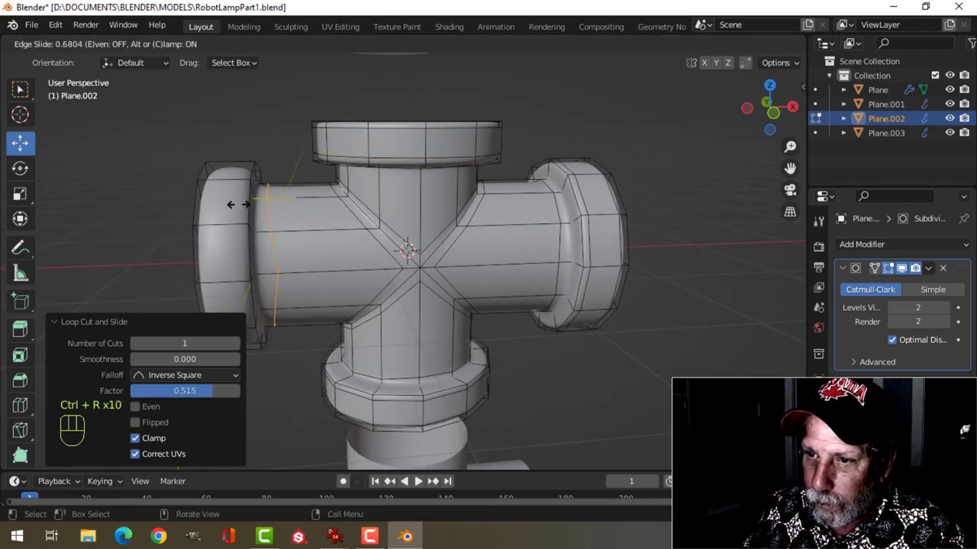
click(229, 206)
key(ctrl+r)
click(210, 223)
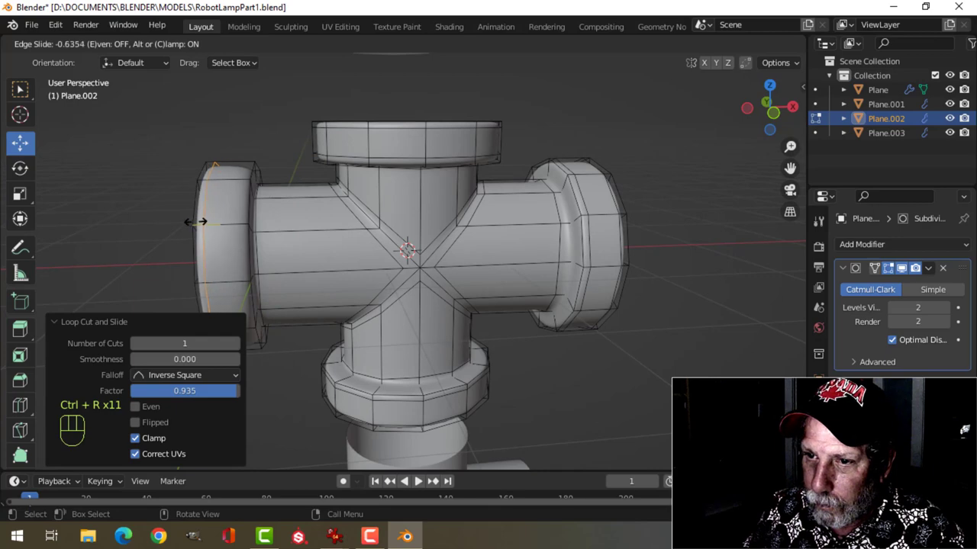
click(193, 223)
key(ctrl+r)
click(227, 229)
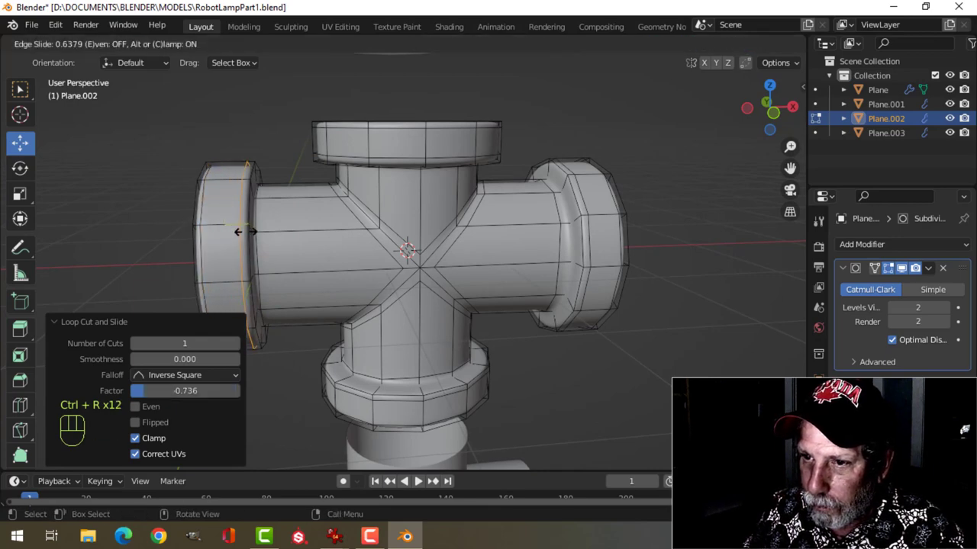
click(238, 232)
key(Tab)
scroll(474, 243, down, 5)
key(alt+a)
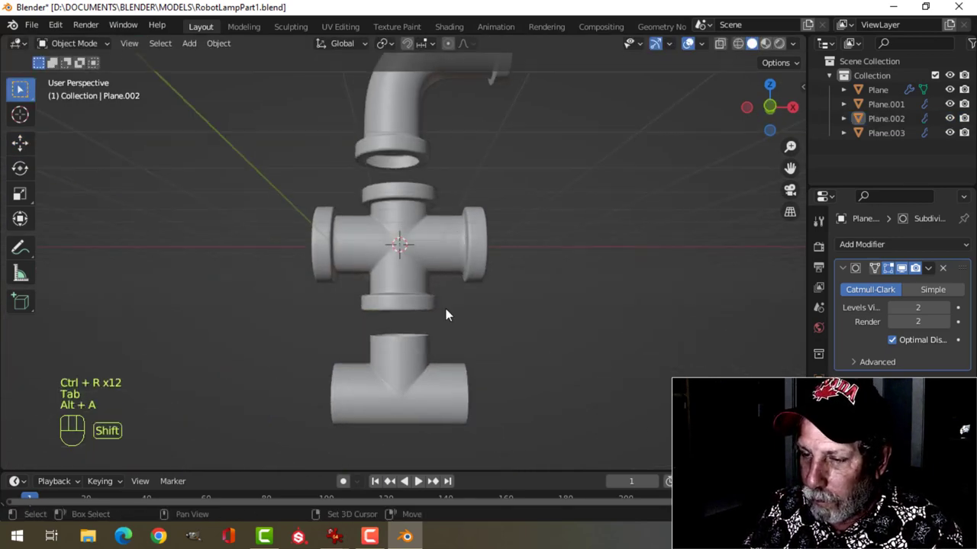
Move all of the plain tee's mesh straight down along Z, farther away from the cross
shift+middle_drag(447, 315, 431, 244)
scroll(460, 239, up, 1)
click(407, 262)
scroll(440, 247, down, 2)
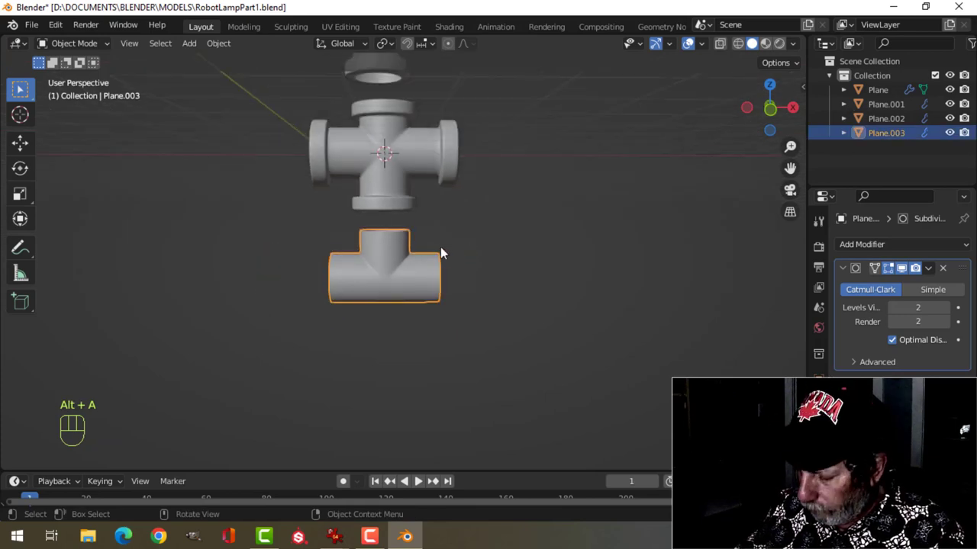
key(KP_1)
key(Tab)
key(a)
key(g)
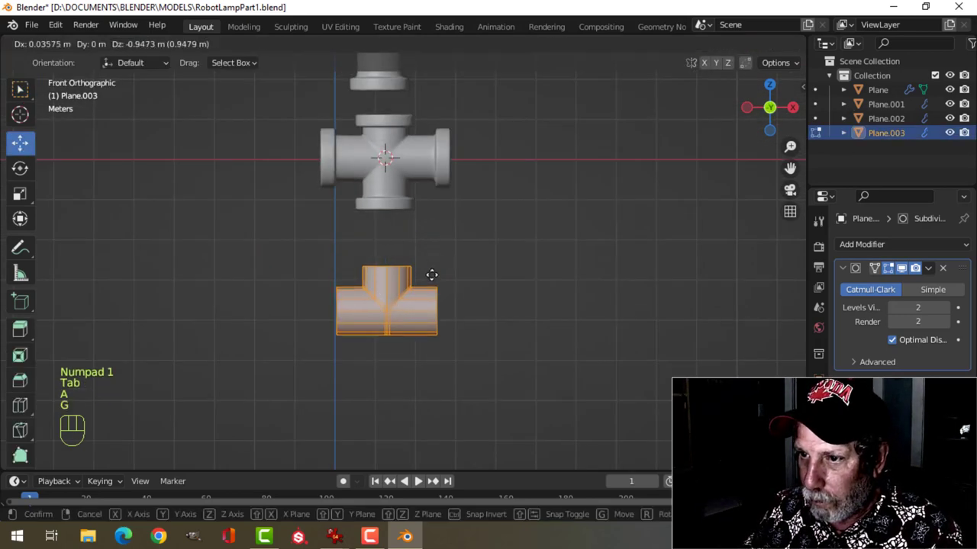
key(Escape)
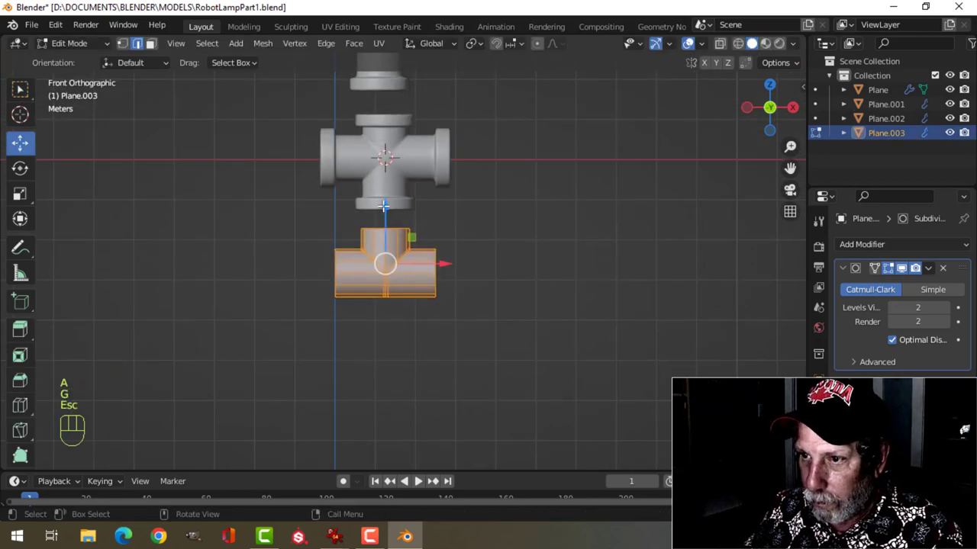
drag(383, 206, 393, 263)
Extrude the tee's three open rims in place and scale them outward to about 1.26 around their Individual Origins
key(KP_Decimal)
key(alt+a)
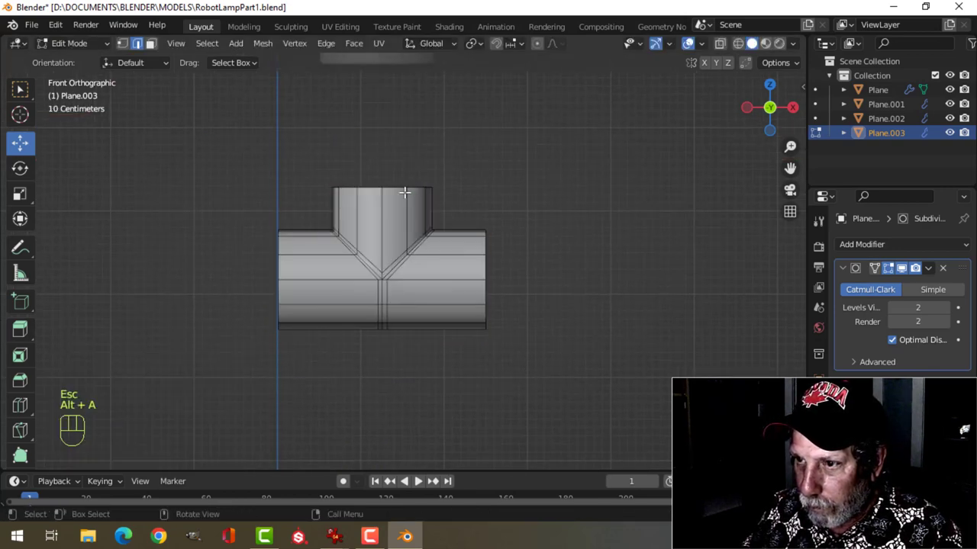
alt+shift+click(405, 190)
alt+shift+click(485, 251)
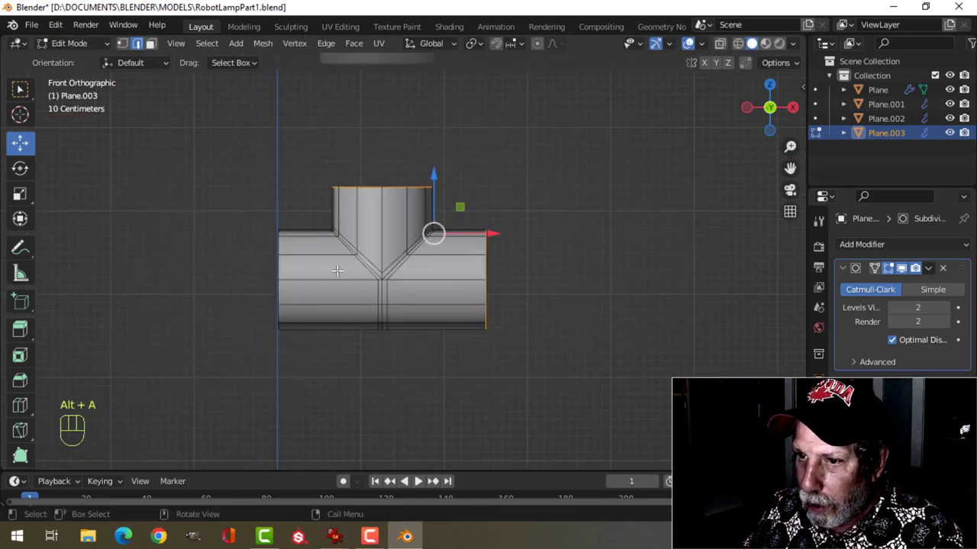
alt+shift+click(281, 248)
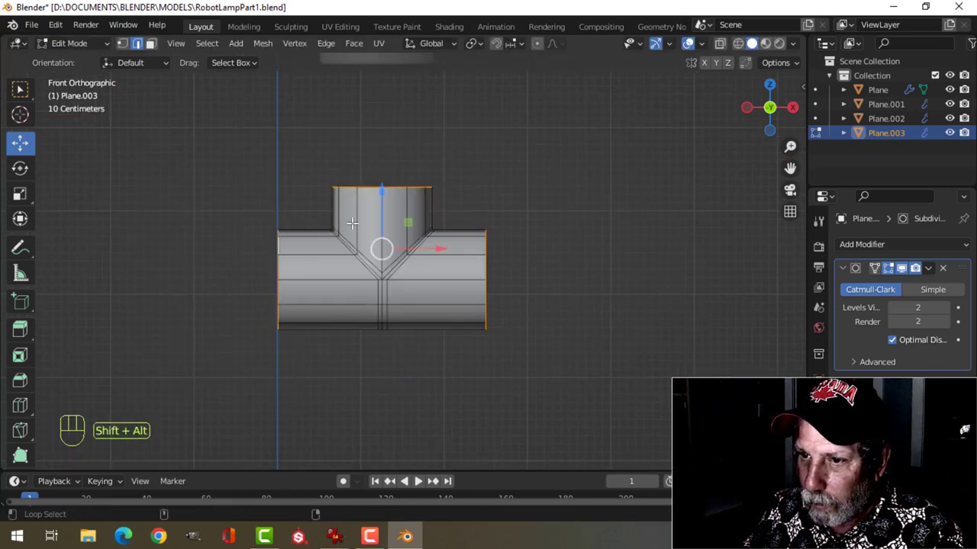
click(486, 46)
click(480, 91)
middle_drag(547, 168, 518, 189)
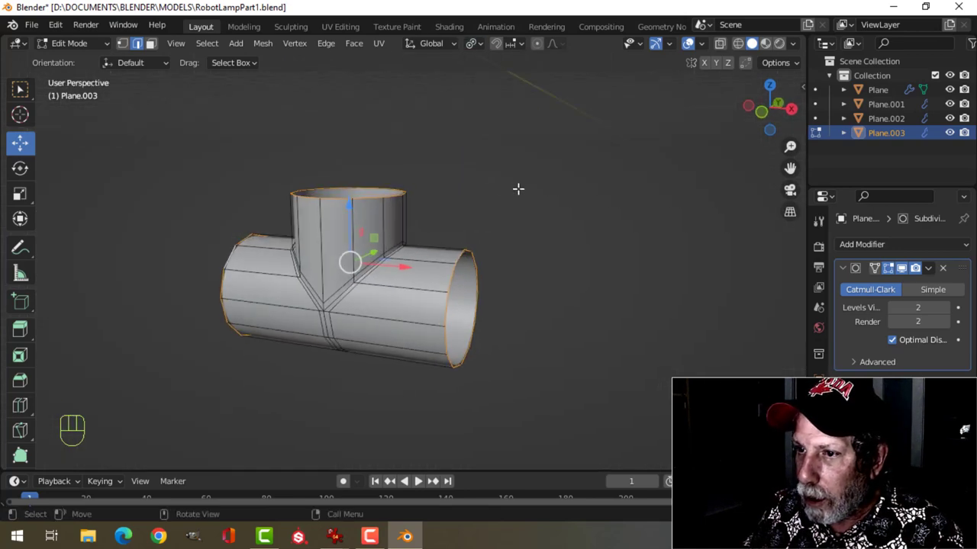
key(e)
right_click(518, 188)
key(s)
click(534, 195)
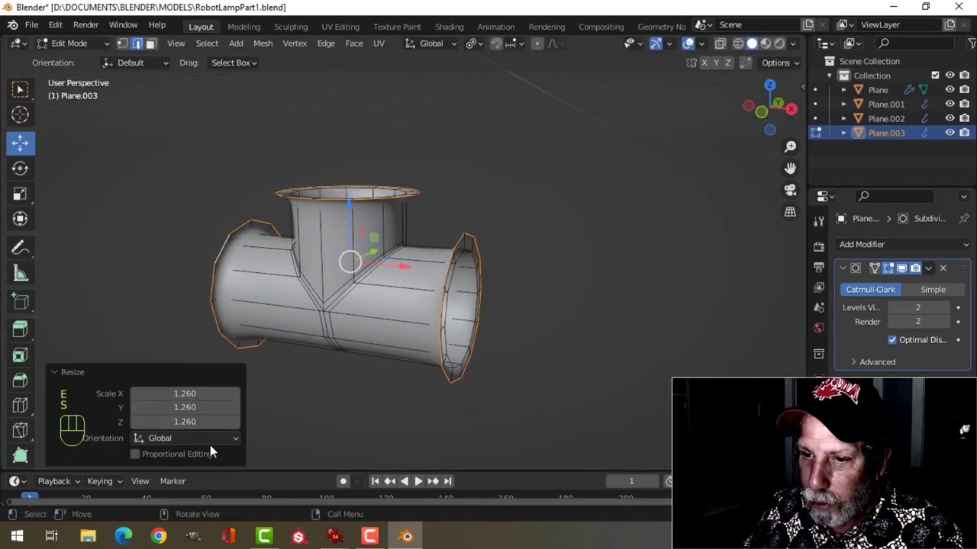
Set the scale of the tee's three extruded rims to 1.3 on X, Y and Z
click(185, 394)
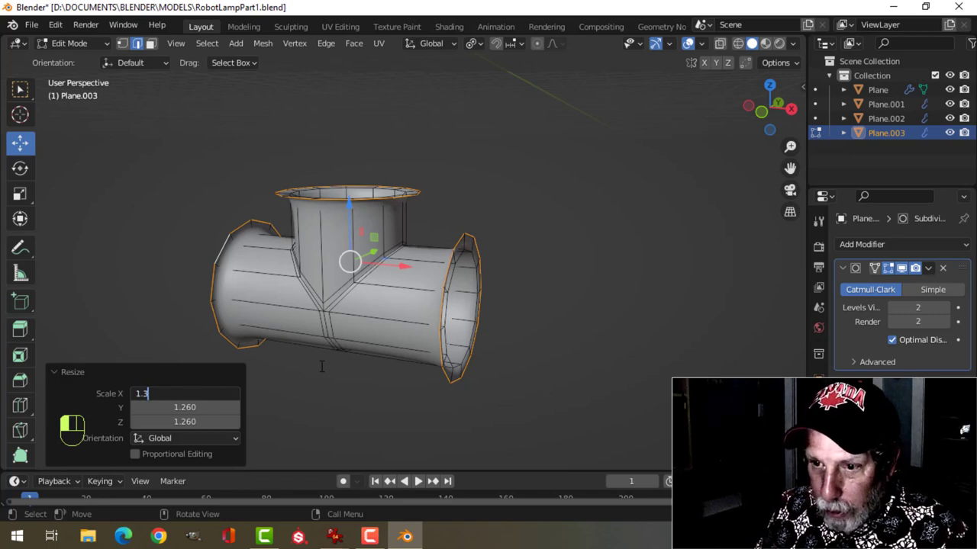
text(1.3)
key(Tab)
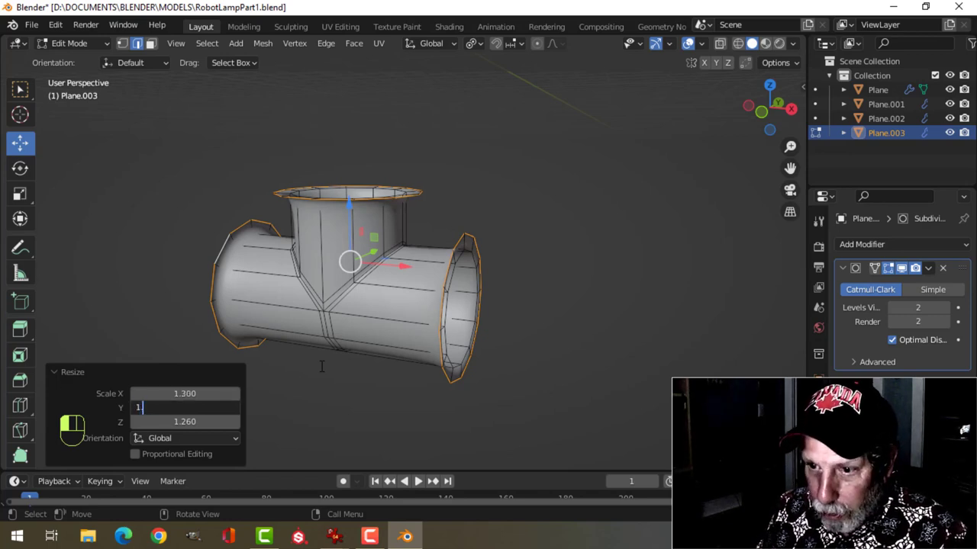
text(1.3)
key(Tab)
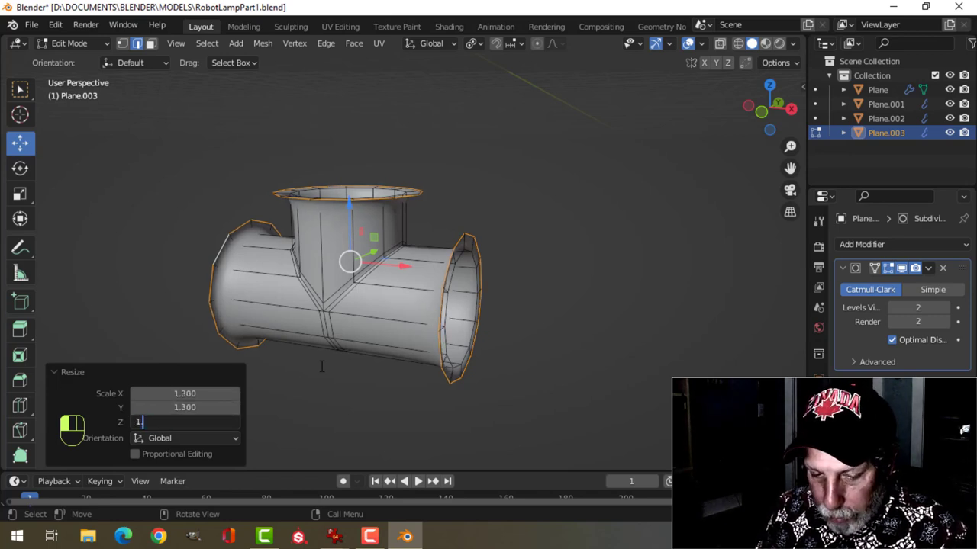
text(1.3)
key(Return)
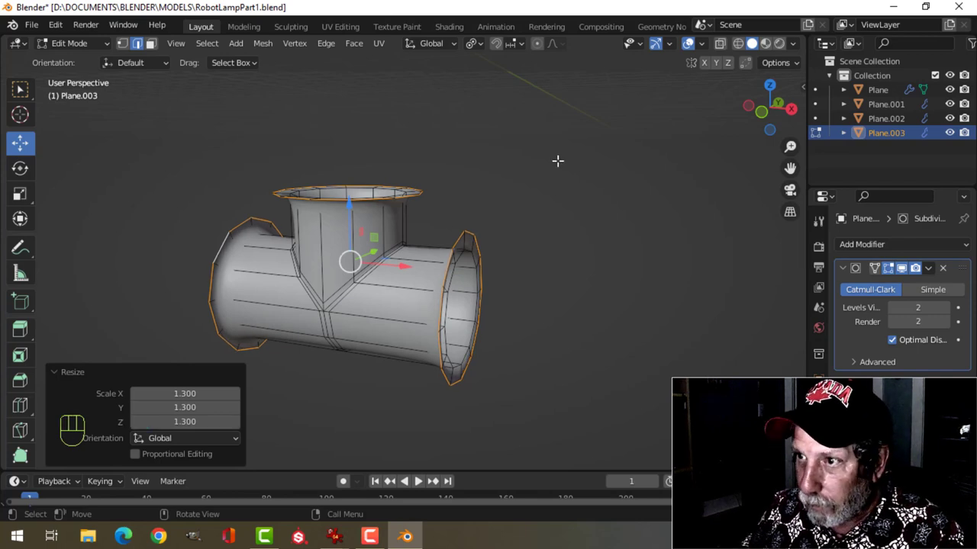
Set the transform pivot point to Median Point and show the tee in front orthographic view
click(470, 44)
click(498, 105)
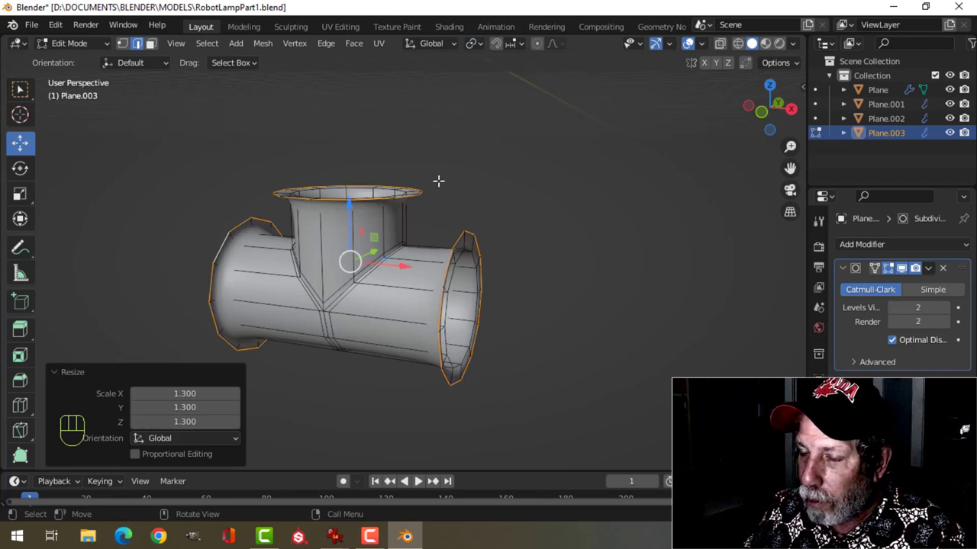
middle_drag(438, 181, 472, 176)
key(KP_1)
scroll(460, 191, down, 2)
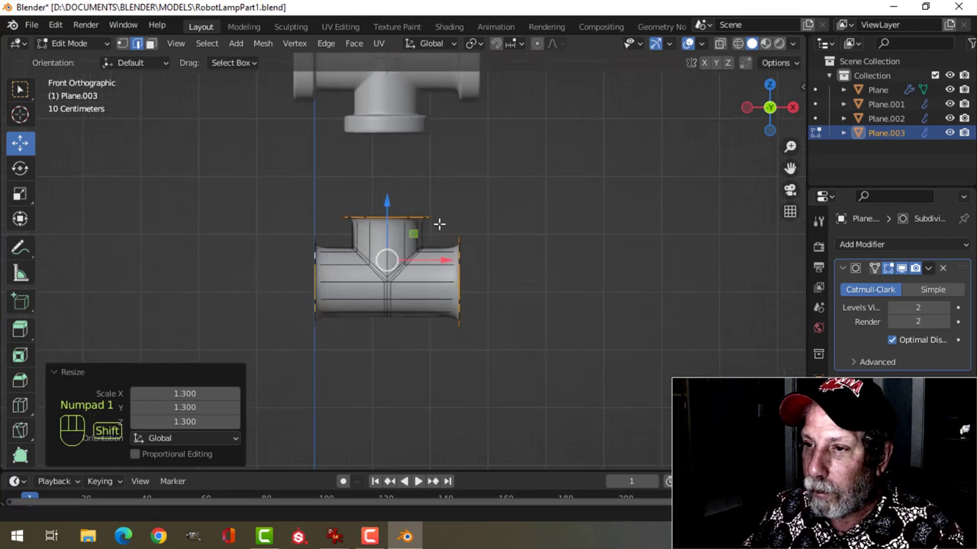
Extrude the rim of the tee's upward opening straight up to form a collar
scroll(435, 242, up, 3)
key(alt+a)
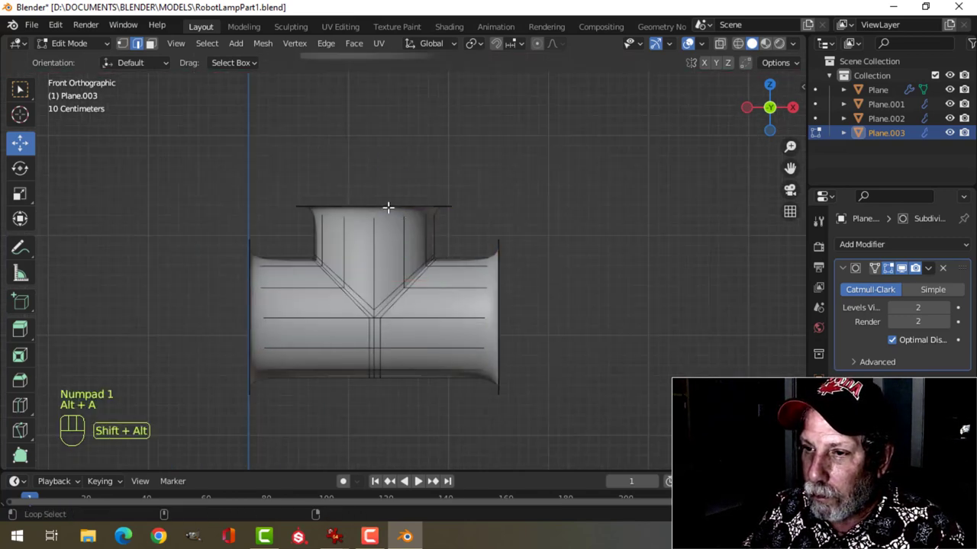
alt+shift+click(388, 207)
scroll(412, 210, down, 3)
key(e)
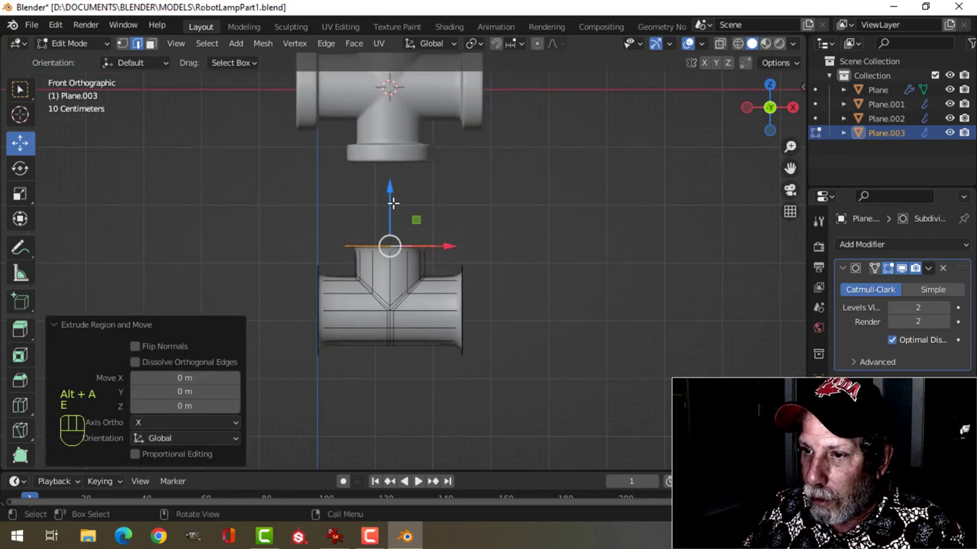
drag(392, 202, 397, 175)
Extrude the upper collar's end loop and scale it inward to about 0.77 to form the pipe lip
middle_drag(493, 201, 493, 233)
key(e)
key(s)
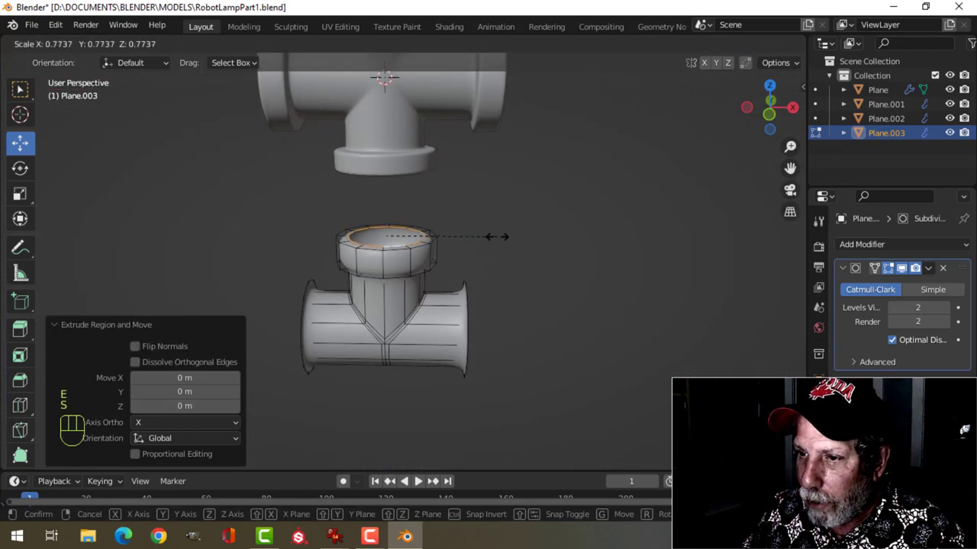
click(492, 238)
scroll(484, 248, up, 5)
Add loop cuts near the upper collar's top edge (factor -0.775), near its bottom edge (0.583), and on the neck just below (about -0.84)
key(alt+a)
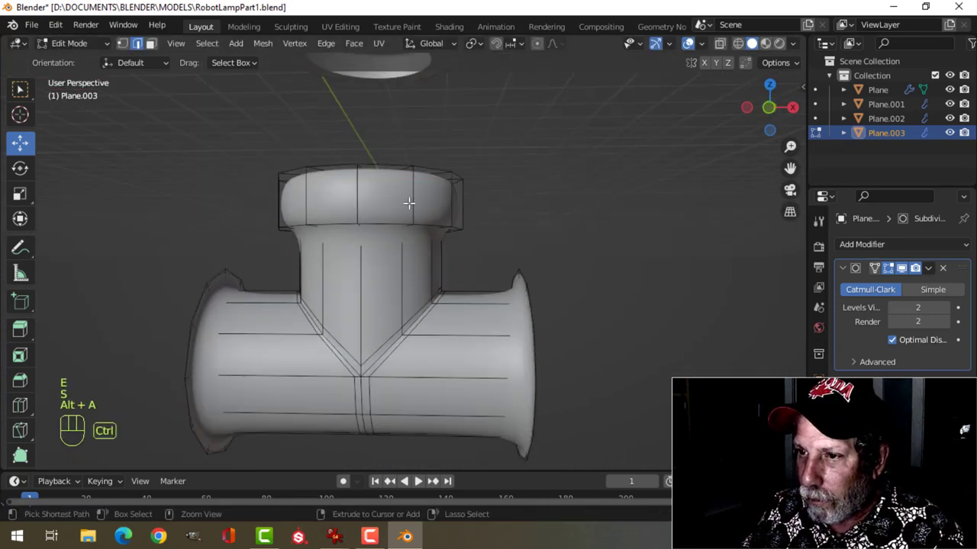
key(ctrl+r)
click(409, 200)
click(371, 184)
key(ctrl+r)
click(414, 195)
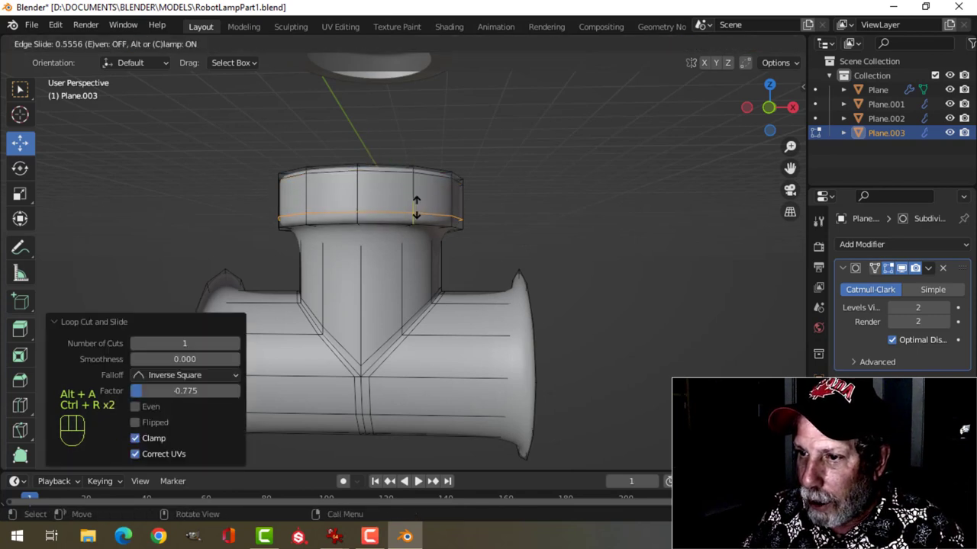
click(381, 215)
key(ctrl+r)
click(370, 221)
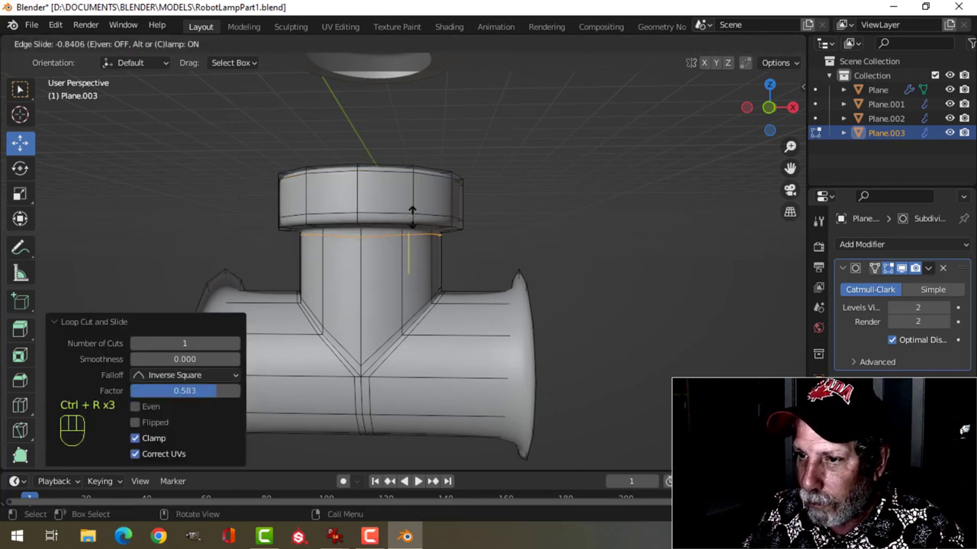
click(412, 214)
Extrude the rims of both side openings of the tee outward along X, scaled about 1.22, to form collars
shift+middle_drag(412, 213, 452, 300)
key(alt+a)
alt+shift+click(439, 299)
middle_drag(439, 300, 419, 300)
alt+shift+click(111, 291)
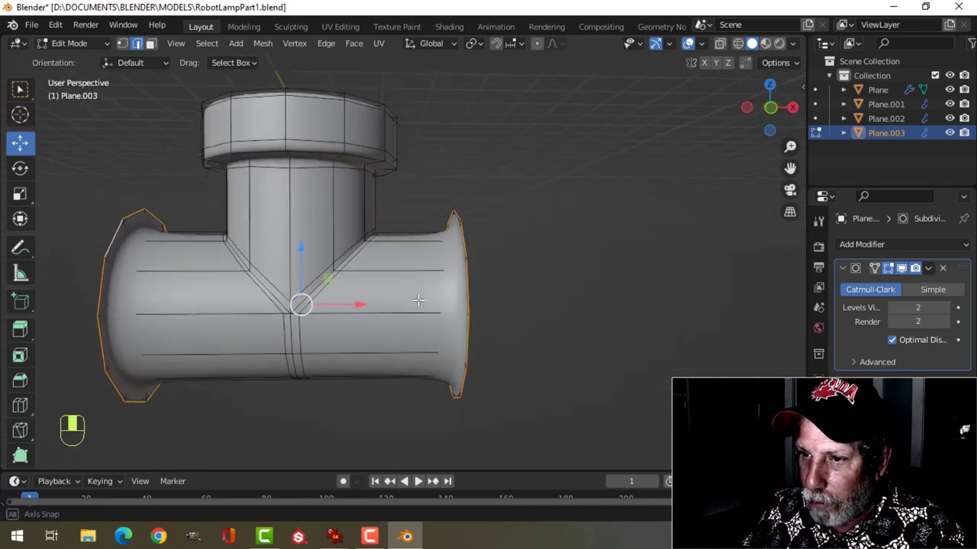
key(e)
key(s)
key(x)
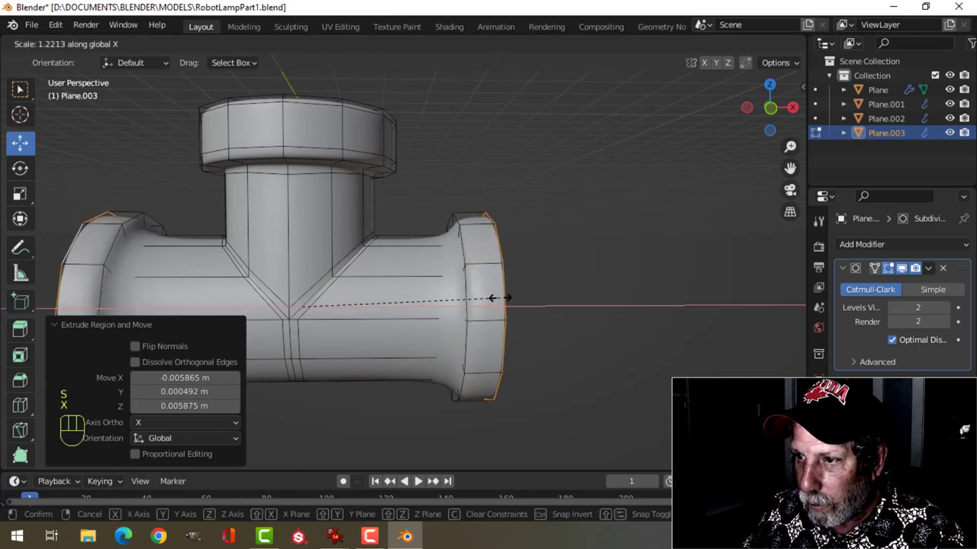
click(500, 297)
Extrude the right side collar's end loop in place and scale it inward to form the lip
scroll(508, 266, down, 4)
middle_drag(508, 266, 455, 262)
scroll(479, 269, up, 2)
key(alt+a)
alt+shift+click(449, 328)
key(e)
right_click(497, 266)
key(s)
click(445, 277)
Add loop cuts near the right collar's inner edge (factor 0.560), its outer edge (-0.474), and on the pipe beside it (0.905)
scroll(445, 277, up, 2)
key(ctrl+r)
click(454, 262)
click(445, 261)
key(ctrl+r)
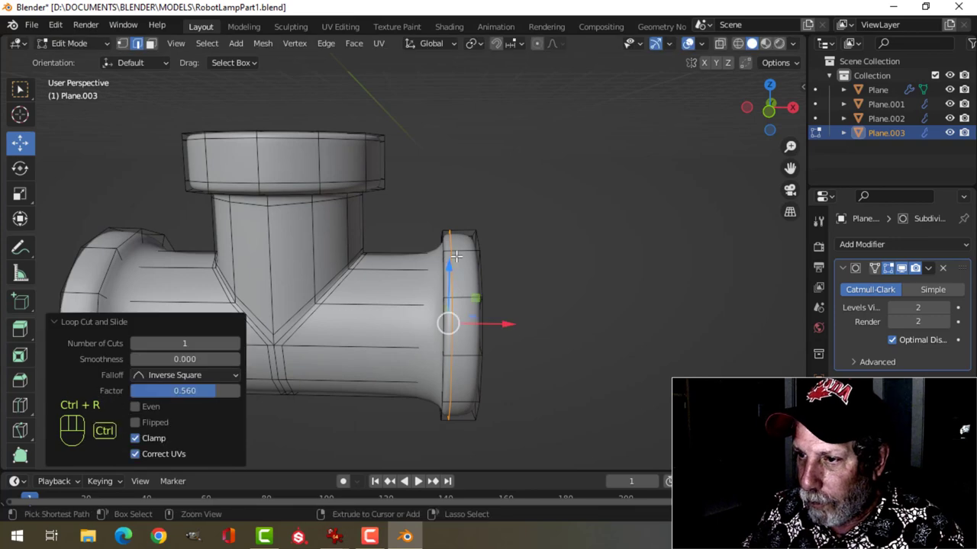
click(449, 323)
click(464, 257)
key(ctrl+r)
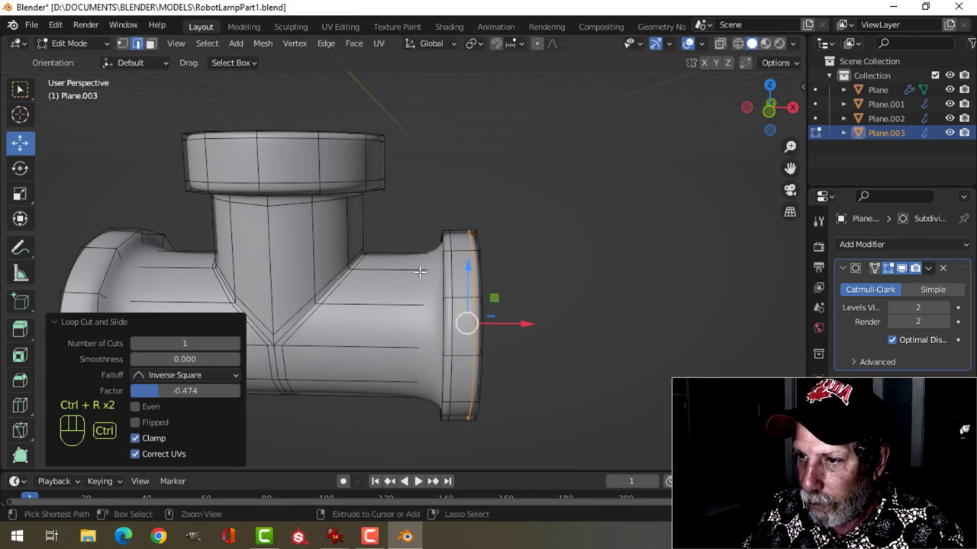
click(433, 272)
click(460, 281)
Add a loop cut on the horizontal pipe right beside the left collar, slid to a factor of about 0.94
shift+middle_drag(460, 281, 374, 282)
key(ctrl+r)
click(374, 282)
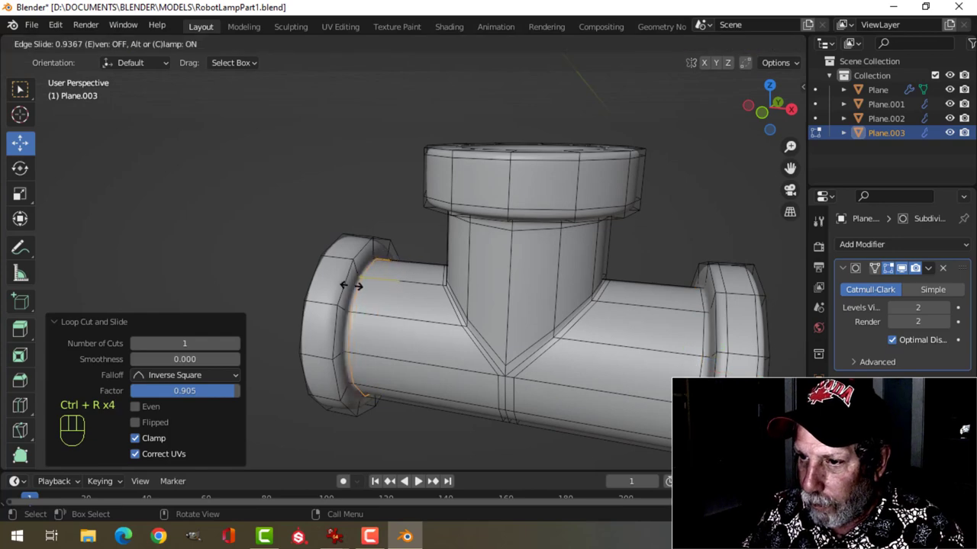
click(374, 327)
Extrude the left side collar's end loop in place and scale it inward to form the lip
middle_drag(375, 327, 427, 288)
key(alt+a)
alt+shift+click(427, 271)
key(e)
right_click(428, 275)
key(s)
click(447, 279)
Add loop cuts near the left collar's outer edge (factor -0.581) and inner edge, and return to Object Mode
key(alt+a)
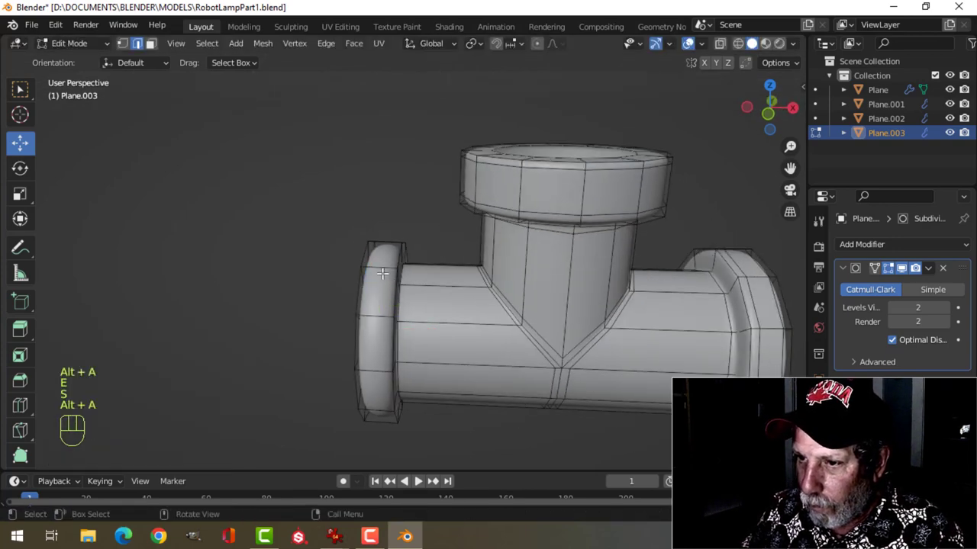
key(ctrl+r)
click(379, 271)
click(374, 269)
key(ctrl+r)
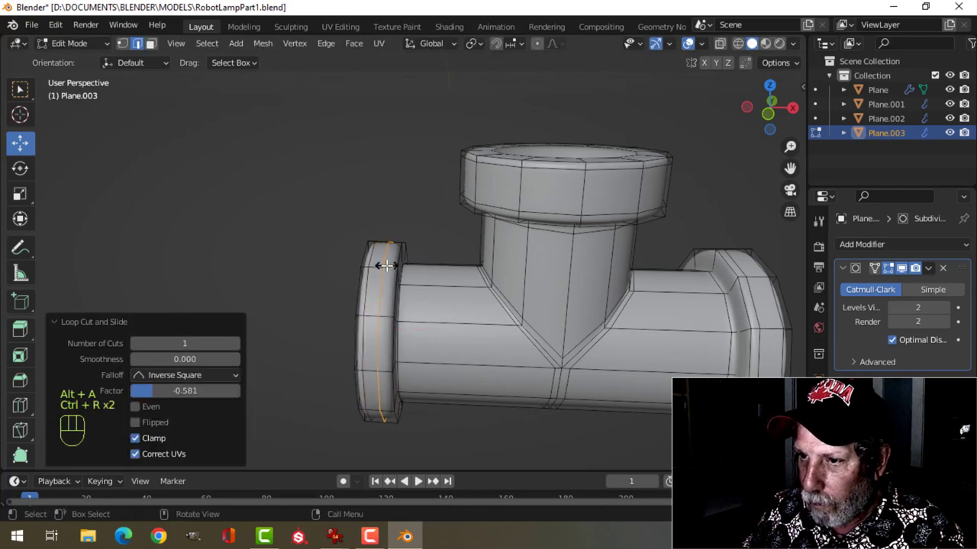
click(393, 264)
click(471, 263)
key(Tab)
scroll(481, 271, down, 4)
key(alt+a)
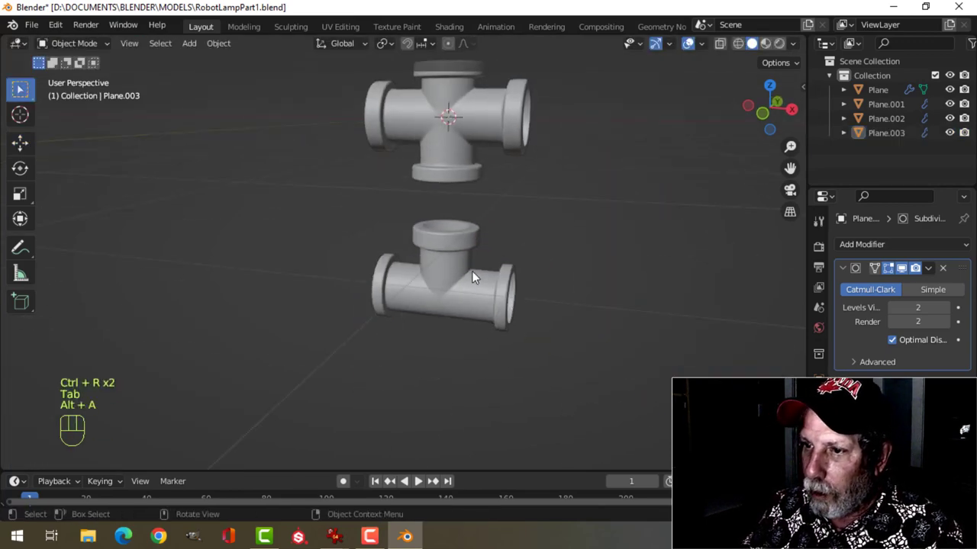
middle_drag(472, 270, 433, 261)
Widen the tee's two side collars by selecting their outer end loops in wireframe view and scaling them 1.042 along X
click(434, 260)
key(Tab)
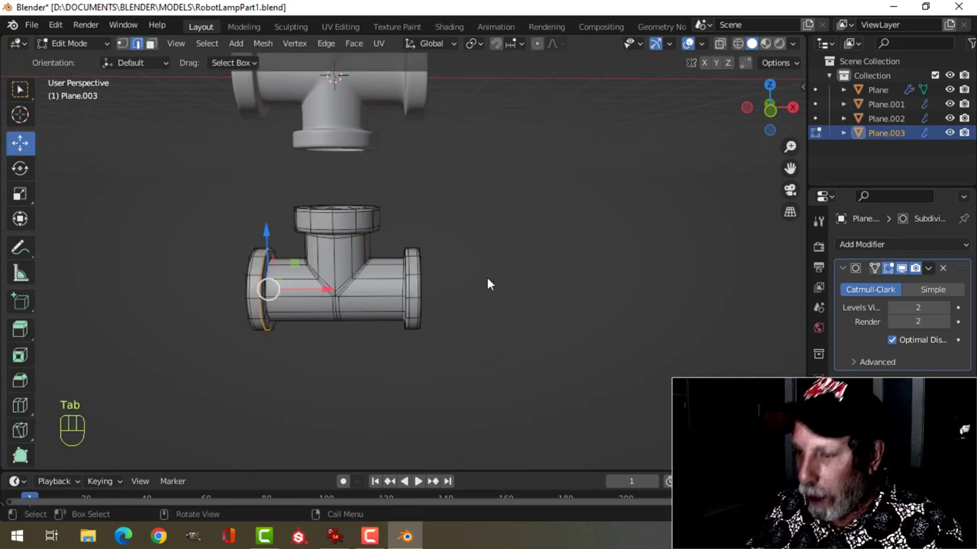
key(KP_1)
scroll(486, 284, up, 3)
key(alt+a)
shift+middle_drag(478, 303, 460, 294)
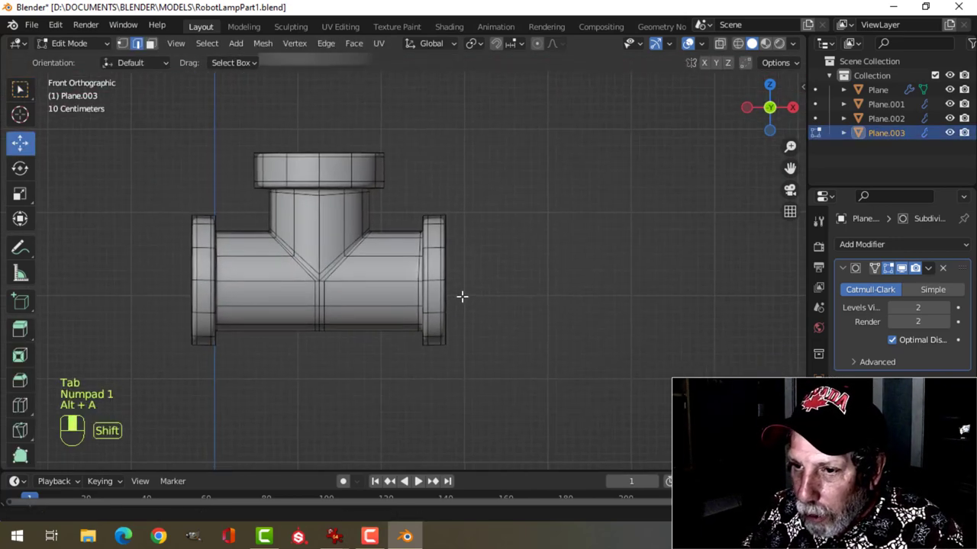
key(z)
click(426, 319)
key(b)
drag(488, 392, 440, 173)
key(b)
drag(161, 181, 204, 380)
key(s)
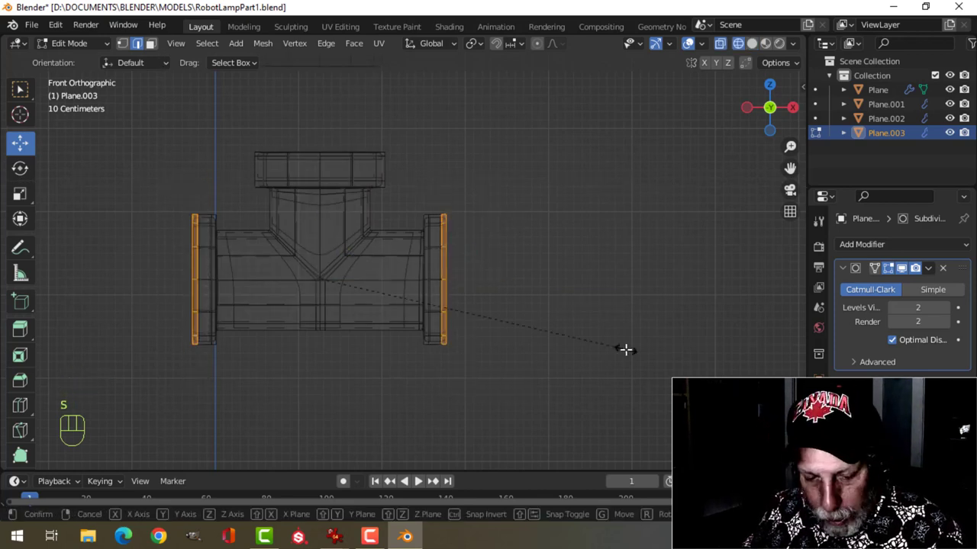
key(x)
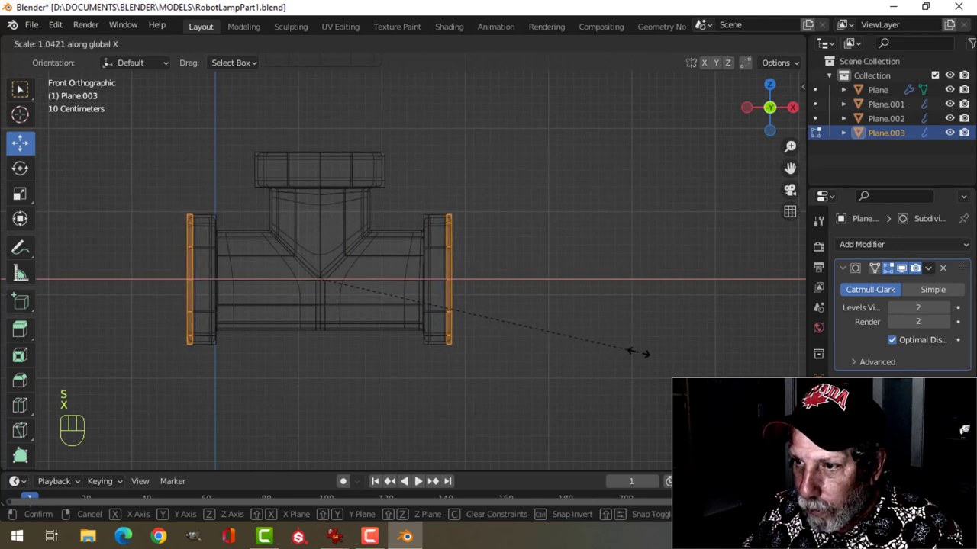
click(640, 352)
key(z)
click(720, 354)
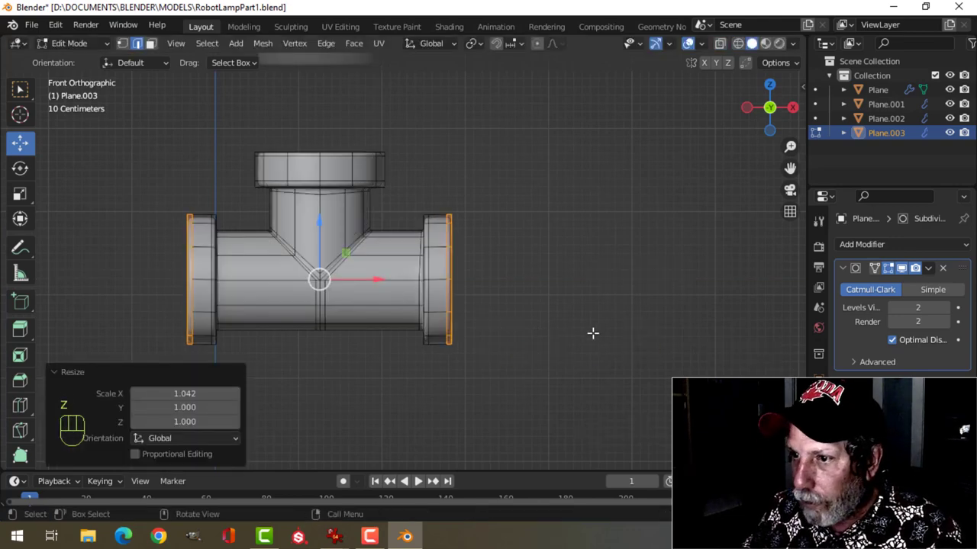
key(Tab)
scroll(545, 319, down, 3)
key(alt+a)
Move the distant 45-degree elbow in front view to sit above the 90-degree elbow in the column of fittings
middle_drag(546, 319, 434, 303)
scroll(438, 325, down, 3)
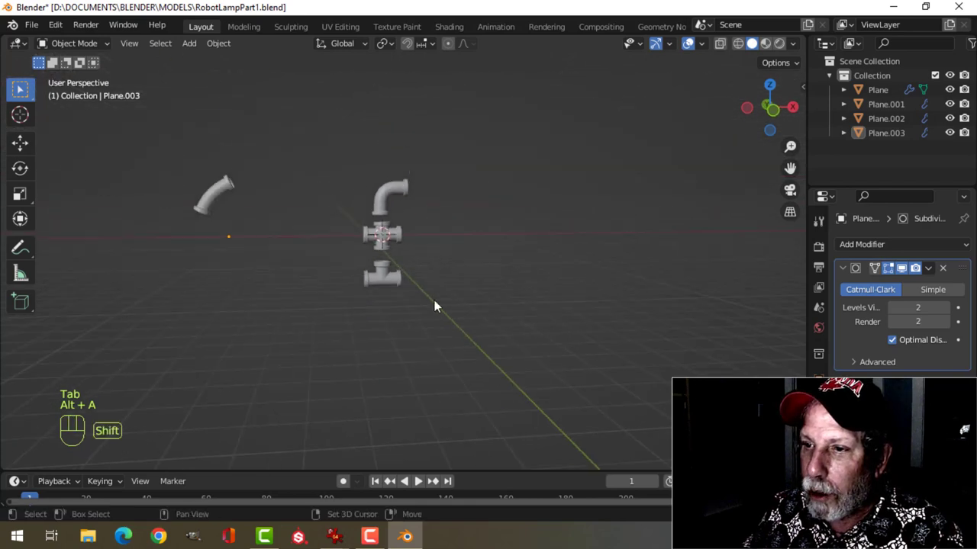
click(218, 196)
key(KP_1)
key(g)
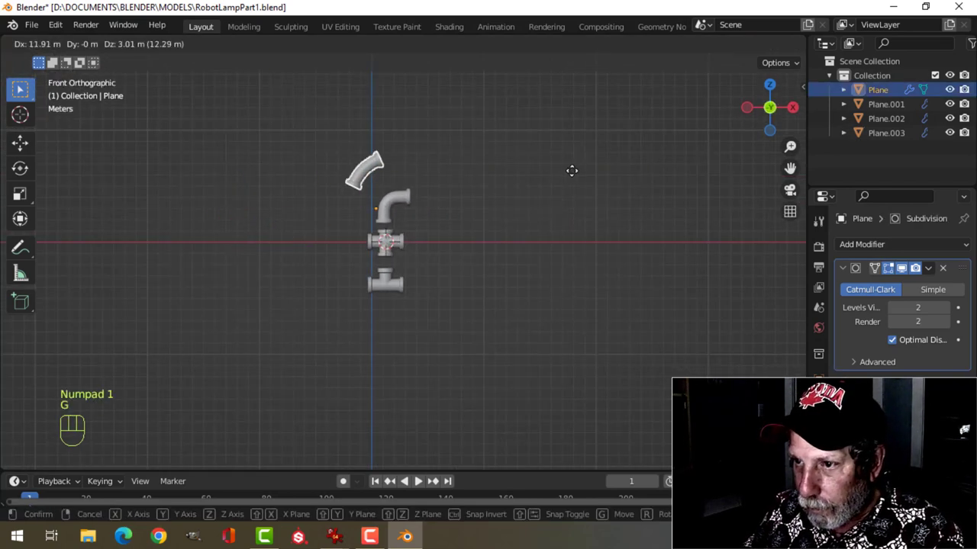
click(585, 168)
Select all four pipe fittings and move them together to the left of the world origin
drag(323, 113, 483, 342)
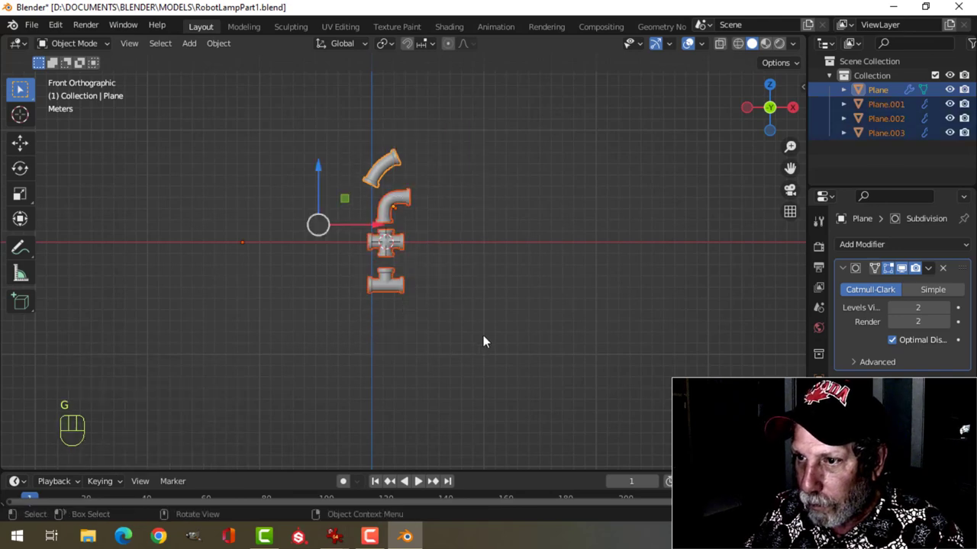
key(g)
click(263, 230)
shift+middle_drag(263, 229, 296, 270)
Set the 45-degree elbow's origin to its geometry
key(alt+a)
click(294, 202)
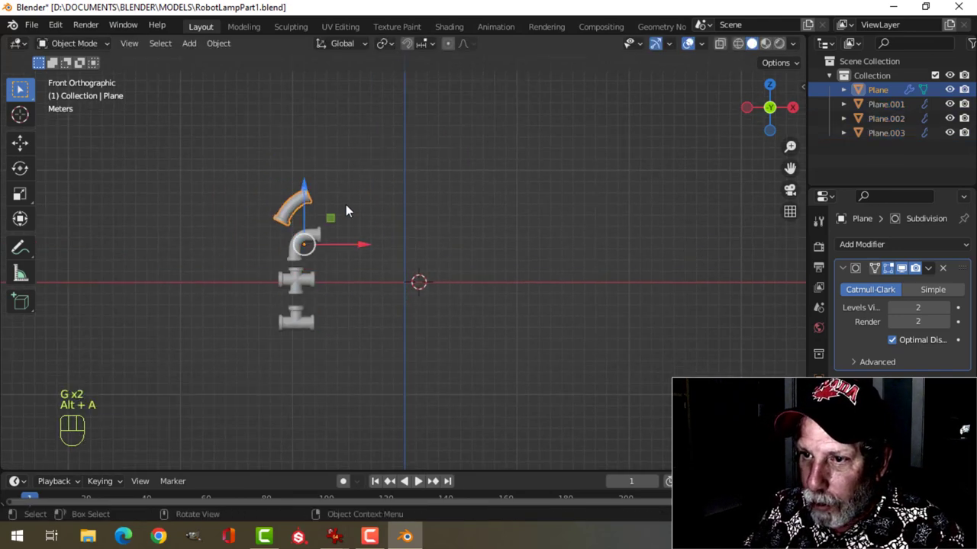
middle_drag(345, 212, 375, 245)
click(226, 43)
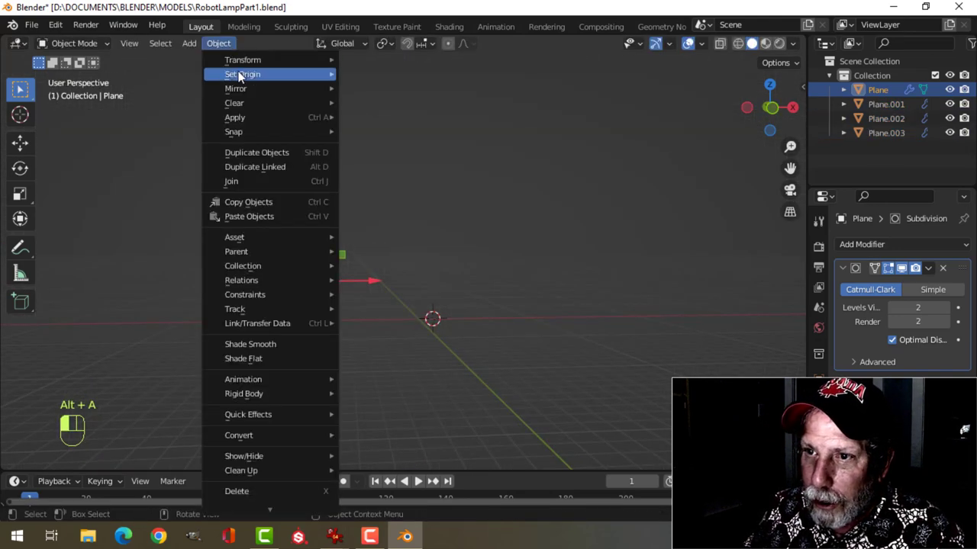
mouse_move(238, 74)
click(386, 90)
shift+middle_drag(345, 219, 291, 205)
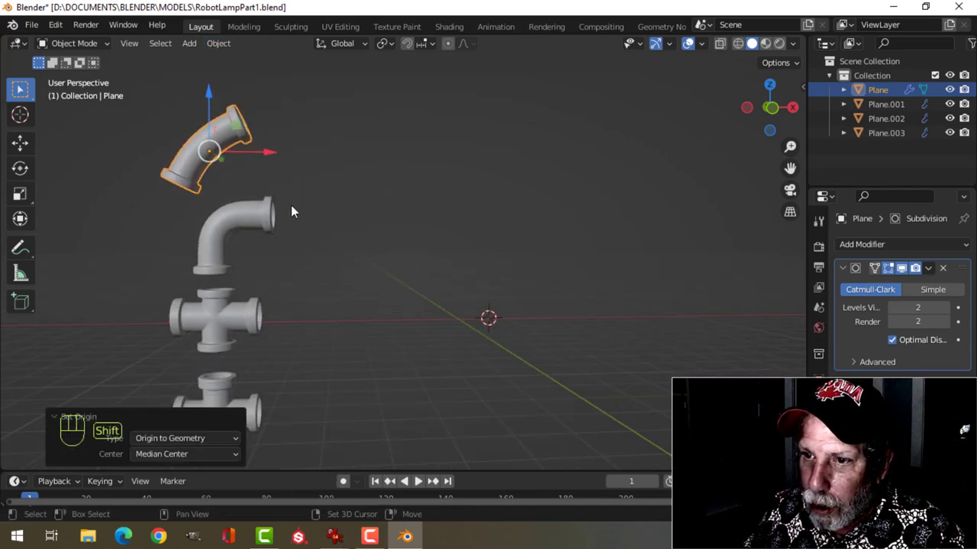
Set the 90-degree elbow's origin to its geometry
click(273, 206)
click(219, 43)
mouse_move(234, 72)
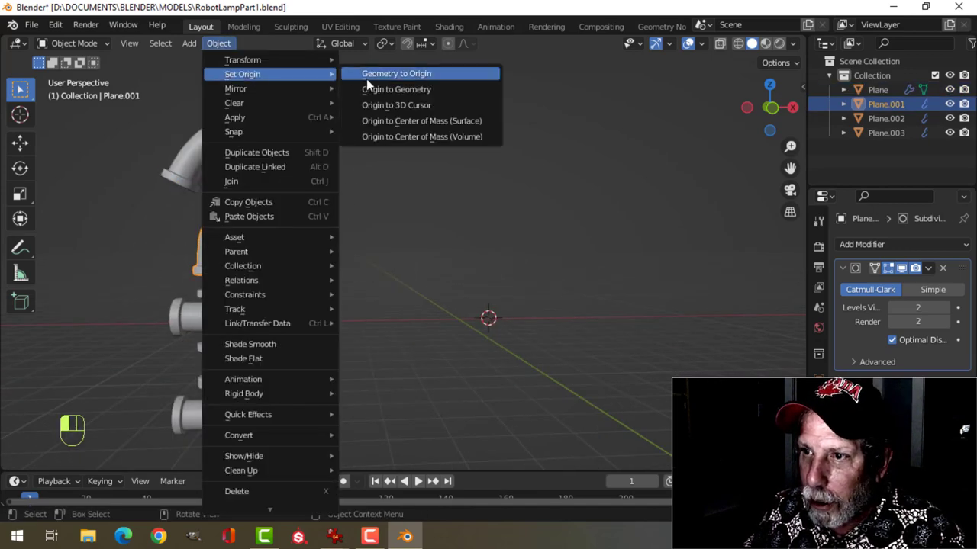
click(371, 88)
Set the four-way cross fitting's origin to its geometry
shift+middle_drag(371, 108, 400, 210)
click(284, 245)
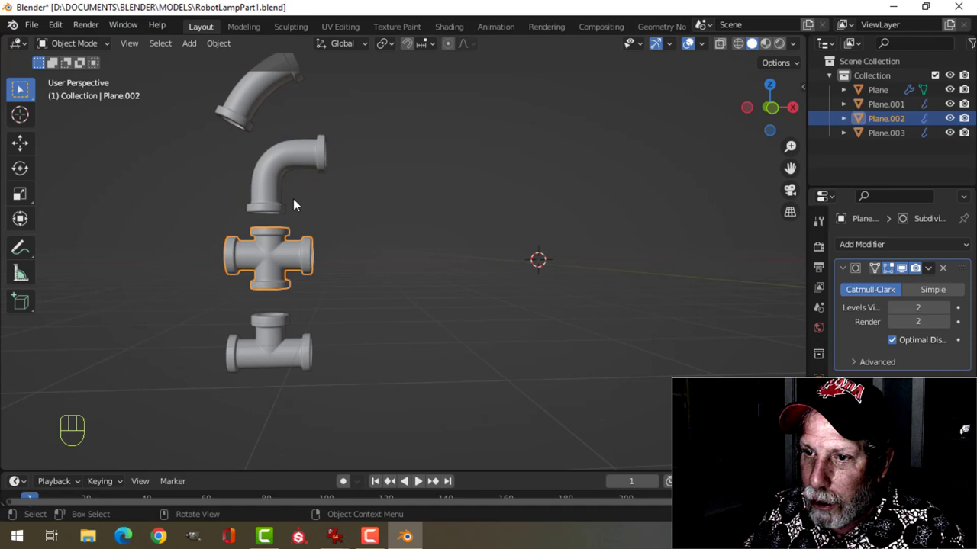
click(235, 44)
mouse_move(245, 74)
click(371, 89)
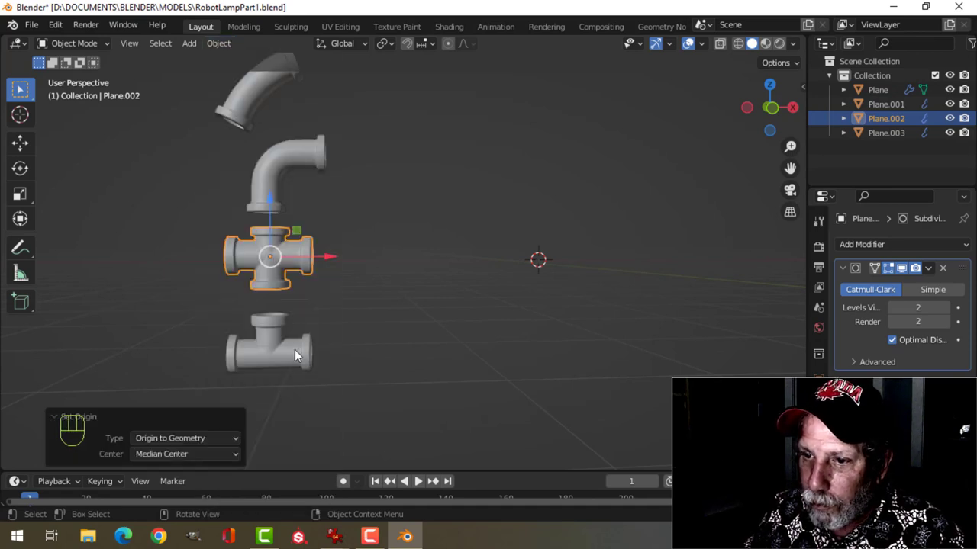
Set the tee fitting's origin to its geometry
click(295, 356)
click(226, 46)
mouse_move(243, 72)
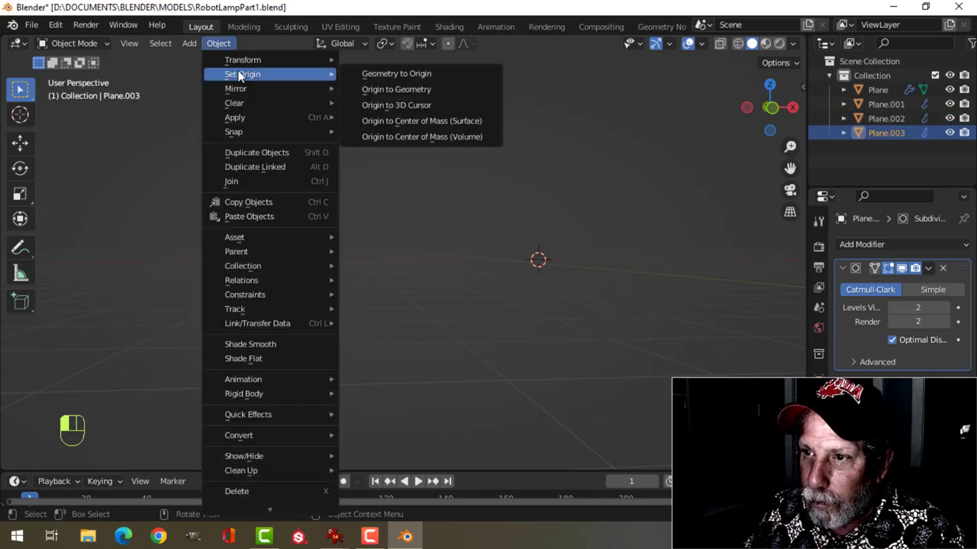
click(389, 90)
middle_drag(452, 229, 505, 217)
Deselect everything, switch to front view and reset the 3D cursor to the world origin
key(alt+a)
key(KP_1)
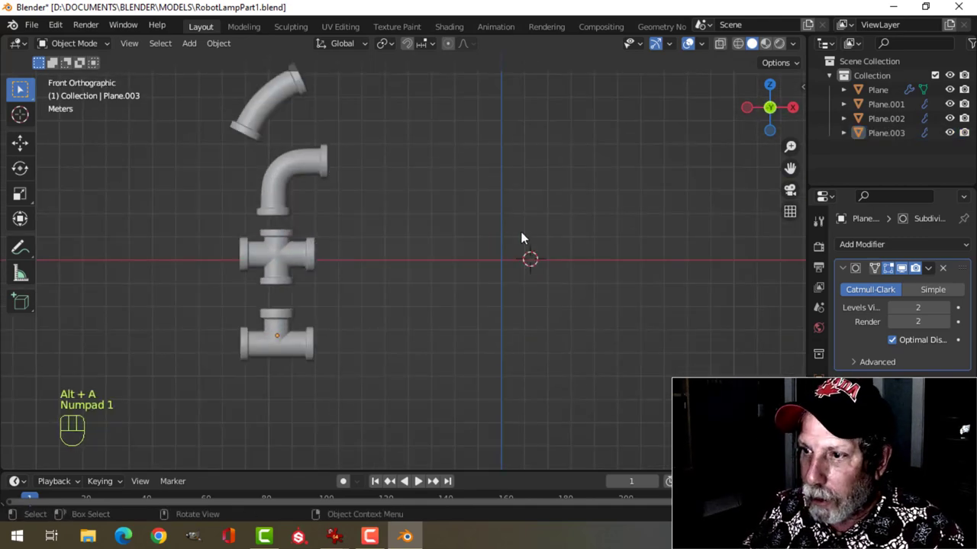
key(shift+c)
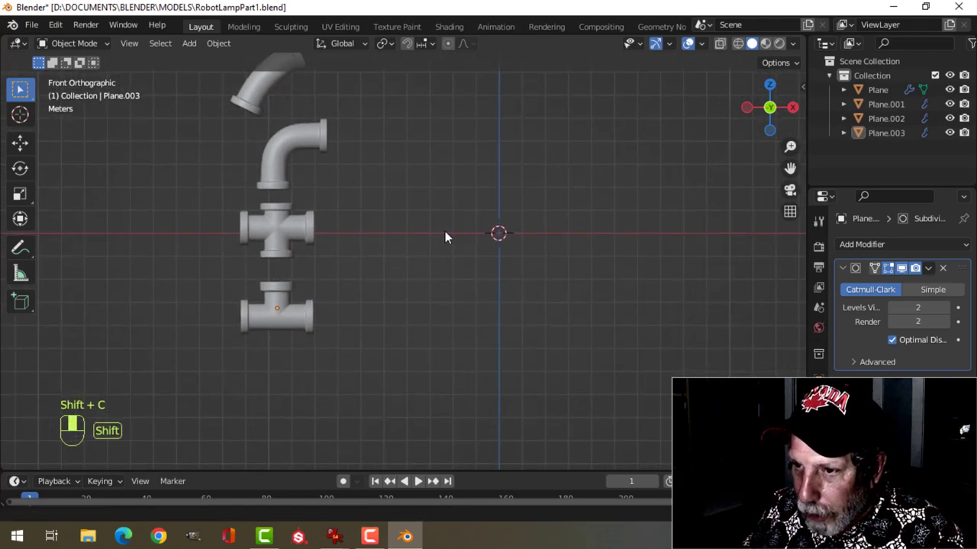
scroll(445, 231, down, 1)
Switch to IrfanView to examine how the pipe fittings join in robotlamp.jpg, and return to Blender
mouse_move(335, 538)
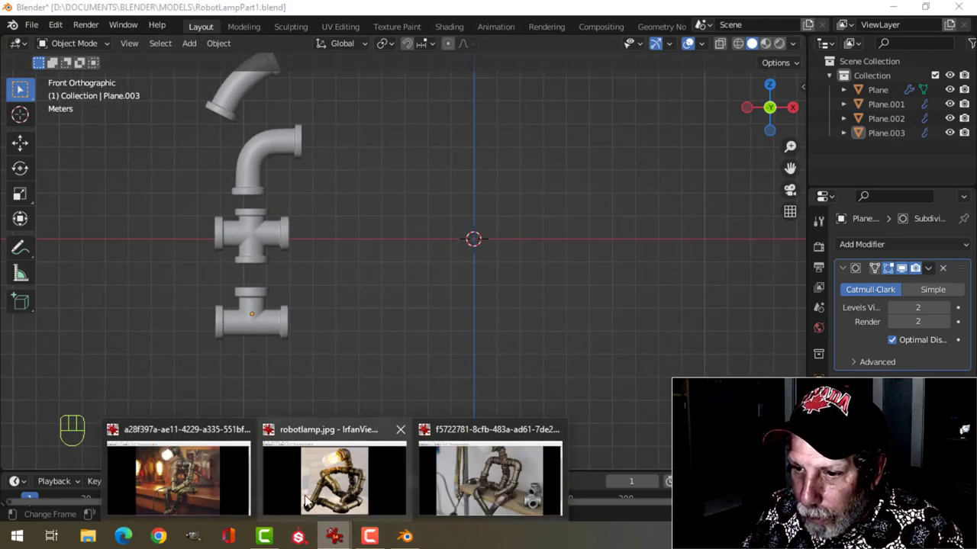
click(335, 496)
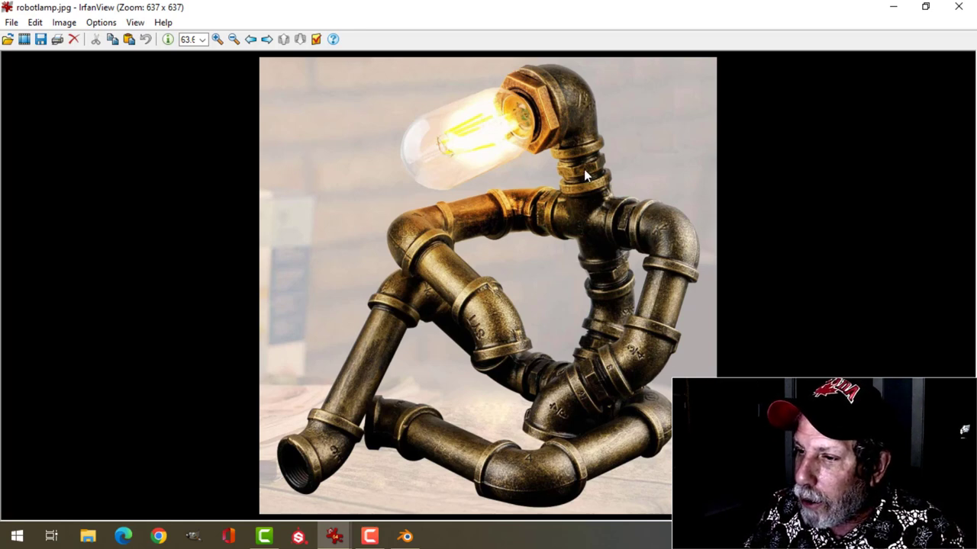
click(416, 538)
Inspect the cross fitting's mesh up close in Edit Mode and return to Object Mode
mouse_move(415, 266)
shift+middle_down()
mouse_move(428, 283)
mouse_move(409, 261)
shift+middle_up()
scroll(396, 283, up, 2)
click(249, 244)
key(Tab)
scroll(389, 260, up, 2)
key(alt+a)
scroll(332, 261, up, 1)
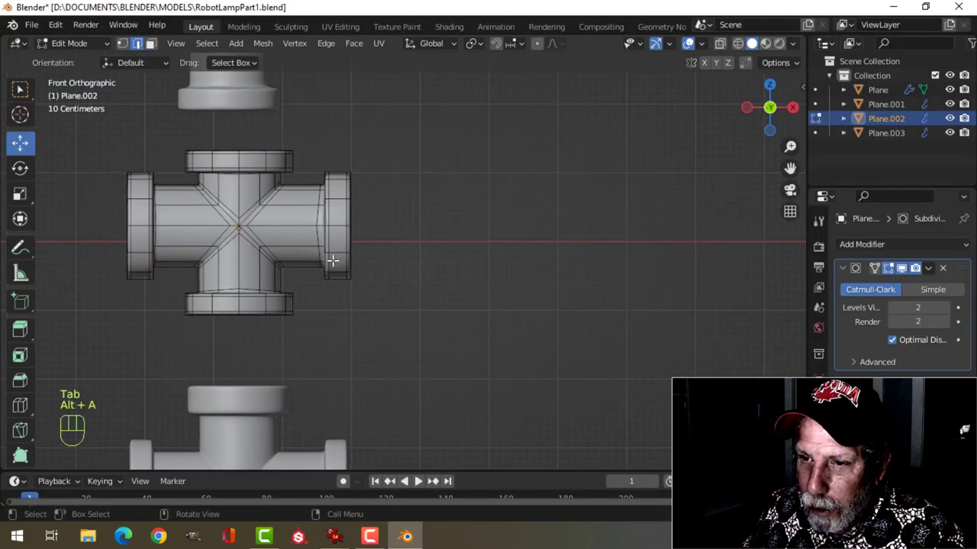
scroll(333, 261, up, 1)
scroll(327, 257, down, 5)
shift+scroll(375, 200, up, 3)
key(Tab)
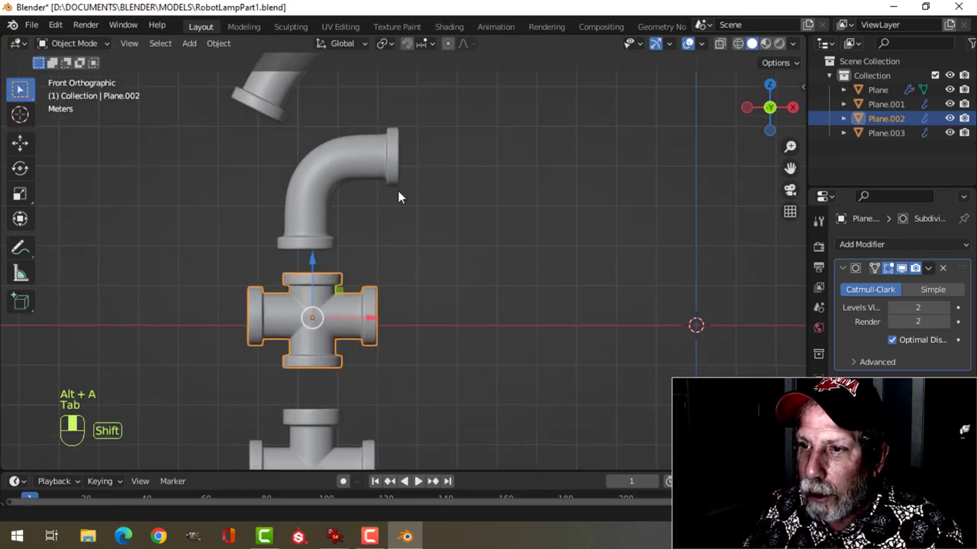
Open the 90-degree elbow's mesh in Edit Mode with nothing selected
shift+scroll(399, 196, up, 2)
click(359, 211)
key(Tab)
scroll(412, 212, up, 3)
scroll(432, 266, down, 1)
key(alt+a)
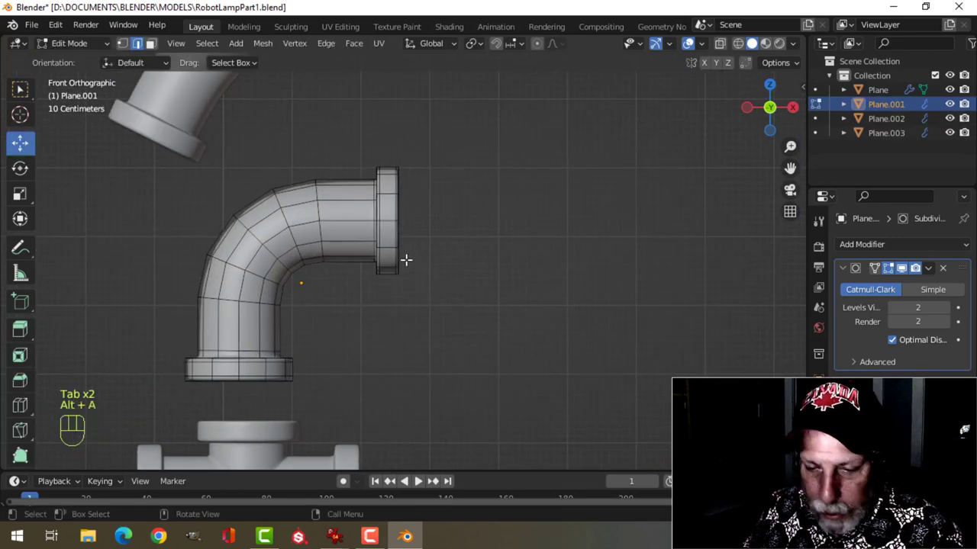
Duplicate the edge loop behind the elbow's side collar and move the copy about 3.91 m along X
scroll(397, 233, down, 3)
shift+middle_drag(420, 246, 374, 242)
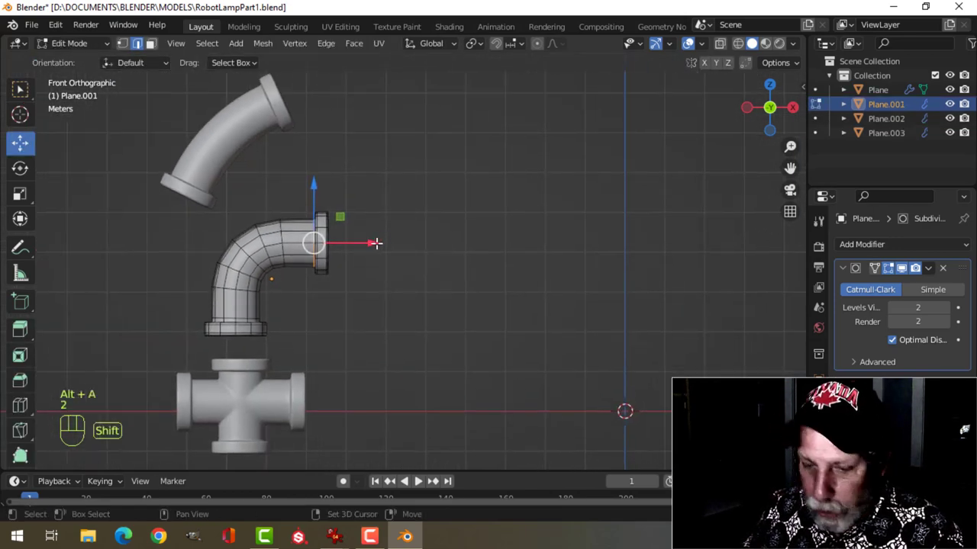
key(shift+d)
right_click(366, 244)
key(g)
key(x)
click(526, 242)
scroll(613, 226, up, 5)
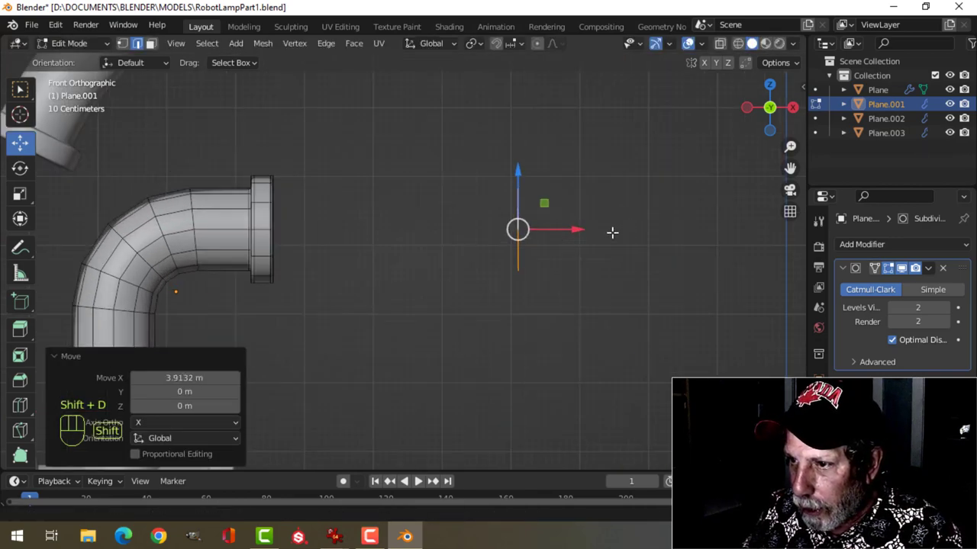
Flatten the duplicated edge loop by scaling it to 0 along X and separate it into its own object
key(s)
key(x)
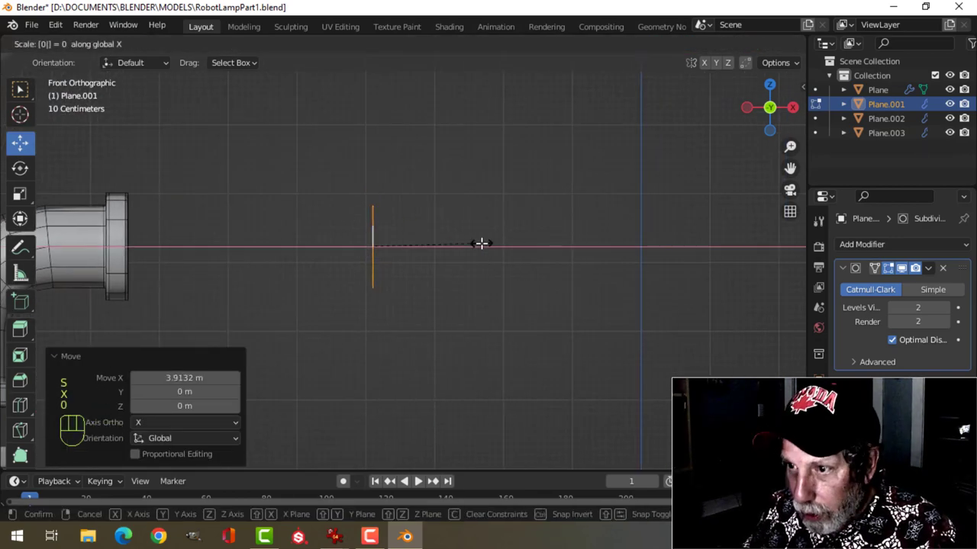
click(481, 243)
key(p)
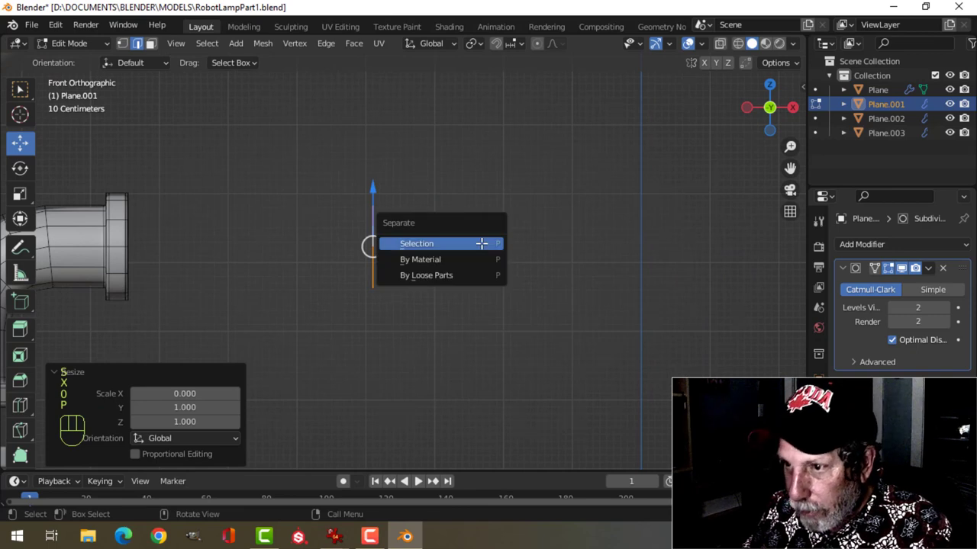
click(481, 243)
Open the separated loop in Edit Mode and move it along X to the elbow's side opening
key(Tab)
click(371, 246)
key(Tab)
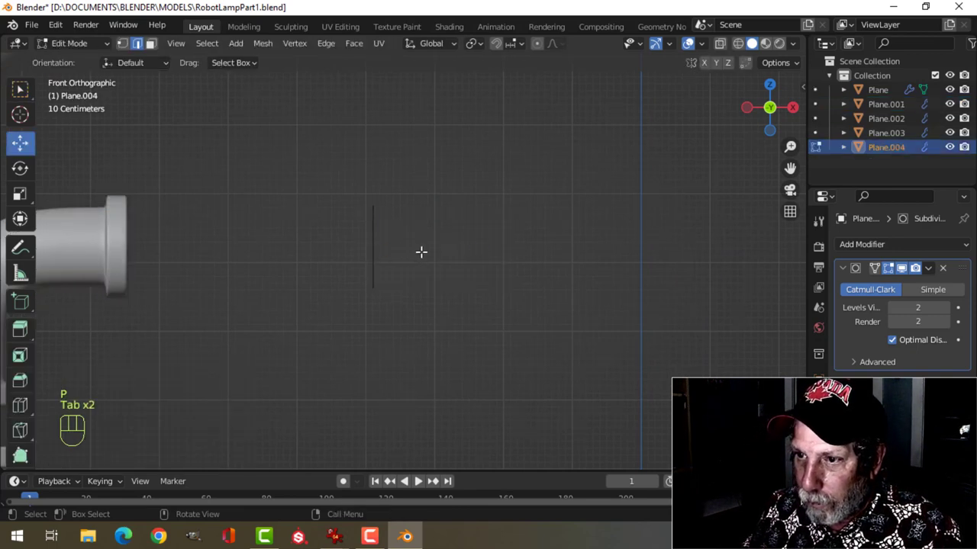
drag(448, 253, 387, 247)
drag(273, 246, 191, 245)
shift+middle_drag(190, 244, 449, 266)
Extrude the loop about 4.54 m along X into a straight pipe
key(e)
right_click(442, 266)
drag(387, 266, 701, 255)
scroll(609, 266, down, 2)
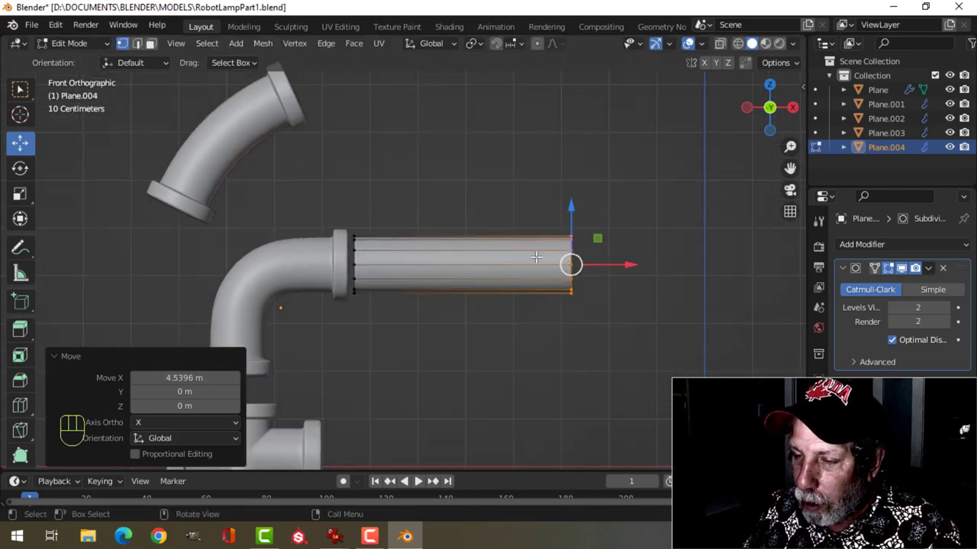
middle_drag(538, 261, 451, 273)
Switch to IrfanView to examine how straight pipes meet the fittings in the seated robot lamp photo, and return to Blender
mouse_move(334, 536)
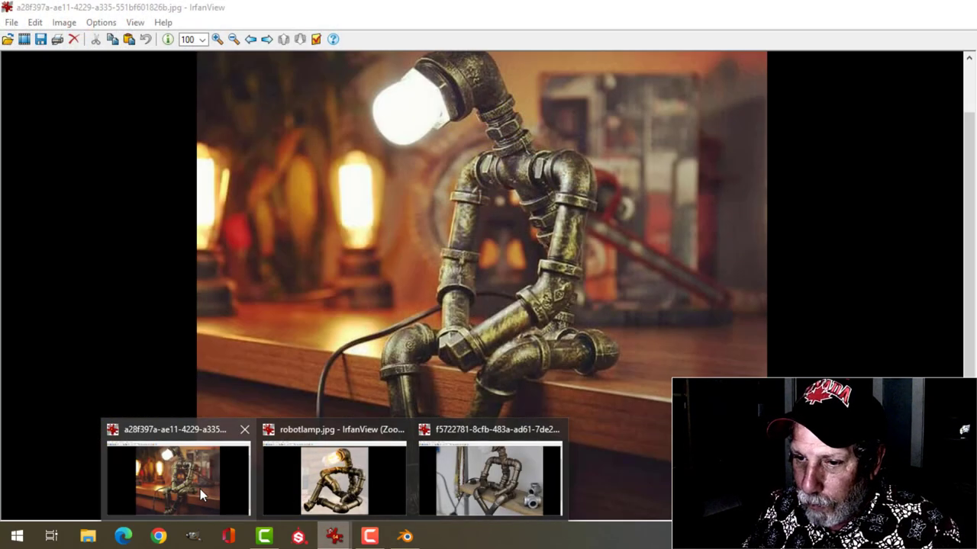
click(200, 489)
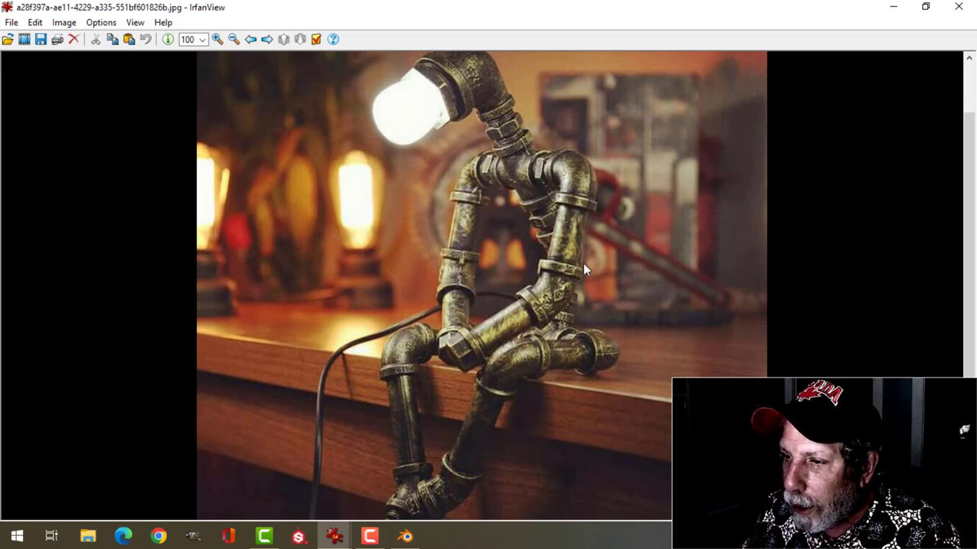
click(405, 536)
Move the whole pipe about 0.05 m along X towards the elbow and add an edge loop close to its elbow end
scroll(339, 277, up, 5)
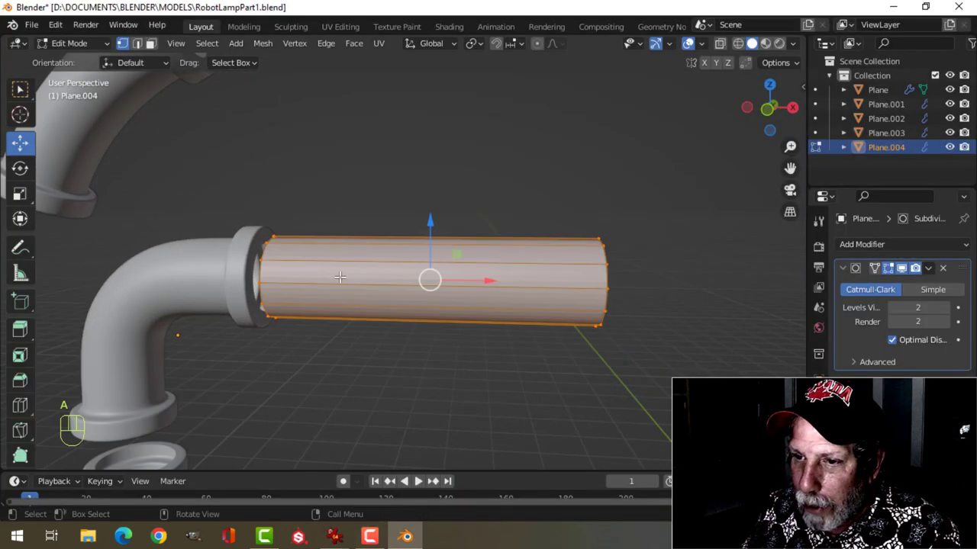
mouse_move(479, 280)
mouse_down()
mouse_move(464, 283)
mouse_move(486, 282)
mouse_move(476, 281)
mouse_up()
shift+middle_drag(283, 243, 323, 192)
scroll(331, 165, up, 2)
key(ctrl+r)
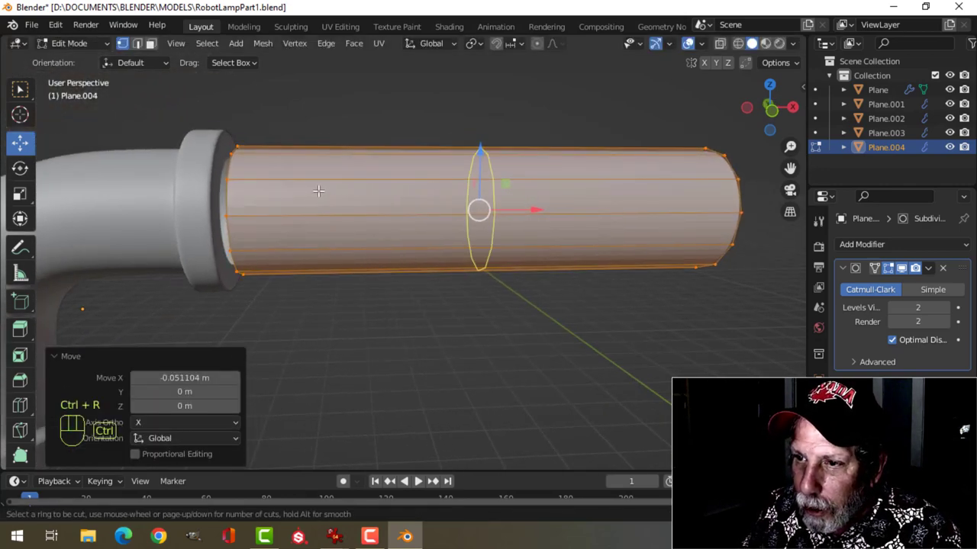
click(320, 193)
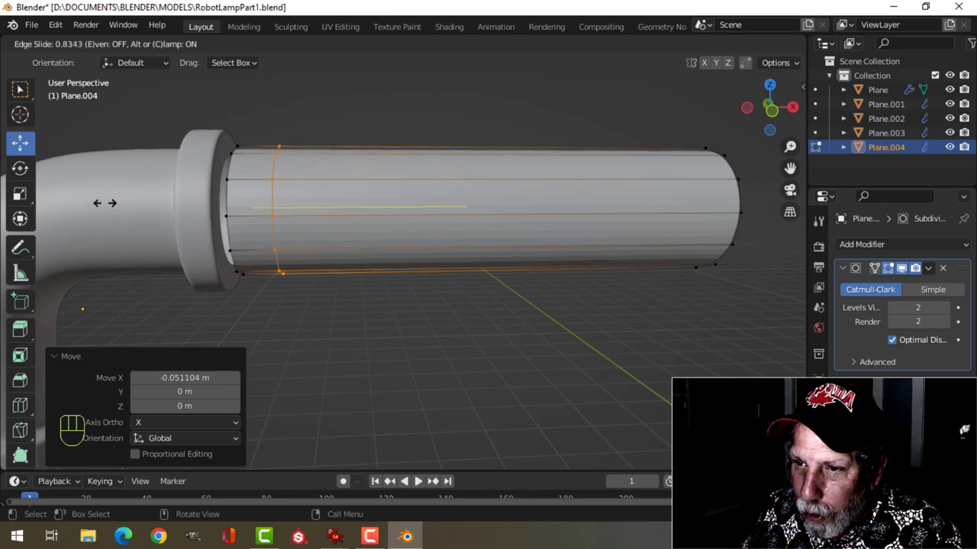
click(104, 203)
key(alt+a)
Extrude the face ring at the pipe's elbow end in place and shrink it inward with Shrink/Fatten
shift+middle_drag(246, 206, 305, 204)
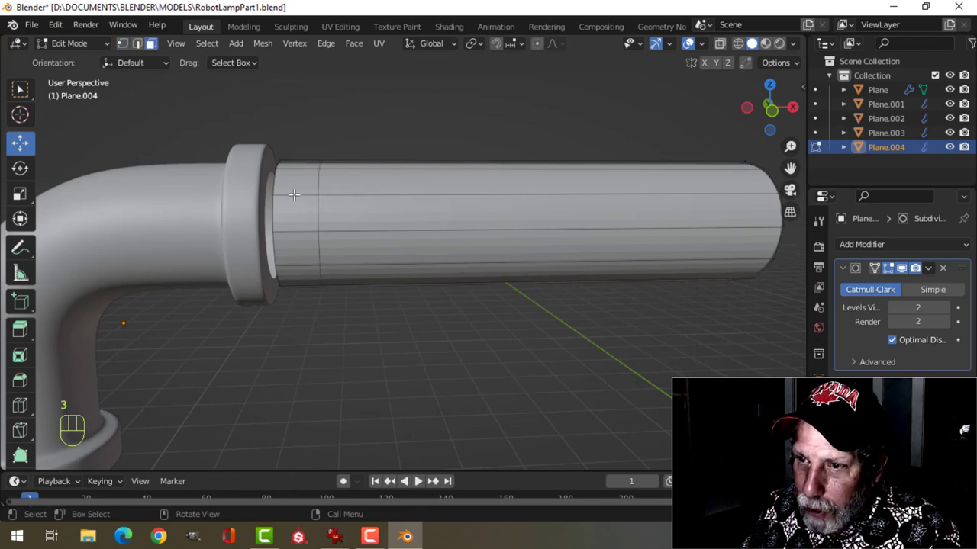
alt+click(294, 194)
middle_drag(294, 195, 395, 216)
key(e)
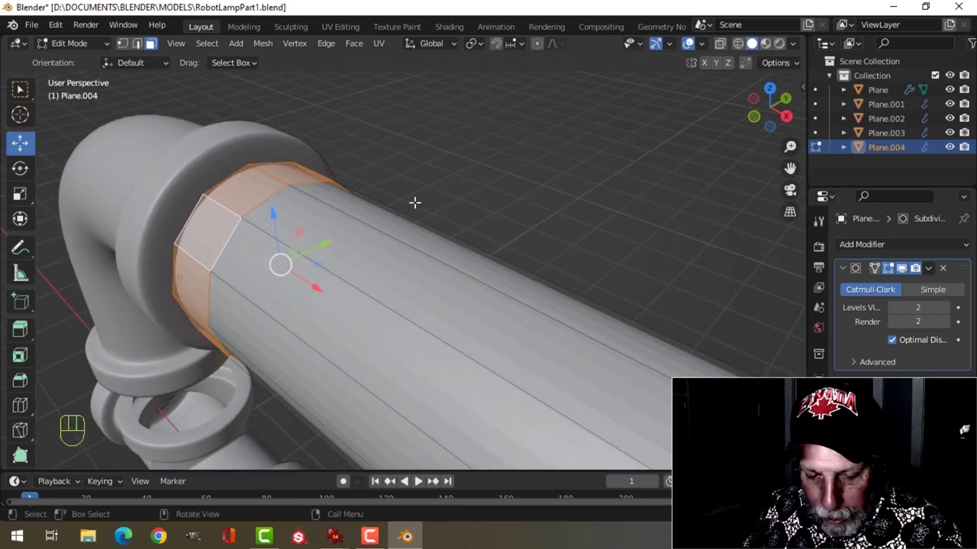
right_click(414, 201)
key(alt+s)
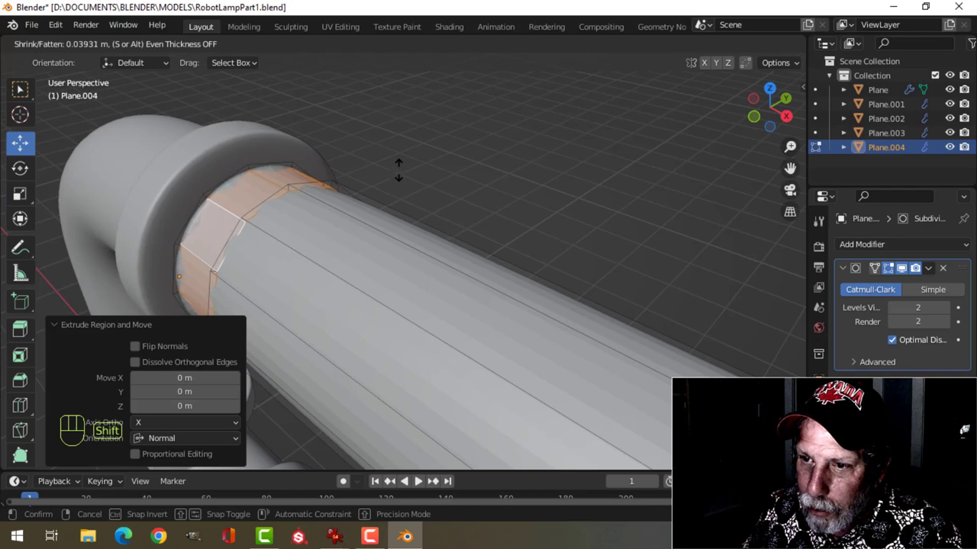
click(397, 170)
middle_drag(397, 170, 356, 187)
scroll(356, 187, up, 3)
key(alt+a)
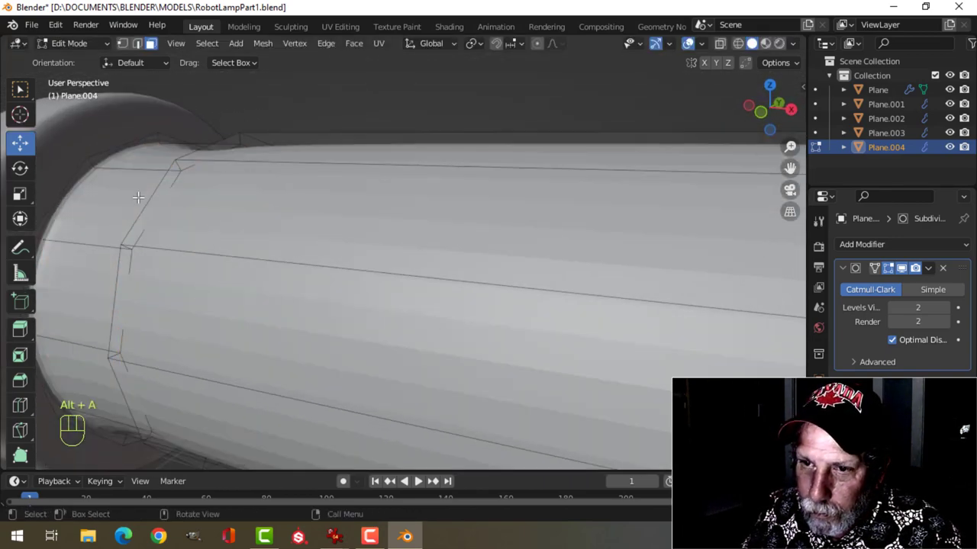
Turn off the Subdivision modifier's viewport display and delete the leftover face ring at the pipe's open end
shift+middle_drag(138, 197, 360, 199)
click(903, 270)
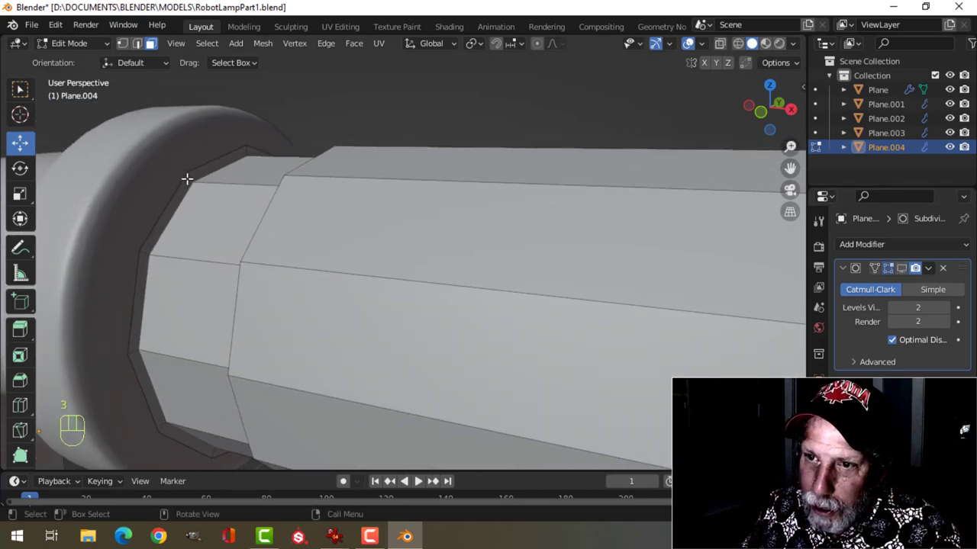
alt+shift+click(191, 182)
middle_drag(191, 181, 532, 269)
key(x)
click(310, 203)
Adjust the whole pipe's fit in the elbow by moving it -0.18183 m and 0.14291 m along X
key(a)
scroll(632, 292, down, 2)
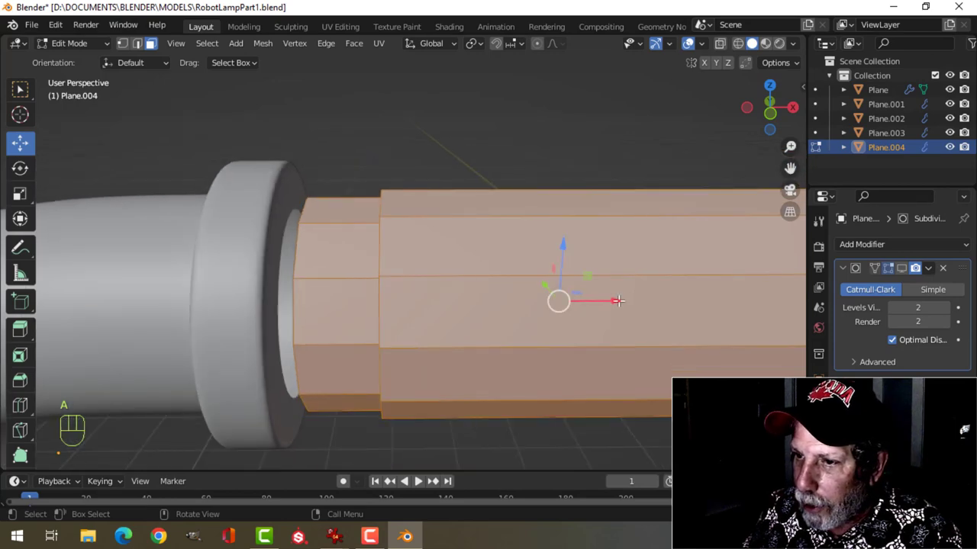
drag(617, 301, 580, 304)
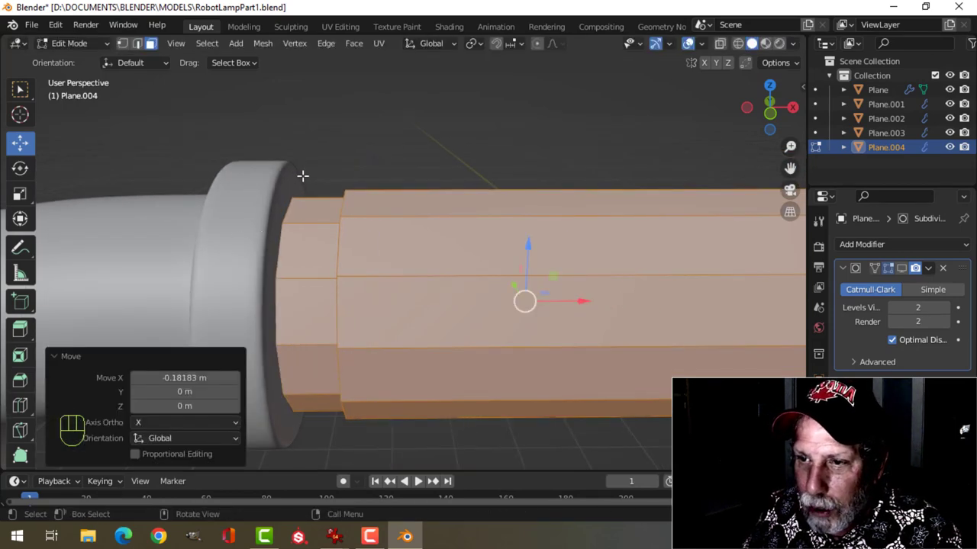
middle_drag(297, 193, 320, 195)
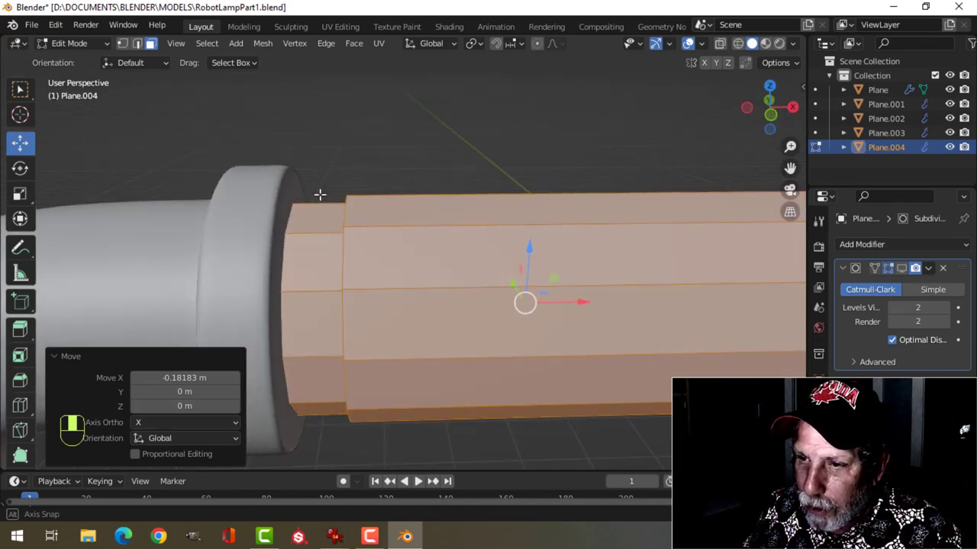
drag(578, 300, 609, 301)
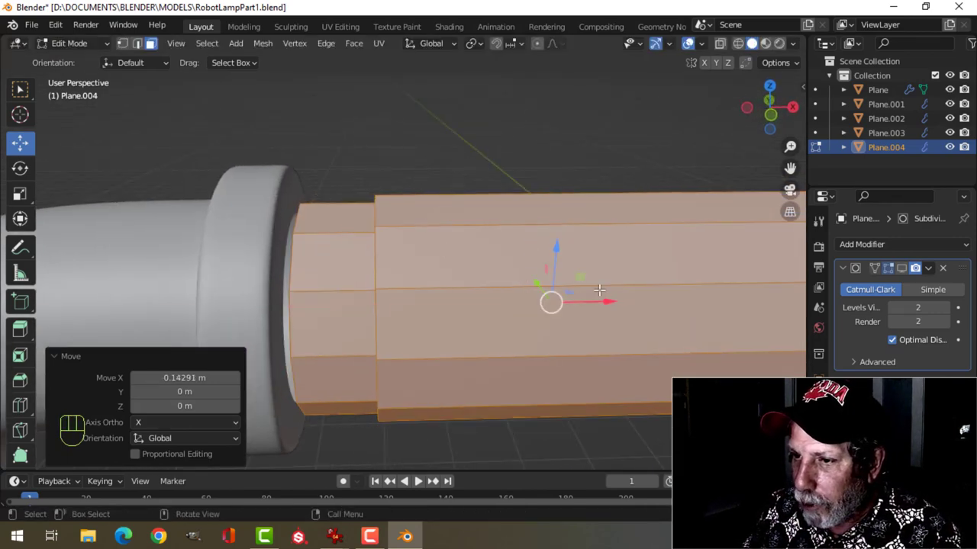
middle_drag(609, 301, 512, 218)
Add six evenly spaced loop cuts around the pipe's narrowed end
key(alt+a)
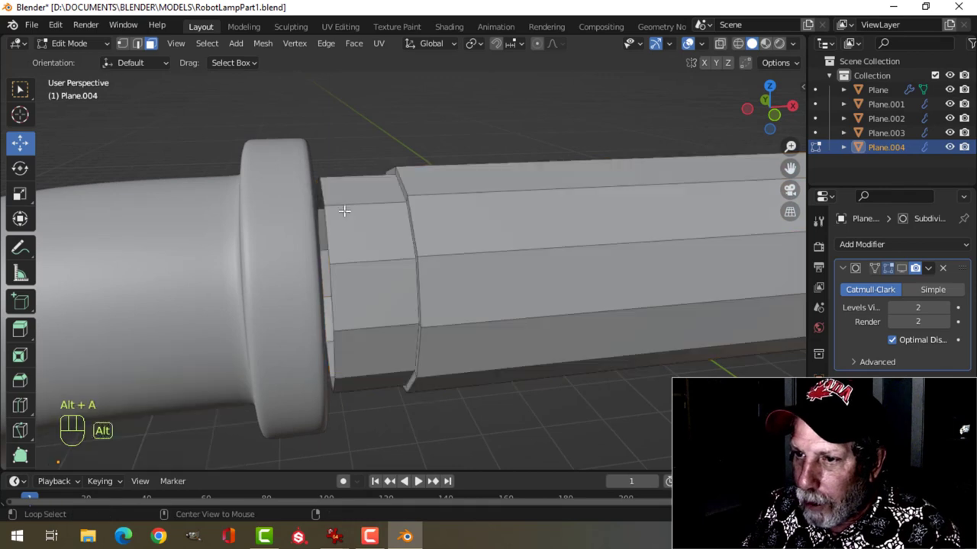
key(ctrl+r)
scroll(353, 208, up, 1)
scroll(354, 207, up, 3)
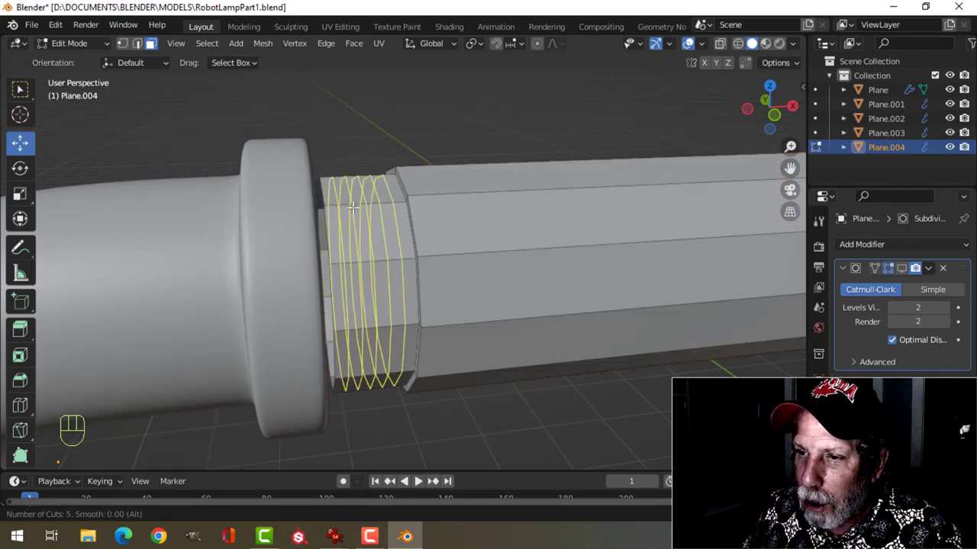
scroll(353, 208, up, 1)
click(353, 208)
right_click(389, 214)
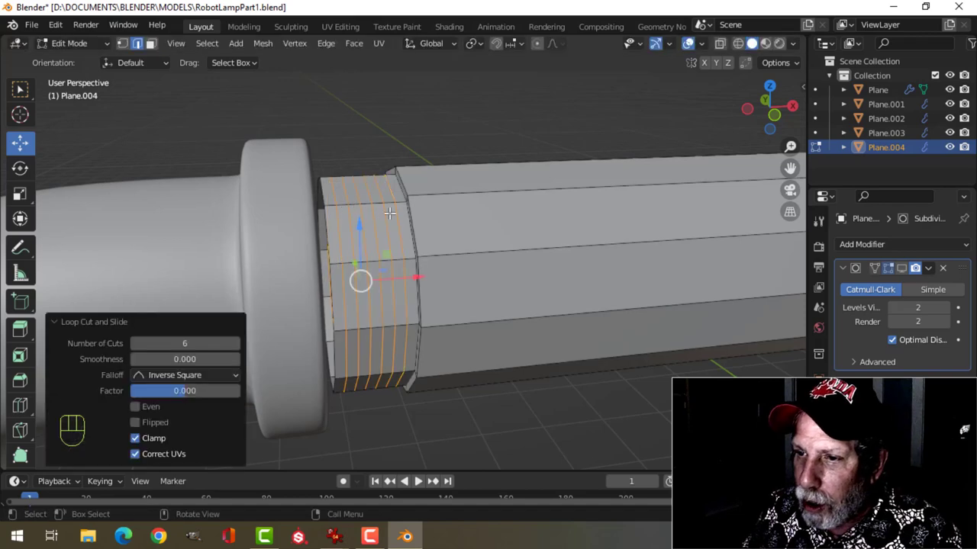
Extrude three alternate face rings on the narrowed end and offset them outward by -0.0337 m with Shrink/Fatten to form threads
key(3)
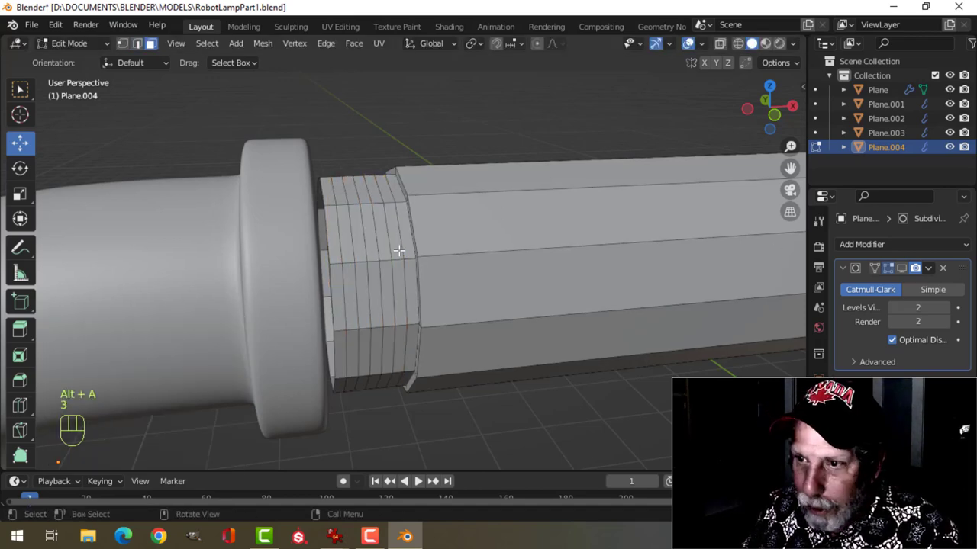
middle_drag(348, 224, 358, 217)
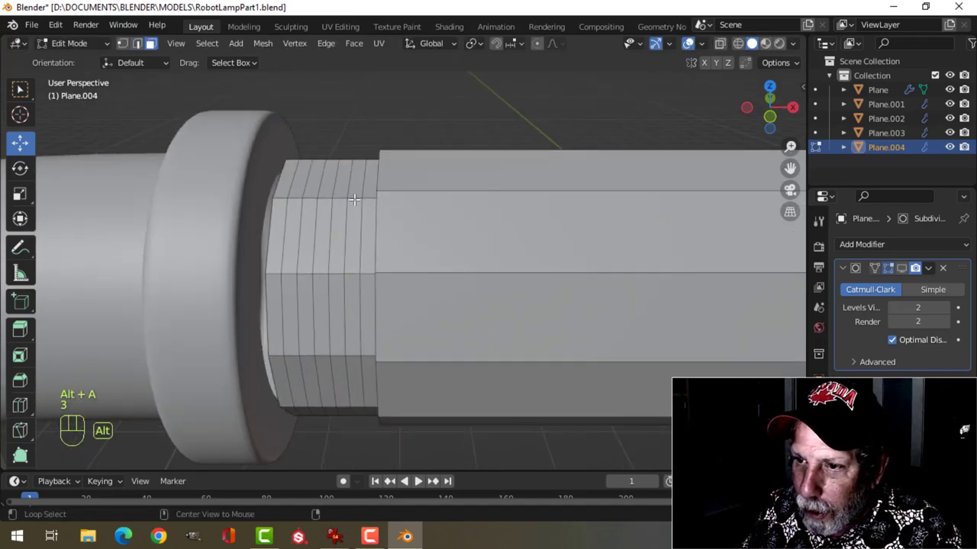
alt+shift+click(354, 200)
alt+shift+click(320, 198)
alt+shift+click(294, 197)
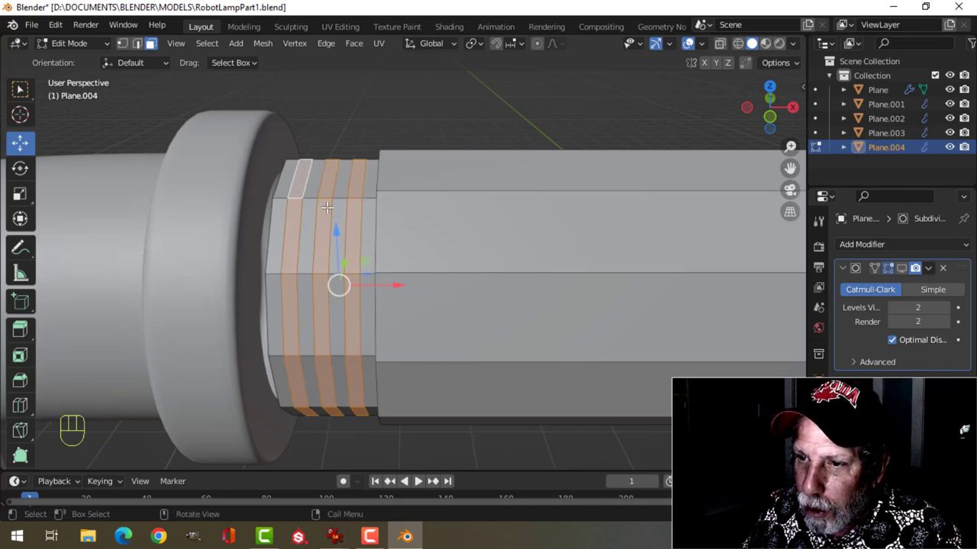
scroll(334, 215, down, 3)
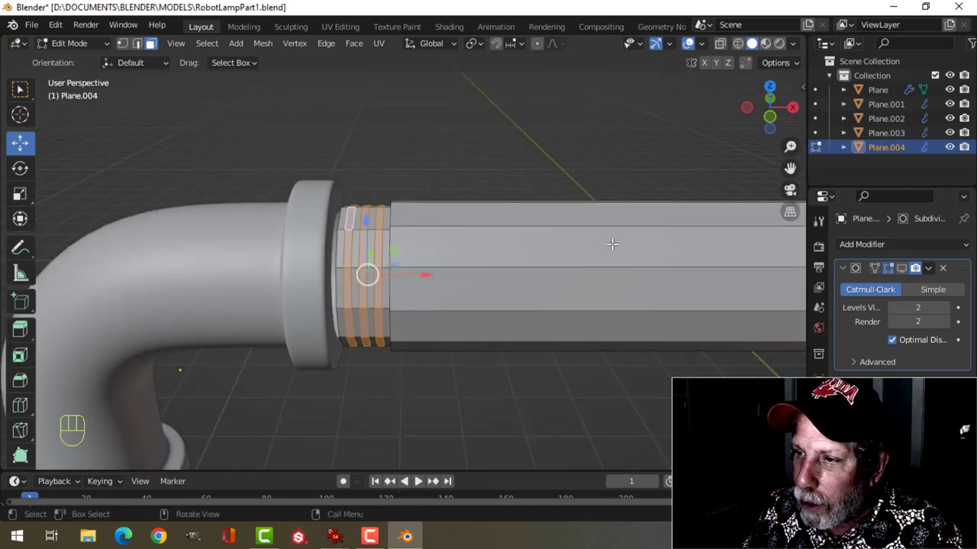
scroll(613, 243, down, 3)
scroll(610, 235, up, 3)
middle_drag(611, 238, 345, 222)
key(e)
right_click(345, 222)
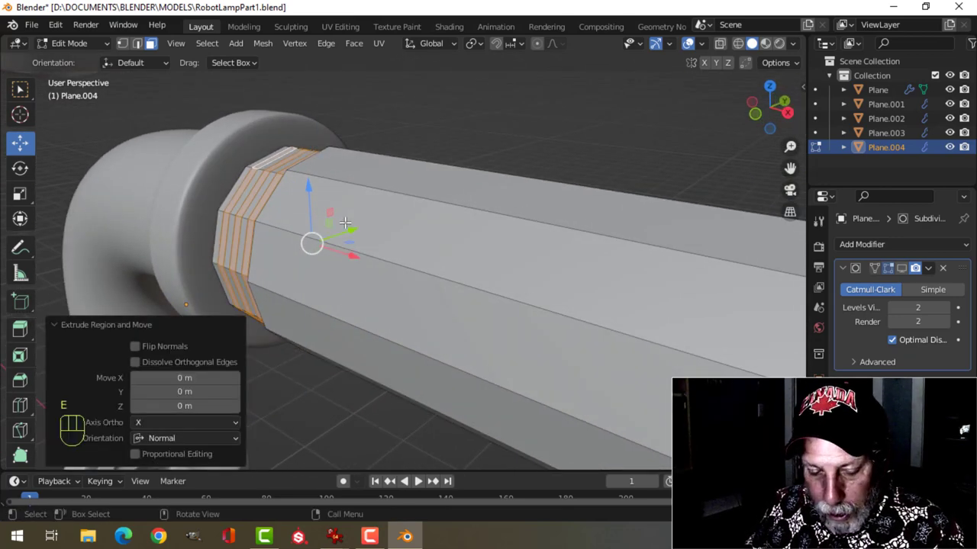
key(alt+s)
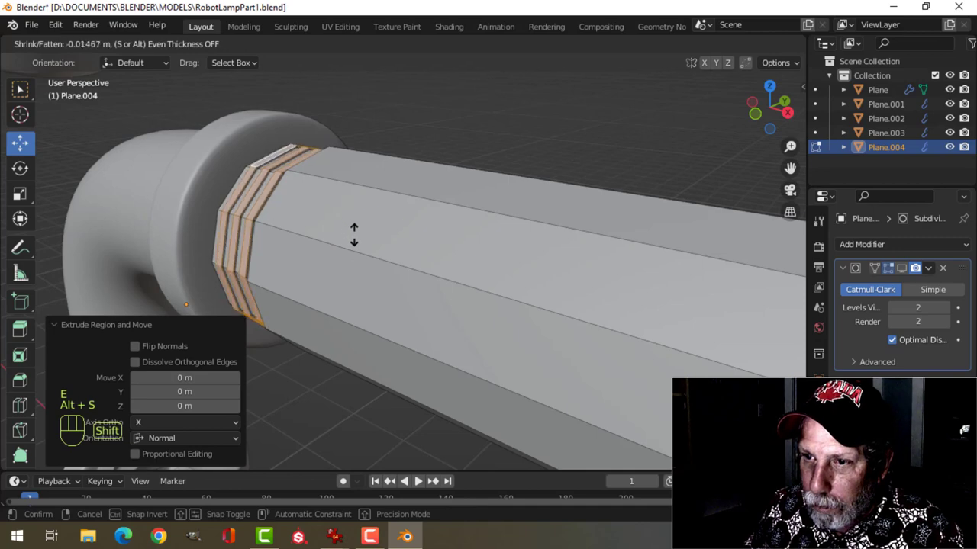
click(359, 251)
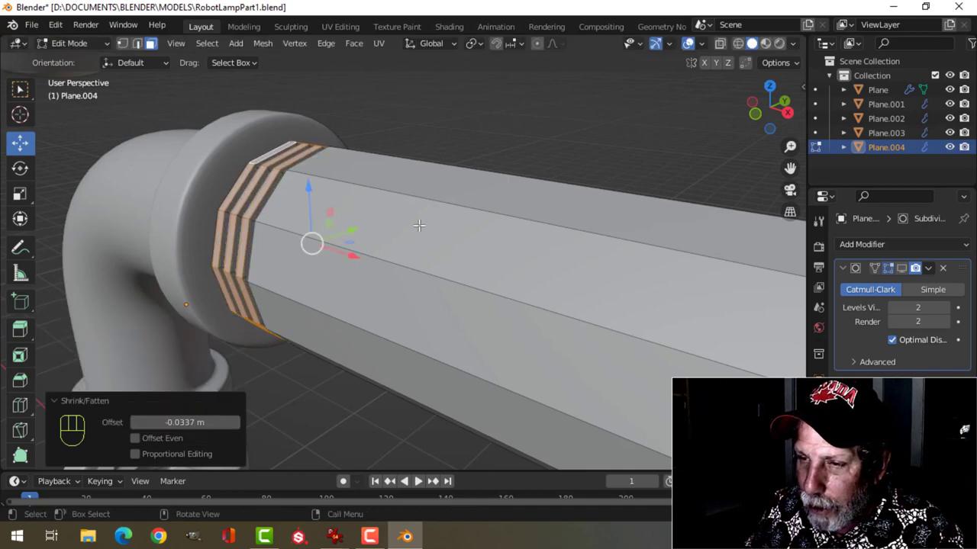
Offset the thread rings by a further -0.00594 m with Shrink/Fatten, deselect everything and return to Object Mode
middle_drag(419, 225, 550, 206)
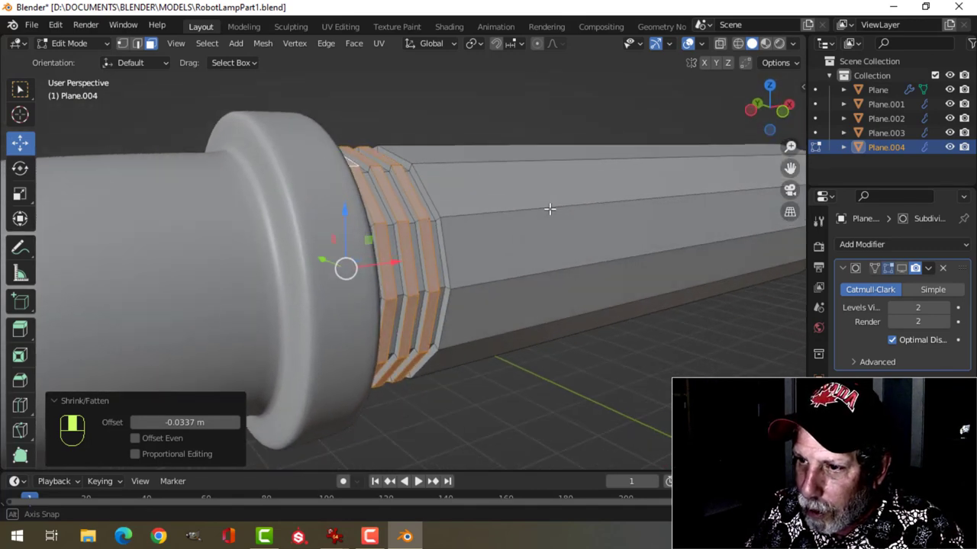
scroll(550, 204, up, 3)
key(alt+s)
key(shift)
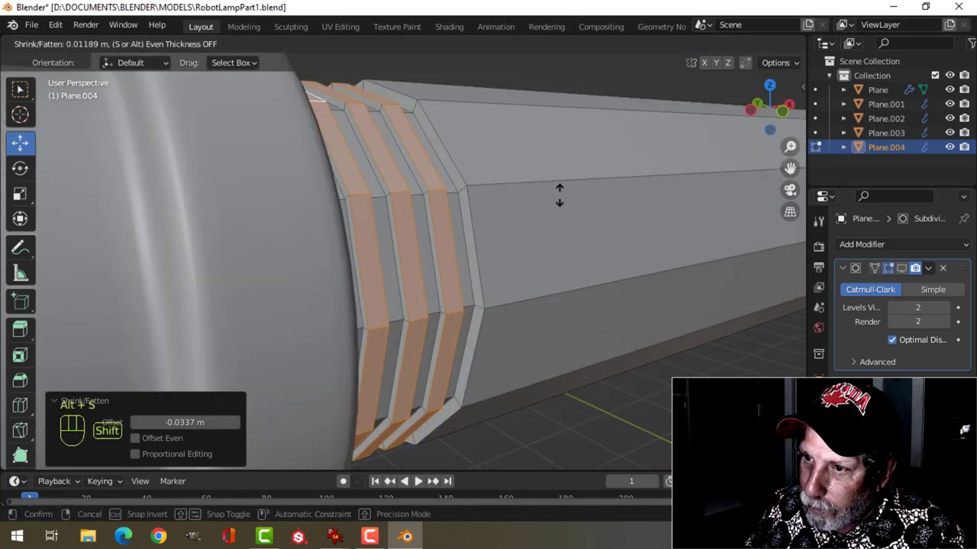
click(554, 223)
middle_drag(554, 222, 458, 219)
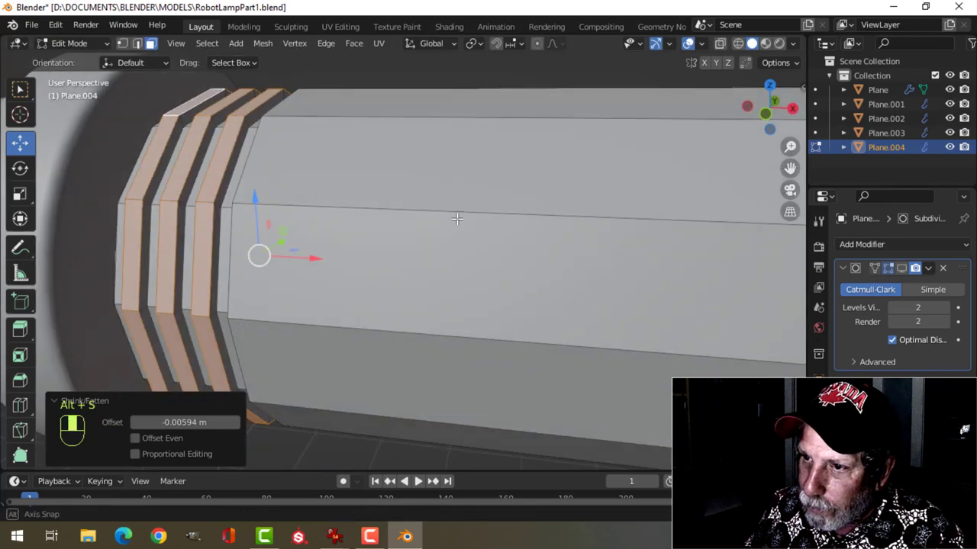
key(alt+a)
key(Tab)
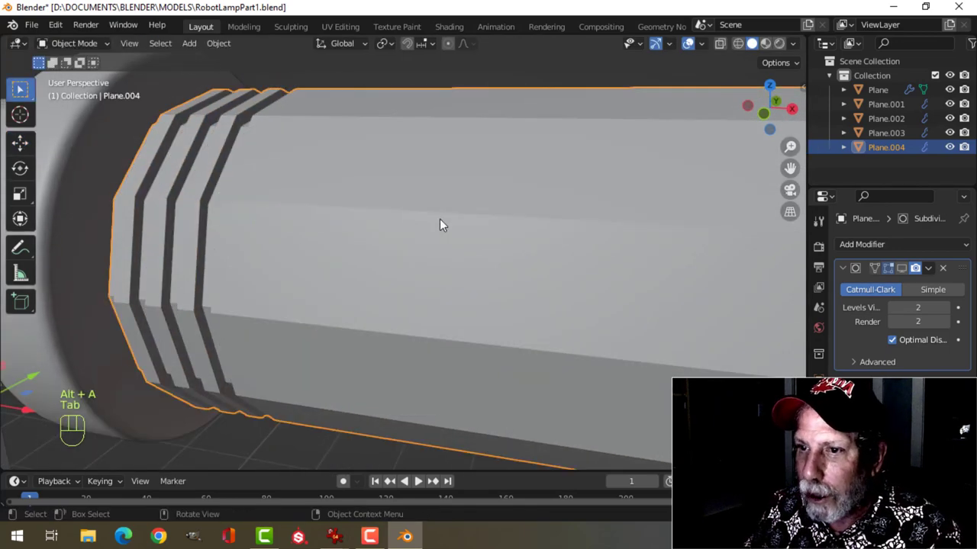
Show the pipe's Subdivision modifier in the viewport, shade the pipe smooth and deselect it
click(906, 268)
scroll(386, 255, down, 2)
right_click(393, 231)
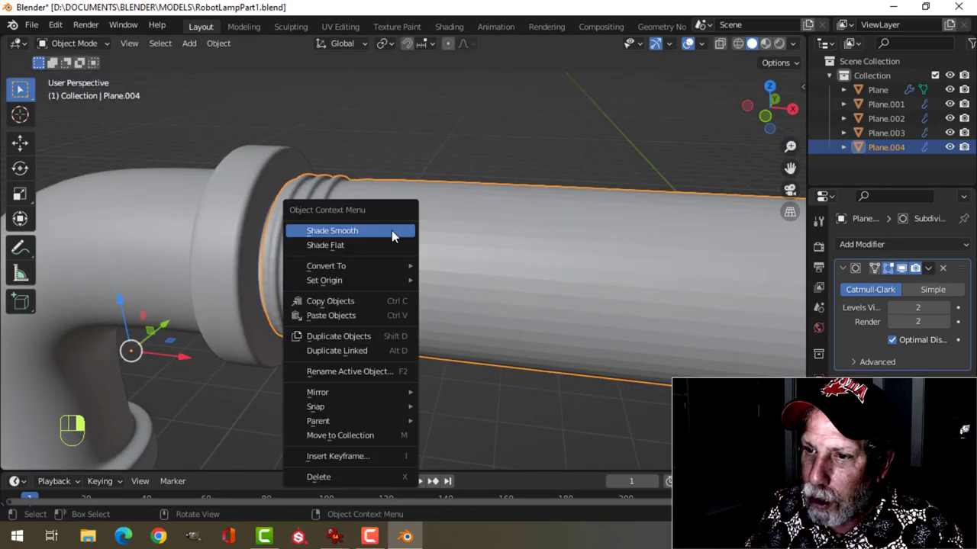
click(392, 231)
key(alt+a)
Add one centred loop cut around each of the three raised thread rings on the pipe's end
scroll(327, 239, up, 3)
mouse_move(340, 236)
shift+middle_down()
mouse_move(352, 249)
mouse_move(324, 242)
shift+middle_up()
click(319, 237)
key(Tab)
scroll(318, 237, up, 2)
scroll(324, 242, up, 1)
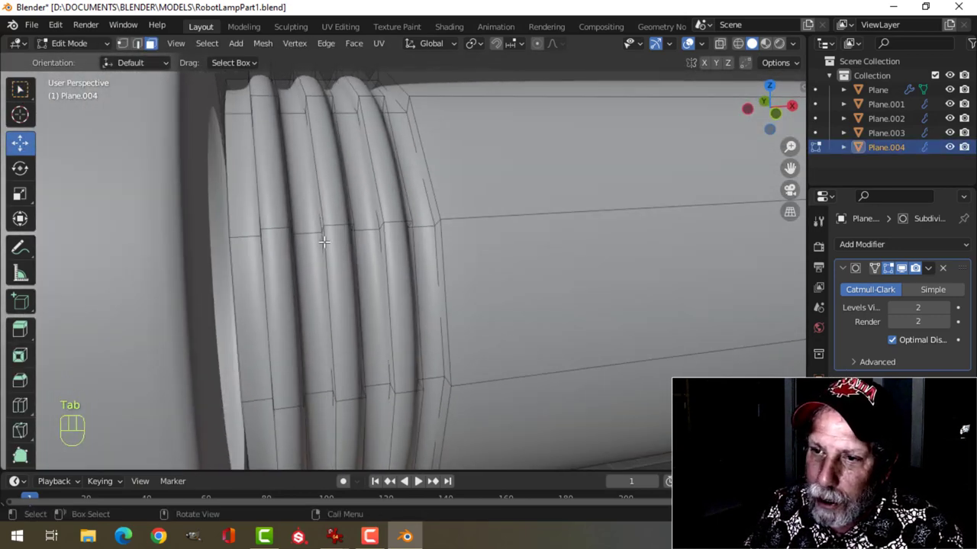
key(ctrl+r)
click(267, 227)
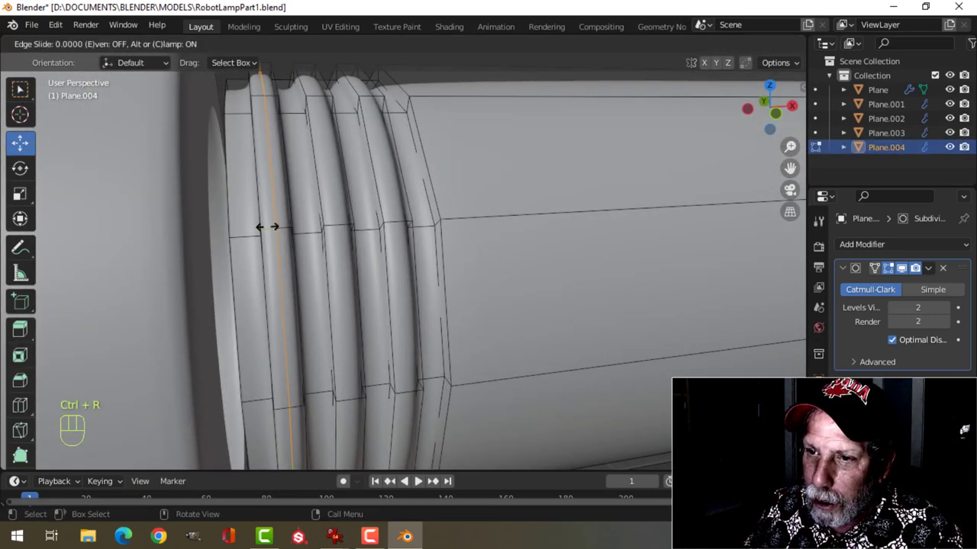
right_click(267, 228)
key(ctrl+r)
click(333, 224)
right_click(333, 224)
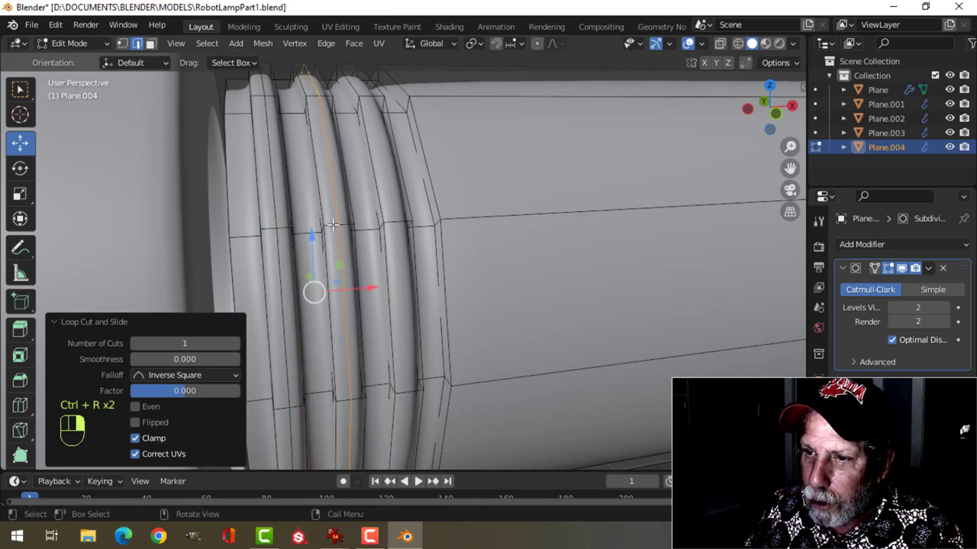
key(ctrl+r)
click(386, 222)
right_click(387, 220)
Bevel the three thread-ring centre loops with a width of 0.0161 m and one segment, and return to Object Mode
alt+shift+click(333, 200)
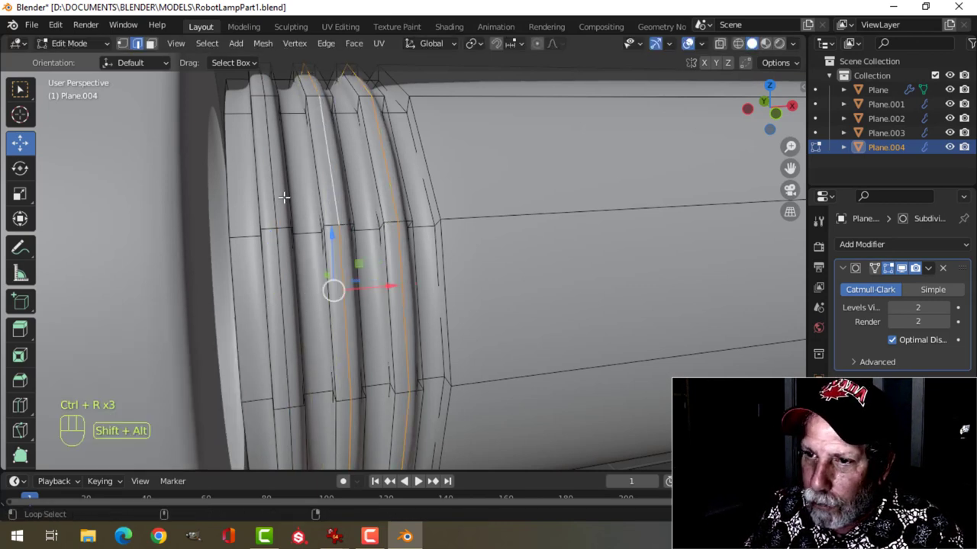
alt+shift+click(274, 187)
key(ctrl+b)
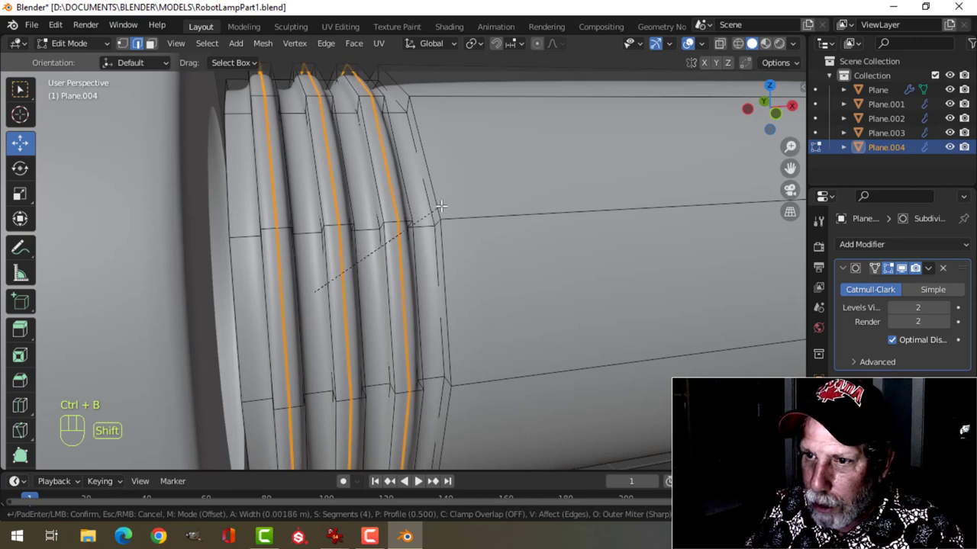
scroll(467, 202, down, 1)
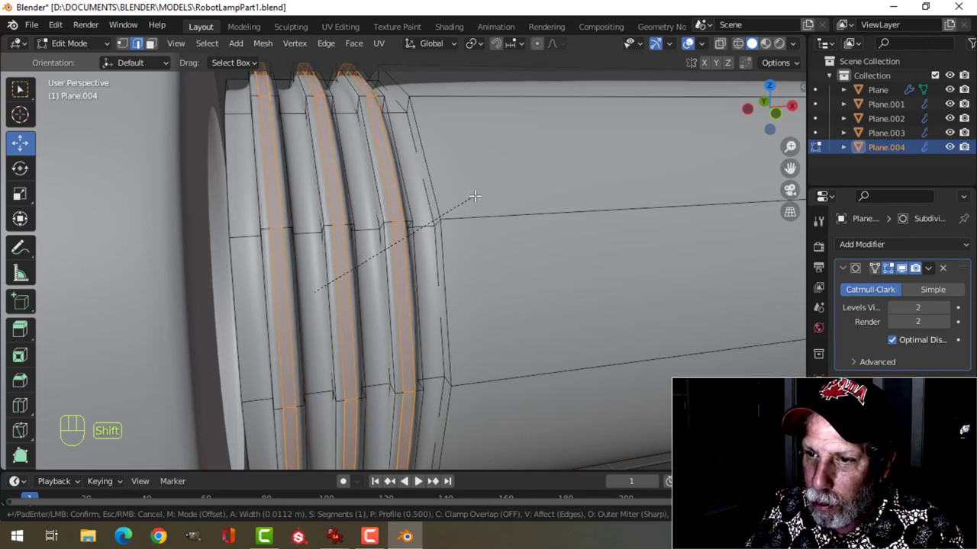
click(489, 189)
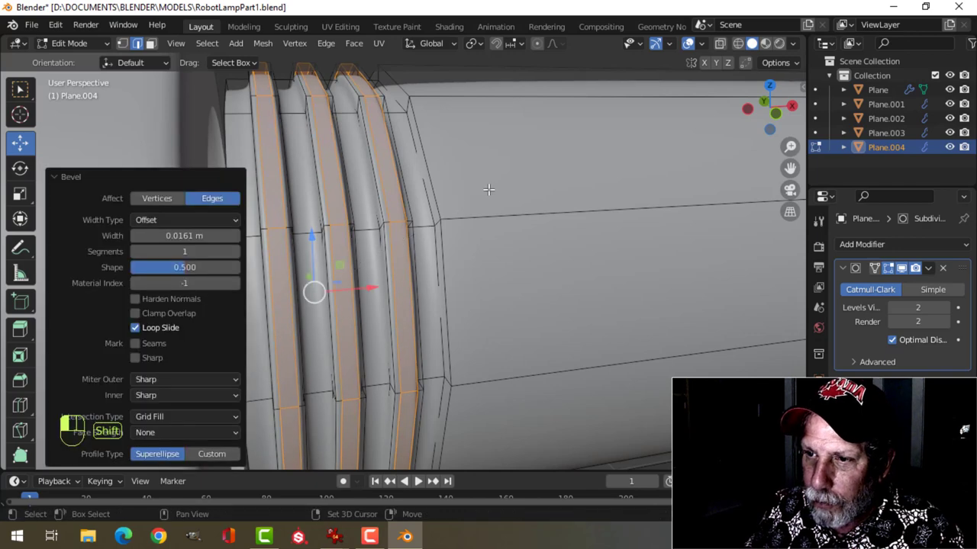
key(Tab)
scroll(418, 232, down, 4)
key(alt+a)
Add a loop cut to the band at the pipe's end, slid towards the first thread with a factor of -0.669
middle_drag(415, 231, 226, 245)
click(352, 245)
key(Tab)
scroll(352, 245, up, 6)
key(alt+a)
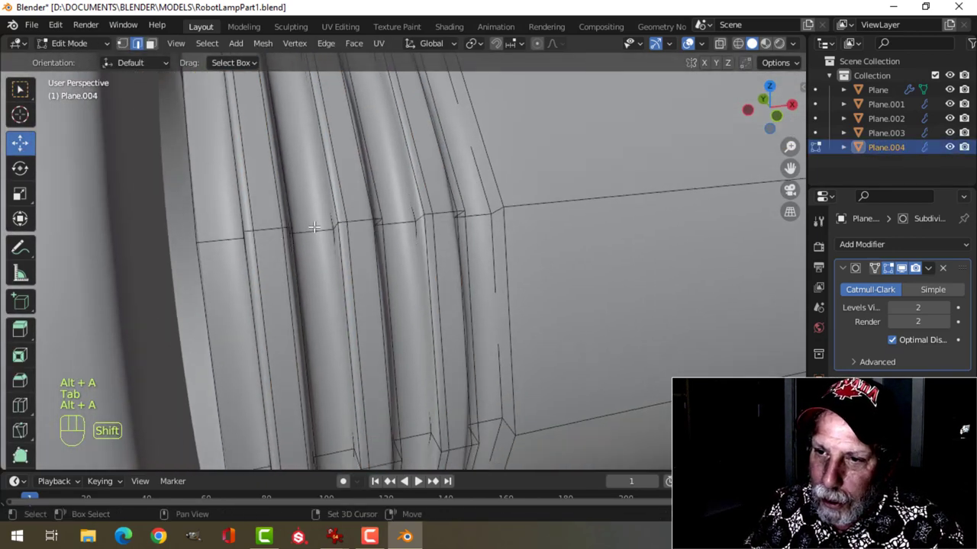
key(ctrl+r)
click(225, 245)
click(244, 285)
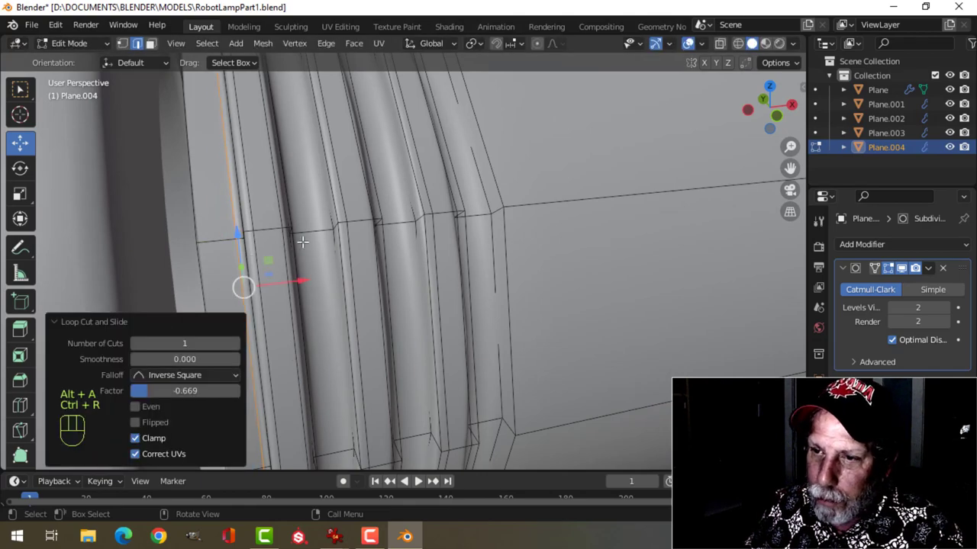
Add one centred loop cut in each of the three recessed bands beside the thread rings
scroll(229, 279, up, 3)
key(ctrl+r)
click(210, 228)
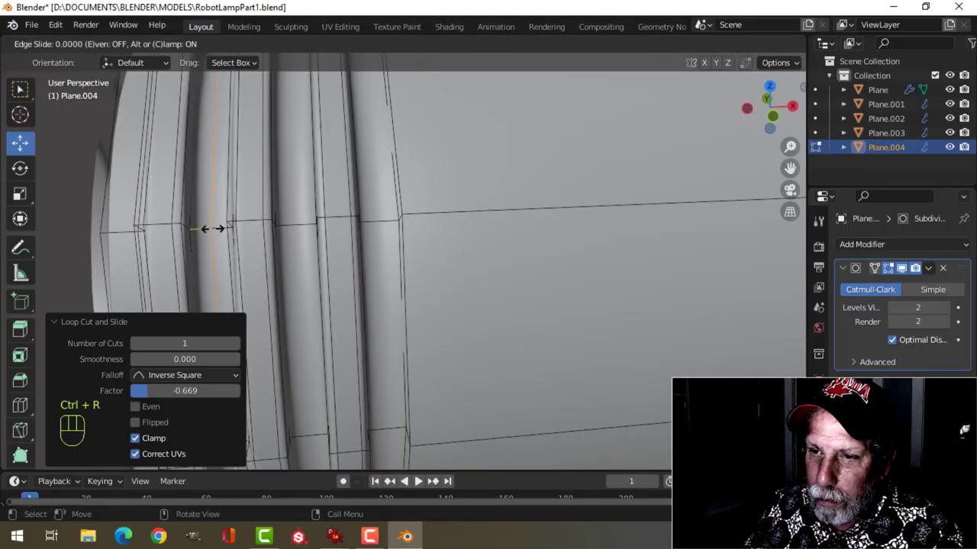
click(210, 228)
key(ctrl+r)
click(302, 228)
right_click(301, 229)
key(ctrl+r)
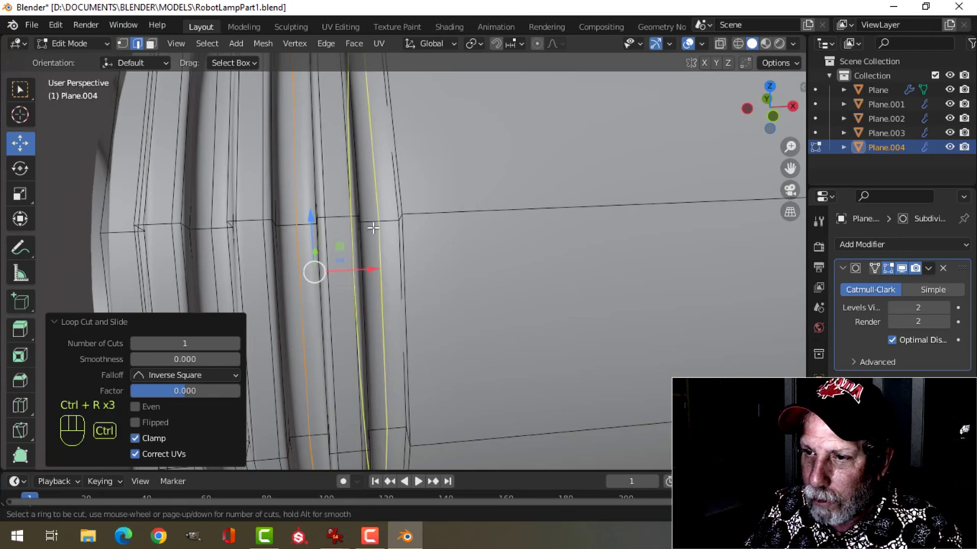
click(373, 227)
right_click(373, 228)
Bevel the three recessed-band loops by about 0.0175 m with one segment, return to Object Mode and deselect
alt+shift+click(295, 198)
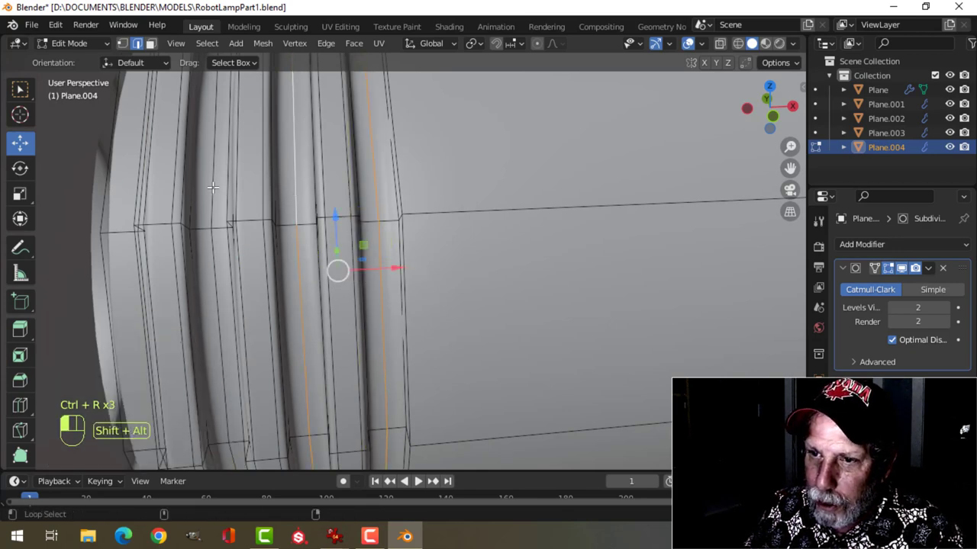
alt+shift+click(213, 187)
key(ctrl+b)
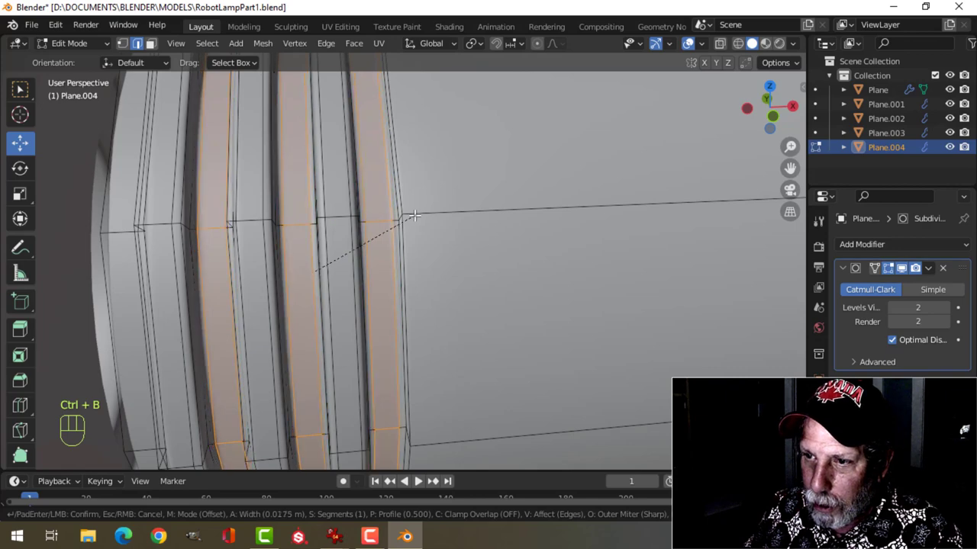
click(414, 216)
key(Tab)
scroll(434, 219, down, 3)
key(alt+a)
scroll(436, 221, down, 3)
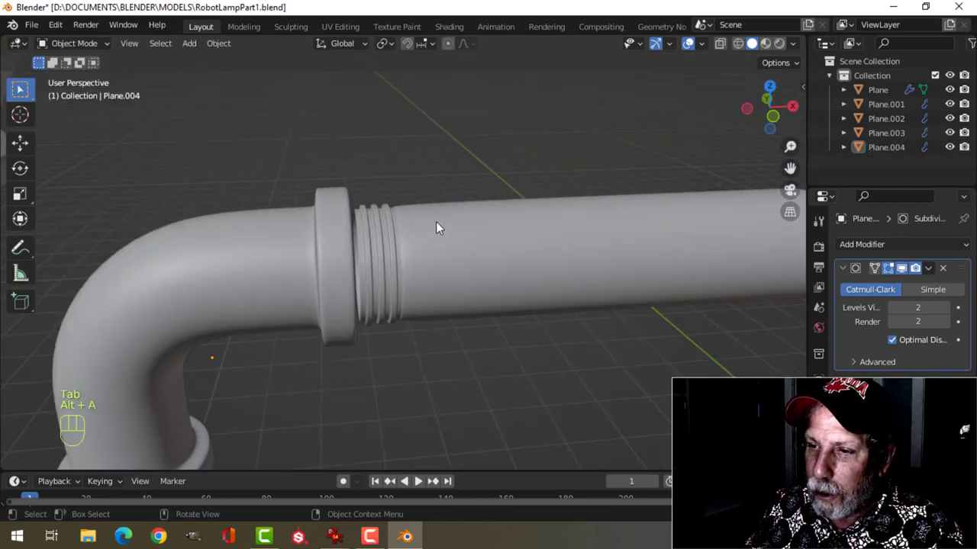
Add a single loop cut around the middle of the pipe's long plain section
middle_drag(436, 221, 399, 257)
scroll(377, 222, up, 4)
scroll(344, 229, down, 3)
scroll(386, 233, down, 2)
click(404, 258)
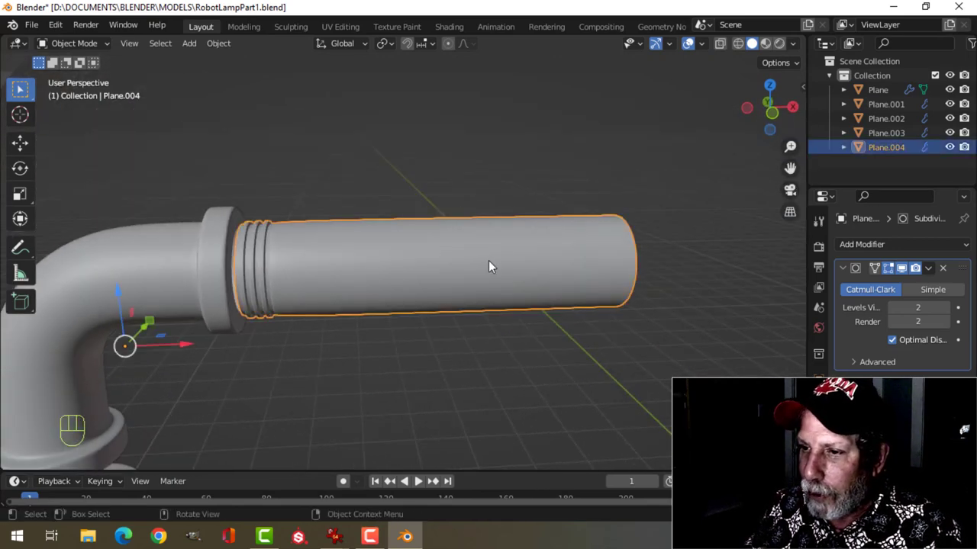
key(Tab)
key(ctrl+r)
click(447, 245)
key(alt+a)
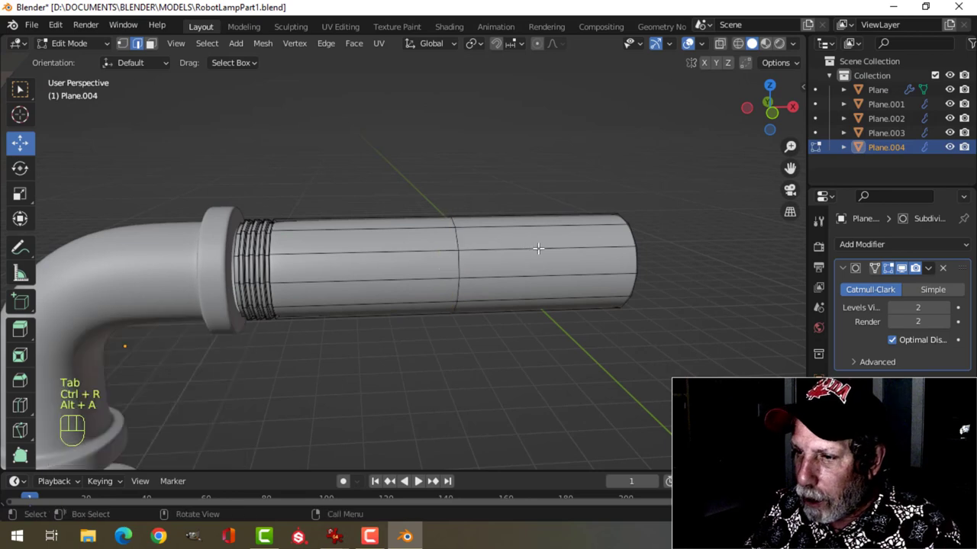
Delete the vertices of the pipe's far end loop so that only the threaded half remains
shift+middle_drag(620, 242, 545, 240)
alt+shift+click(553, 234)
key(x)
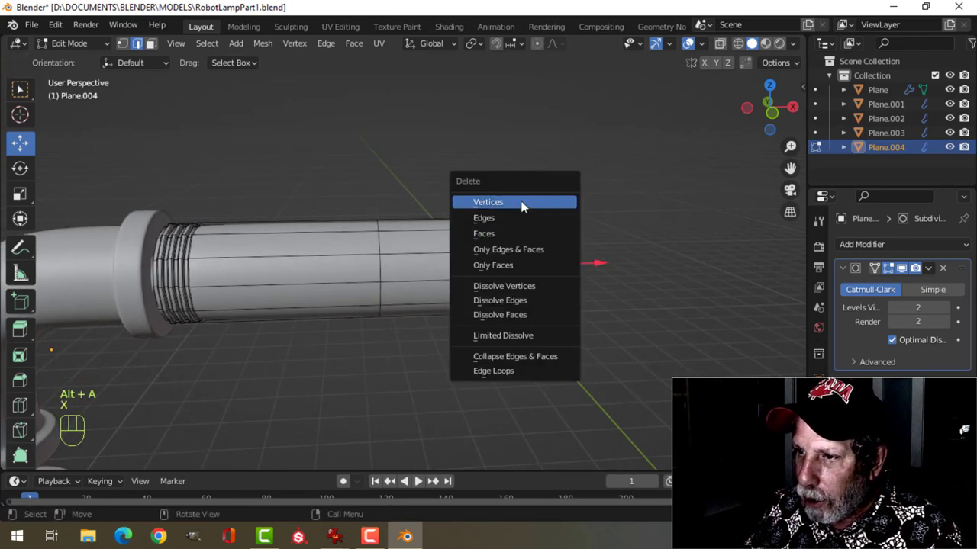
click(489, 201)
Select the edge loop at the pipe's cut end and snap the 3D cursor to it
key(a)
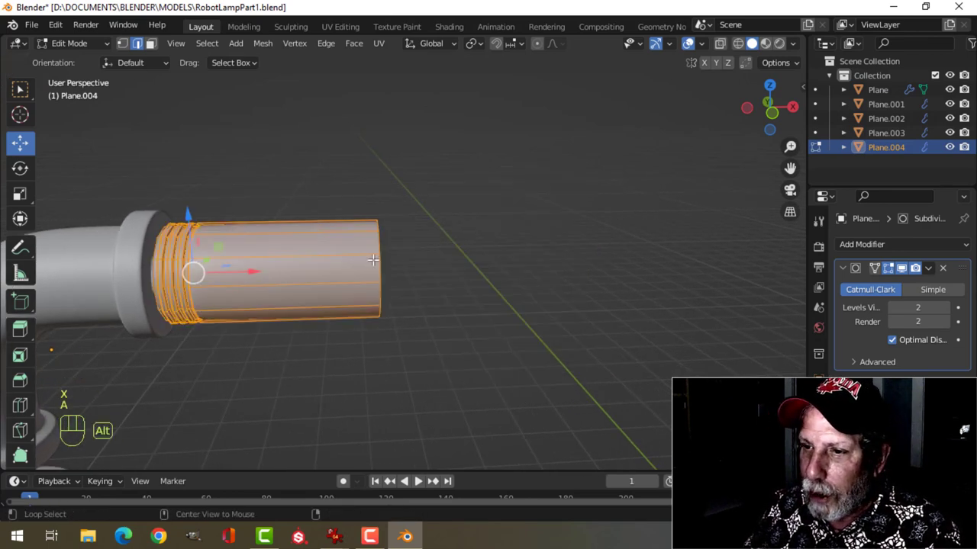
key(alt+a)
alt+shift+click(375, 247)
key(shift+s)
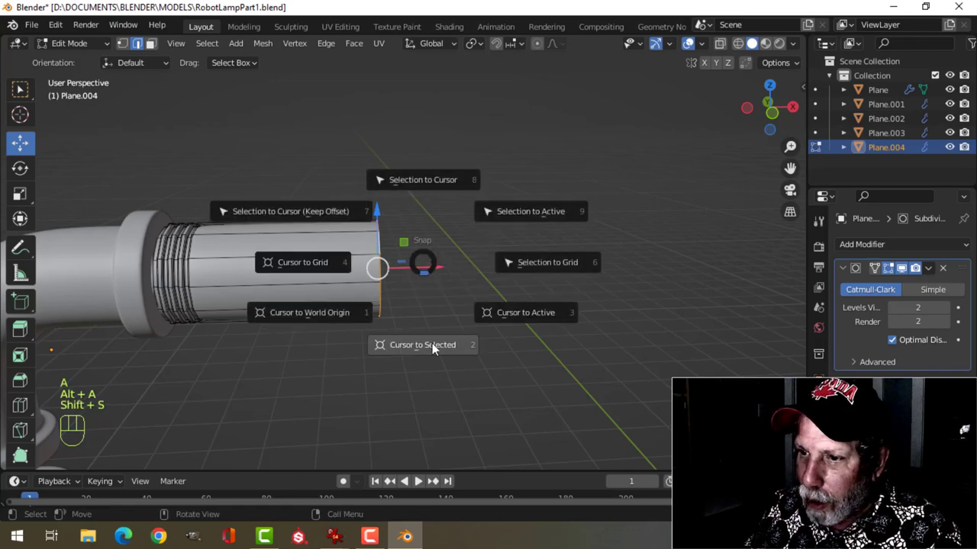
click(432, 345)
Set the pipe's origin to the 3D cursor and mirror the half pipe with a Mirror modifier on the X axis only
key(KP_1)
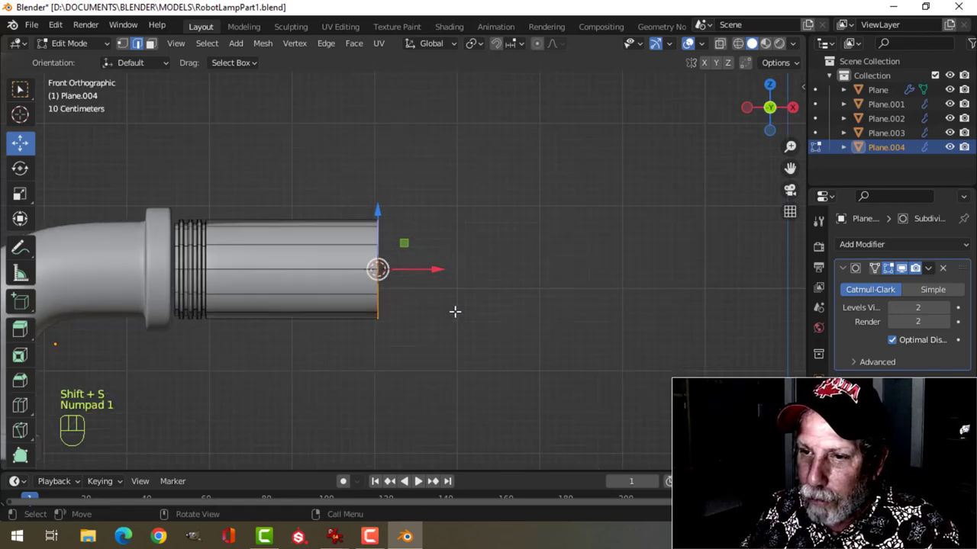
key(Tab)
key(Tab)
key(Tab)
click(212, 44)
mouse_move(232, 73)
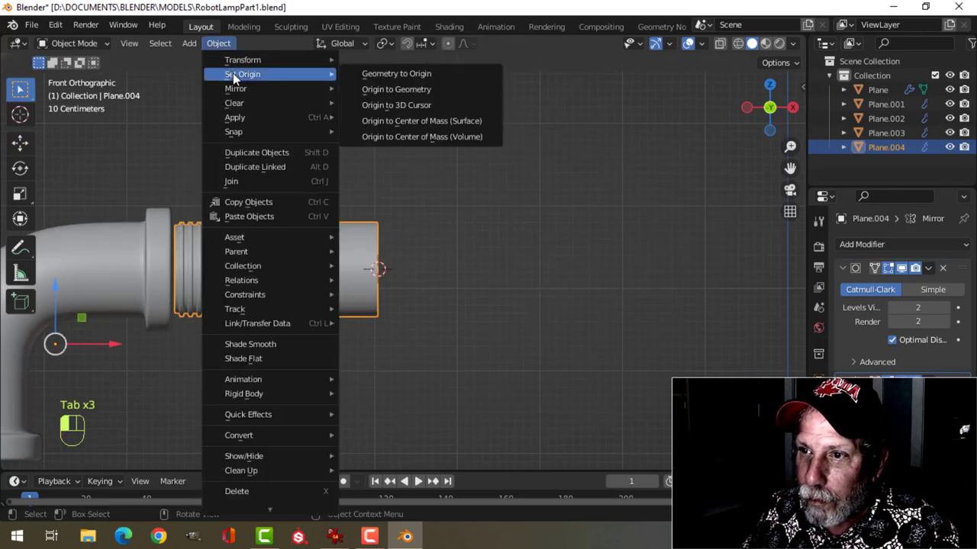
click(375, 105)
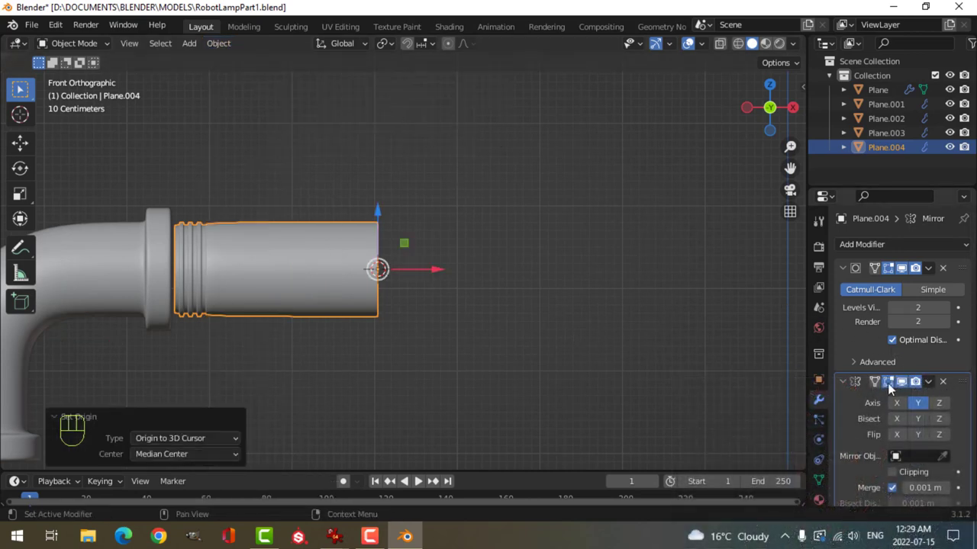
click(896, 403)
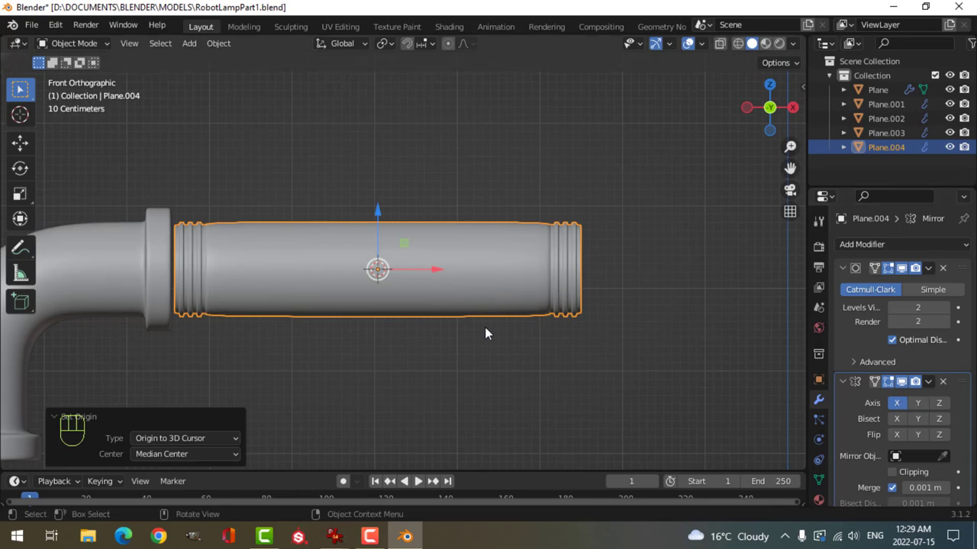
scroll(490, 324, up, 3)
scroll(490, 325, down, 2)
Add a loop cut on the plain section close to the threads, slid with a factor of 0.916
key(Tab)
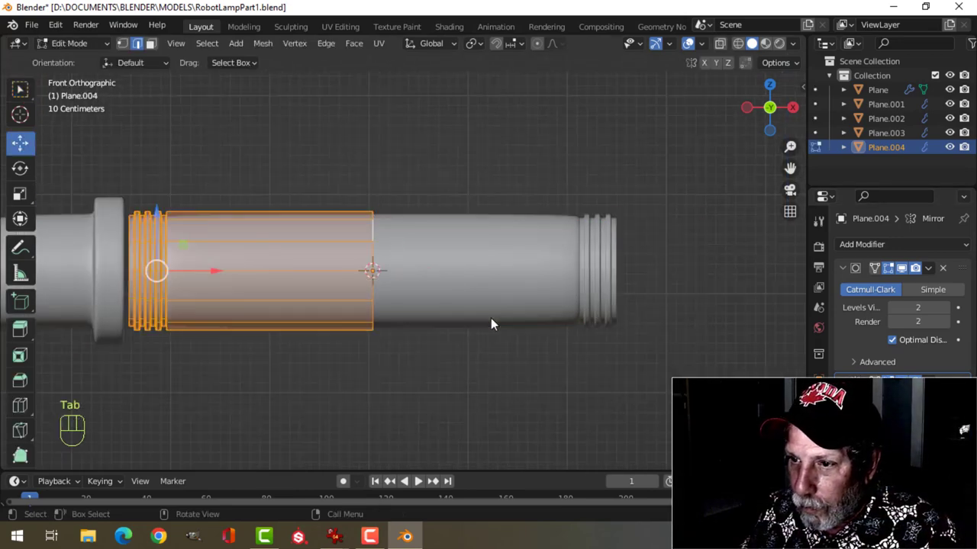
key(ctrl+r)
click(217, 252)
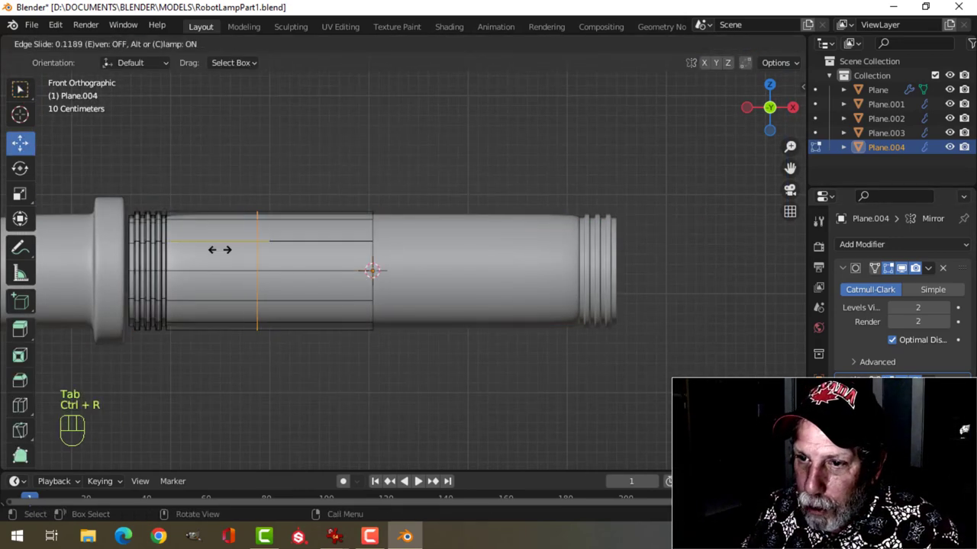
click(139, 257)
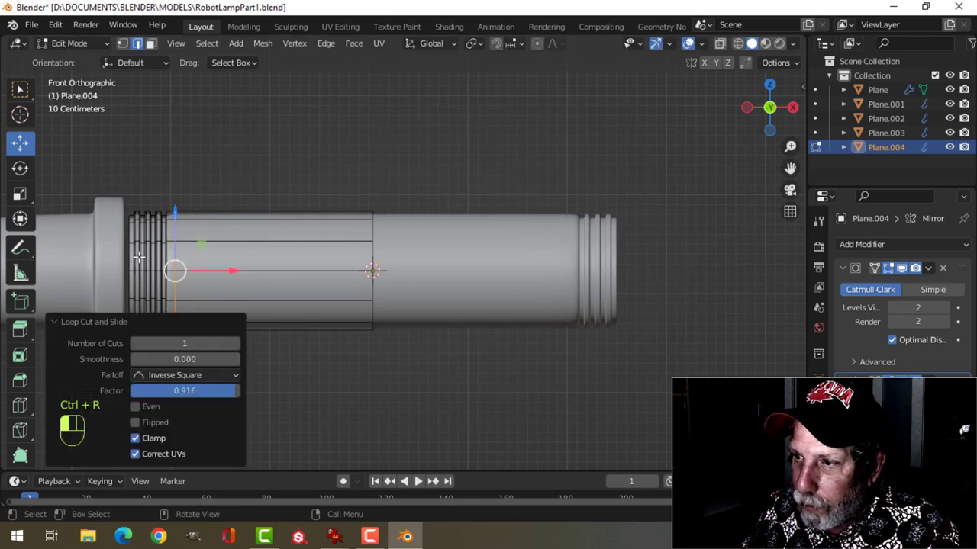
Apply the pipe's Mirror modifier and merge all its vertices by distance
key(Tab)
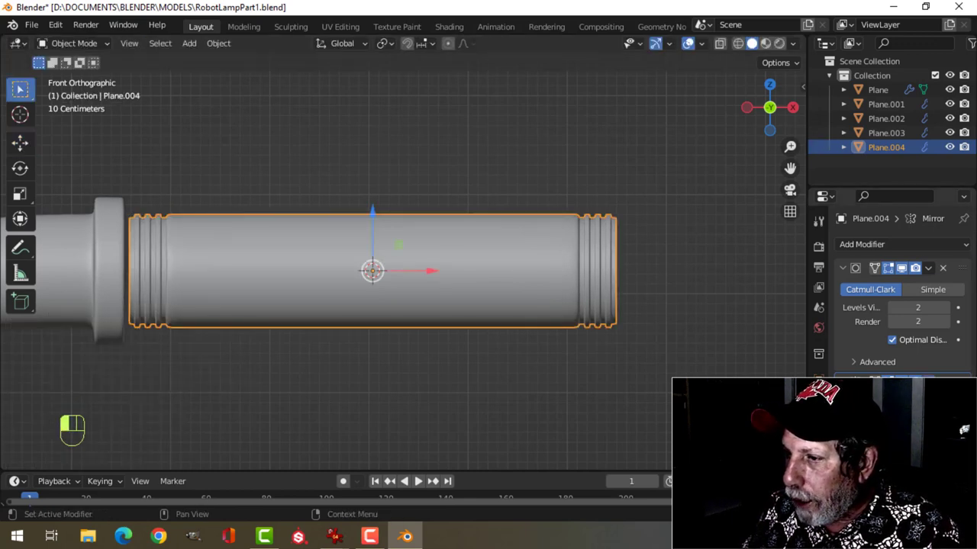
key(Tab)
key(a)
key(m)
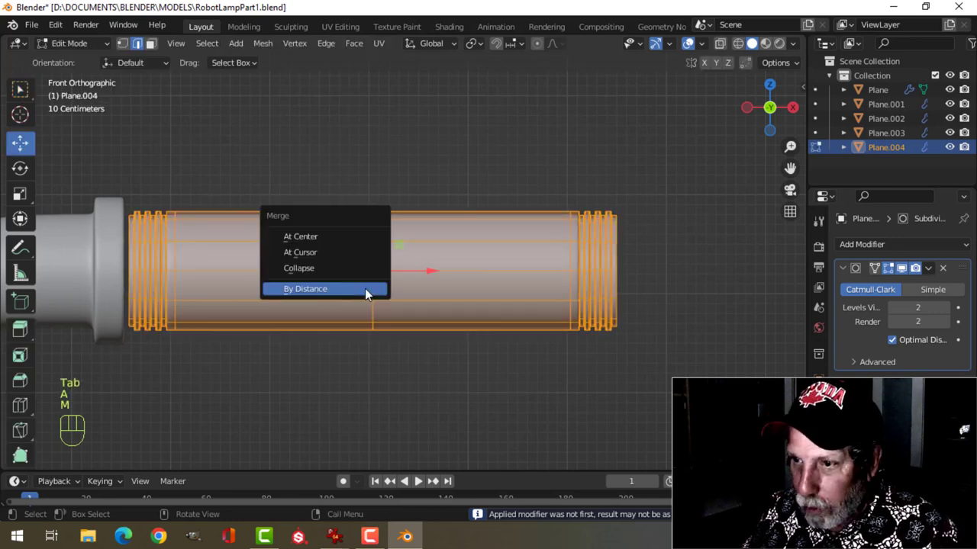
click(364, 288)
key(alt+a)
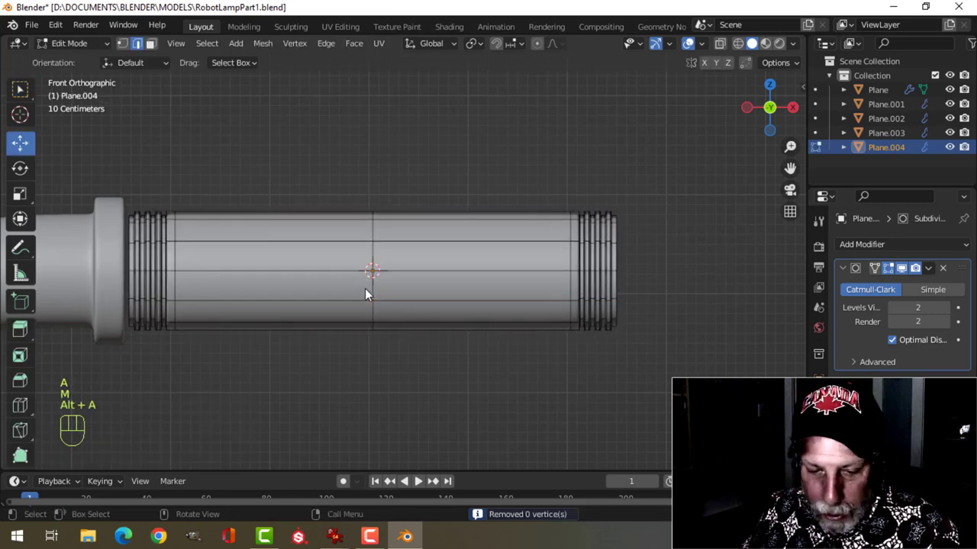
Dissolve the edge loop around the pipe's middle, return to Object Mode and deselect the pipe
key(x)
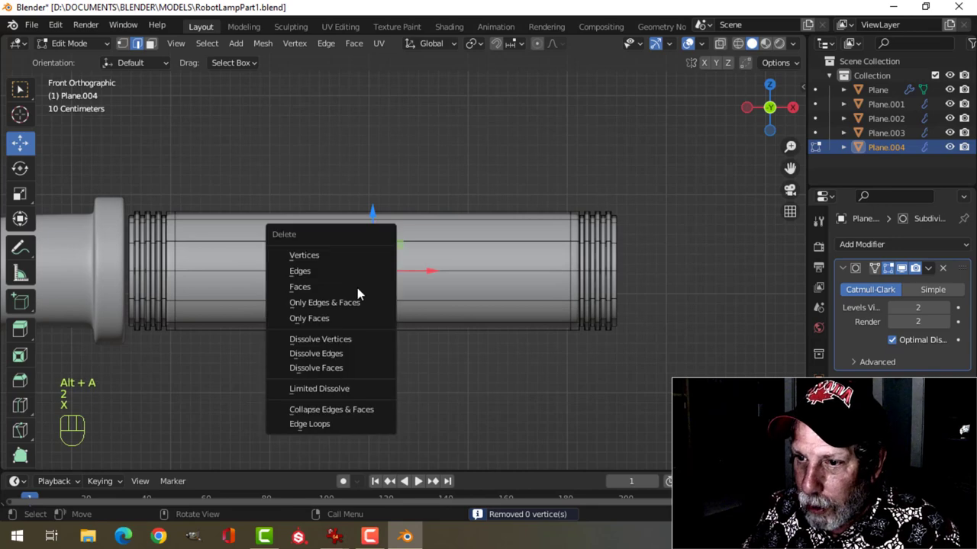
click(335, 351)
key(Tab)
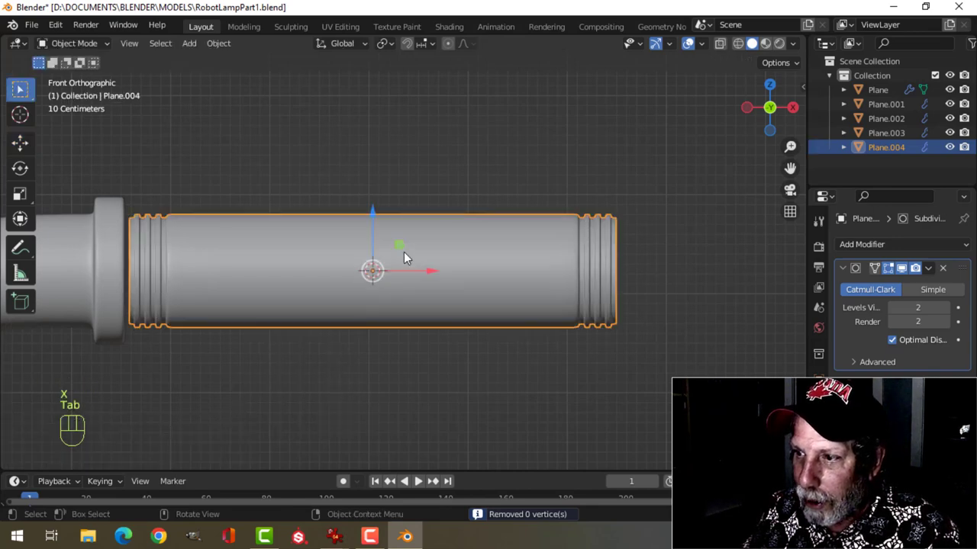
key(alt+a)
scroll(427, 244, down, 4)
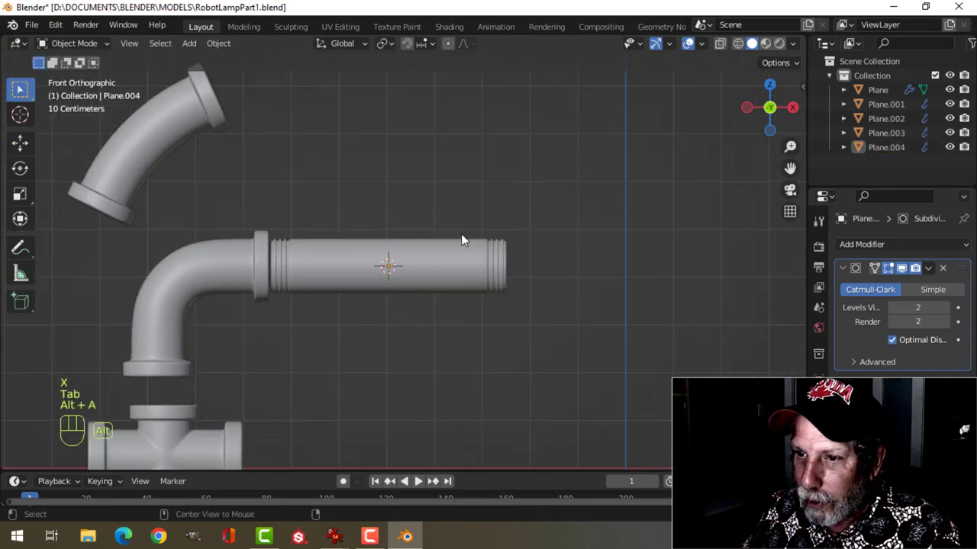
Extrude the edge loop at the pipe's free open end and scale it inward to 0.713 to form a rim
middle_drag(461, 237, 386, 211)
scroll(404, 248, up, 4)
click(389, 207)
key(Tab)
middle_drag(492, 216, 466, 227)
key(alt+a)
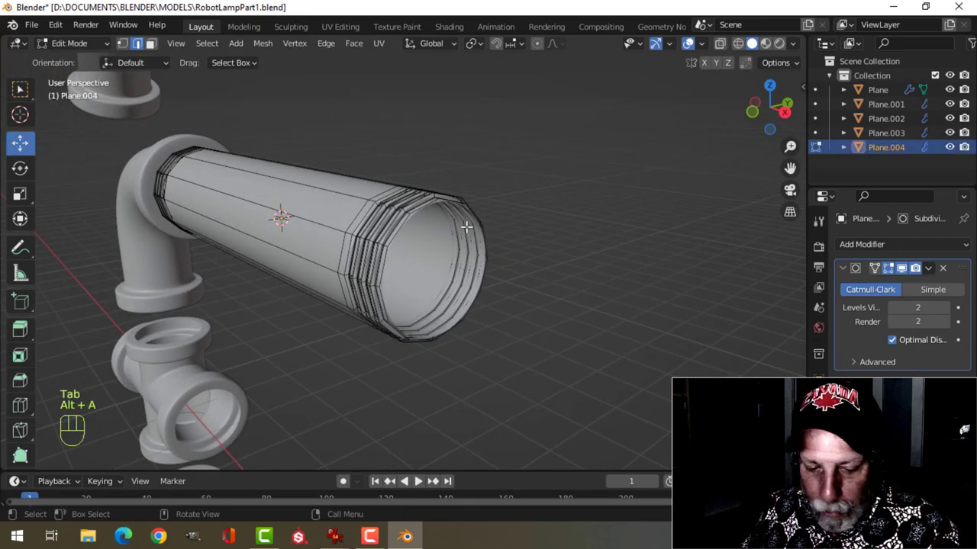
alt+shift+click(406, 219)
key(e)
key(s)
click(507, 212)
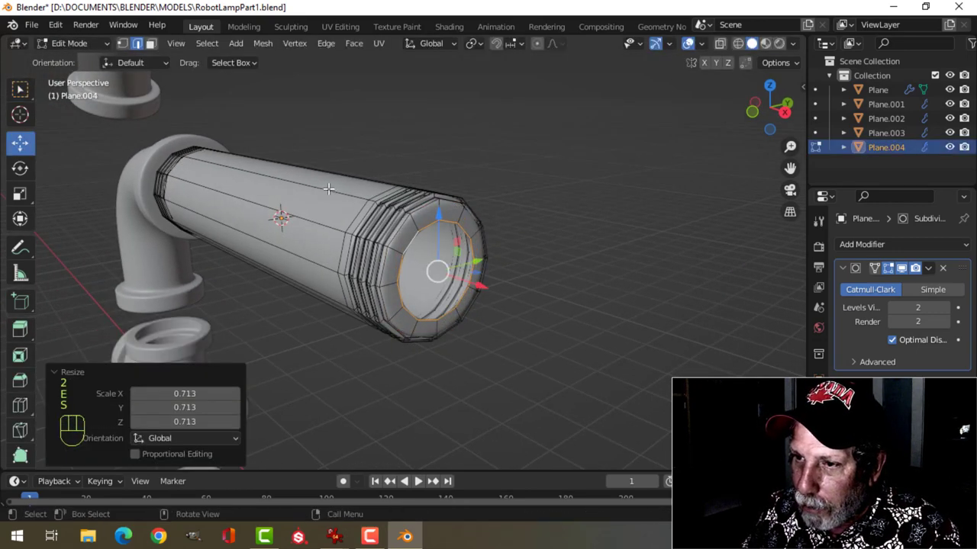
middle_drag(328, 189, 394, 199)
middle_drag(265, 190, 368, 213)
key(alt+a)
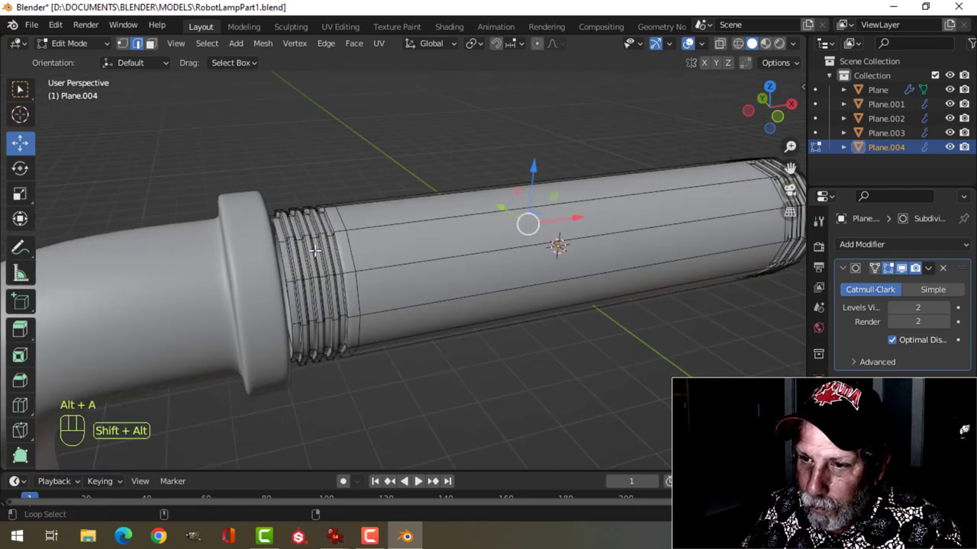
alt+click(282, 258)
key(e)
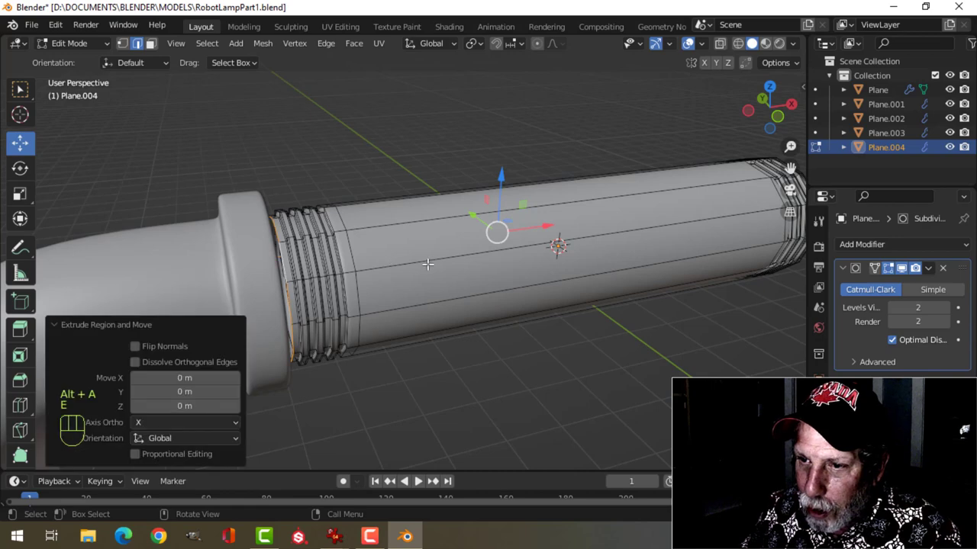
key(s)
key(Escape)
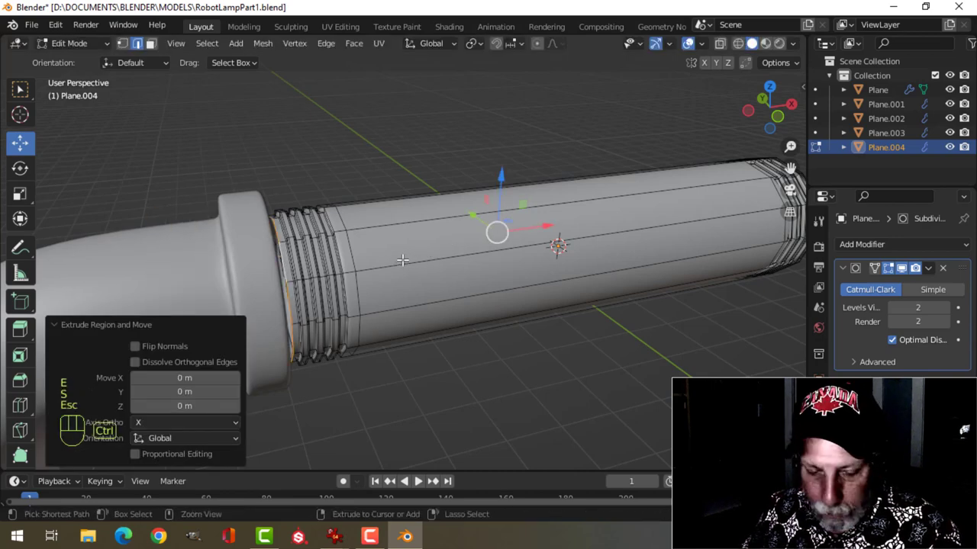
key(ctrl+z)
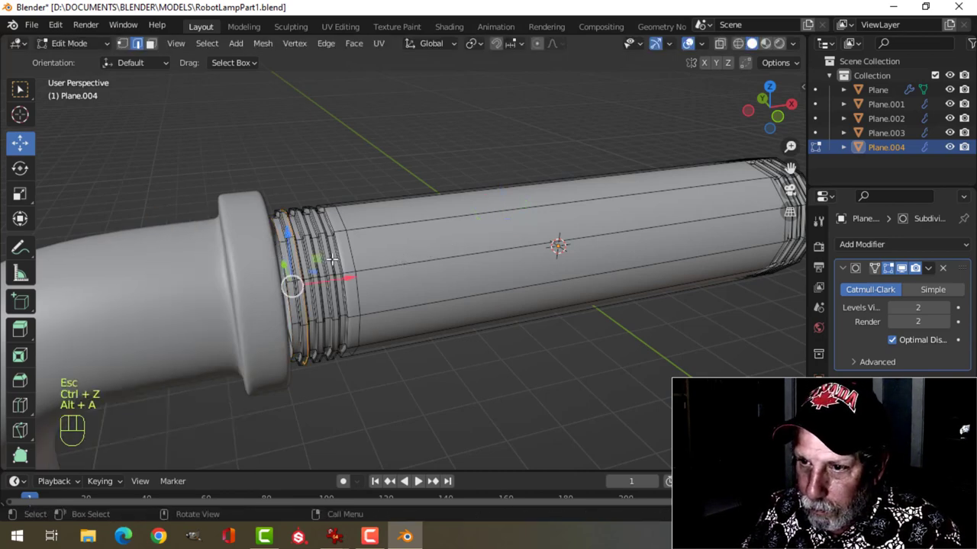
Extrude the open edge loop at the pipe's elbow-side end and scale it inward to form a rim
scroll(284, 264, up, 2)
alt+click(179, 252)
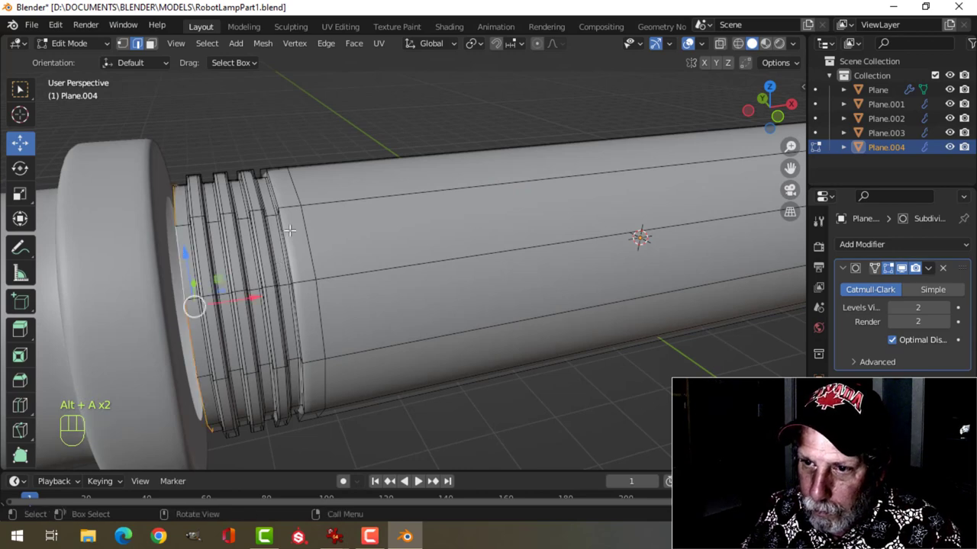
middle_drag(179, 251, 448, 202)
key(s)
key(Escape)
key(e)
key(s)
click(426, 239)
Move the pipe's whole mesh -0.29454 m along X into the elbow, then return to Object Mode with nothing selected
key(Tab)
scroll(447, 229, down, 3)
key(alt+a)
key(Tab)
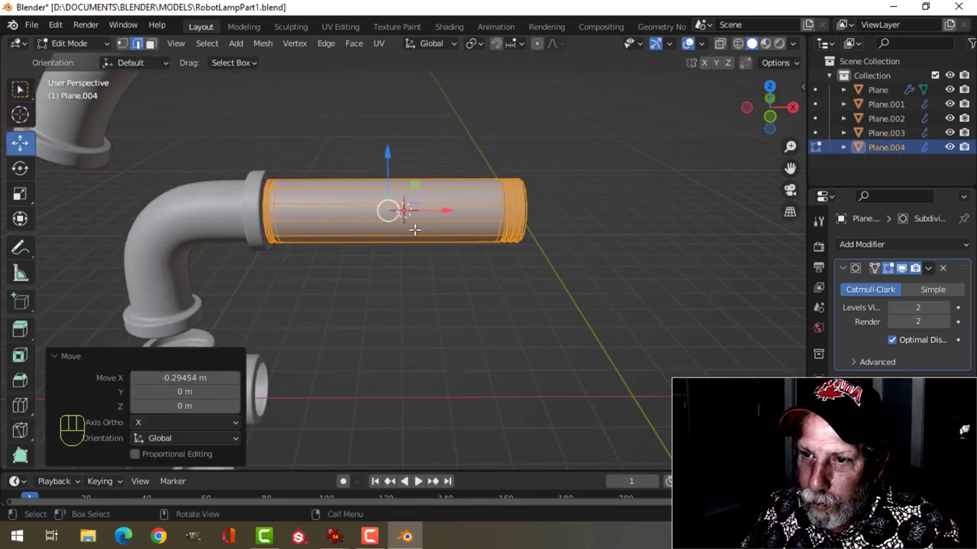
key(Tab)
scroll(392, 217, up, 3)
middle_drag(392, 216, 364, 186)
key(alt+a)
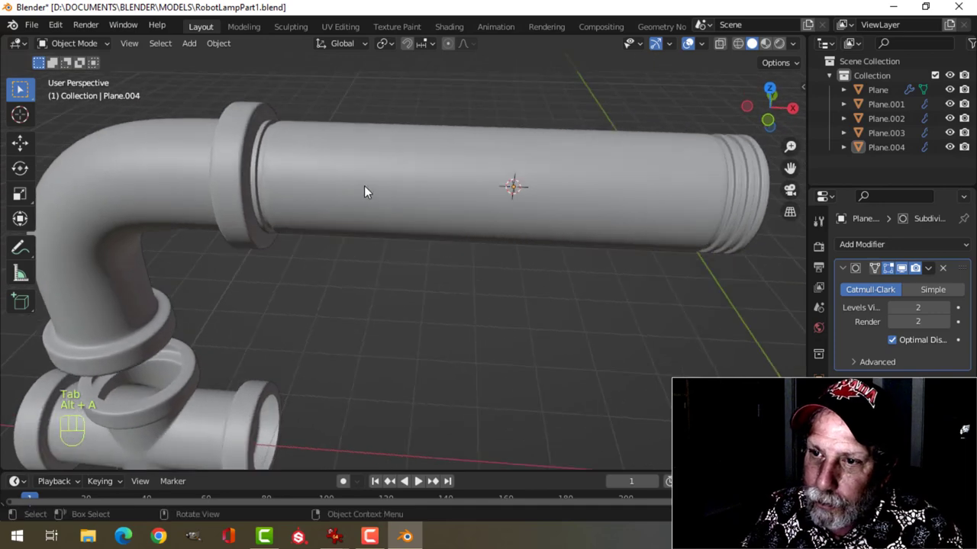
Move the pipe 0.028202 m along X, deselect it and save the file
click(464, 194)
drag(564, 195, 569, 191)
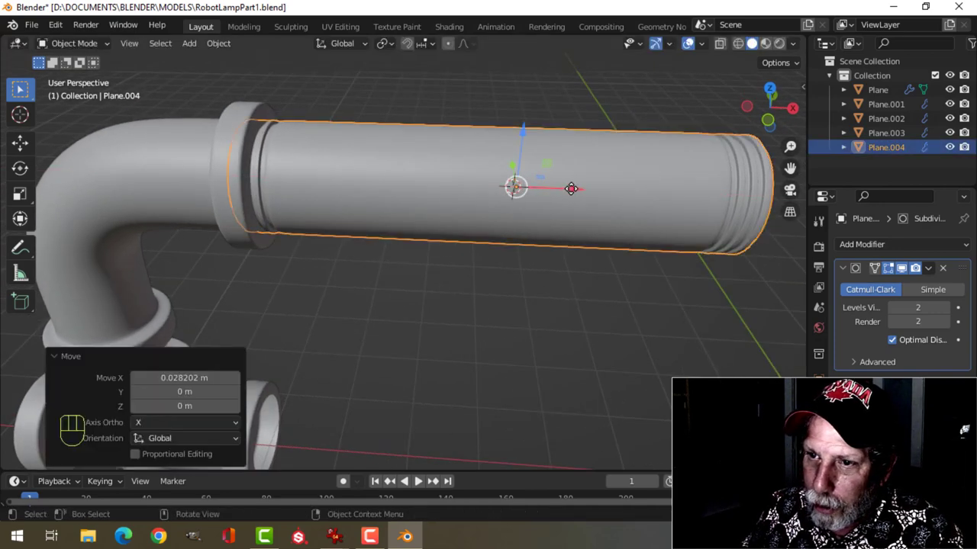
scroll(414, 192, down, 2)
middle_drag(413, 192, 391, 194)
scroll(386, 194, up, 2)
scroll(381, 190, down, 3)
key(alt+a)
key(ctrl+s)
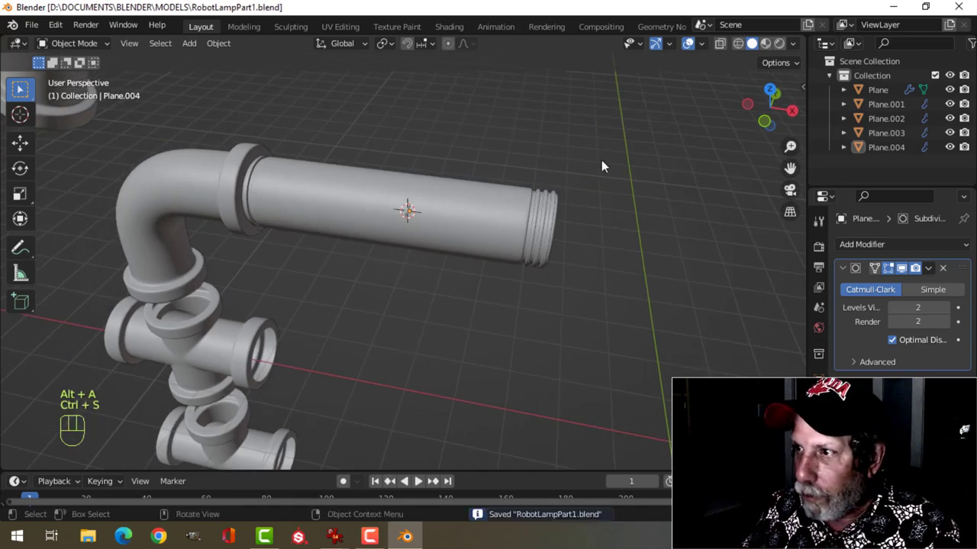
Turn on the Face Orientation overlay and recalculate the straight pipe's normals to the outside
click(702, 45)
click(650, 303)
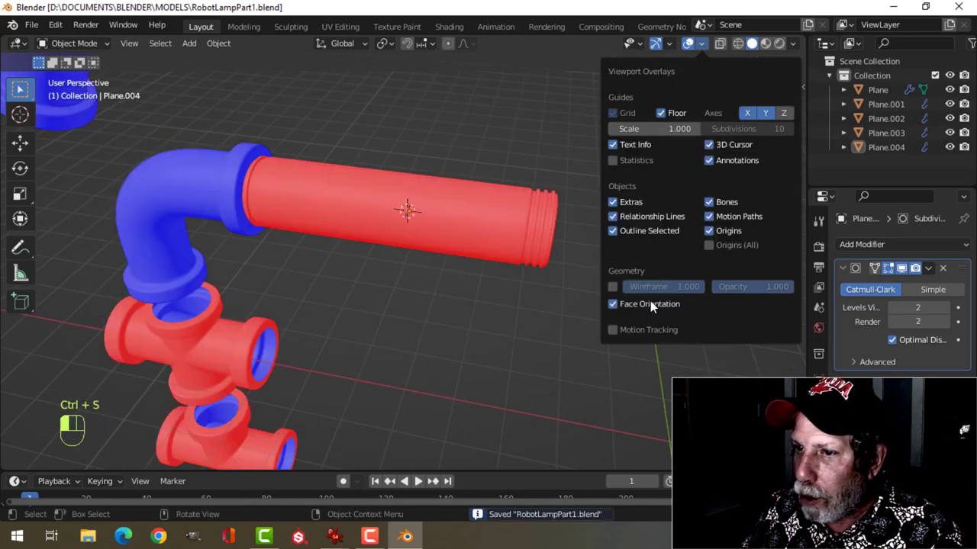
scroll(417, 254, down, 3)
middle_drag(417, 253, 405, 148)
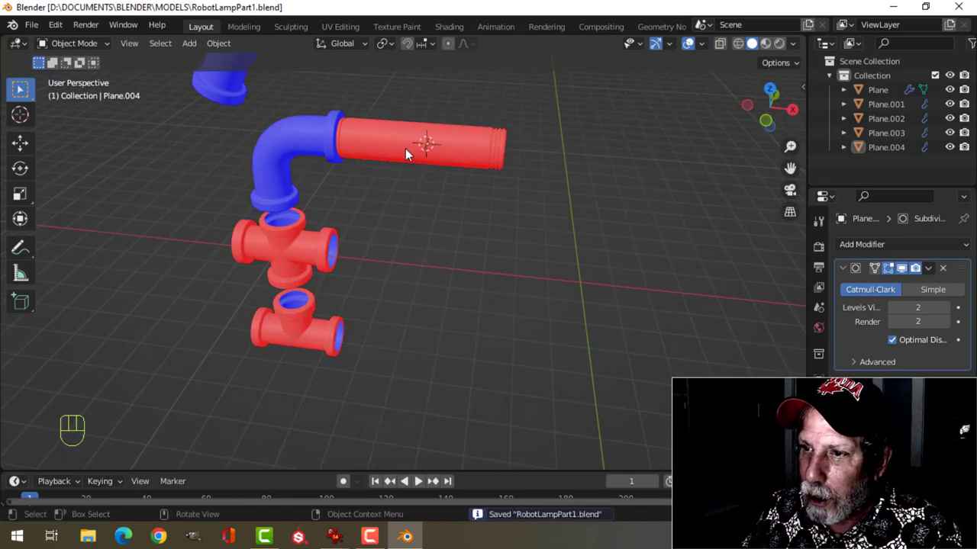
key(Tab)
key(a)
key(alt+n)
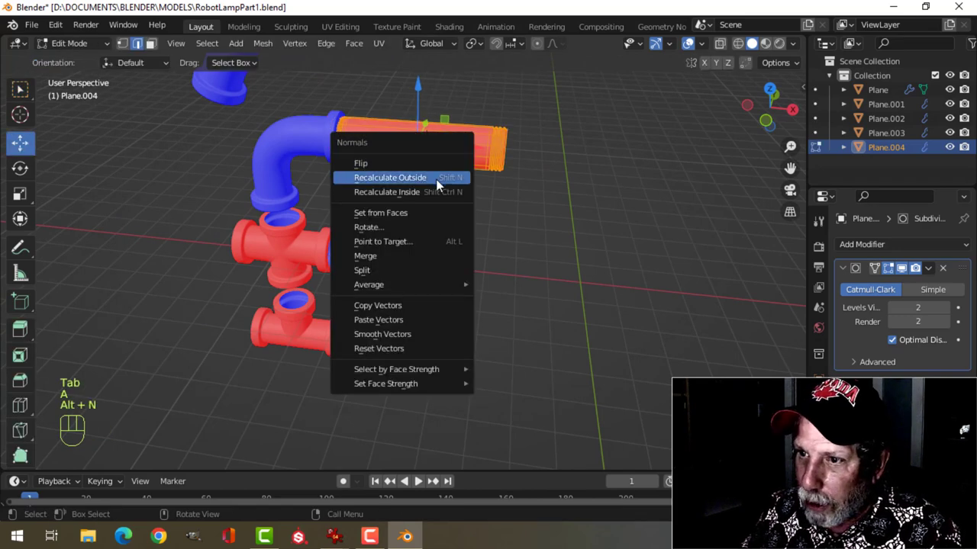
click(436, 179)
key(Tab)
Recalculate the normals of the cross and tee fittings to the outside
click(322, 245)
shift+click(325, 330)
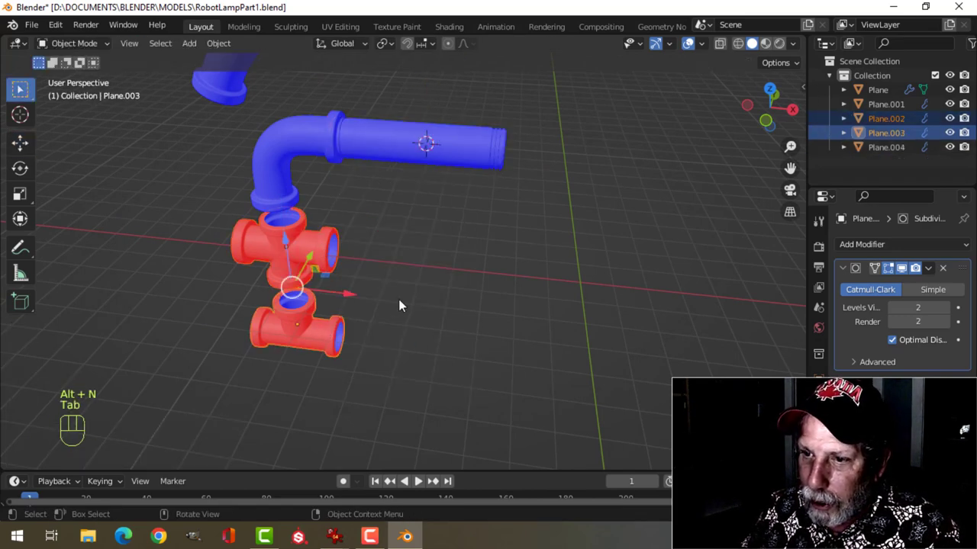
key(Tab)
key(a)
key(alt+n)
click(398, 298)
key(Tab)
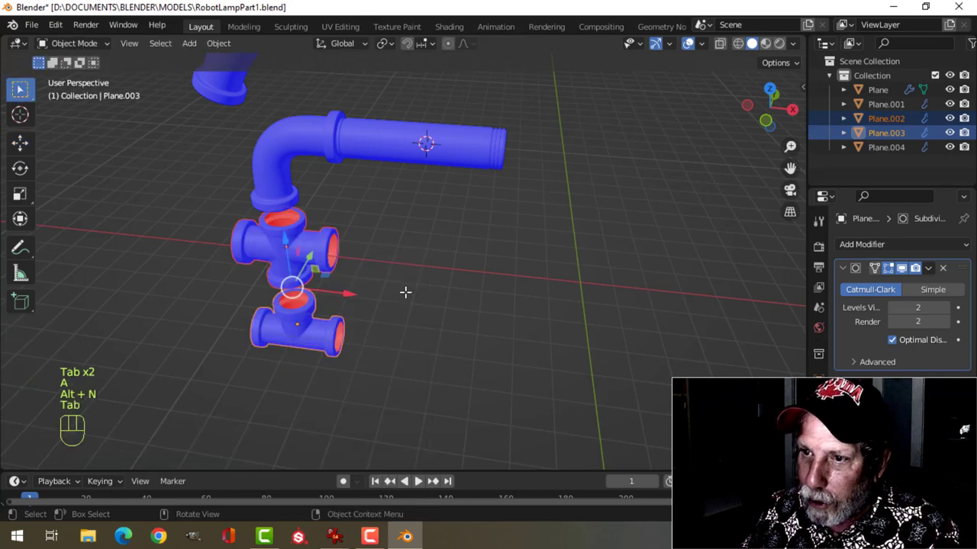
Deselect the fittings and turn off the Face Orientation overlay
key(alt+a)
click(698, 44)
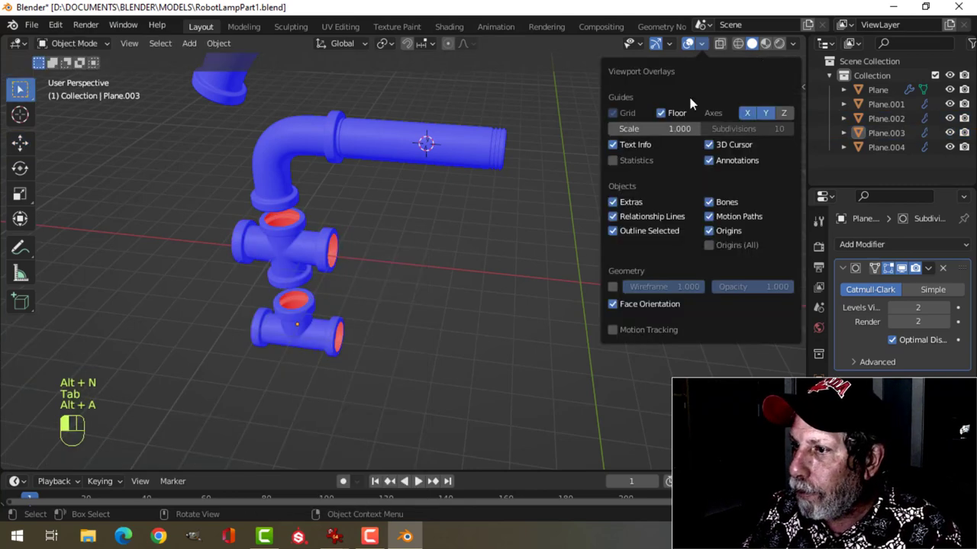
click(641, 304)
middle_drag(473, 266, 446, 242)
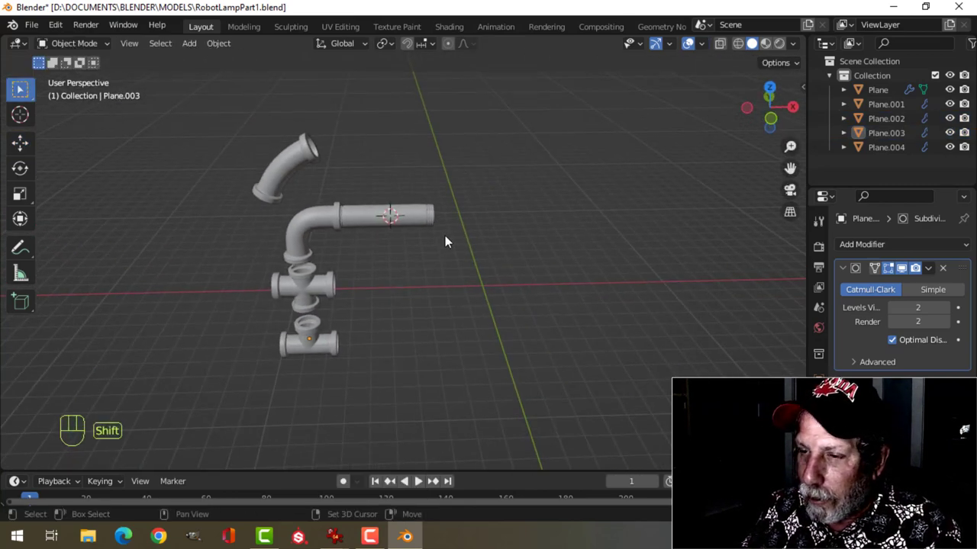
In front view, move the straight pipe below the tee fitting, -4.0923 m in X and -10.231 m in Z
key(KP_1)
scroll(462, 245, up, 3)
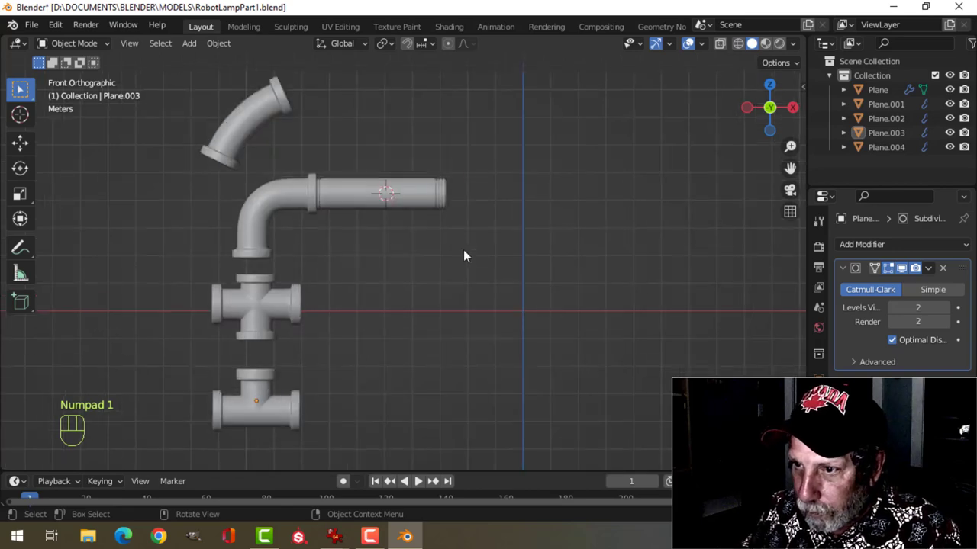
click(419, 185)
scroll(448, 268, down, 3)
shift+middle_drag(448, 268, 506, 231)
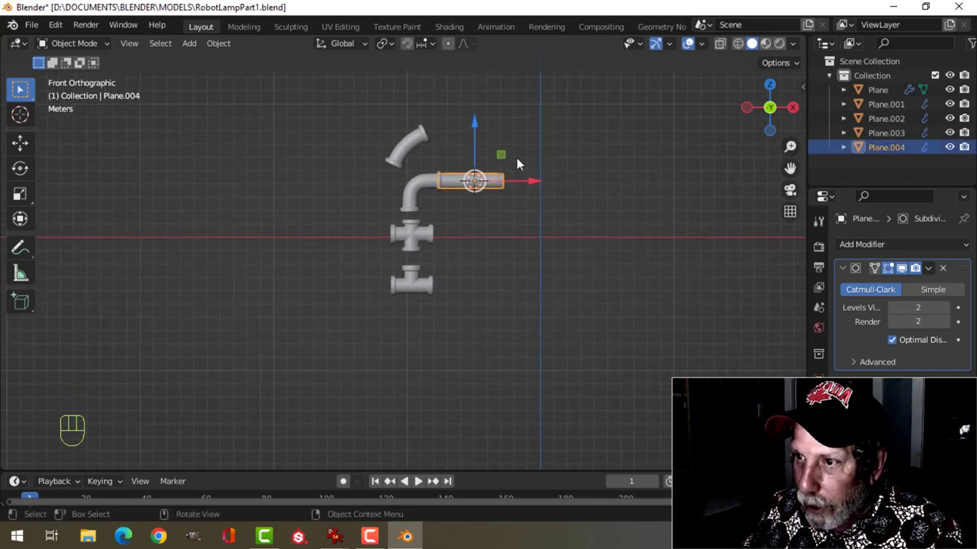
key(g)
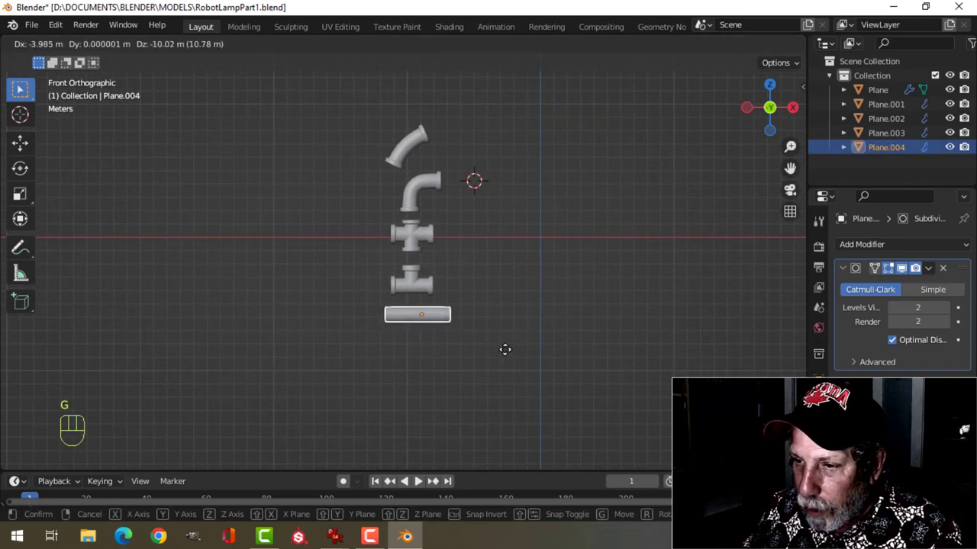
click(503, 352)
scroll(525, 313, up, 1)
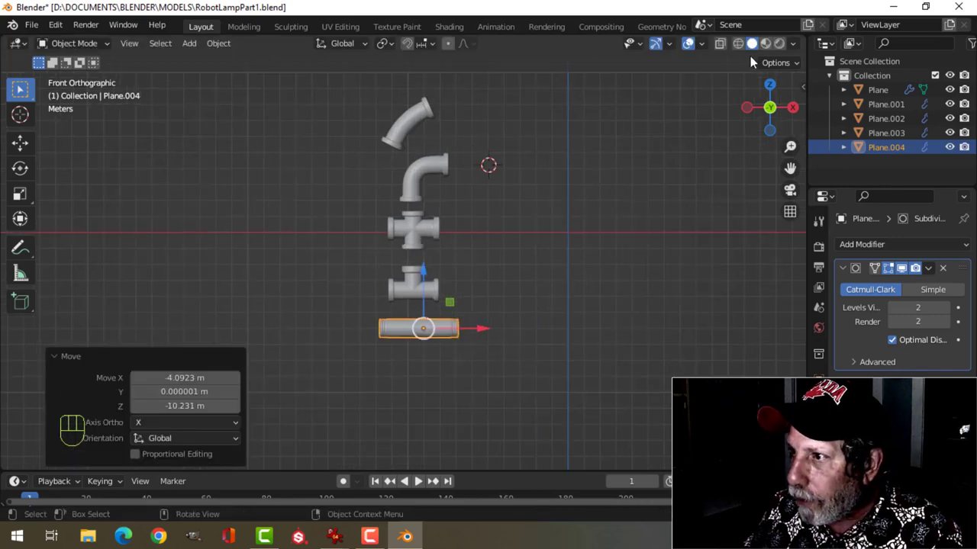
Enable Cavity in the viewport shading and deselect the pipe
click(793, 44)
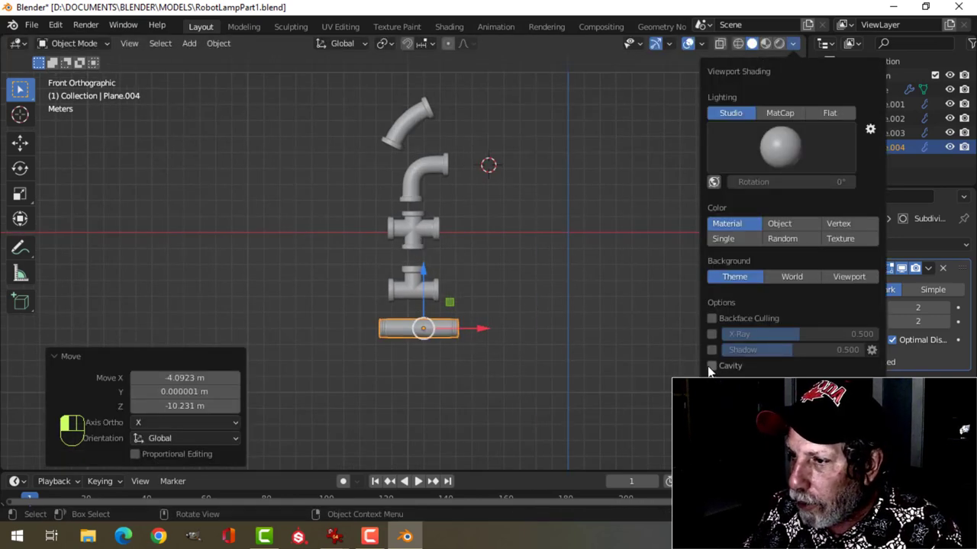
scroll(603, 360, up, 2)
key(alt+a)
mouse_move(589, 357)
shift+middle_down()
mouse_move(570, 312)
mouse_move(466, 303)
mouse_move(482, 264)
mouse_move(547, 240)
mouse_move(515, 264)
shift+middle_up()
scroll(469, 301, up, 2)
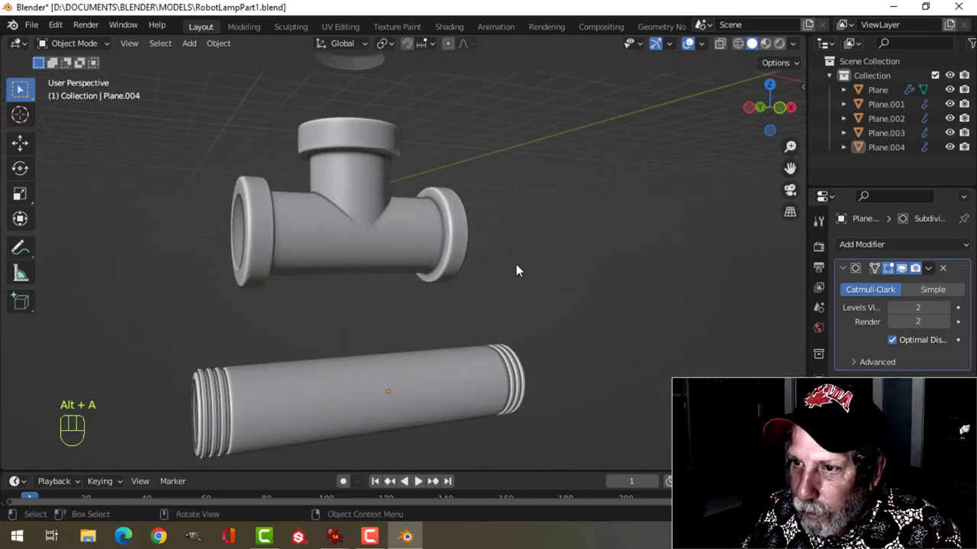
In front view, add a mesh circle with 6 vertices at the world origin
scroll(516, 271, down, 4)
key(KP_1)
key(shift+a)
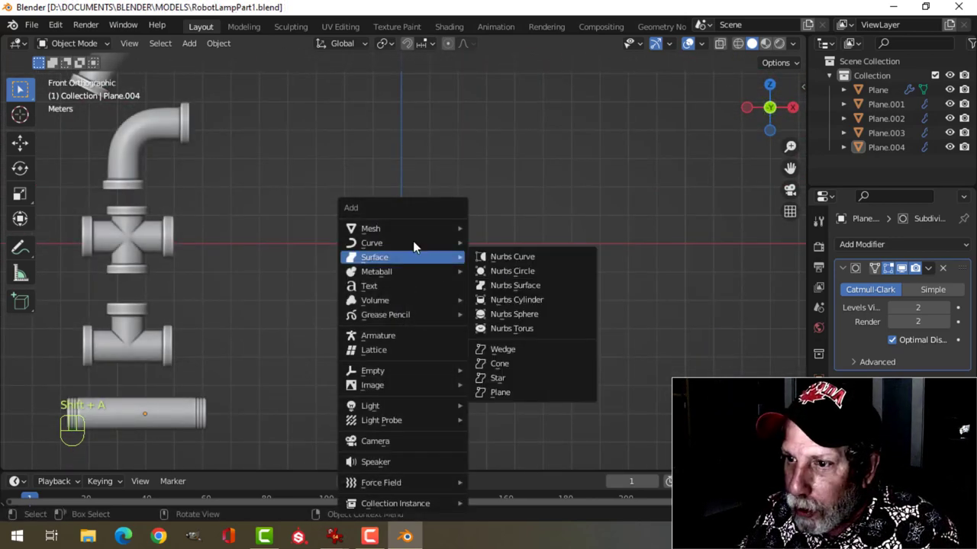
mouse_move(409, 228)
click(489, 258)
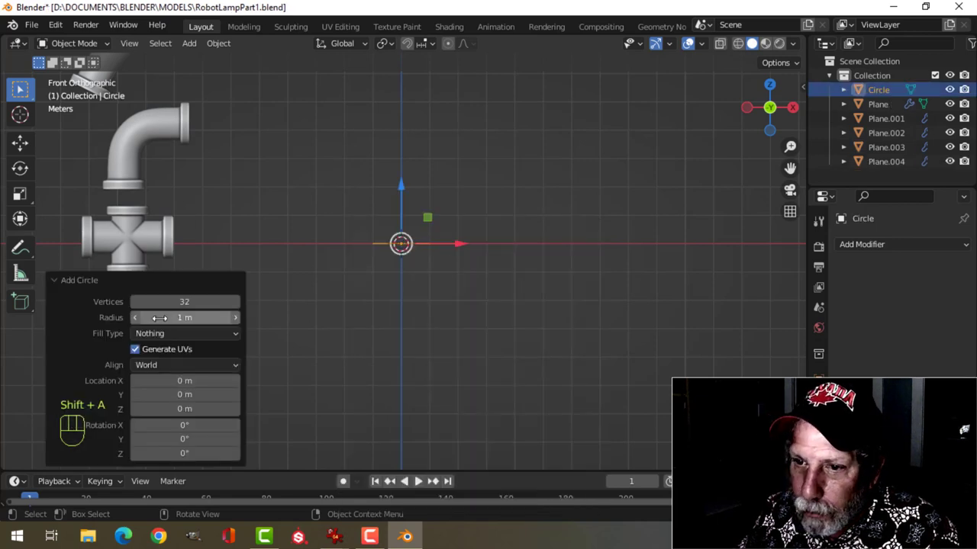
click(190, 302)
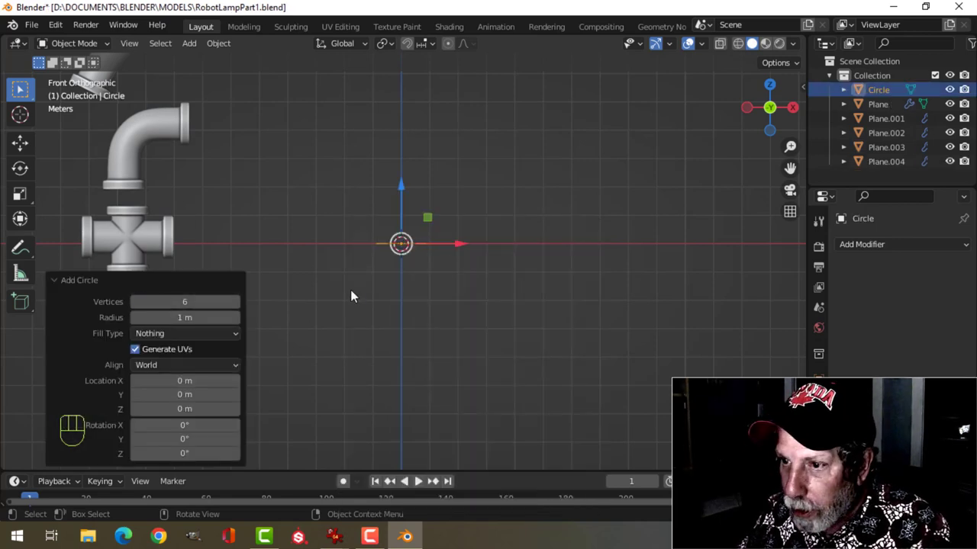
Rotate the hexagon's whole mesh 90° about the X axis in Edit Mode so it faces the front view
scroll(483, 255, up, 1)
key(Tab)
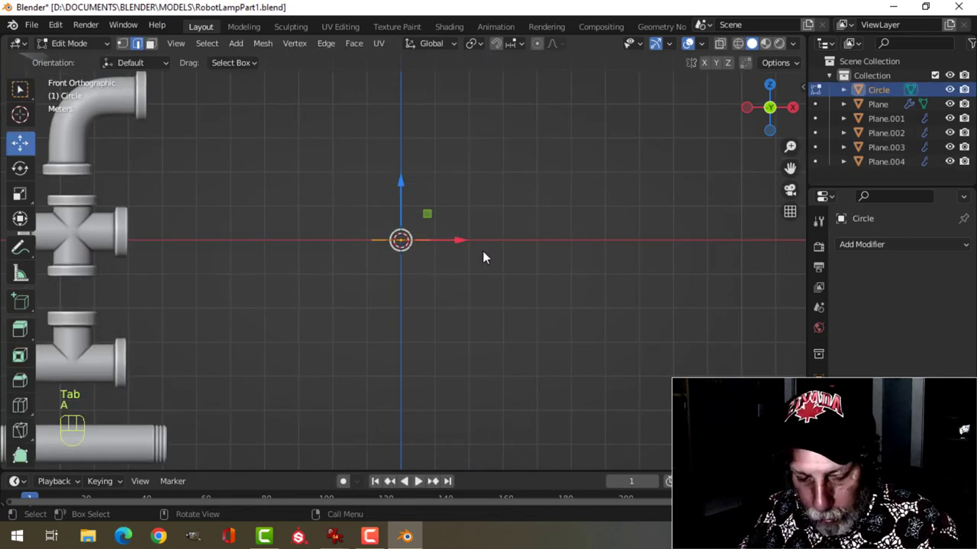
key(r)
key(x)
click(483, 255)
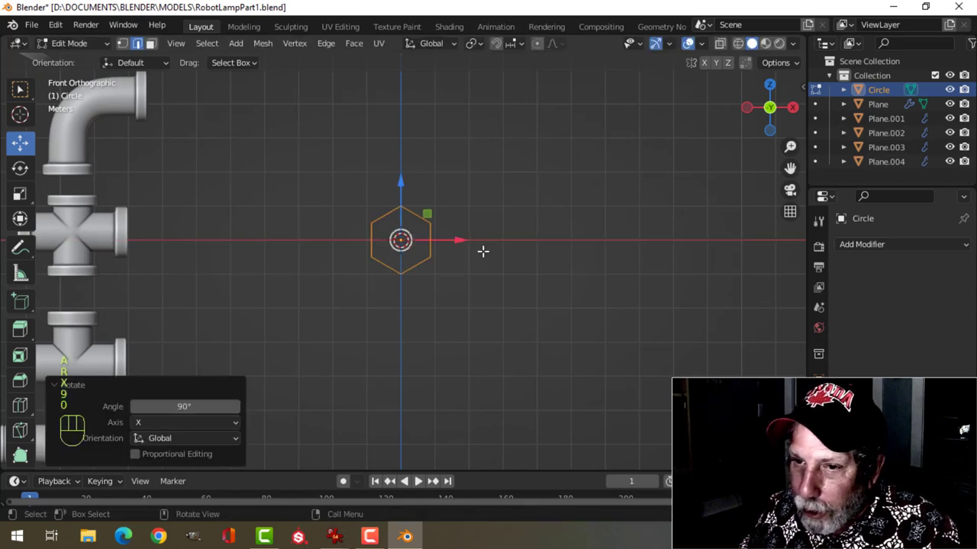
key(Tab)
key(Tab)
Extrude the hexagon's vertices in place and scale them inward to 0.656 to form a flat ring
scroll(488, 267, up, 4)
shift+middle_drag(506, 249, 515, 248)
key(1)
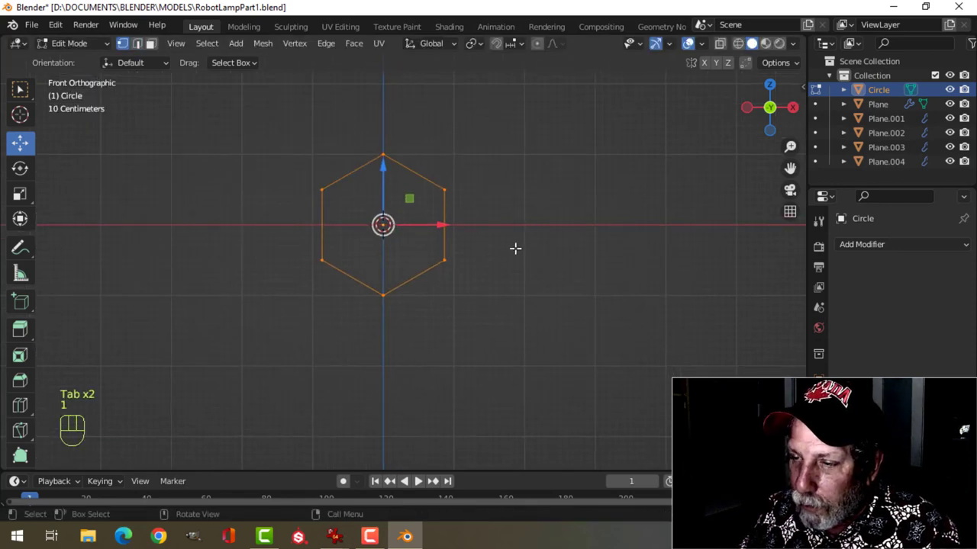
key(e)
right_click(528, 242)
key(s)
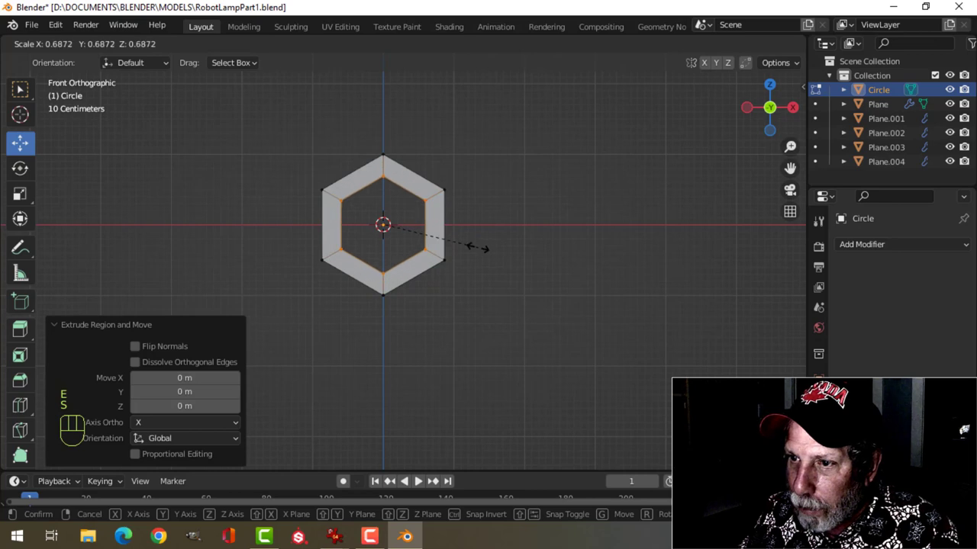
click(474, 247)
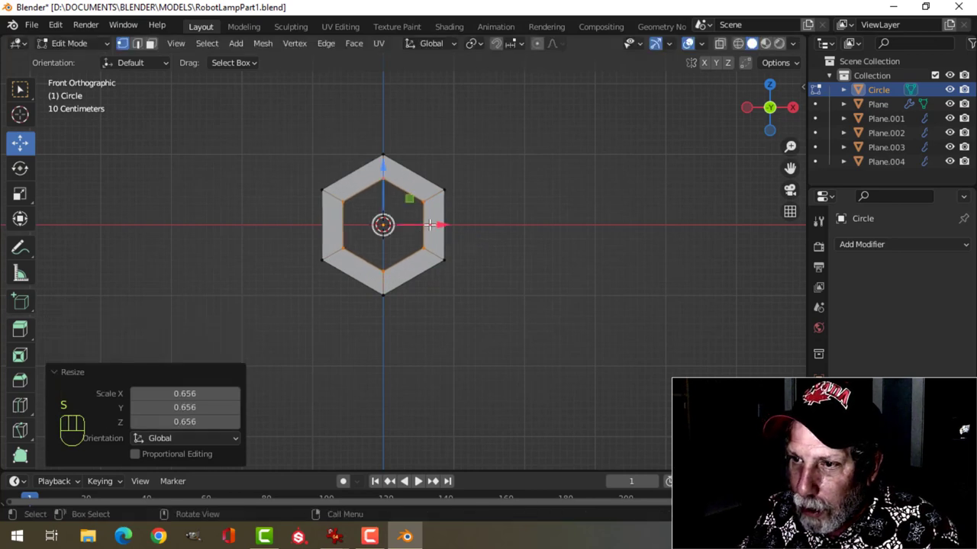
Bevel the six edges joining the ring's inner and outer corners with two segments, then deselect everything
scroll(447, 241, up, 2)
shift+middle_drag(447, 241, 443, 240)
key(alt+a)
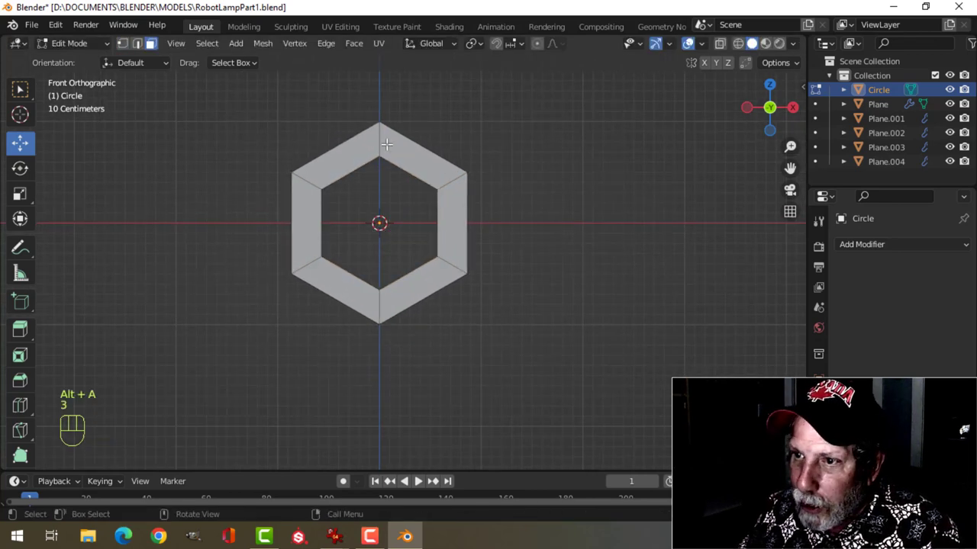
alt+shift+click(421, 167)
key(alt+a)
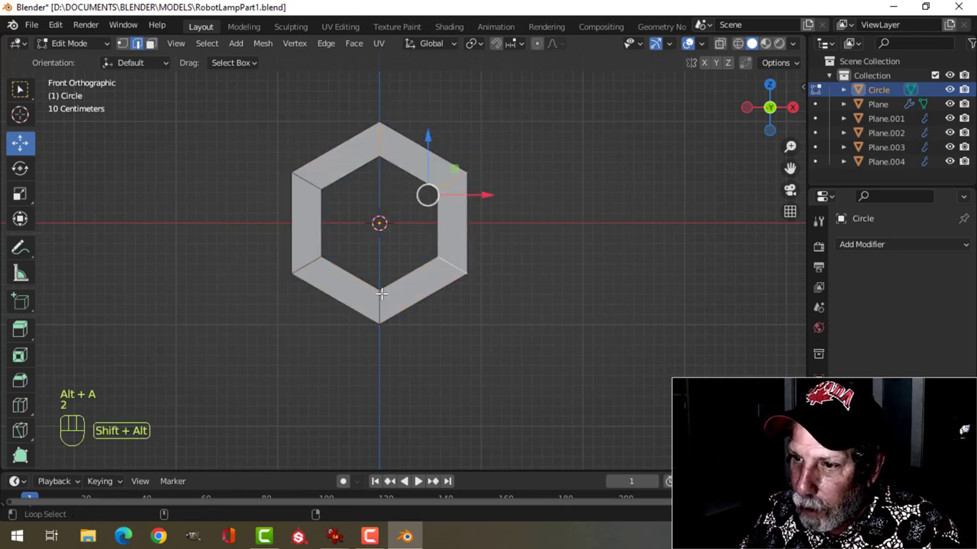
alt+shift+click(311, 262)
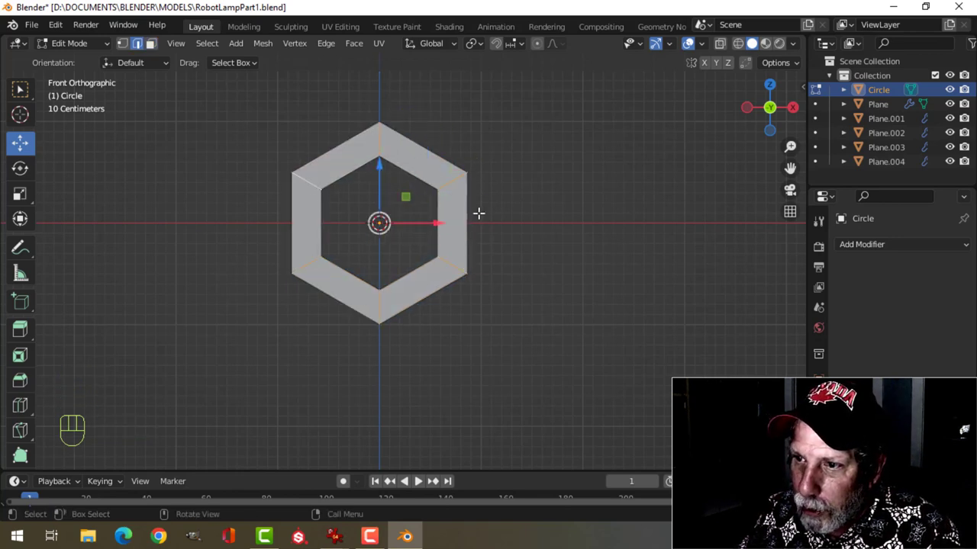
scroll(528, 237, up, 2)
key(ctrl+b)
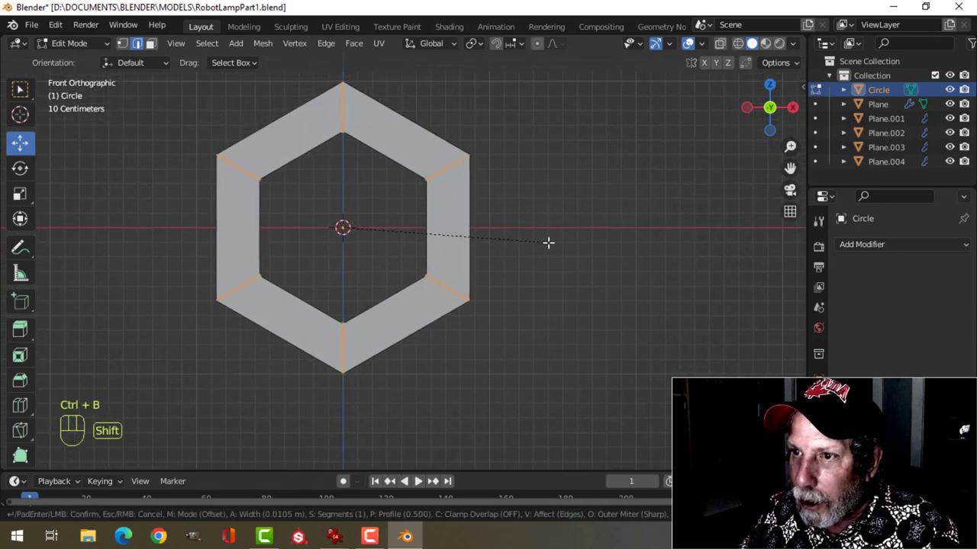
click(611, 249)
key(alt+a)
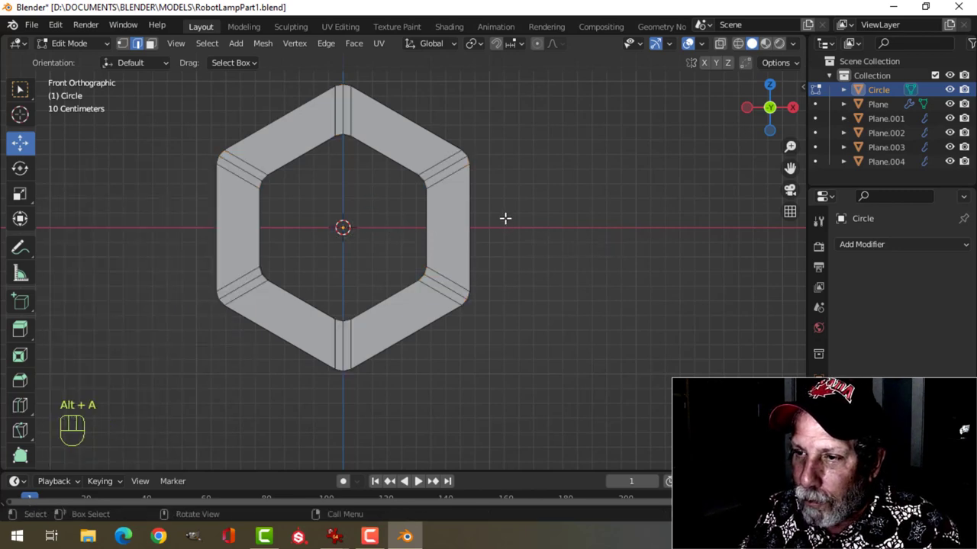
Select the hexagonal ring's inner edge loop and reshape it into a circle with LoopTools
scroll(515, 209, down, 2)
middle_drag(514, 209, 436, 253)
scroll(490, 212, up, 3)
scroll(439, 263, down, 2)
scroll(434, 272, up, 1)
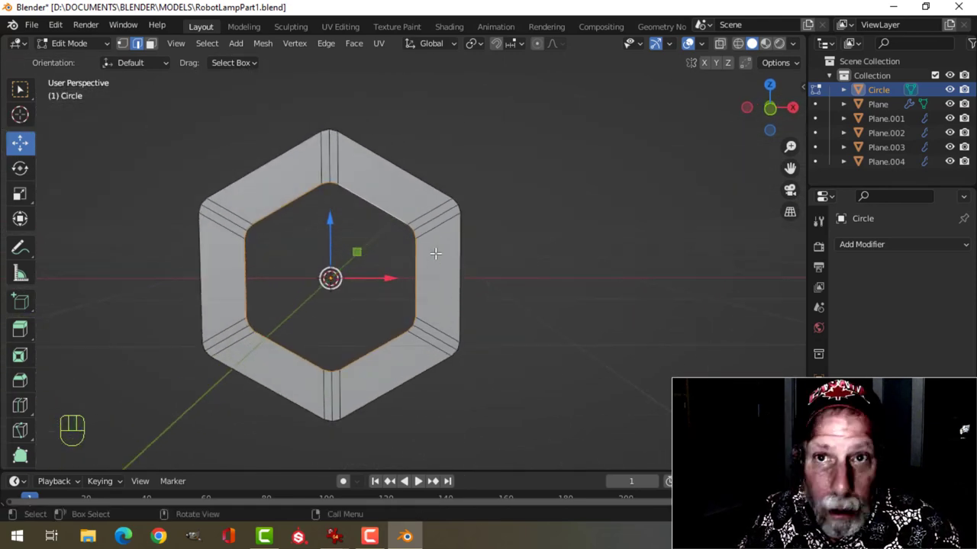
right_click(382, 214)
mouse_move(339, 44)
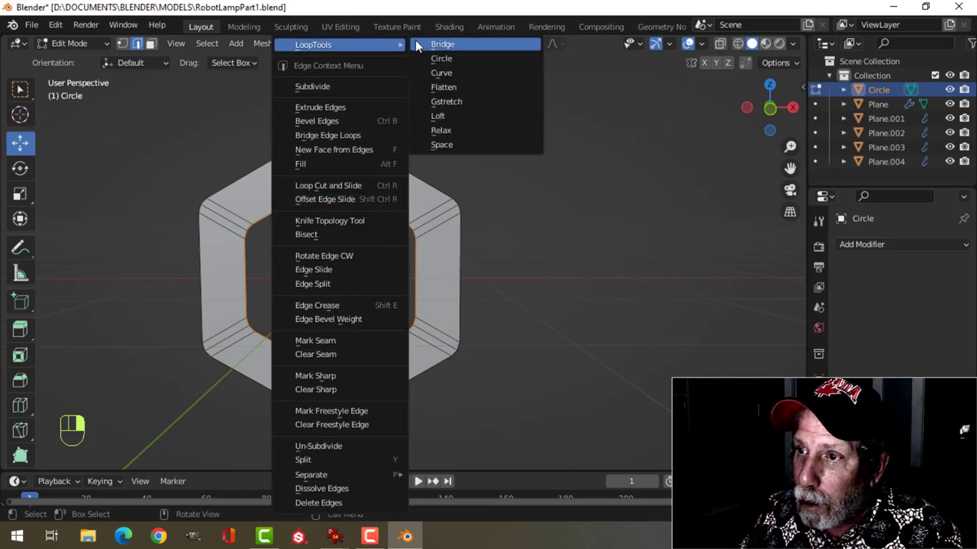
click(435, 59)
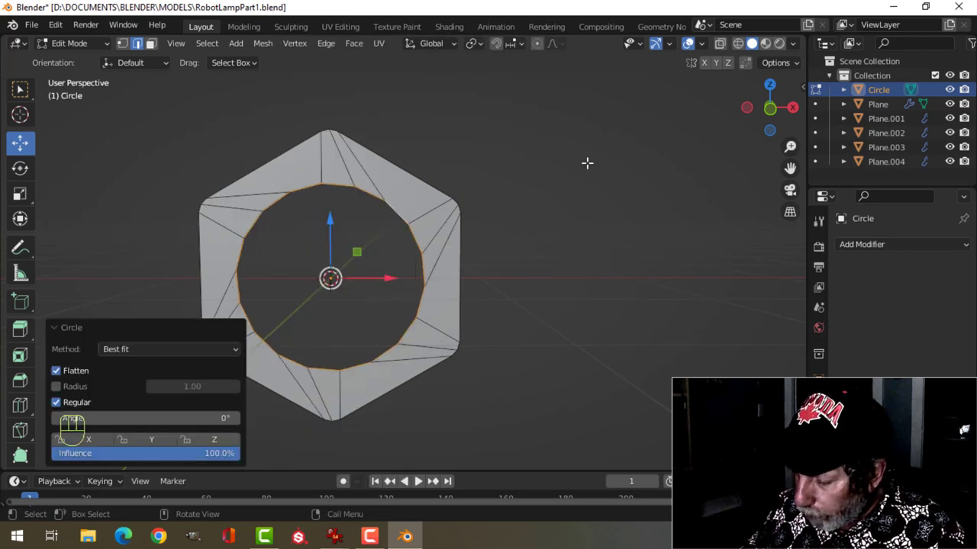
In front view, rotate the inner circular loop about -15.2° to line its vertices up symmetrically with the hexagon's corners
key(KP_1)
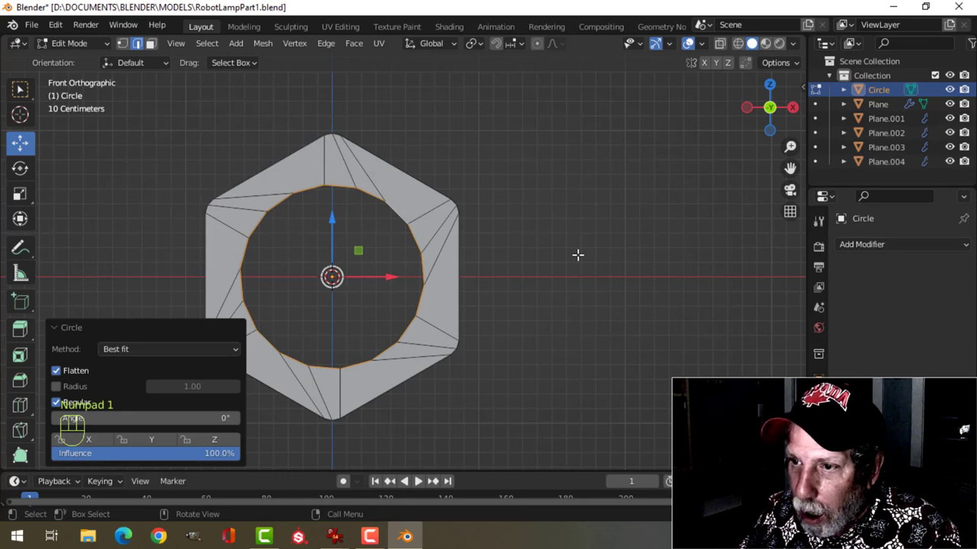
key(r)
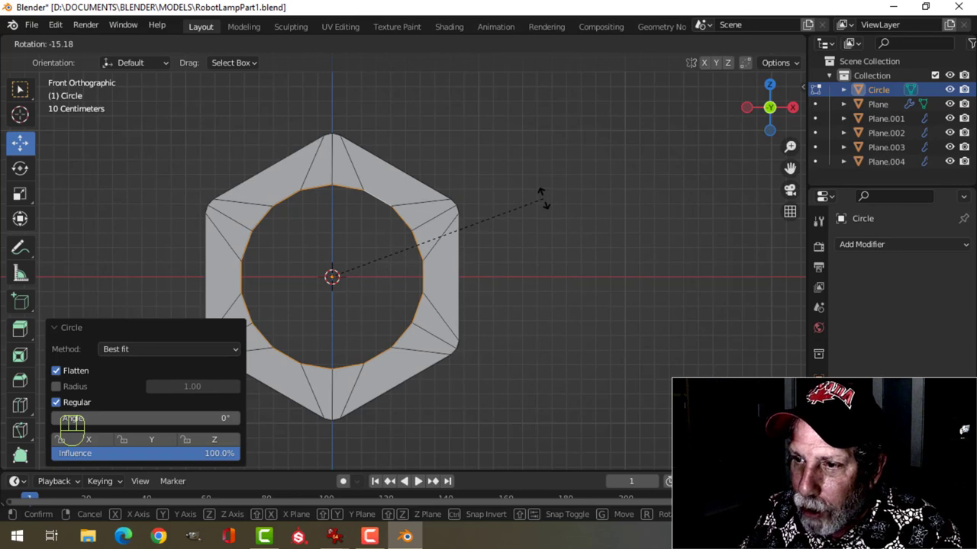
click(543, 198)
Extrude the inner circular edge loop along the Y axis to form a round collar, then deselect everything
middle_drag(570, 242, 479, 255)
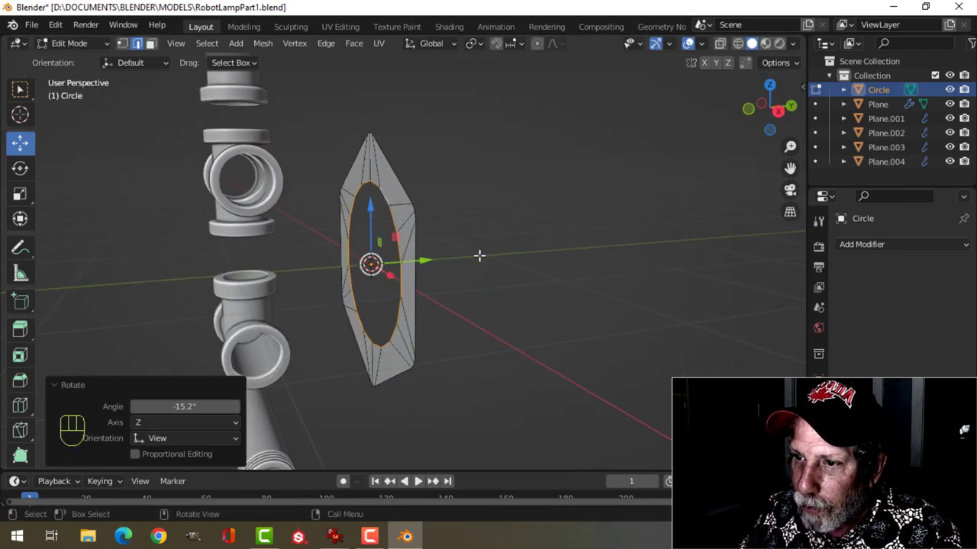
key(e)
drag(429, 260, 391, 263)
key(alt+a)
Extrude the hexagon's outer edge loop along Y in the opposite direction from the collar and snap the 3D cursor to it
middle_drag(462, 262, 454, 238)
key(e)
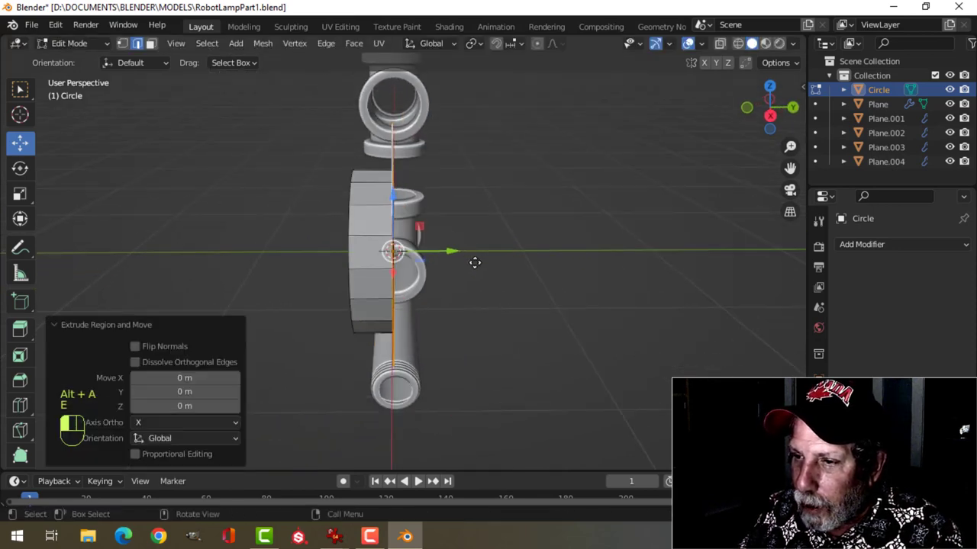
drag(451, 251, 470, 252)
middle_drag(471, 253, 451, 254)
key(shift+s)
click(443, 339)
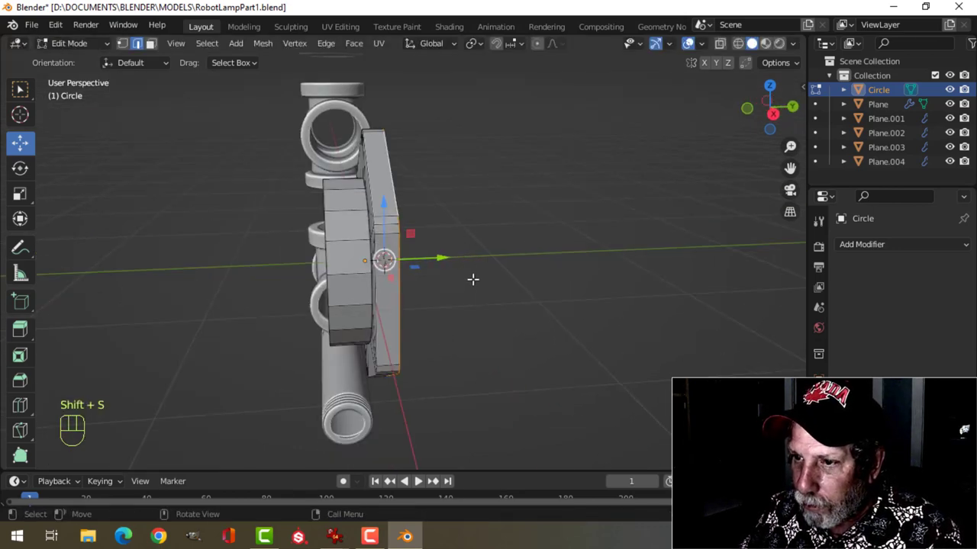
Recalculate the normals of the whole mesh to face outside
middle_drag(472, 272, 496, 253)
key(a)
key(alt+n)
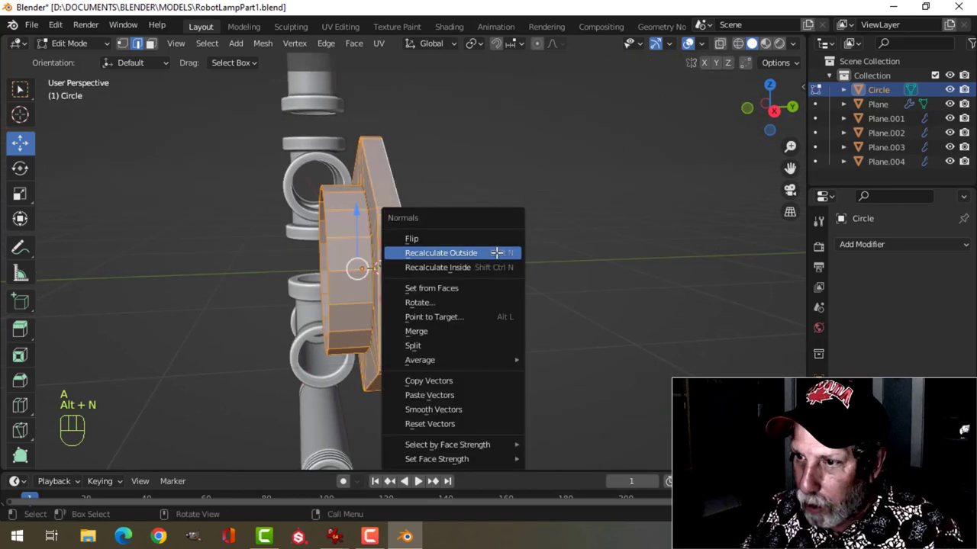
click(503, 252)
In Object Mode, set the hexagonal part's origin to the 3D cursor
key(Tab)
middle_drag(569, 255, 181, 132)
click(219, 43)
mouse_move(283, 67)
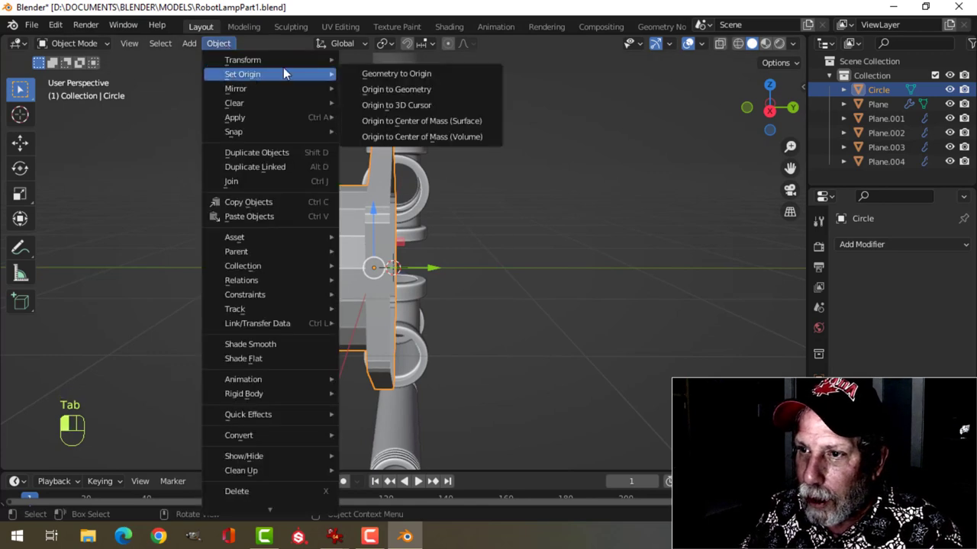
click(408, 105)
Add a Mirror modifier to the part on the Y axis only, with Clipping enabled
click(841, 244)
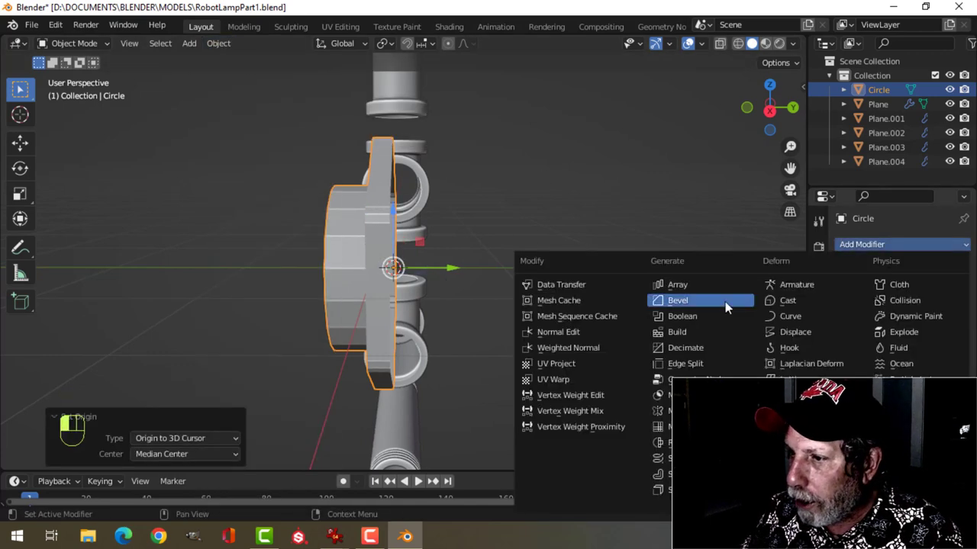
click(665, 402)
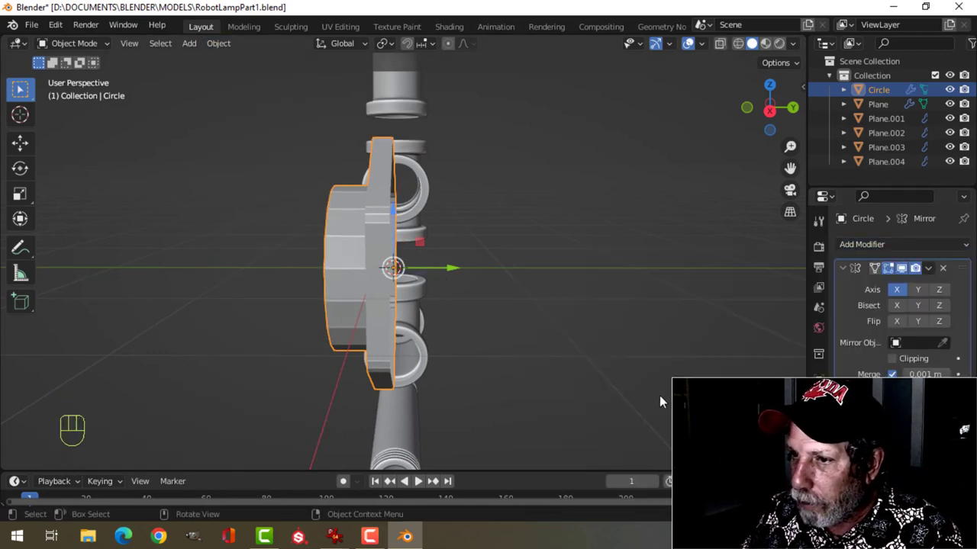
click(918, 290)
middle_drag(585, 285, 810, 329)
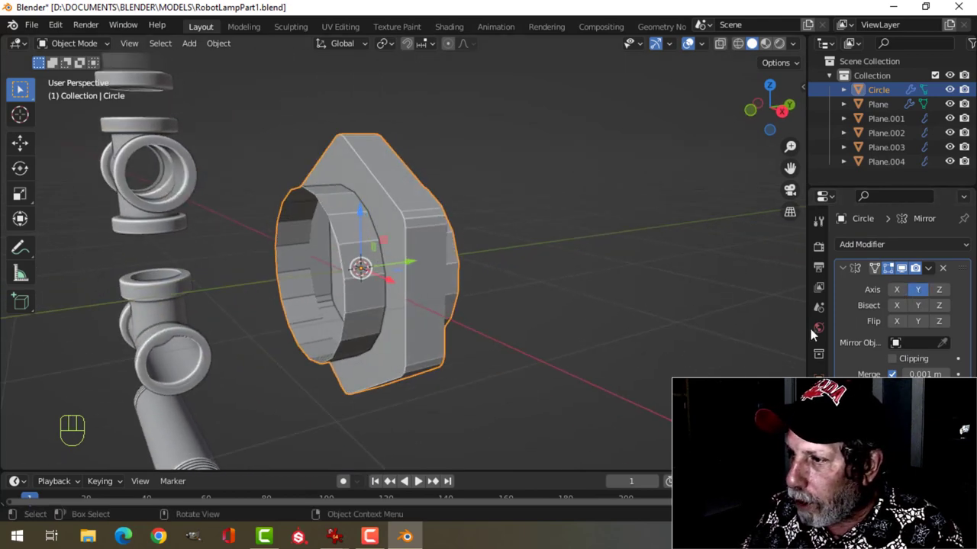
middle_drag(498, 282, 472, 277)
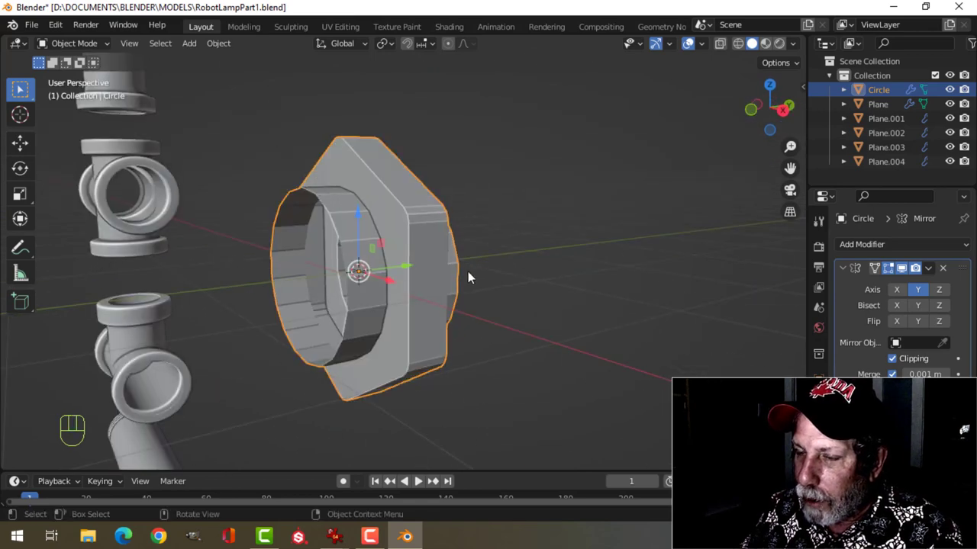
In Edit Mode, move the collar's open-end edge loop about -0.097 m along Y
key(Tab)
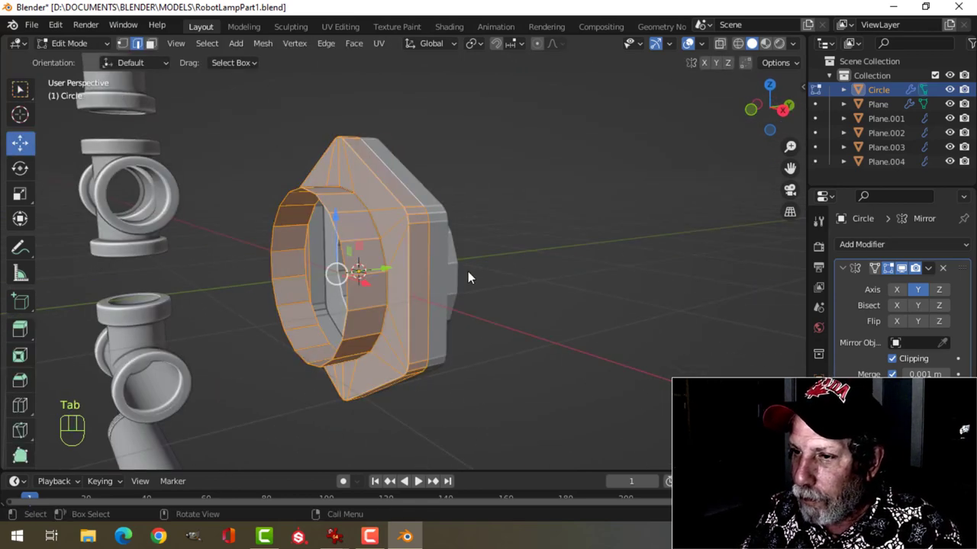
middle_drag(468, 274, 412, 266)
key(alt+a)
drag(412, 266, 442, 262)
Extrude the collar's end loop in place and scale it inward to form a flat rim
key(e)
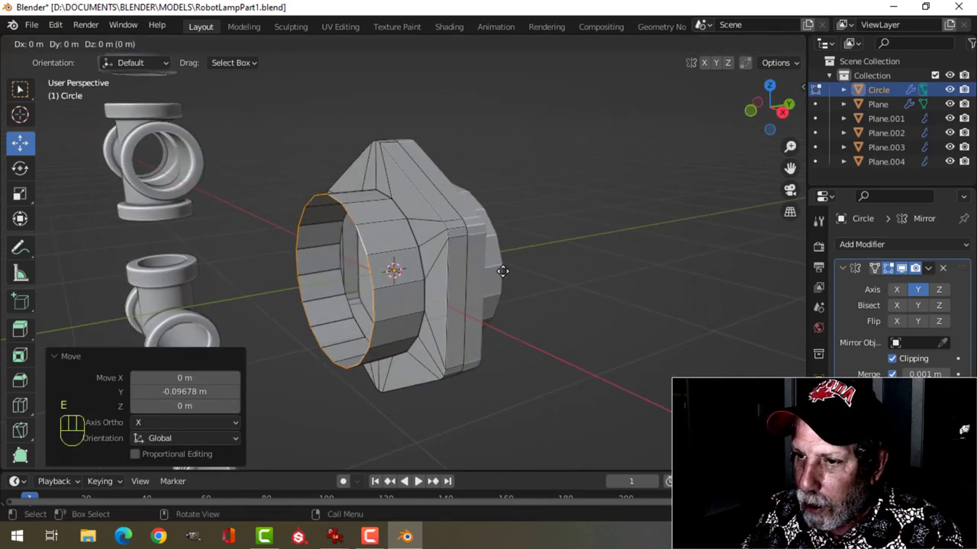
right_click(499, 270)
key(s)
click(447, 271)
middle_drag(447, 270, 549, 244)
key(alt+a)
Add three evenly spaced loop cuts around the outside of the collar, then deselect everything
middle_drag(288, 367, 359, 221)
key(ctrl+r)
scroll(359, 221, up, 3)
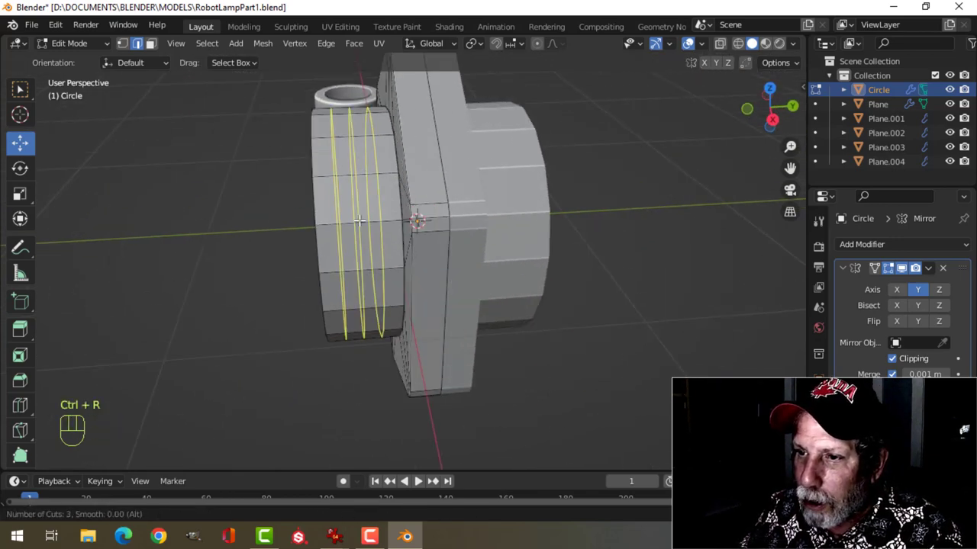
scroll(358, 221, up, 2)
scroll(359, 221, down, 2)
click(359, 220)
right_click(425, 220)
key(alt+a)
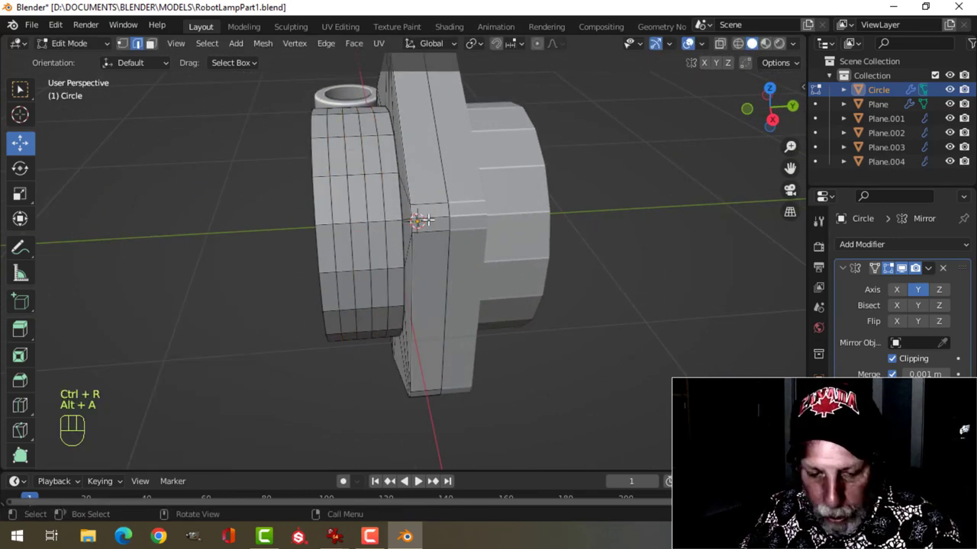
Select two alternating face loops on the collar, extrude them in place and fatten them outward into raised thread ridges
key(3)
alt+shift+click(339, 178)
alt+shift+click(377, 175)
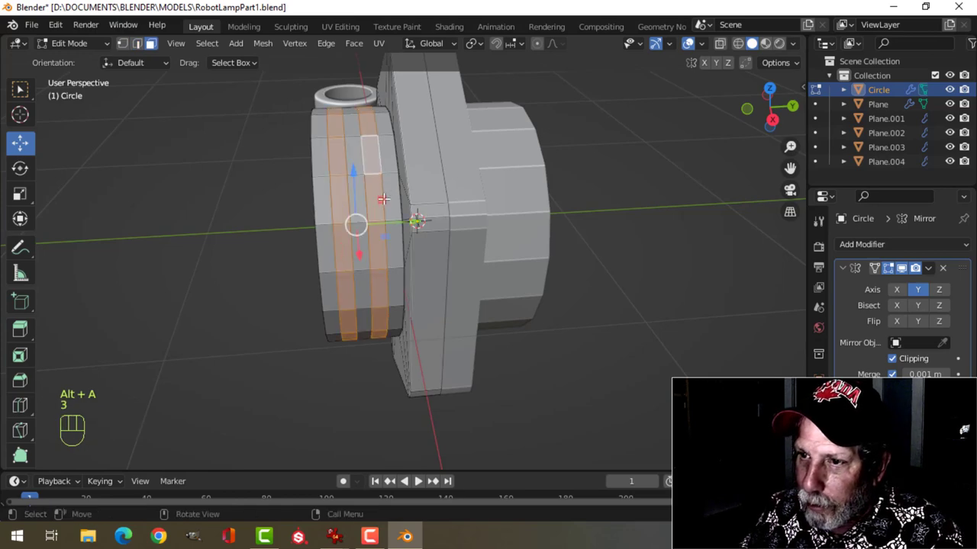
middle_drag(377, 176, 429, 210)
key(e)
right_click(496, 212)
key(alt+s)
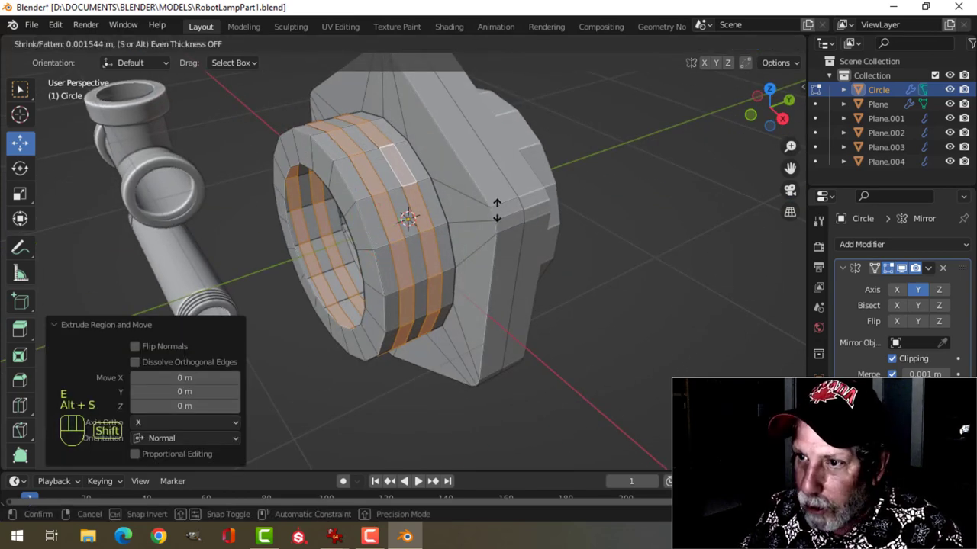
click(527, 156)
Return to Object Mode and apply the part's Mirror modifier
key(Tab)
middle_drag(573, 209, 489, 200)
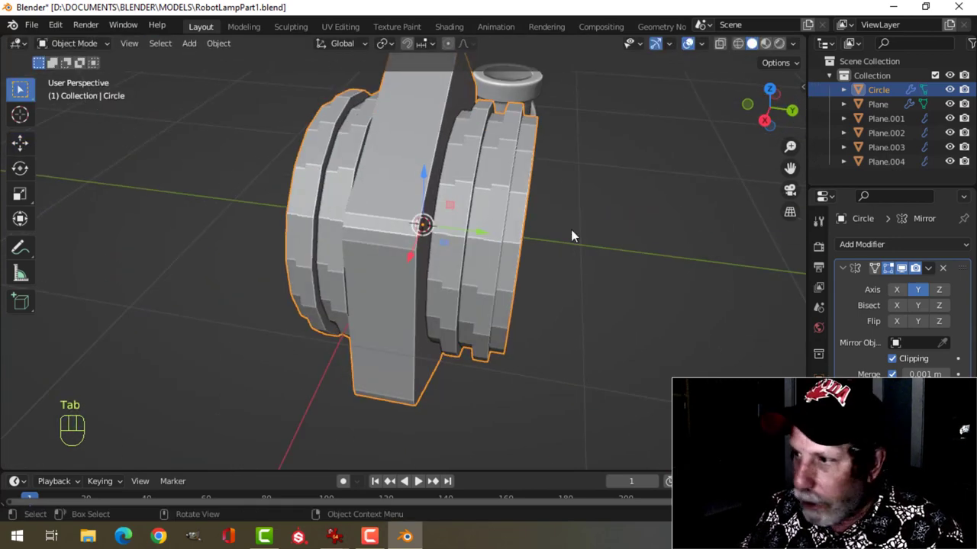
click(929, 269)
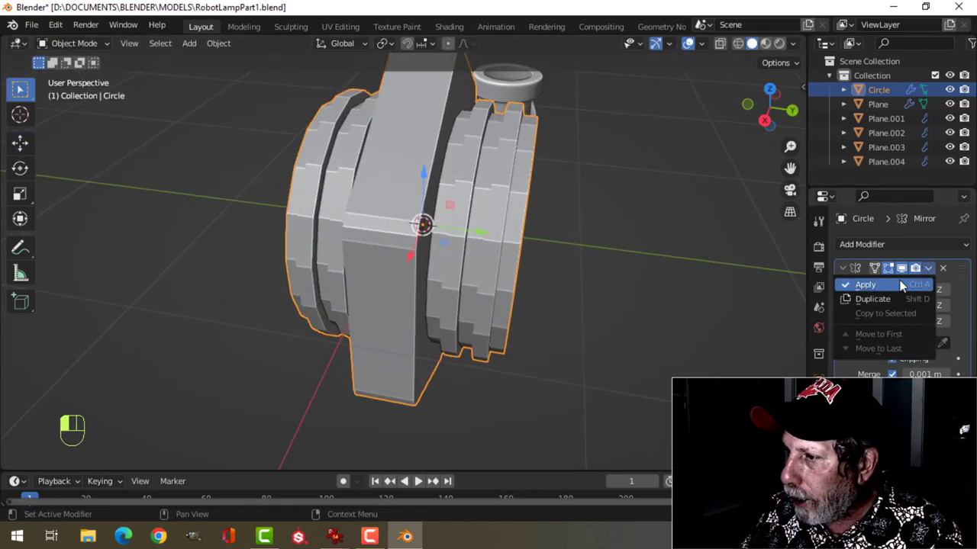
click(902, 286)
Add a level 2 Subdivision Surface modifier to the part and shade it smooth
key(ctrl+2)
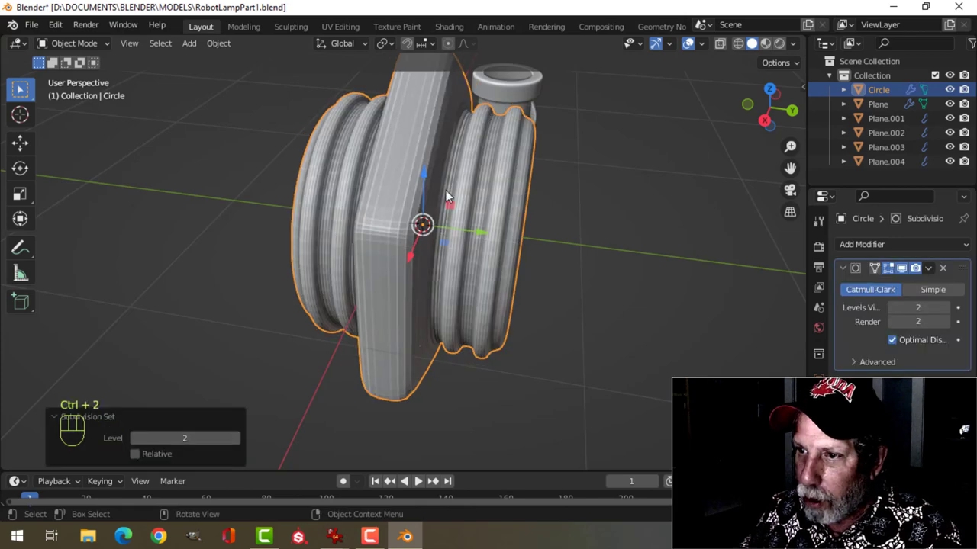
right_click(447, 198)
click(438, 173)
In Edit Mode, merge all of the part's vertices by distance, then deselect everything
middle_drag(439, 212, 460, 229)
key(Tab)
key(a)
key(m)
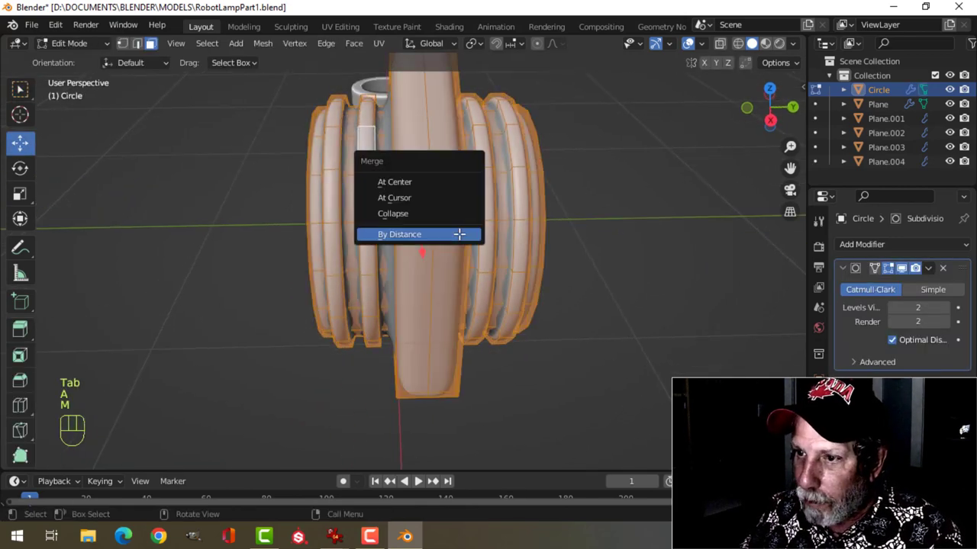
click(459, 234)
key(alt+a)
Bevel the middle edge loop around the hexagon's outer sides to a width of about 0.109 m with one segment
key(2)
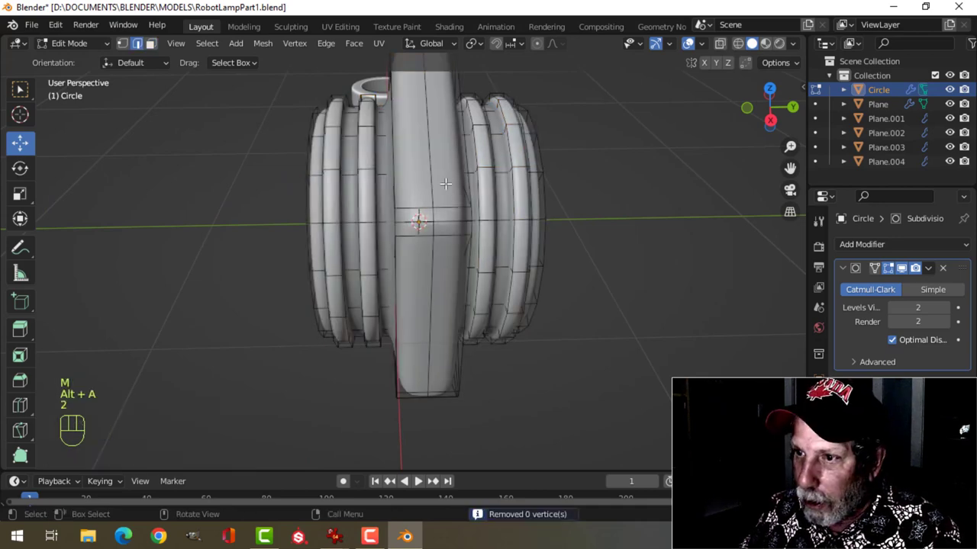
middle_drag(445, 195, 534, 236)
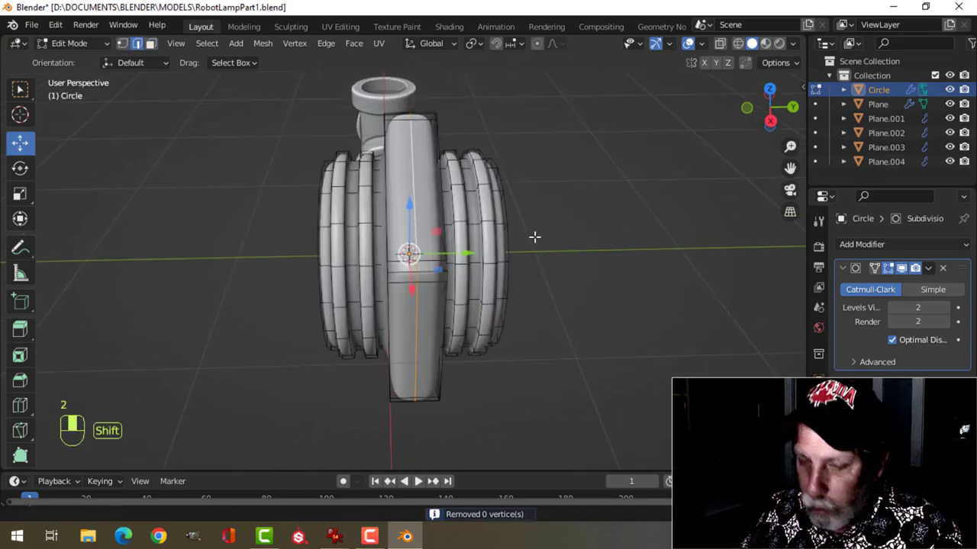
key(ctrl+b)
key(shift)
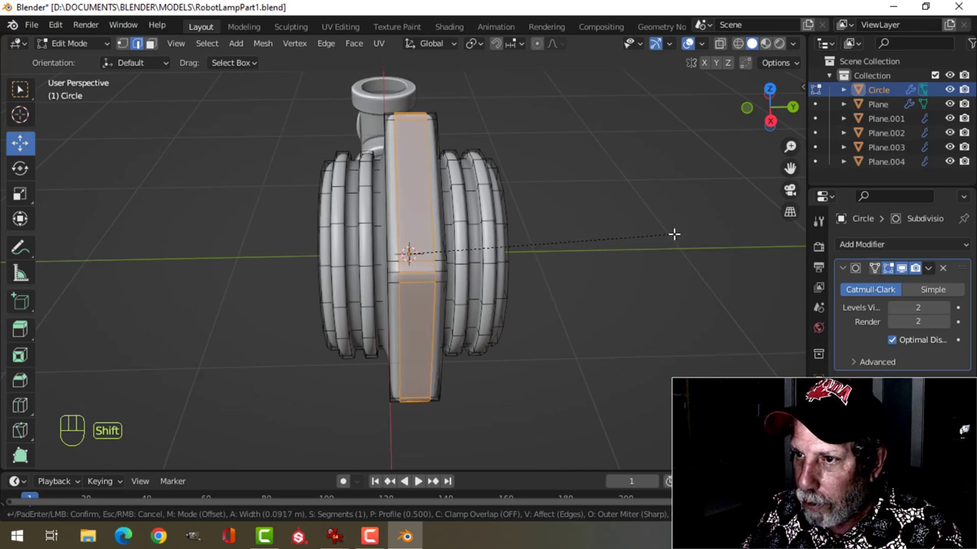
click(551, 222)
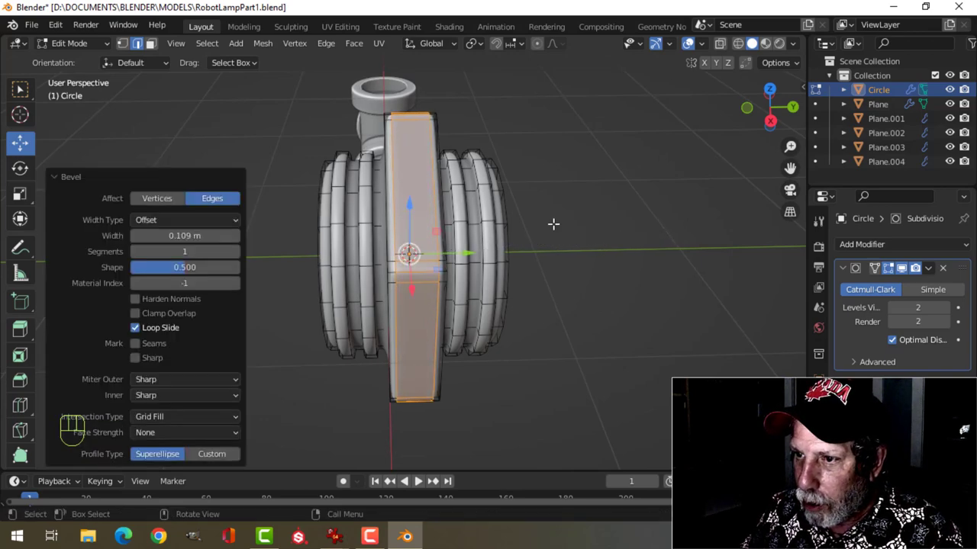
key(alt+a)
Add a loop cut on each hexagonal face of the part, slid toward the outer edge to sharpen it
middle_drag(552, 222, 427, 206)
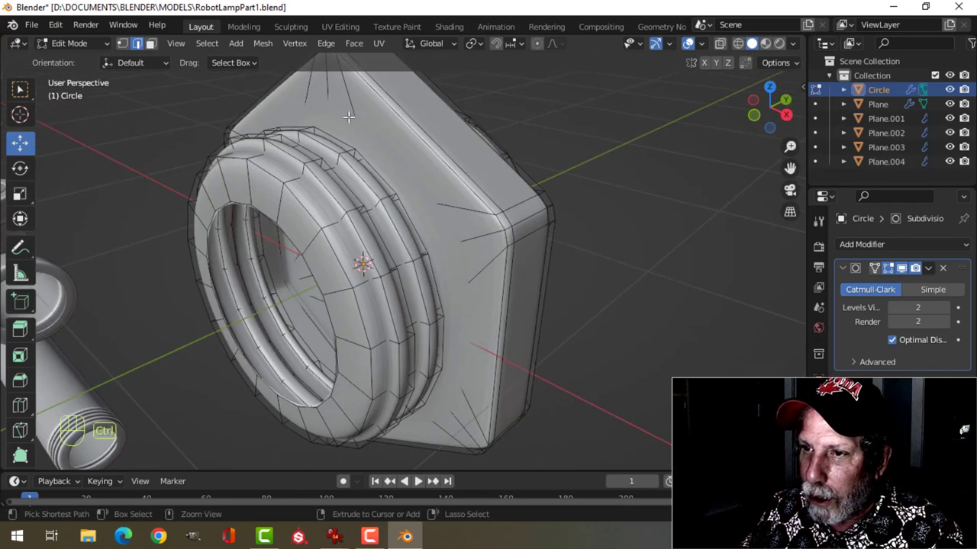
key(ctrl+r)
click(344, 109)
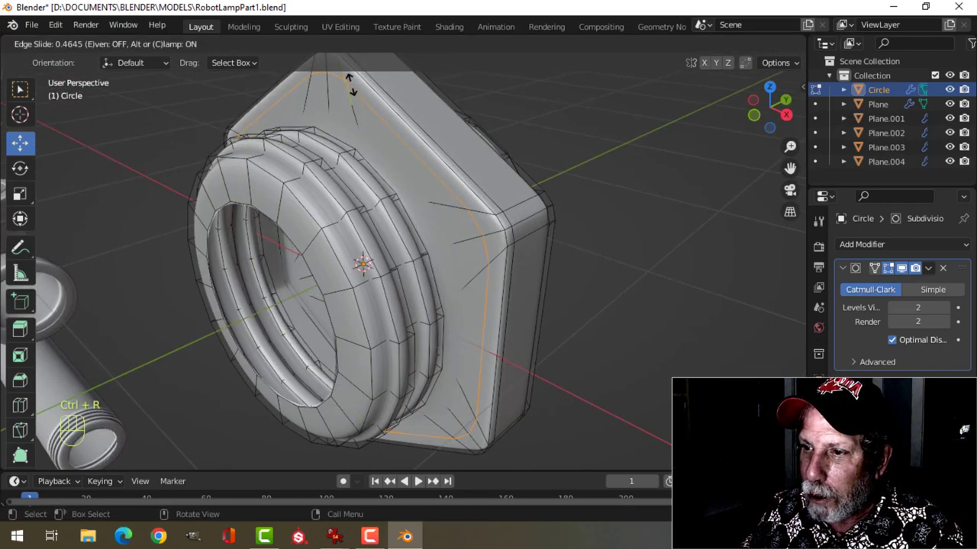
click(349, 84)
middle_drag(557, 145, 446, 203)
key(ctrl+r)
click(403, 95)
click(403, 91)
key(alt+a)
Add a centred loop cut along each of the two thread ridges on one collar
key(ctrl+r)
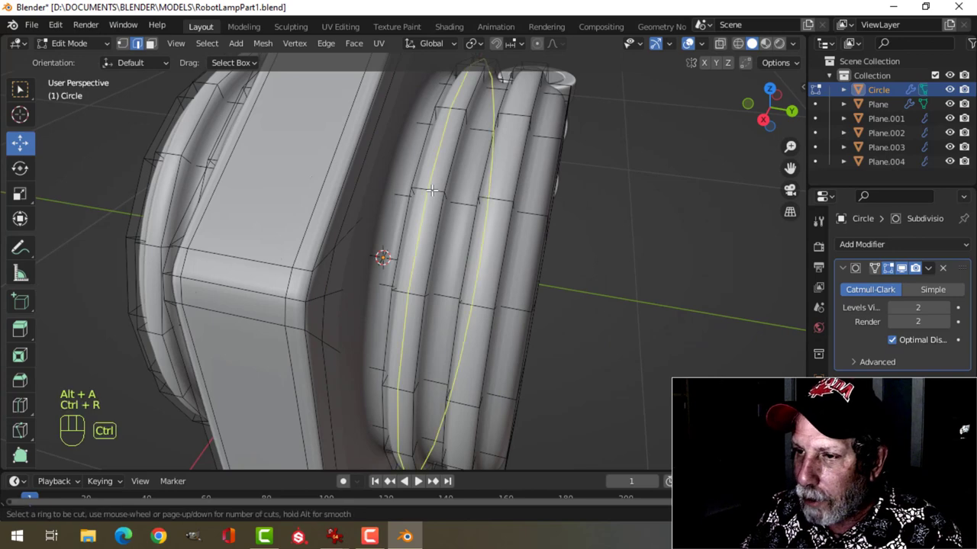
click(432, 190)
click(432, 190)
key(ctrl+r)
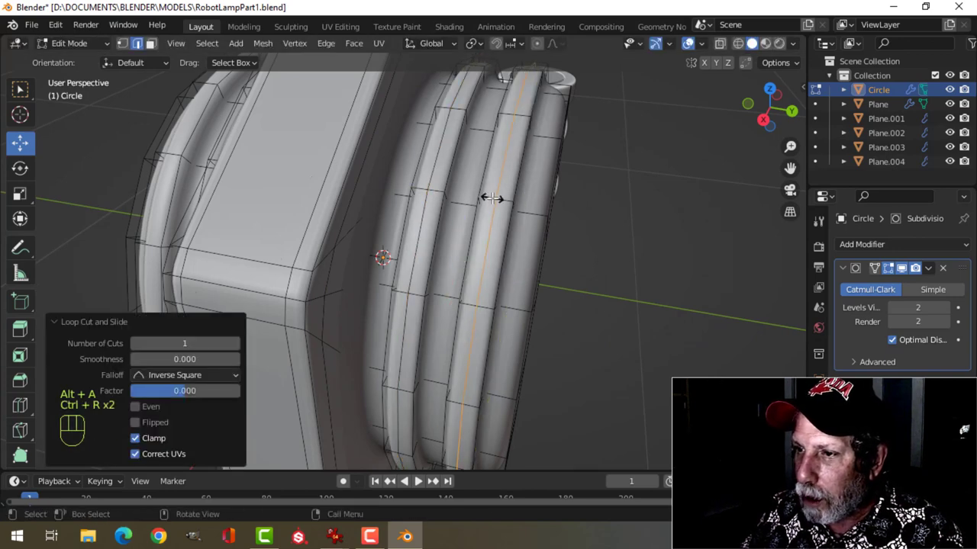
right_click(490, 199)
Add matching centred loop cuts along the two thread ridges on the opposite collar
middle_drag(491, 198, 321, 141)
key(ctrl+r)
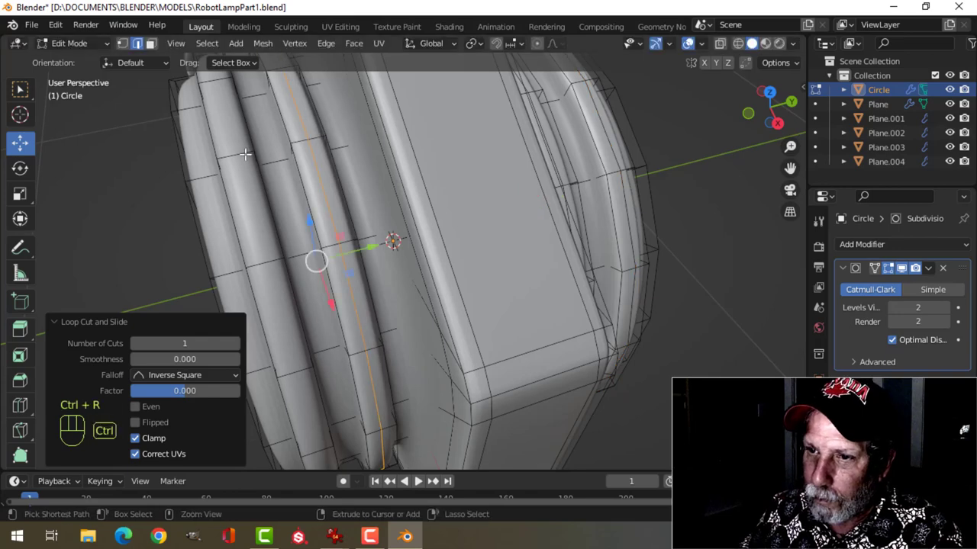
click(245, 155)
click(245, 154)
Bevel the centre loops of all four thread ridges to a width of about 0.012 m with one segment
middle_drag(308, 125, 627, 201)
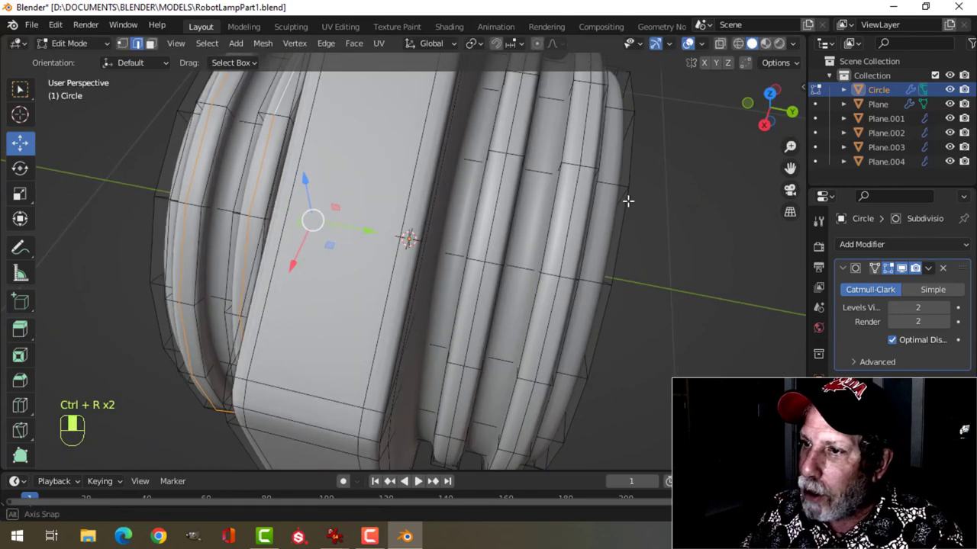
alt+shift+click(511, 136)
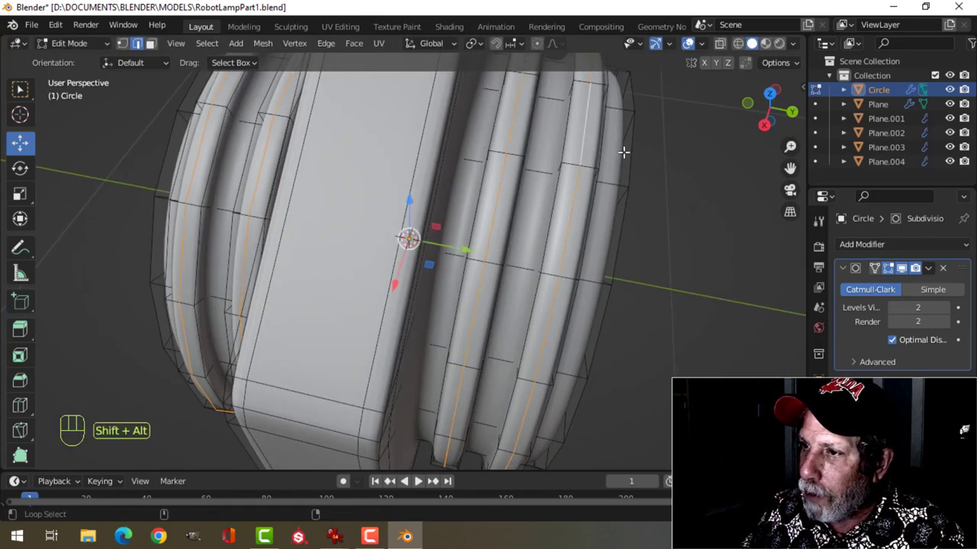
key(ctrl+b)
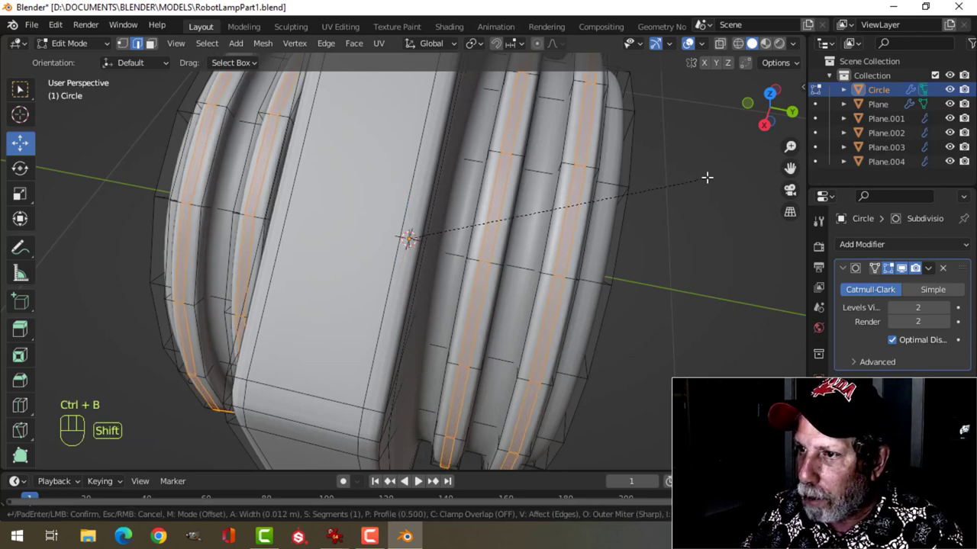
click(713, 164)
key(alt+a)
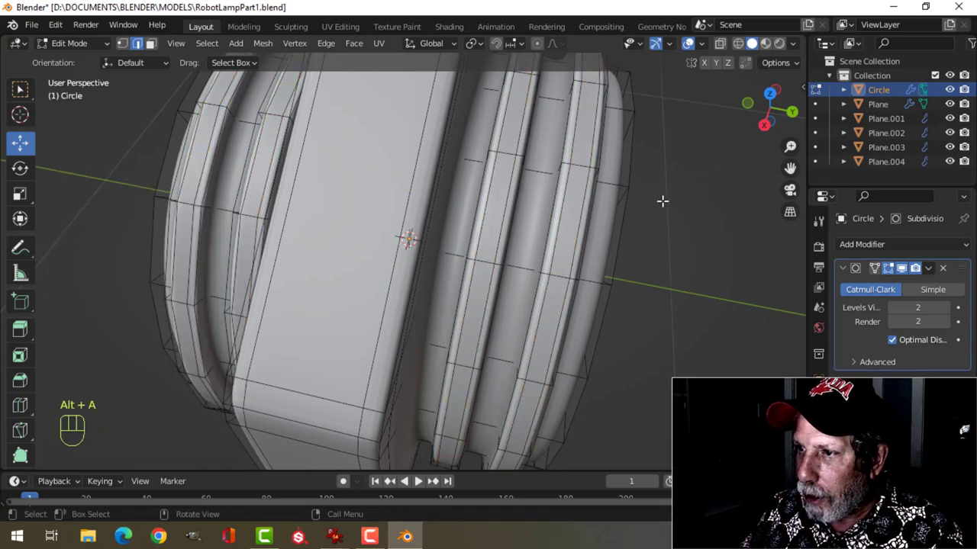
Add a supporting loop cut around the outer end of each threaded collar and return to Object Mode
middle_drag(662, 200, 222, 204)
key(ctrl+r)
click(586, 167)
click(580, 174)
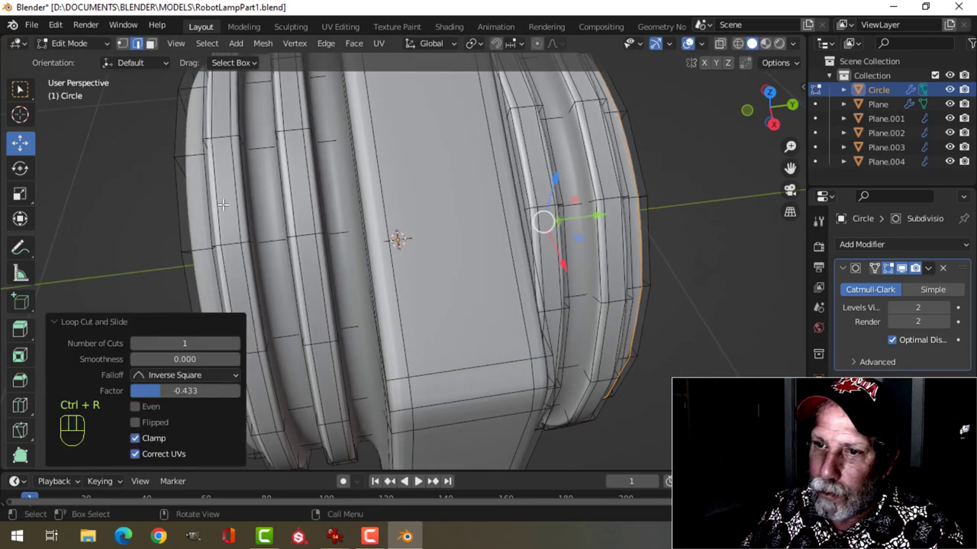
key(ctrl+r)
click(183, 153)
click(183, 153)
key(Tab)
scroll(400, 196, down, 5)
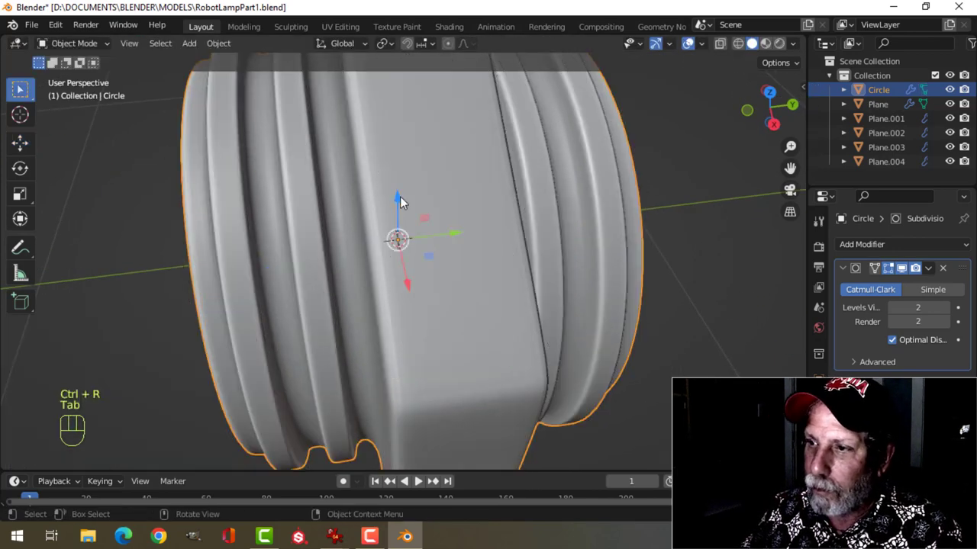
Move the hexagonal connector in the front view to just beside the elbow and cross fittings
key(alt+a)
middle_drag(513, 227, 597, 232)
middle_drag(369, 233, 432, 205)
click(527, 180)
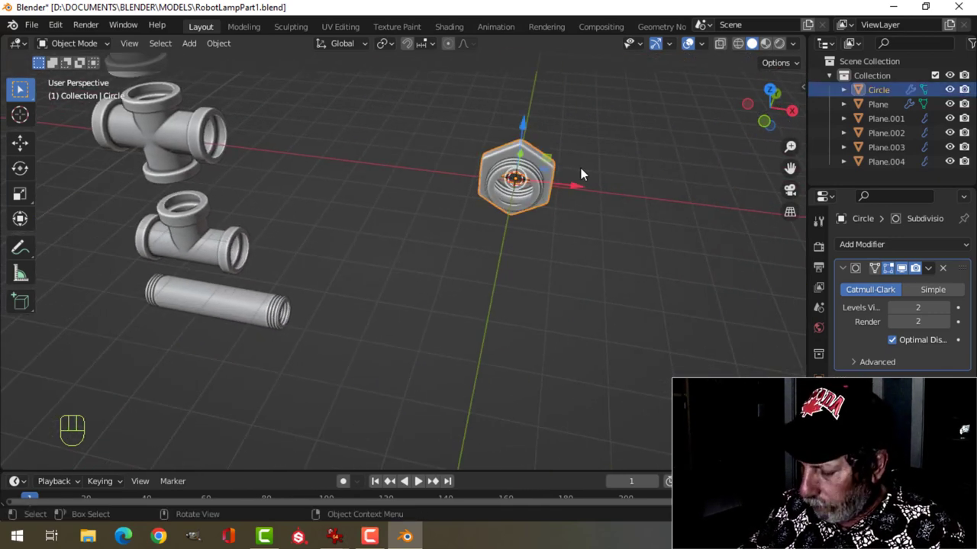
key(KP_1)
scroll(581, 168, down, 4)
shift+middle_drag(535, 199, 602, 220)
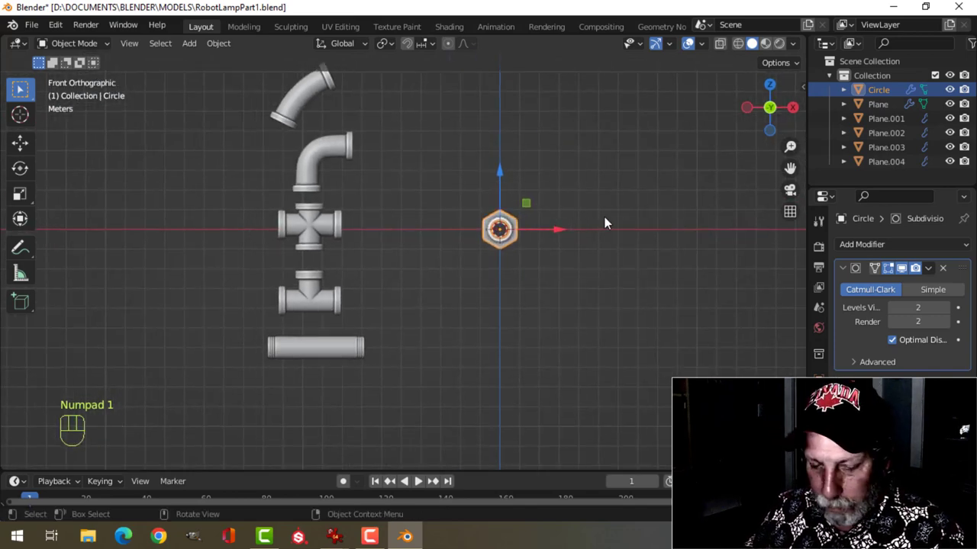
key(g)
click(441, 183)
Rotate all of the connector's geometry 90° about the global X axis in Edit Mode
middle_drag(441, 183, 554, 180)
click(461, 190)
key(Tab)
key(a)
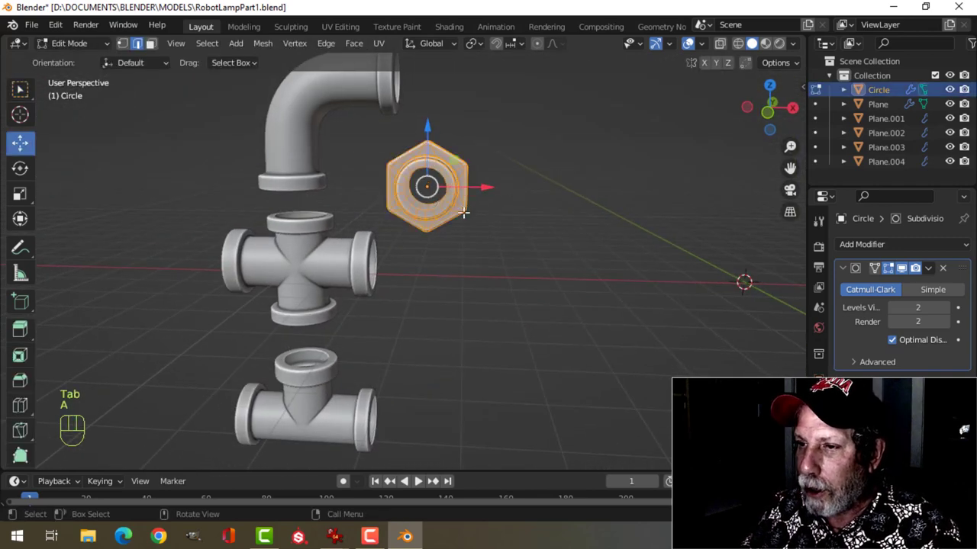
middle_drag(462, 213, 438, 209)
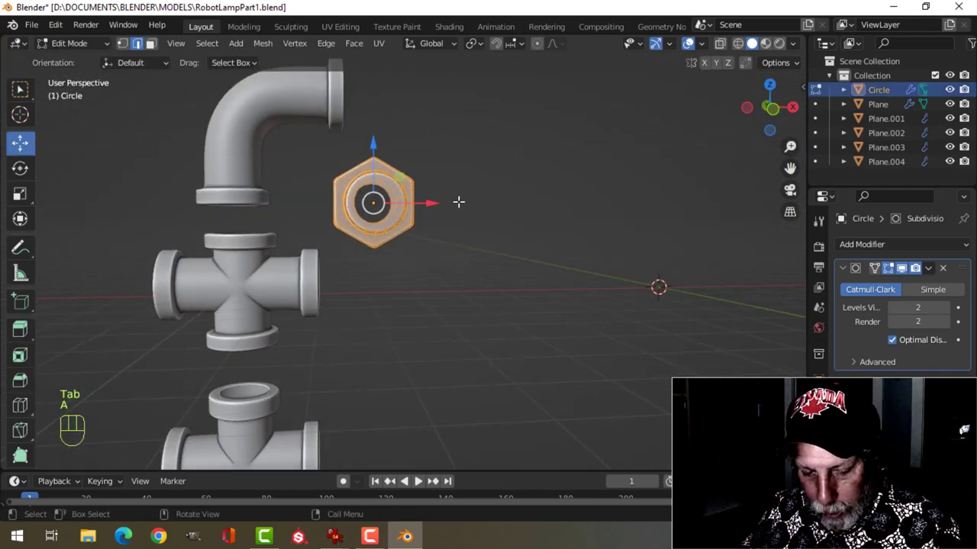
key(r)
key(x)
key(9)
key(0)
key(Return)
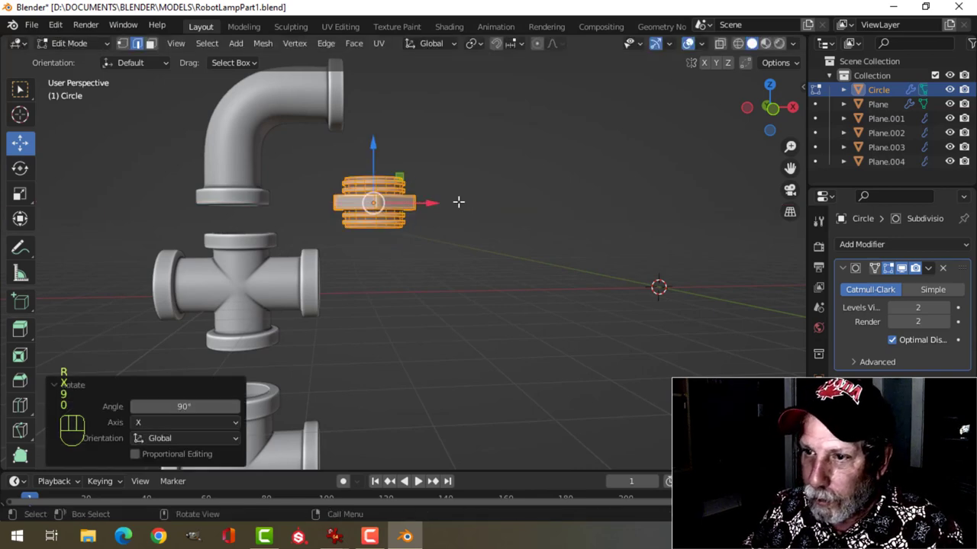
Set the connector's origin to its geometry
key(Tab)
click(218, 44)
mouse_move(286, 75)
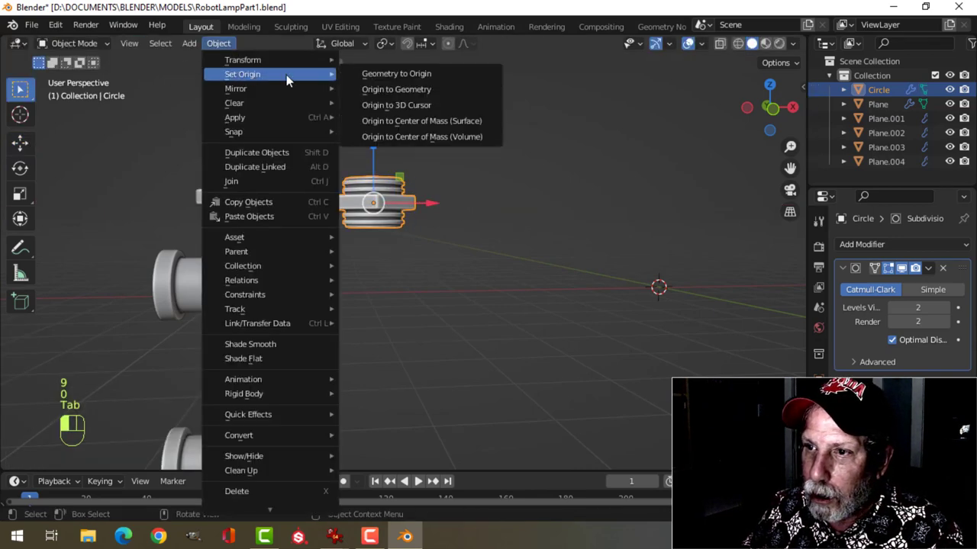
click(394, 91)
scroll(441, 244, down, 2)
shift+middle_drag(441, 246, 459, 153)
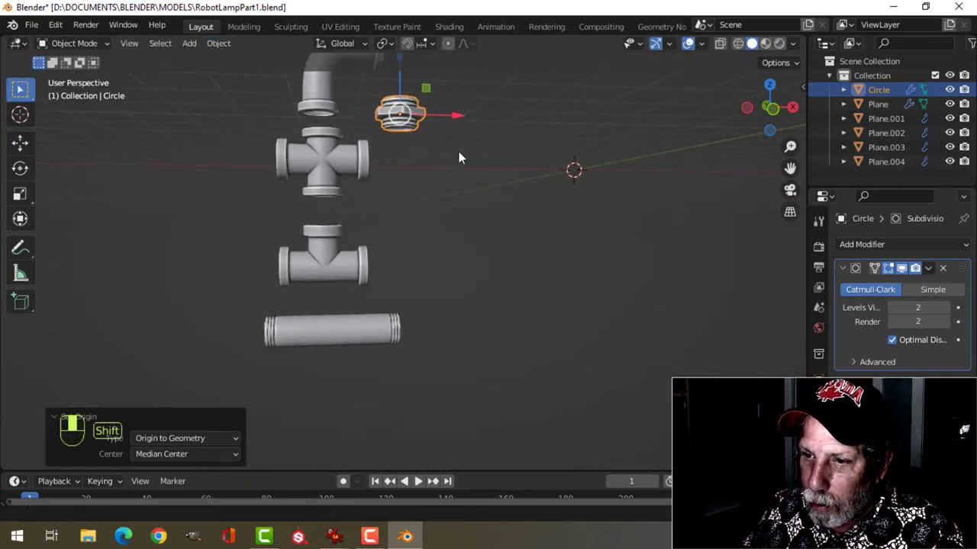
Move the hexagonal connector in the front view between the cross fitting and the tee fitting
click(358, 328)
shift+middle_drag(384, 220, 434, 198)
scroll(434, 198, up, 2)
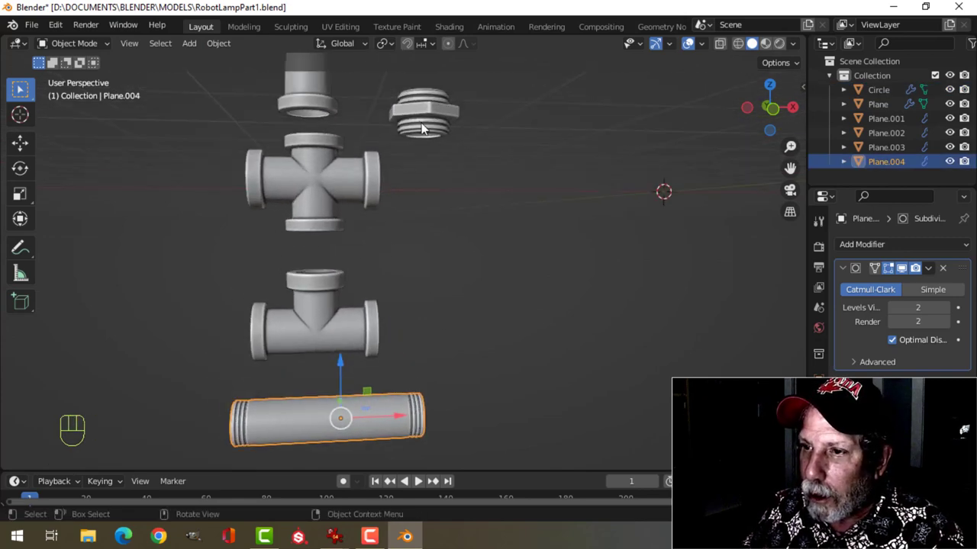
click(422, 109)
key(KP_1)
shift+middle_drag(536, 130, 506, 190)
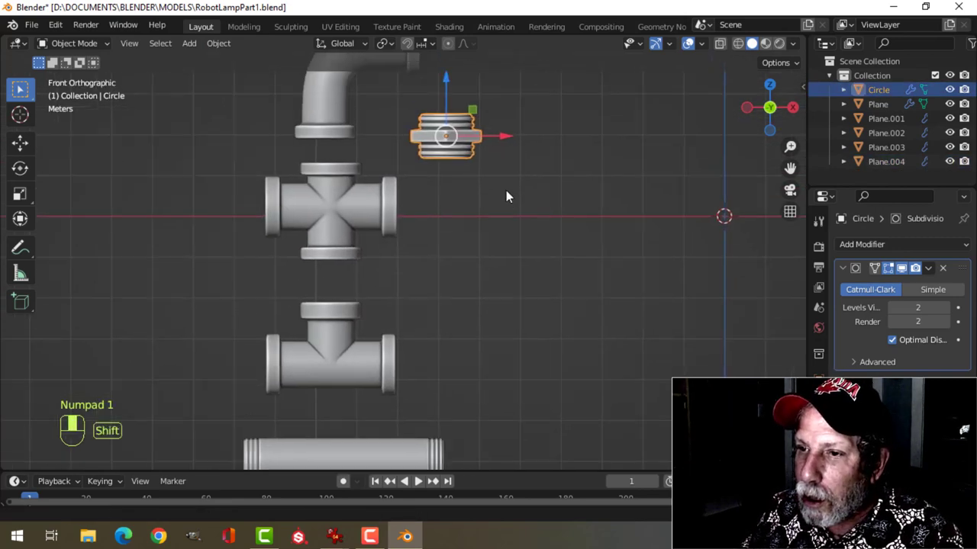
key(g)
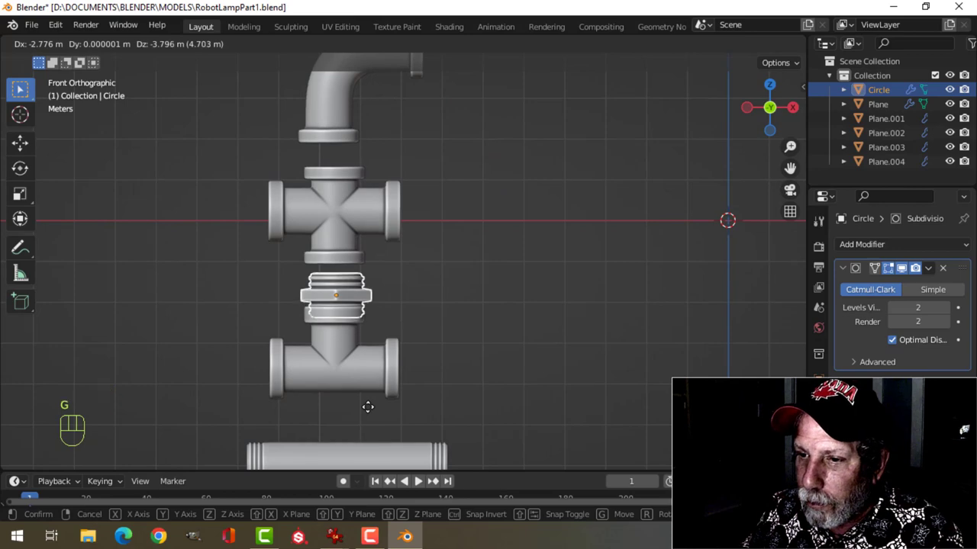
click(365, 407)
Shift the connector about -0.171 m along Y to centre it on the tee's upper opening
scroll(410, 353, up, 3)
middle_drag(410, 353, 504, 315)
click(503, 315)
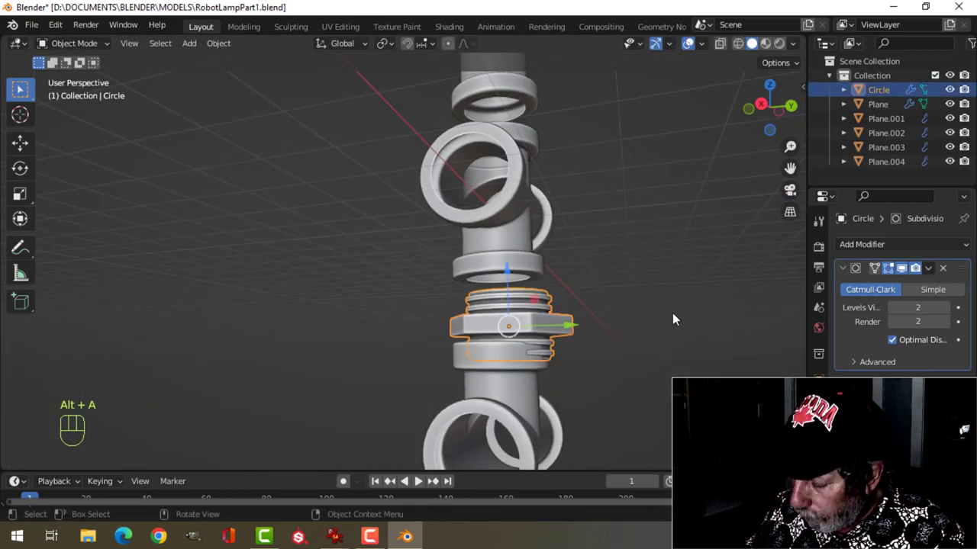
key(KP_3)
scroll(672, 313, up, 3)
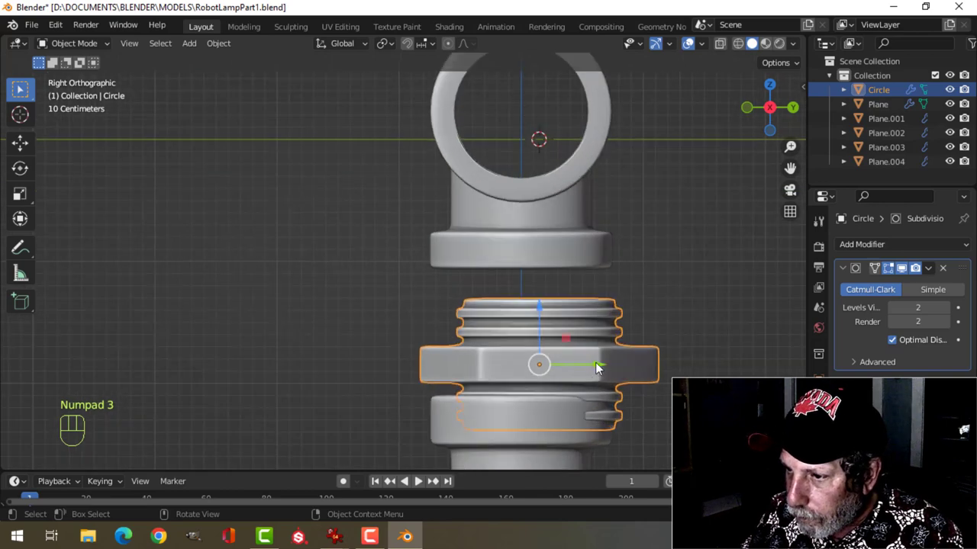
drag(598, 367, 568, 368)
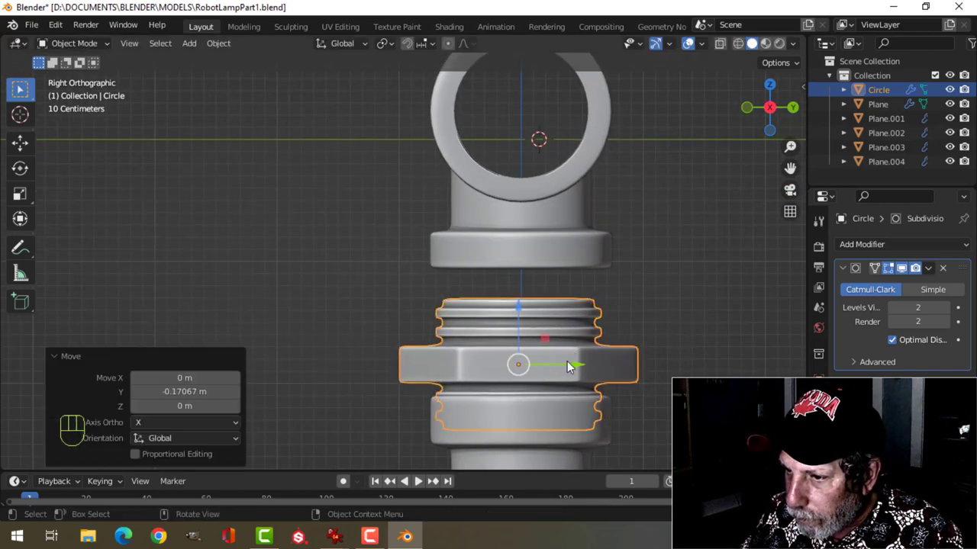
middle_drag(568, 367, 464, 319)
key(alt+a)
scroll(427, 324, up, 3)
click(469, 263)
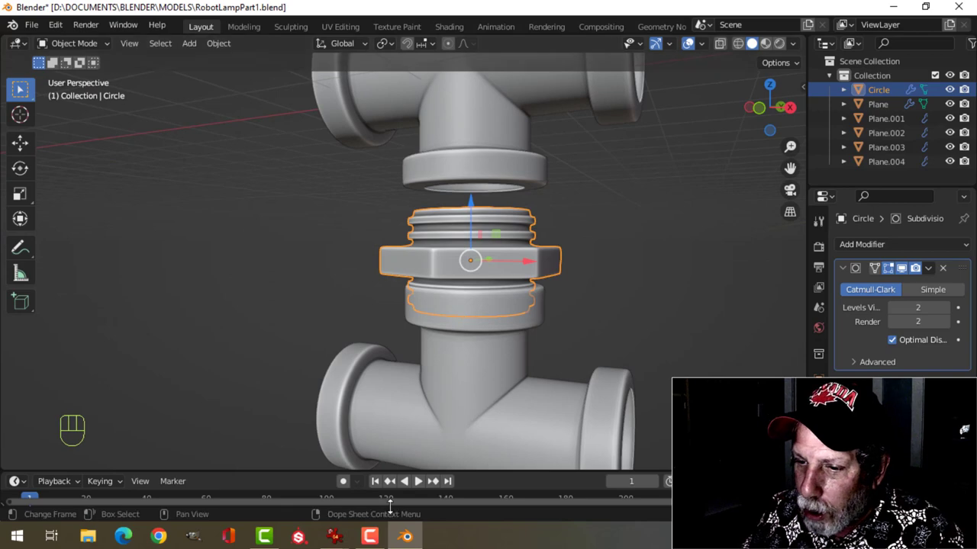
Switch to IrfanView, examine how the hexagonal connectors join the fittings in the robot lamp photos, and return to Blender
mouse_move(333, 538)
click(335, 470)
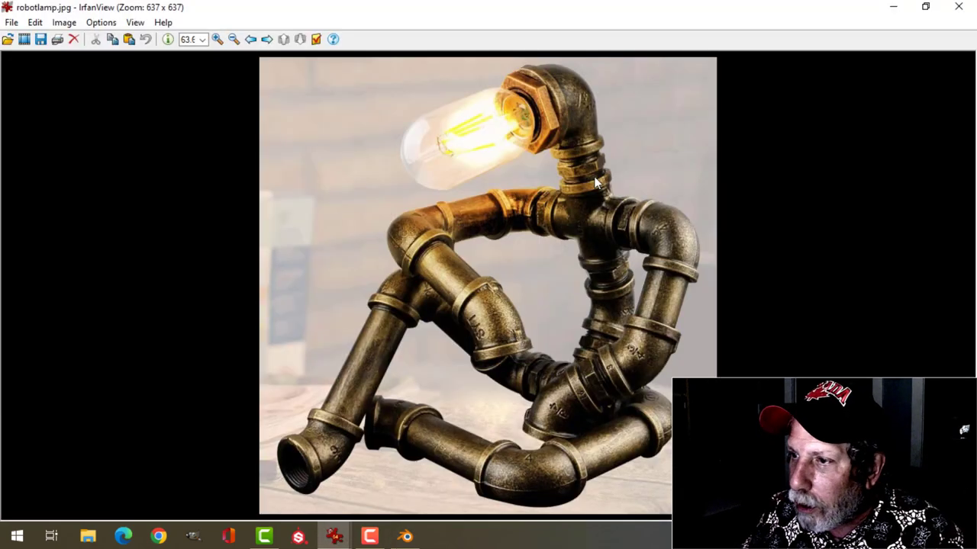
scroll(594, 179, down, 1)
scroll(589, 176, down, 1)
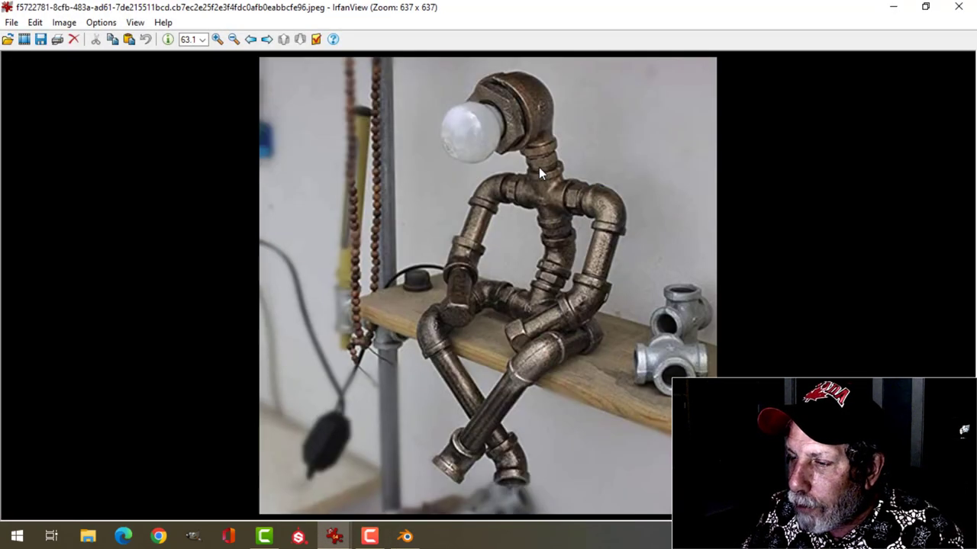
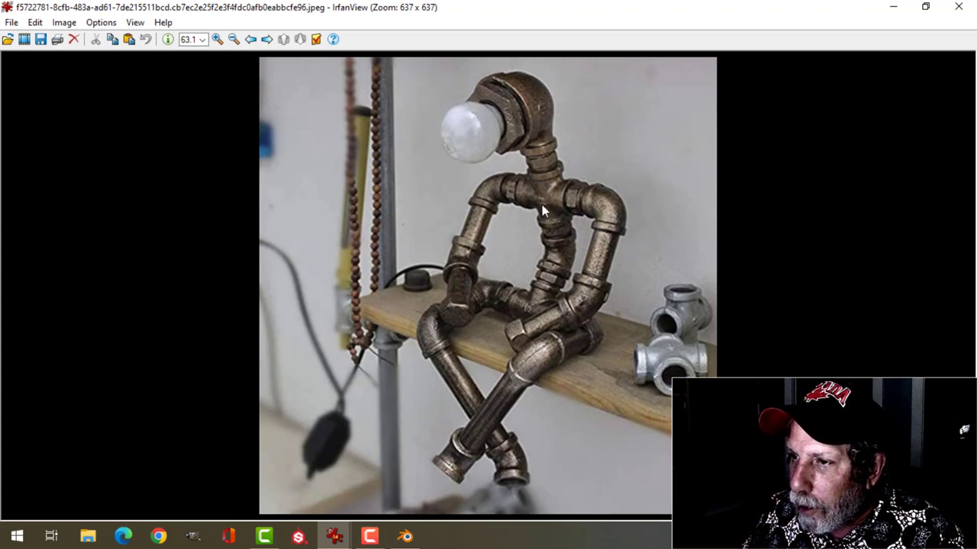
click(405, 536)
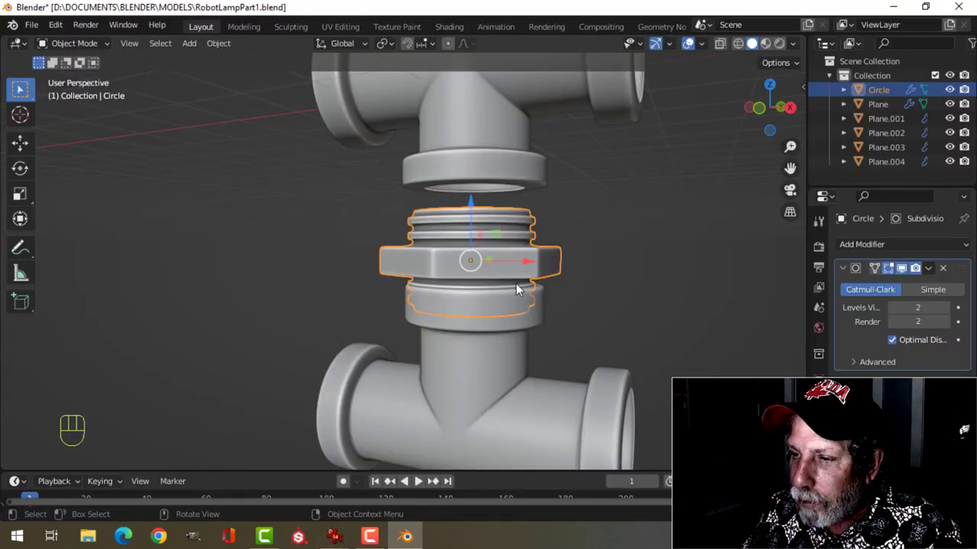
Scale the whole connector mesh to about 0.75 in X and Y while keeping its Z size
key(Tab)
key(a)
middle_drag(585, 288, 560, 286)
key(s)
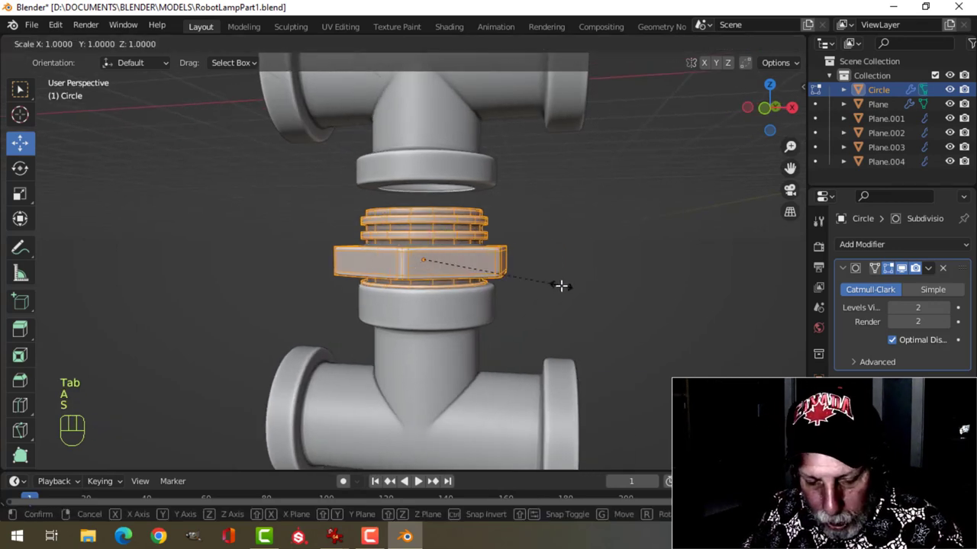
key(shift+z)
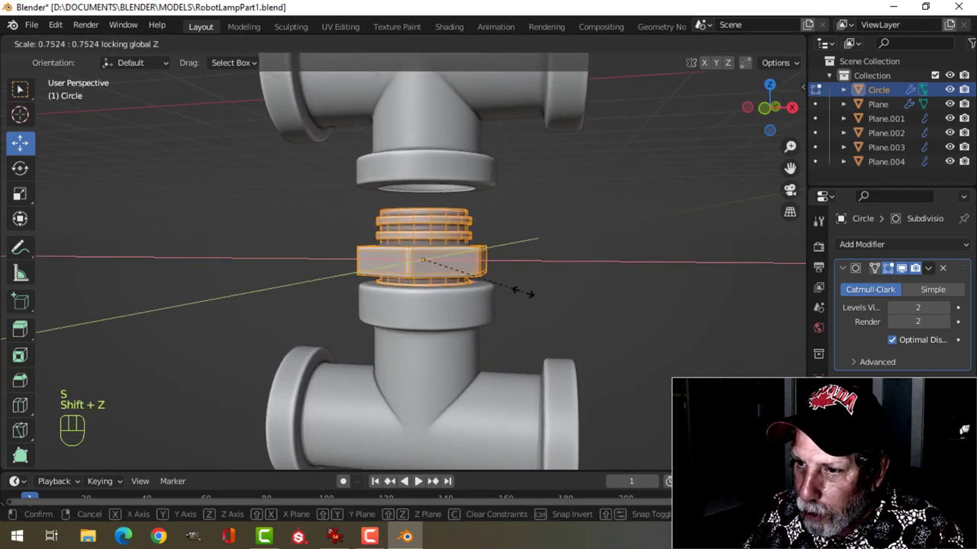
click(525, 294)
Raise the connector mesh toward the cross fitting and lower the object about 0.25 m along Z to fit between both fittings
drag(431, 218, 432, 164)
middle_drag(518, 194, 405, 178)
key(Tab)
key(alt+a)
middle_drag(371, 204, 465, 229)
click(465, 229)
drag(441, 198, 435, 212)
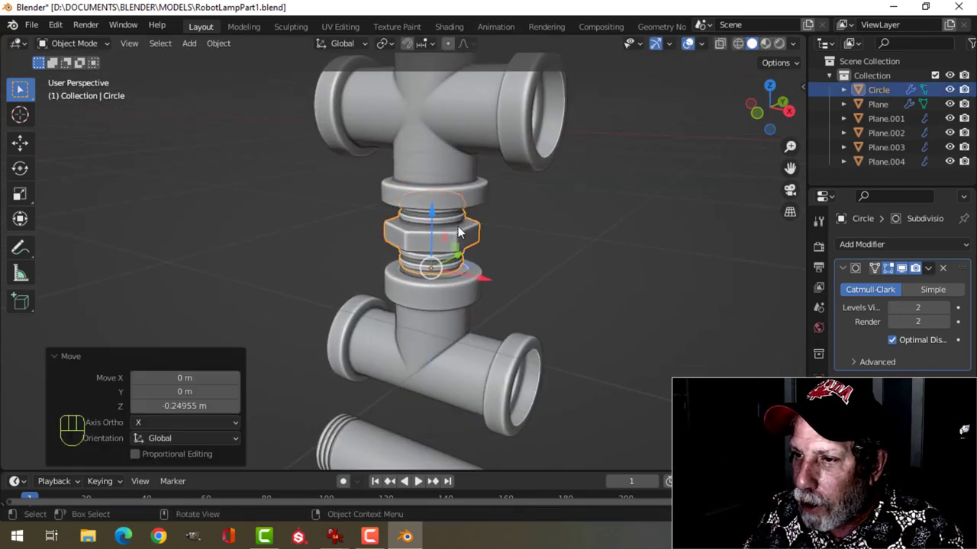
Save the Blender file and examine the hexagonal end fitting on the robot's arm in the reference photo
key(alt+a)
middle_drag(503, 272, 463, 247)
key(ctrl+s)
scroll(533, 276, down, 3)
scroll(463, 260, down, 3)
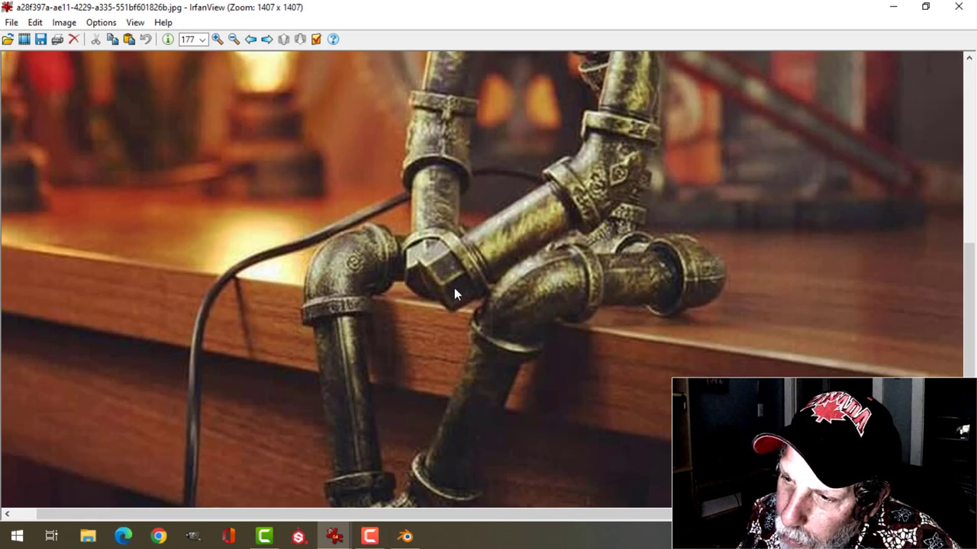
click(412, 536)
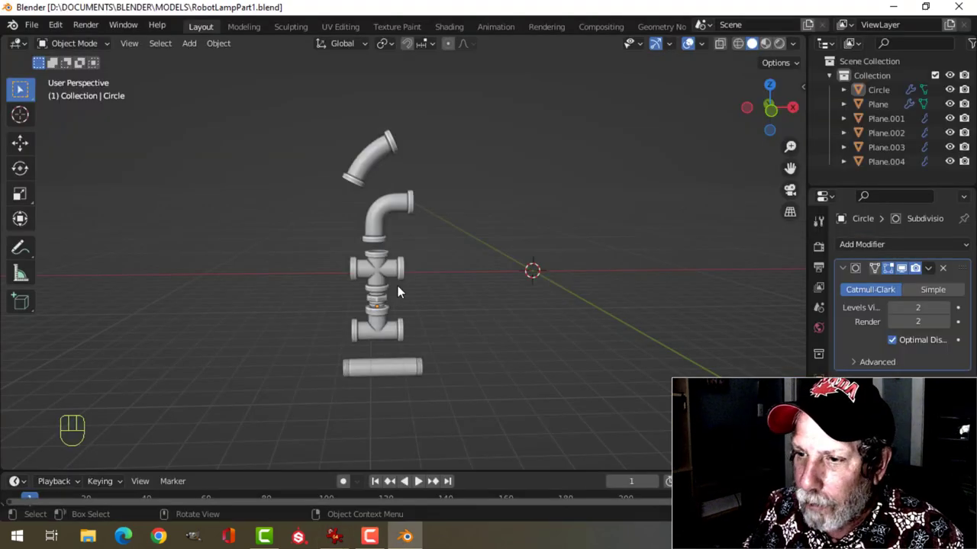
Duplicate the hexagonal connector and place the copy about 9.16 m along the X axis
scroll(421, 293, up, 4)
scroll(394, 343, up, 2)
shift+middle_drag(394, 364, 394, 257)
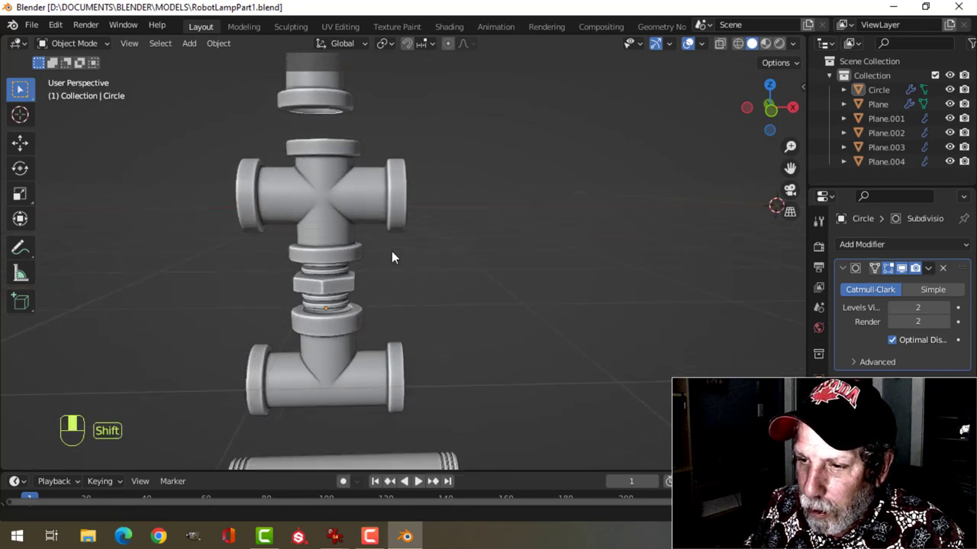
click(346, 275)
scroll(414, 282, down, 1)
shift+middle_drag(461, 279, 405, 269)
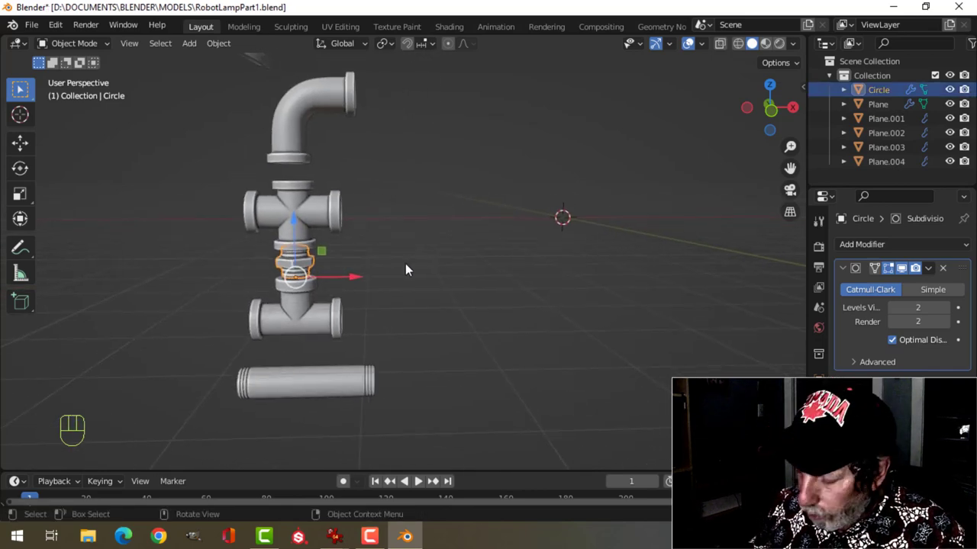
key(KP_1)
key(shift+d)
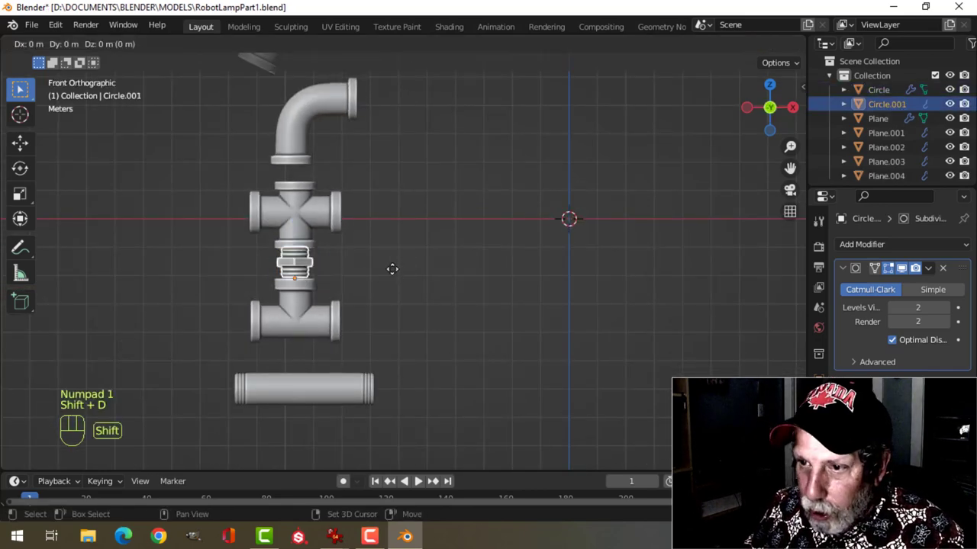
key(x)
click(621, 235)
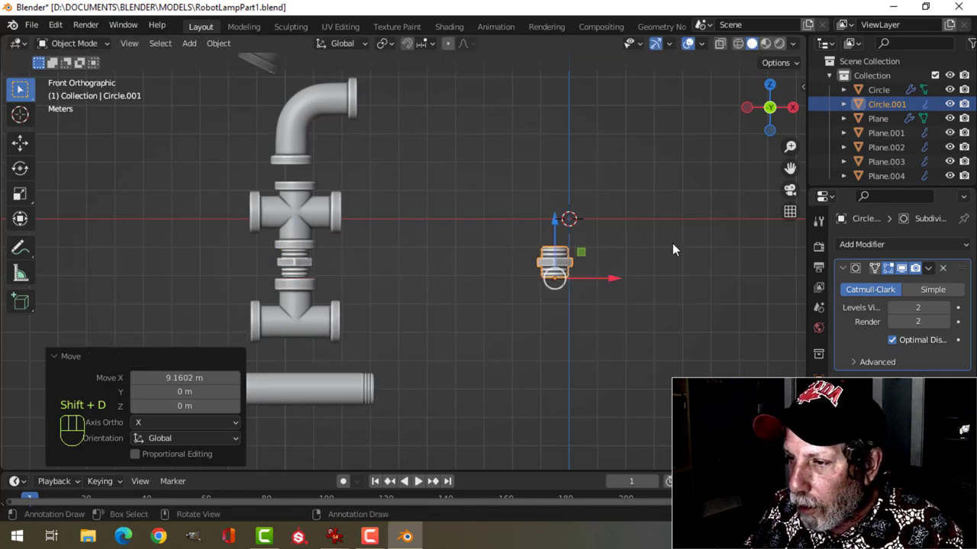
Delete the vertices of the threaded section below the hexagon on the copied connector
scroll(676, 245, up, 2)
shift+middle_drag(679, 229, 409, 190)
scroll(482, 205, up, 2)
shift+middle_drag(481, 205, 512, 212)
key(Tab)
key(alt+a)
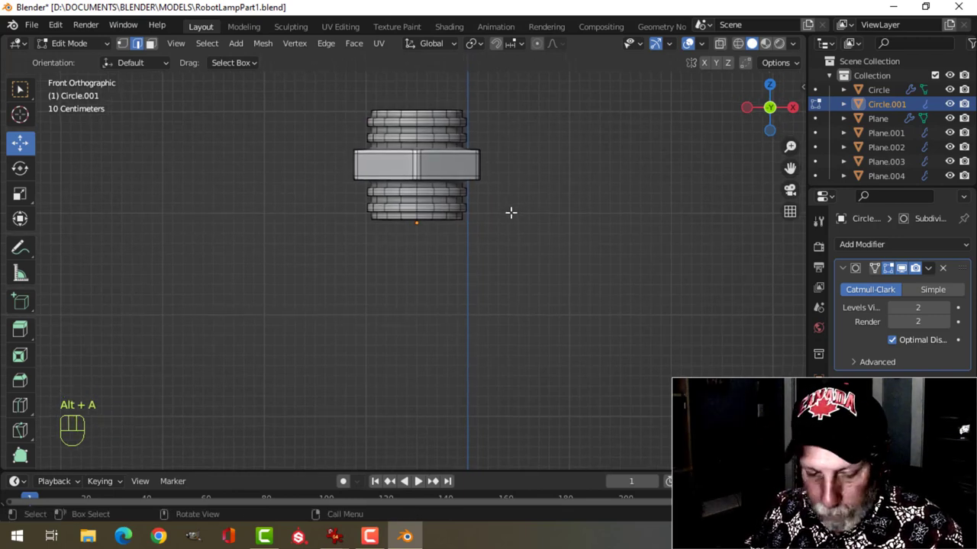
key(z)
click(400, 215)
key(b)
mouse_move(545, 275)
mouse_down()
mouse_move(351, 214)
mouse_move(308, 187)
mouse_up()
key(x)
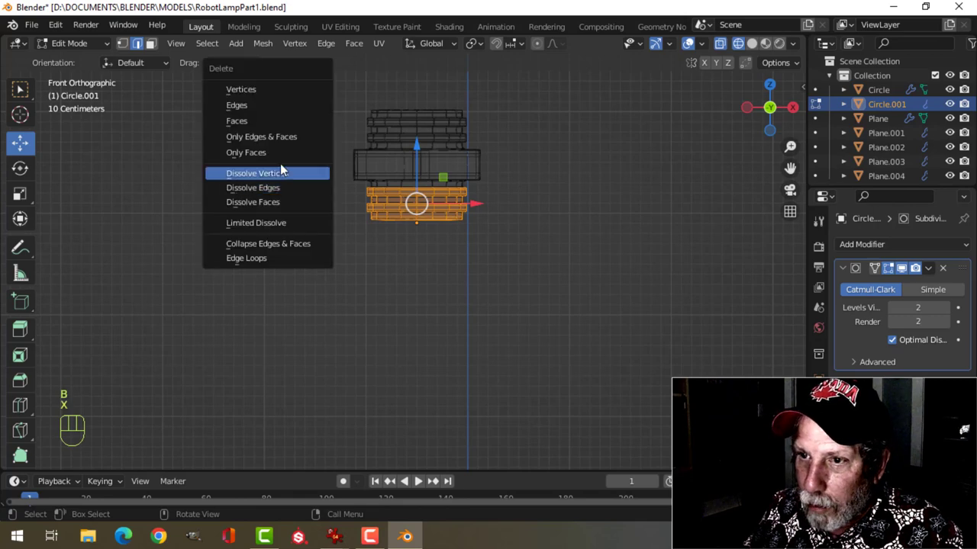
click(268, 89)
key(z)
click(582, 229)
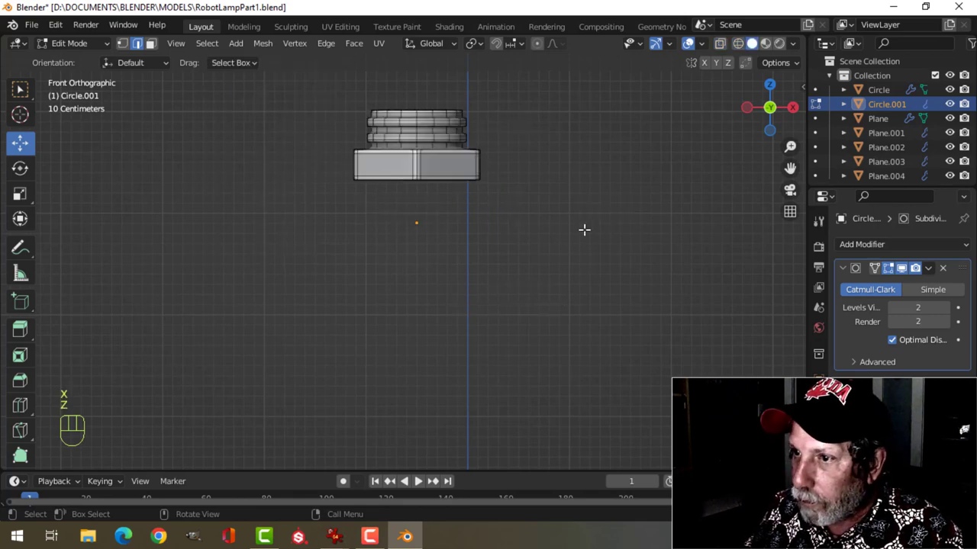
Examine the hexagonal end fittings on the robot's arms in the seated-robot reference photo, up to 100% zoom
mouse_move(582, 229)
middle_down()
mouse_move(534, 120)
mouse_move(492, 196)
mouse_move(501, 162)
middle_up()
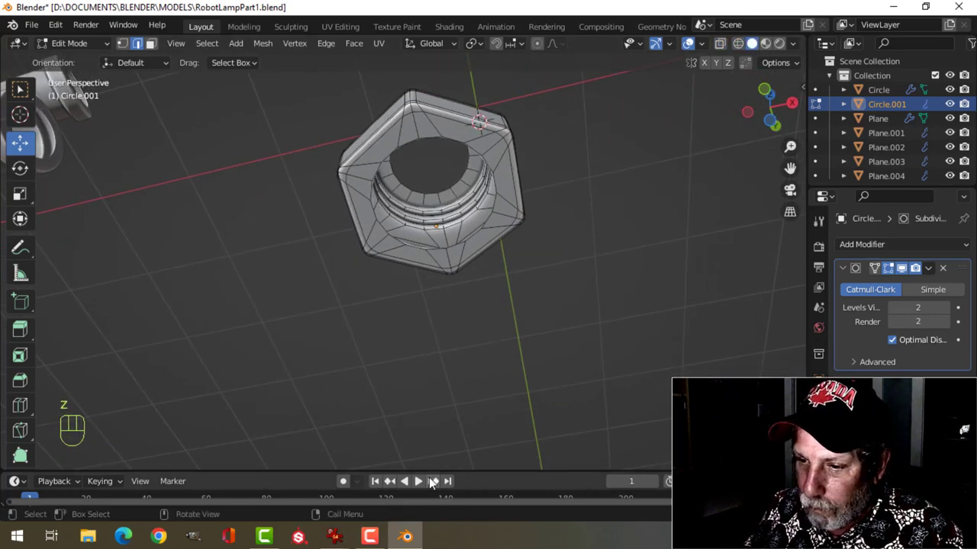
mouse_move(338, 525)
mouse_move(347, 486)
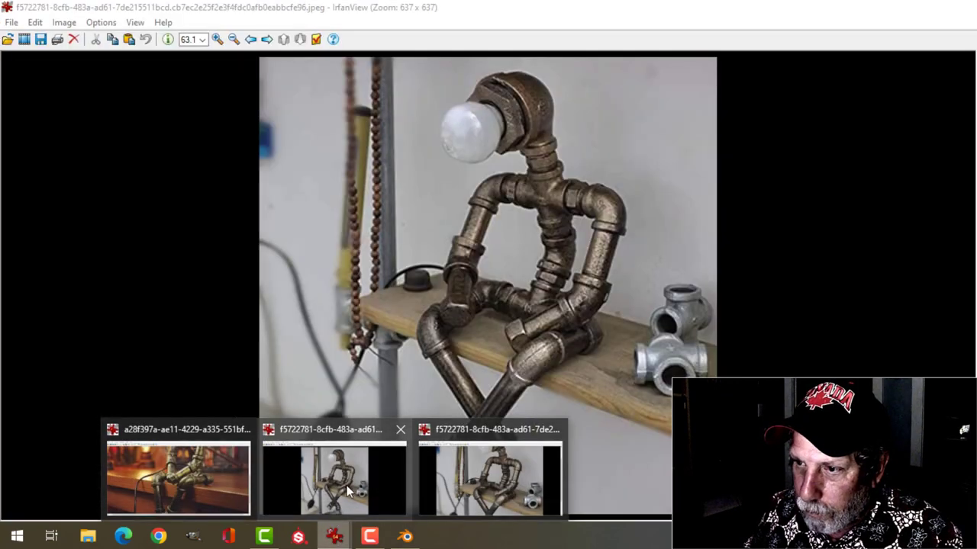
click(346, 486)
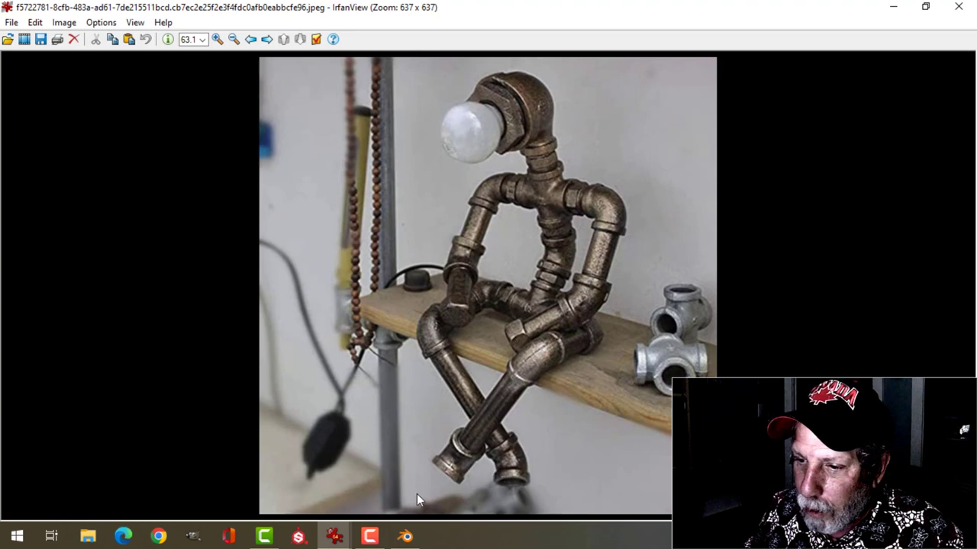
mouse_move(336, 537)
click(475, 480)
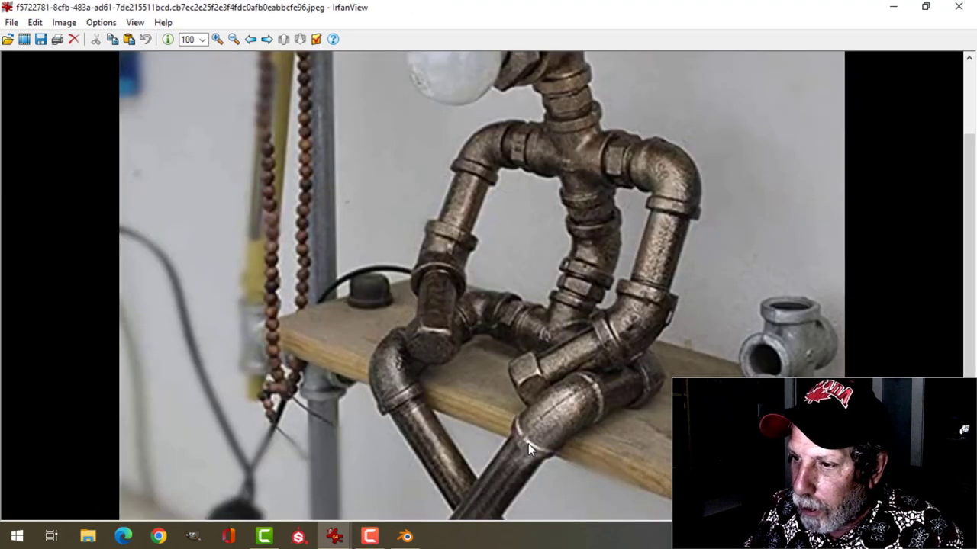
click(402, 538)
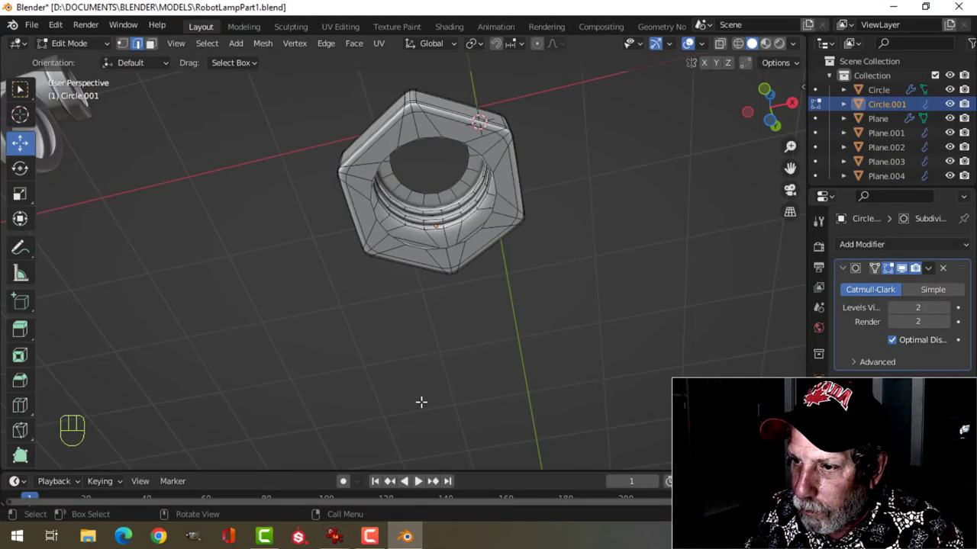
Fill the open circular hole on the underside of the hexagon with a face
middle_drag(421, 402, 437, 214)
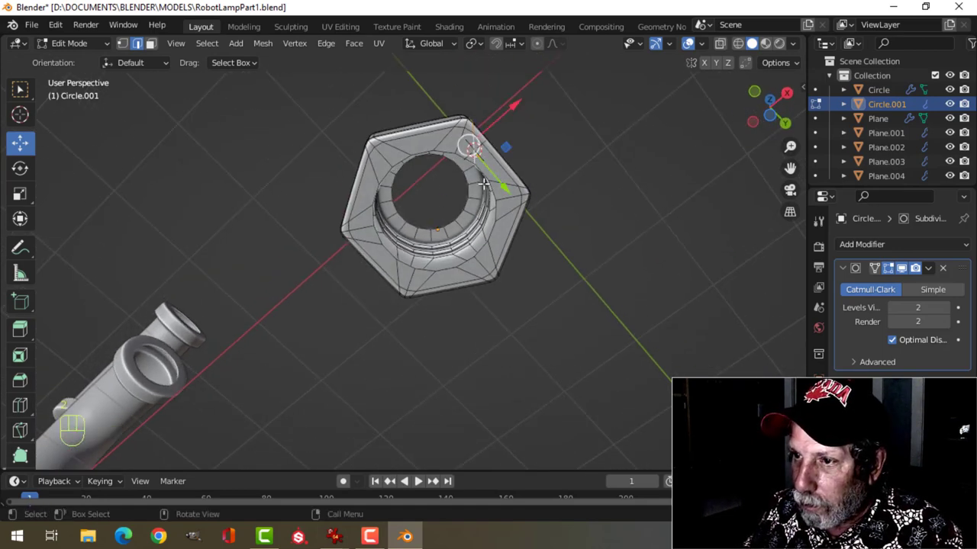
middle_drag(484, 183, 422, 165)
alt+shift+click(391, 148)
key(f)
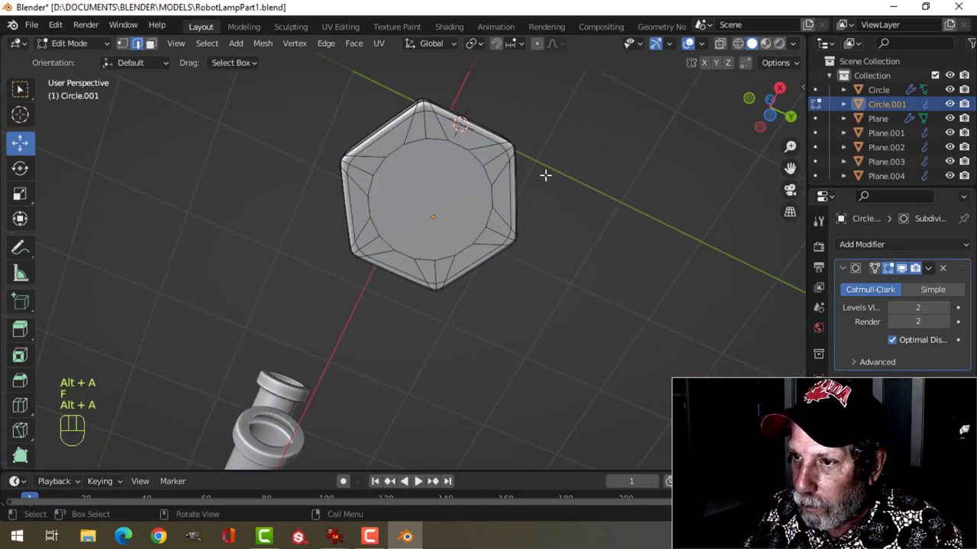
key(Tab)
middle_drag(545, 176, 451, 212)
Move all the hexagon's bottom faces down along Z to make the nut section taller
key(Tab)
key(3)
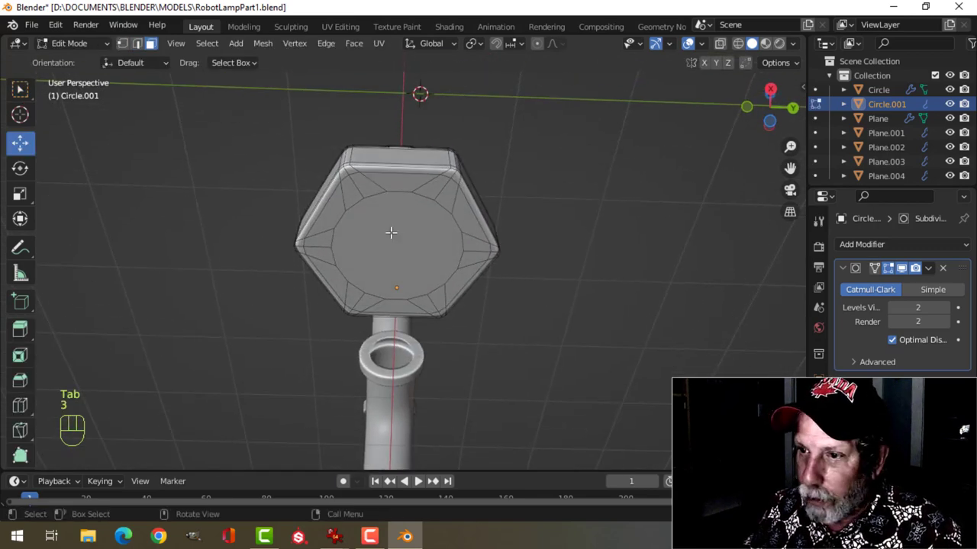
click(391, 233)
key(ctrl+KP_Add)
key(ctrl+KP_Add)
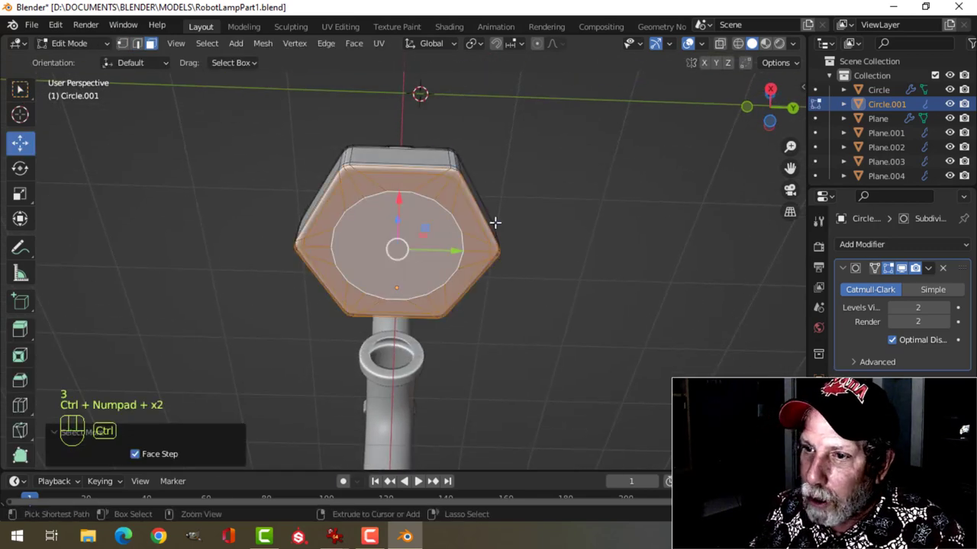
middle_drag(495, 222, 450, 206)
drag(404, 148, 398, 198)
middle_drag(397, 199, 463, 245)
Move the edge loop around the middle of the hexagon's sides down along Z toward the bottom edge
key(alt+a)
key(alt+a)
alt+shift+click(431, 217)
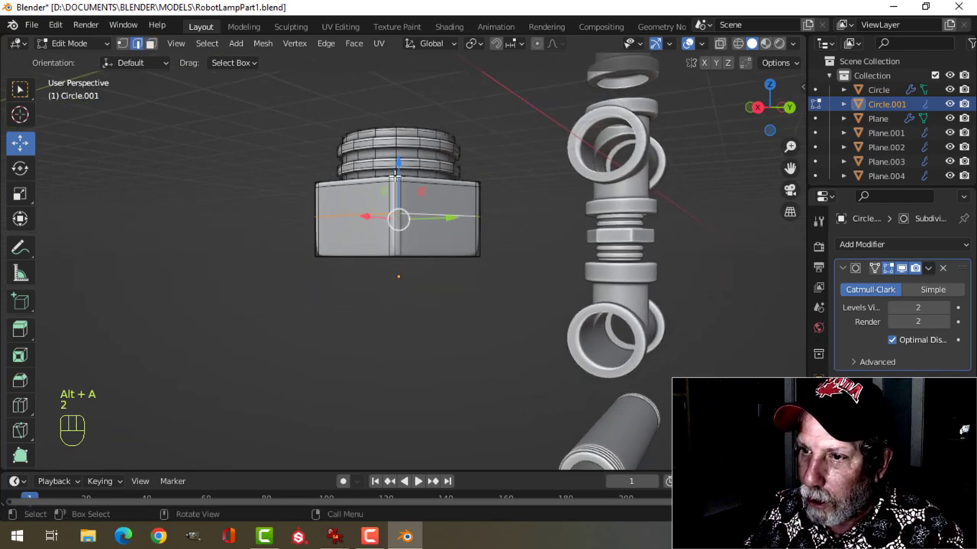
drag(398, 185, 390, 206)
key(Tab)
middle_drag(471, 234, 404, 321)
key(alt+a)
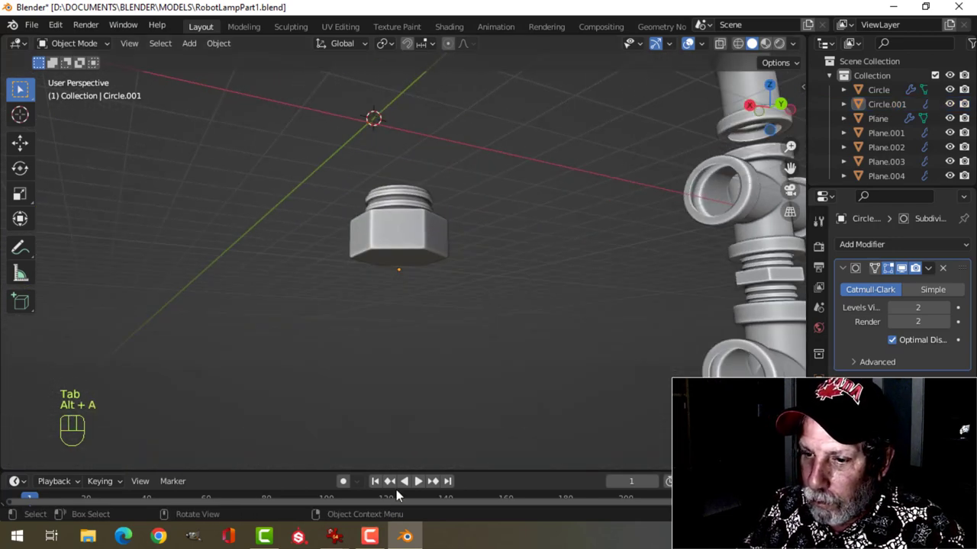
Compare the plug with the hexagonal hand fitting in the close-up reference photo of the brass-coloured robot
mouse_move(336, 537)
click(196, 487)
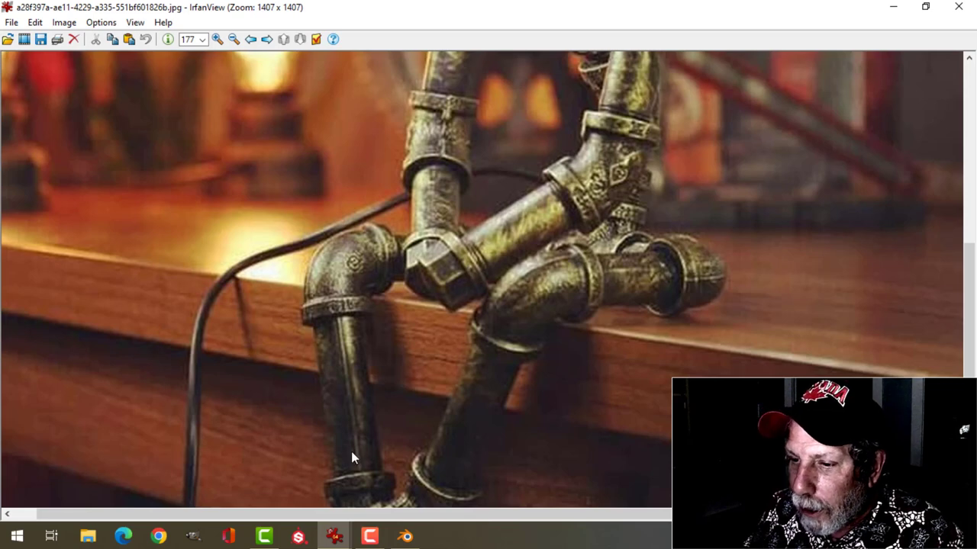
click(404, 537)
middle_drag(414, 301, 431, 331)
Delete the upper thread rings of the plug, keeping only the lowest ring above the hexagon
click(420, 304)
key(Tab)
scroll(468, 376, up, 3)
key(alt+a)
alt+click(406, 266)
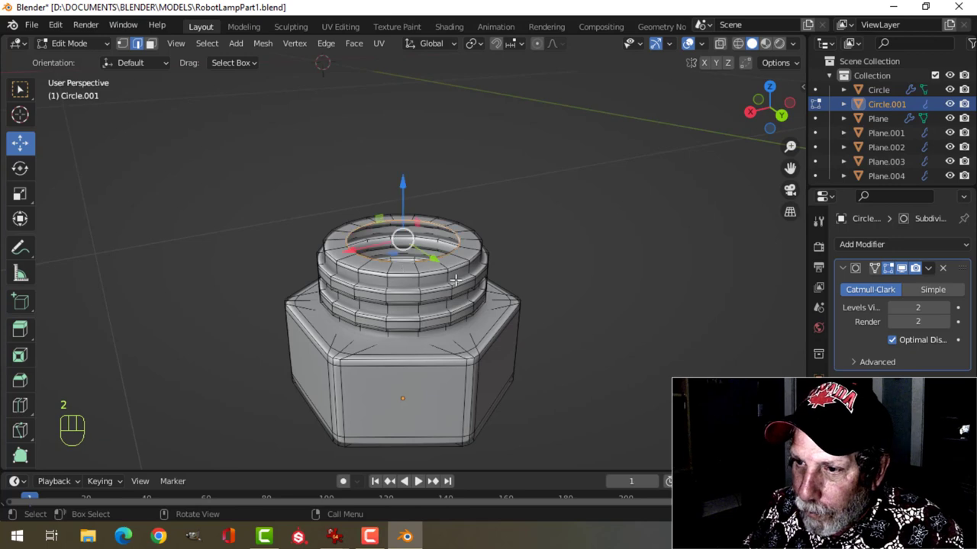
key(ctrl+KP_Add)
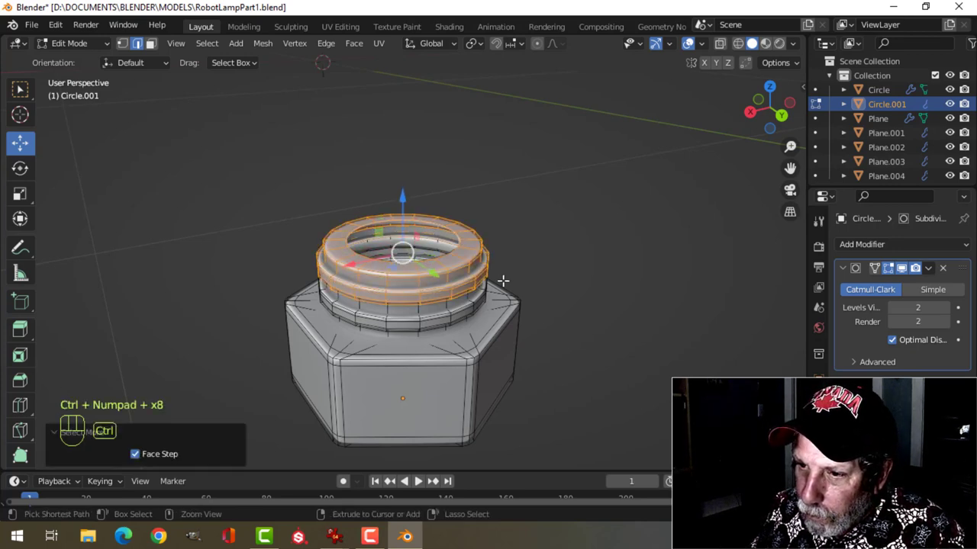
middle_drag(496, 269, 457, 267)
scroll(450, 273, up, 1)
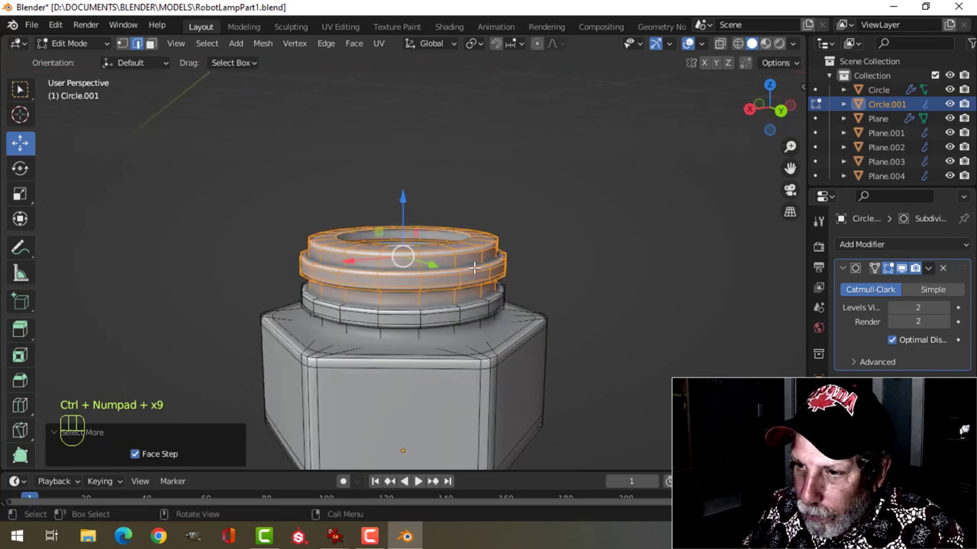
key(x)
click(436, 299)
middle_drag(436, 299, 400, 222)
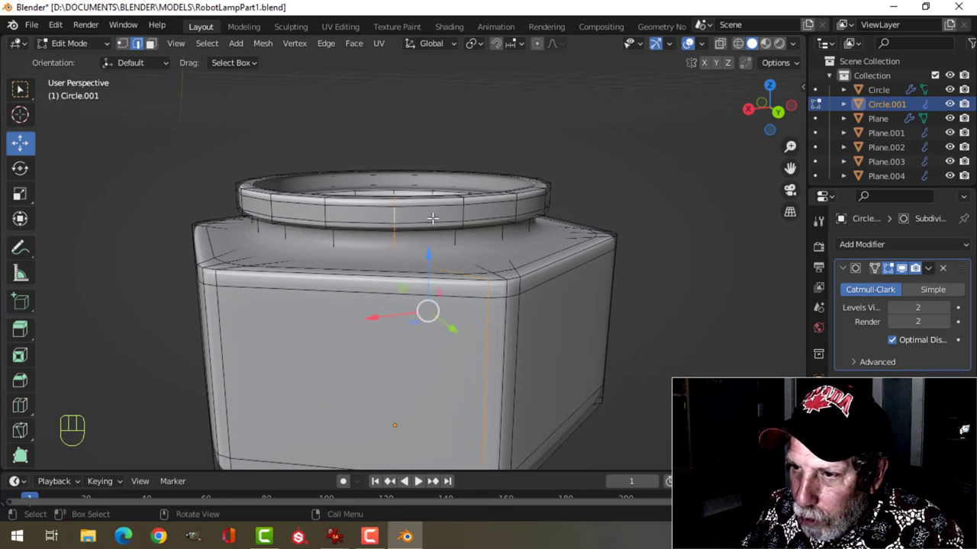
Scale the faces of the remaining ring to about 1.393 in X and Y, keeping Z fixed, to form a flange
key(alt+a)
key(3)
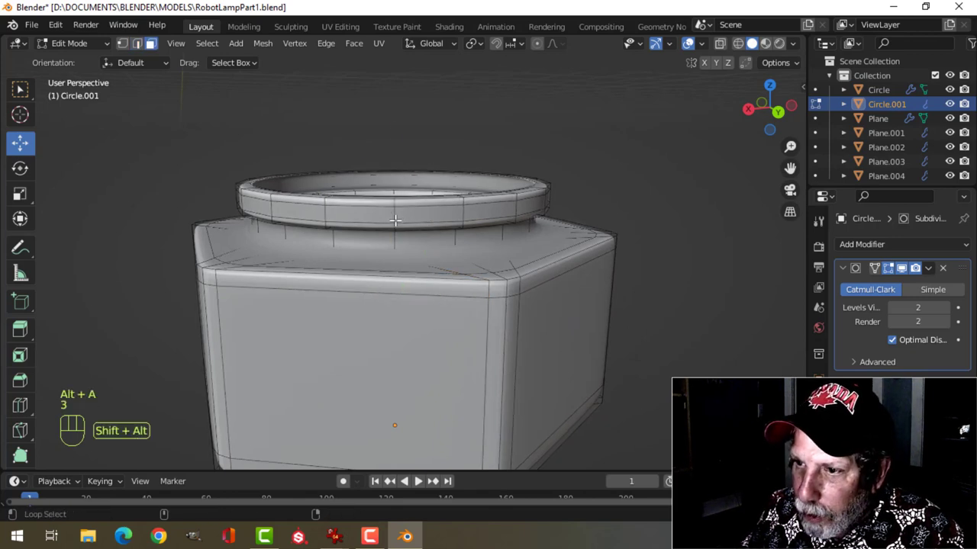
alt+shift+click(394, 221)
scroll(458, 216, down, 1)
key(ctrl+KP_Add)
scroll(502, 229, down, 2)
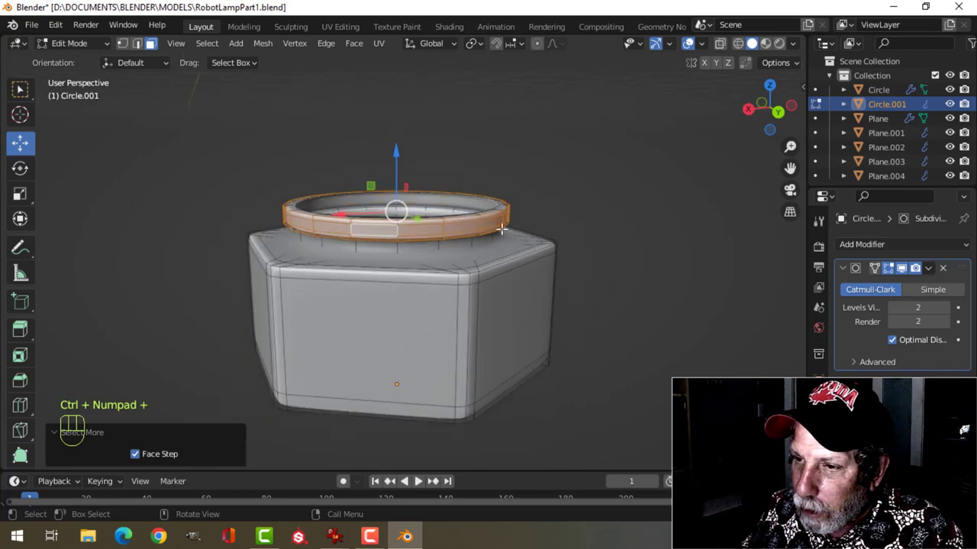
middle_drag(501, 230, 474, 231)
key(s)
key(shift+z)
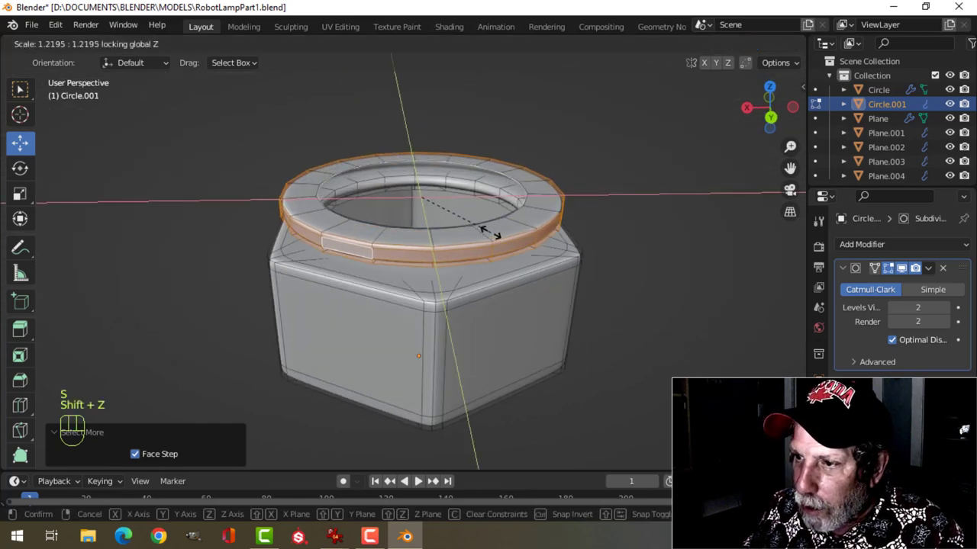
click(502, 234)
middle_drag(502, 235, 455, 178)
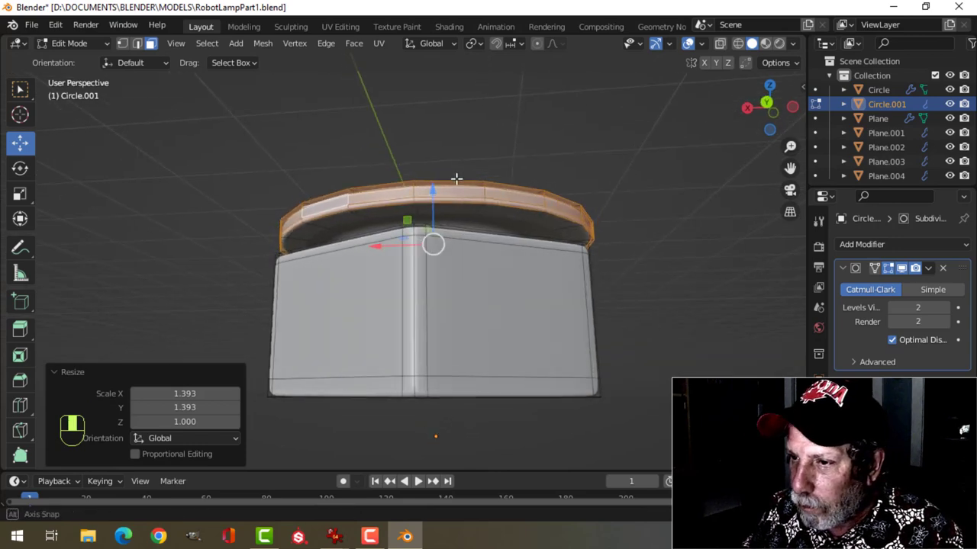
Expand the flange selection, lower it about 0.038 m along Z, and scale it to about 1.114 in X and Y
key(ctrl+KP_Add)
scroll(491, 187, up, 3)
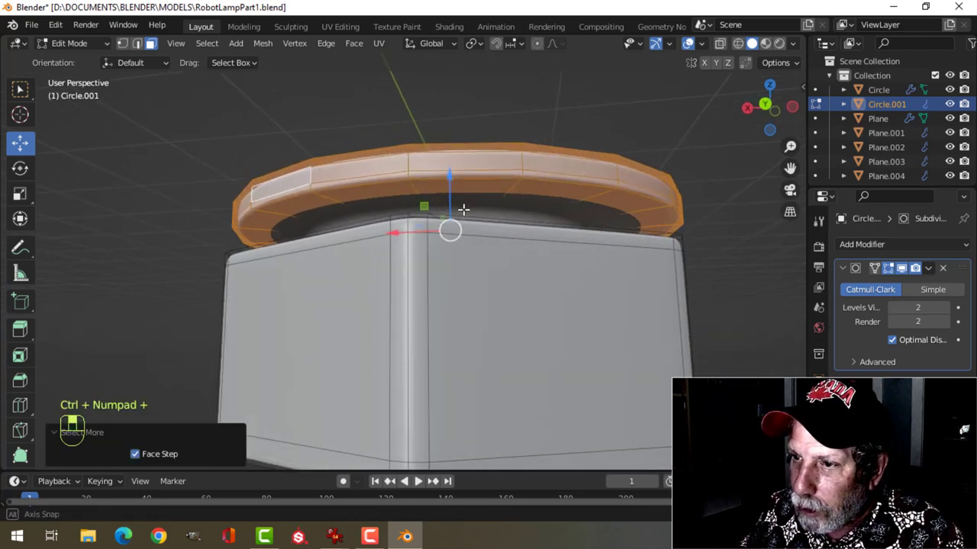
middle_drag(462, 211, 450, 181)
drag(458, 171, 454, 185)
middle_drag(453, 185, 540, 203)
key(s)
key(shift+z)
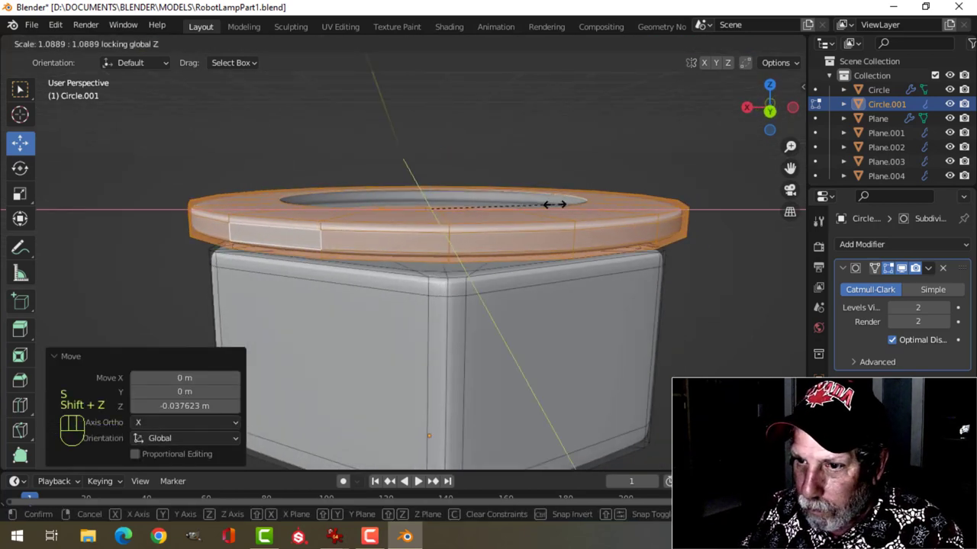
click(556, 203)
Raise the ring of top faces on the flange slightly along Z to thicken it
scroll(461, 234, down, 3)
mouse_move(461, 234)
middle_down()
mouse_move(447, 115)
mouse_move(388, 114)
mouse_move(324, 177)
mouse_move(458, 235)
middle_up()
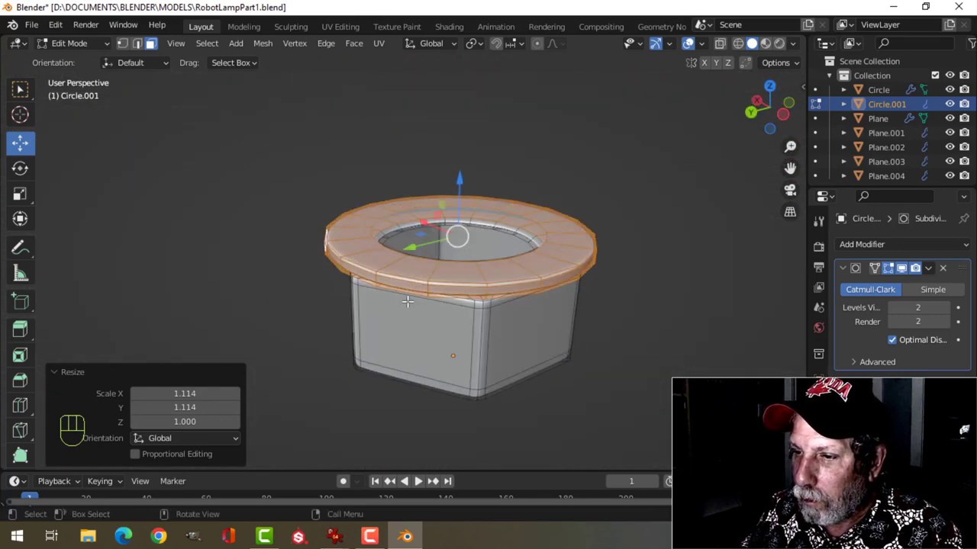
key(alt+a)
middle_drag(424, 263, 377, 283)
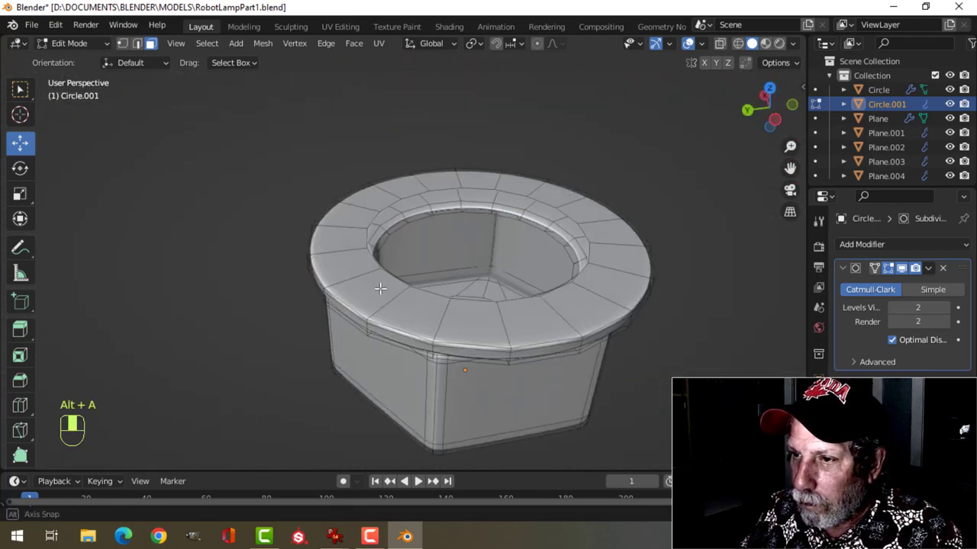
scroll(377, 283, up, 5)
alt+click(277, 232)
middle_drag(296, 252, 366, 192)
alt+shift+click(445, 229)
middle_drag(445, 229, 499, 211)
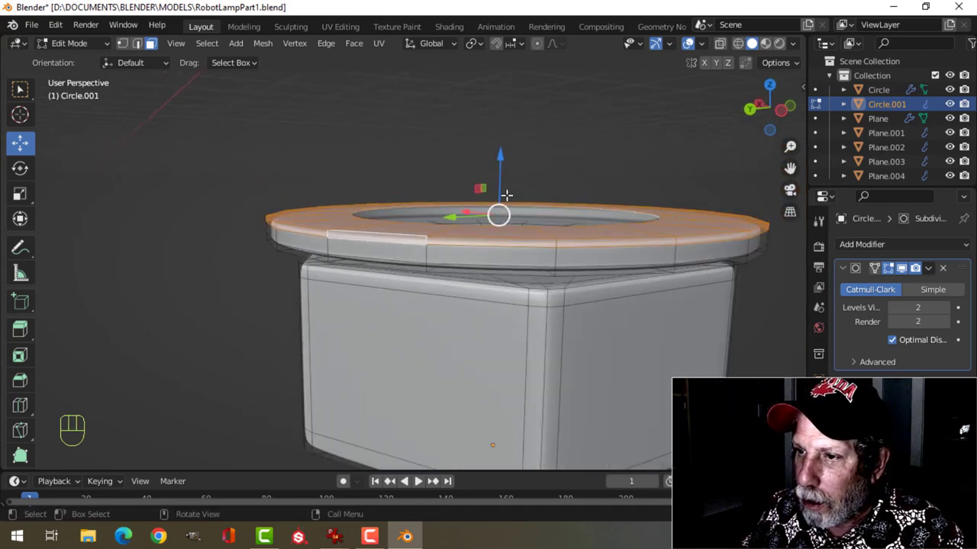
drag(504, 174, 506, 154)
key(Tab)
scroll(572, 270, down, 5)
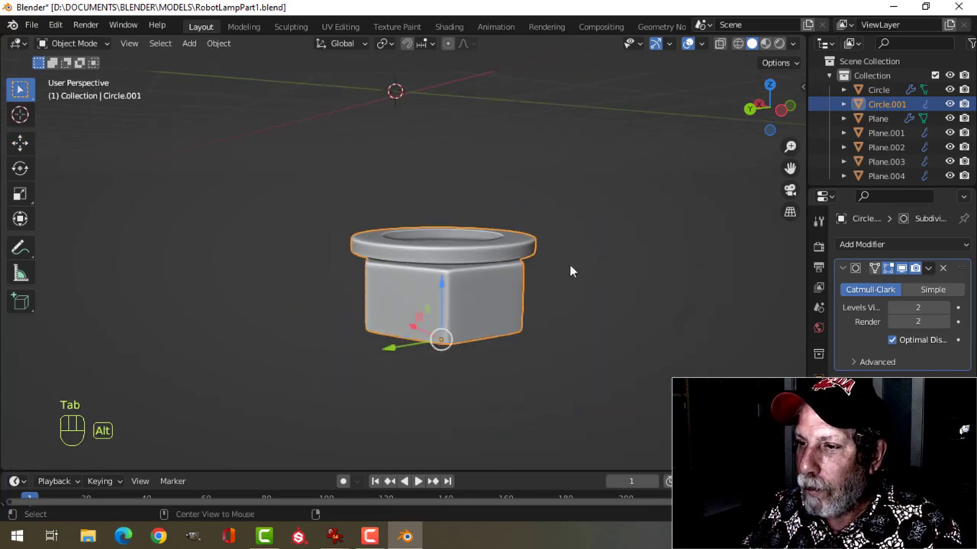
Extrude the flange's inner top edge loop and raise it about 0.265 m along Z to form a collar
key(alt+a)
middle_drag(572, 270, 419, 320)
click(418, 320)
key(Tab)
scroll(427, 315, up, 2)
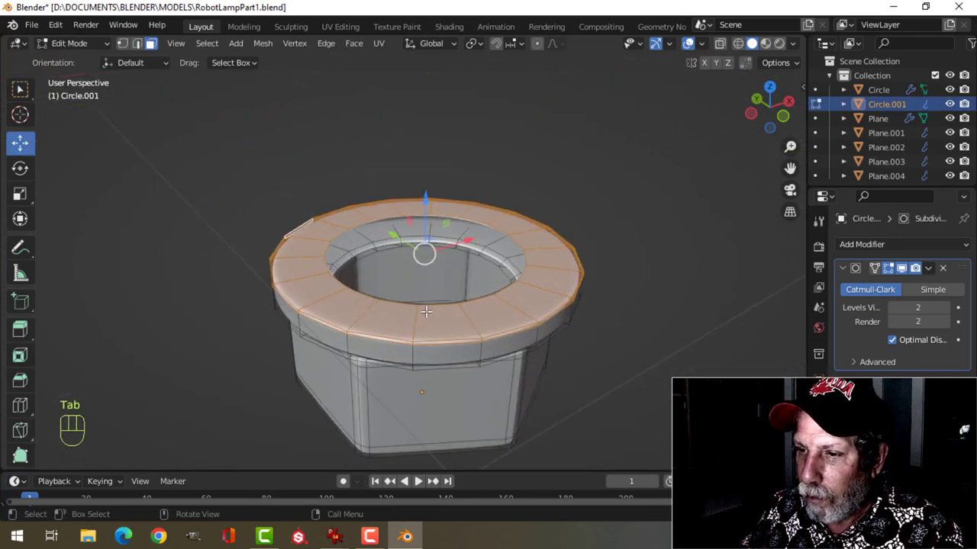
key(alt+a)
key(2)
alt+click(439, 305)
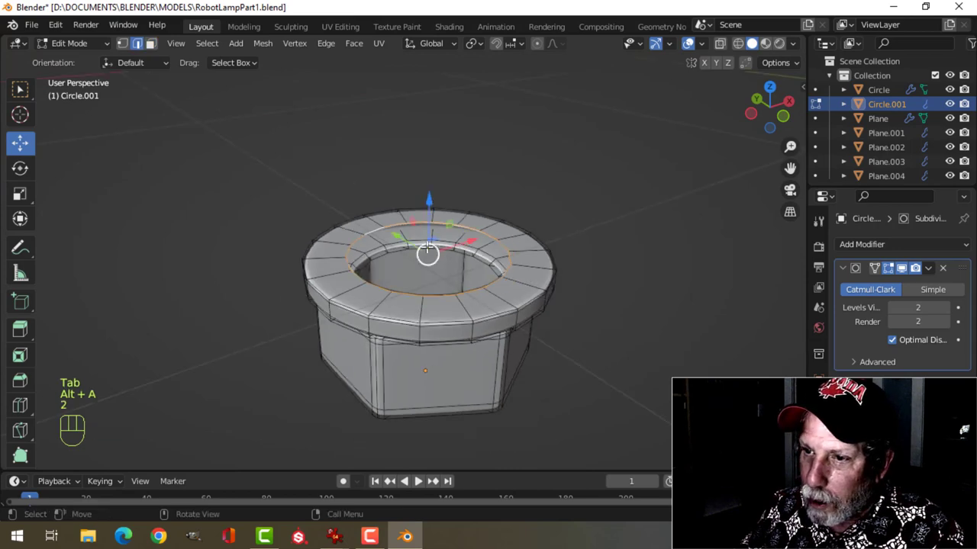
scroll(438, 305, down, 2)
key(e)
click(471, 239)
drag(425, 202, 425, 160)
Add an edge loop around the new collar and slide it down toward the flange
key(ctrl+r)
click(442, 241)
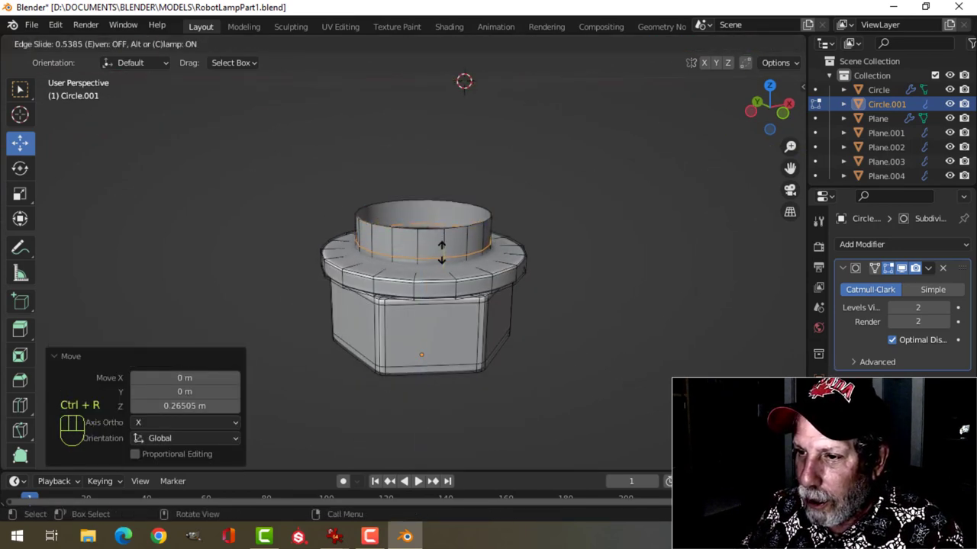
click(441, 251)
key(Tab)
scroll(484, 280, down, 3)
key(alt+a)
middle_drag(453, 277, 478, 252)
Merge all the plug's vertices by distance with a merge distance of 0.0001 m
scroll(442, 264, down, 5)
click(472, 250)
key(KP_1)
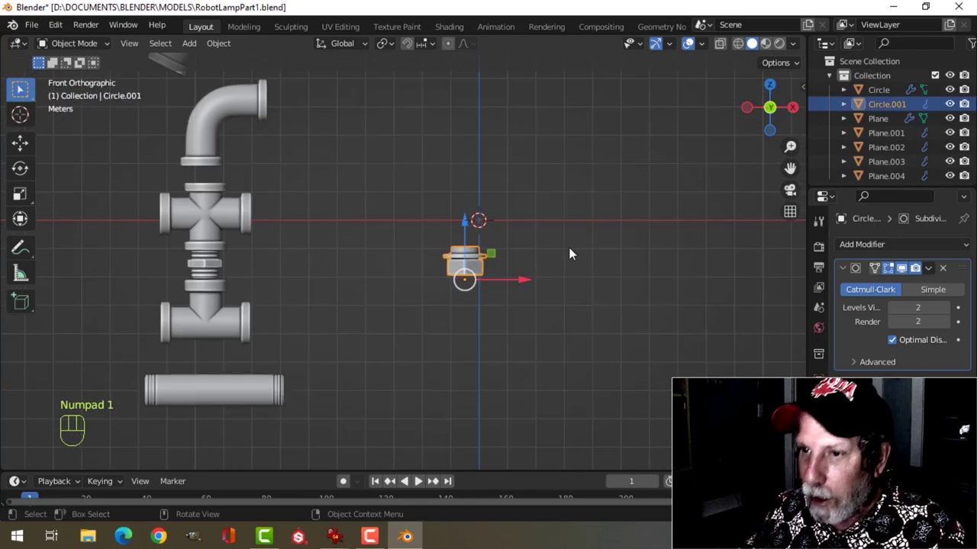
scroll(503, 290, down, 2)
mouse_move(497, 299)
shift+middle_down()
mouse_move(529, 288)
mouse_move(572, 308)
mouse_move(505, 293)
shift+middle_up()
key(Tab)
key(a)
scroll(534, 307, up, 4)
key(m)
click(506, 293)
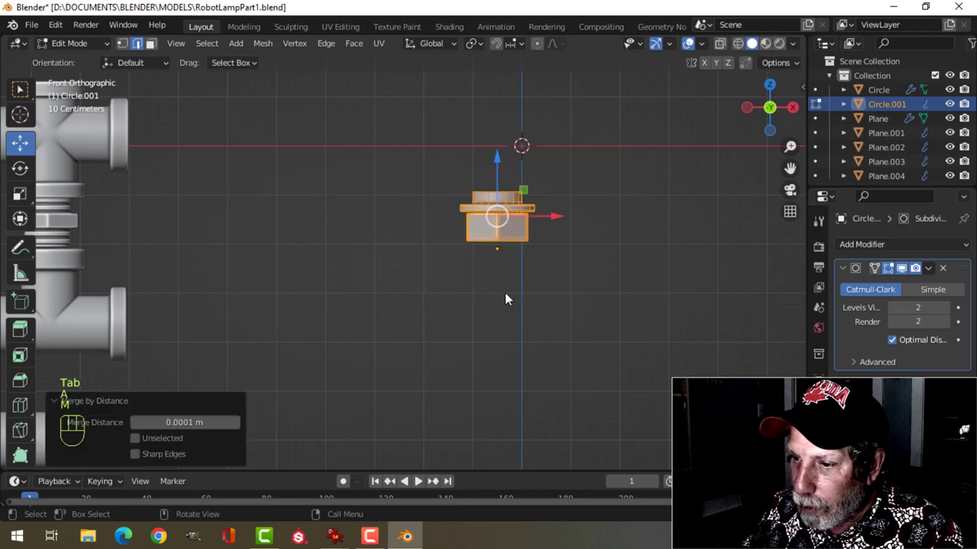
shift+middle_drag(501, 319, 551, 285)
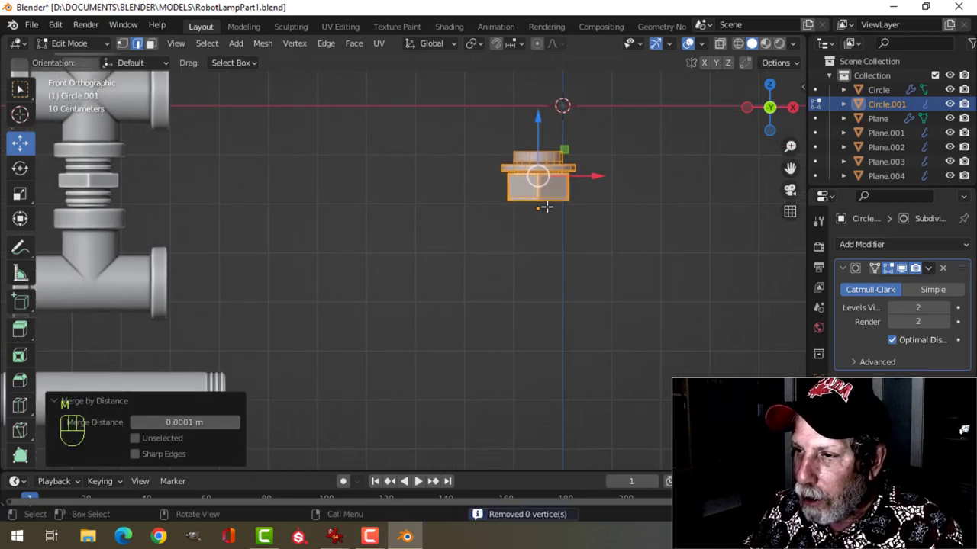
Rotate the whole hexagonal end plug -90° about the global Y axis
text(ry90)
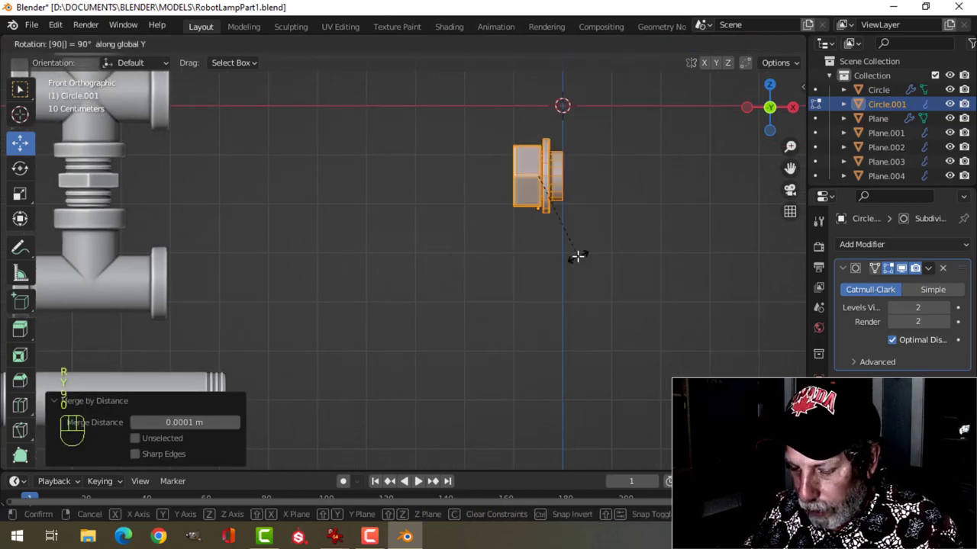
key(minus)
key(Return)
scroll(557, 267, down, 3)
shift+middle_drag(534, 283, 578, 222)
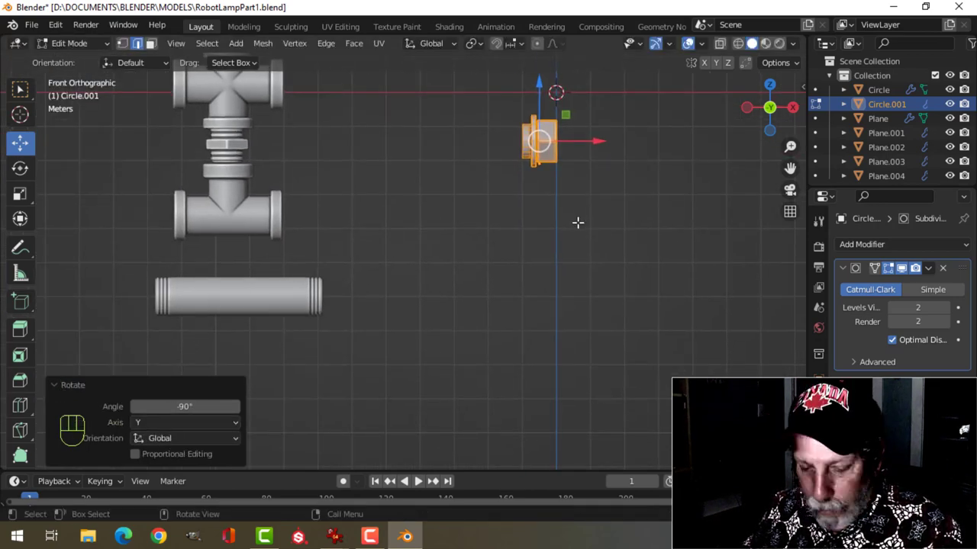
Move the plug about -7.21 m in X and -2.15 m in Z against the lower tee's open end and compare it with the reference photo
key(g)
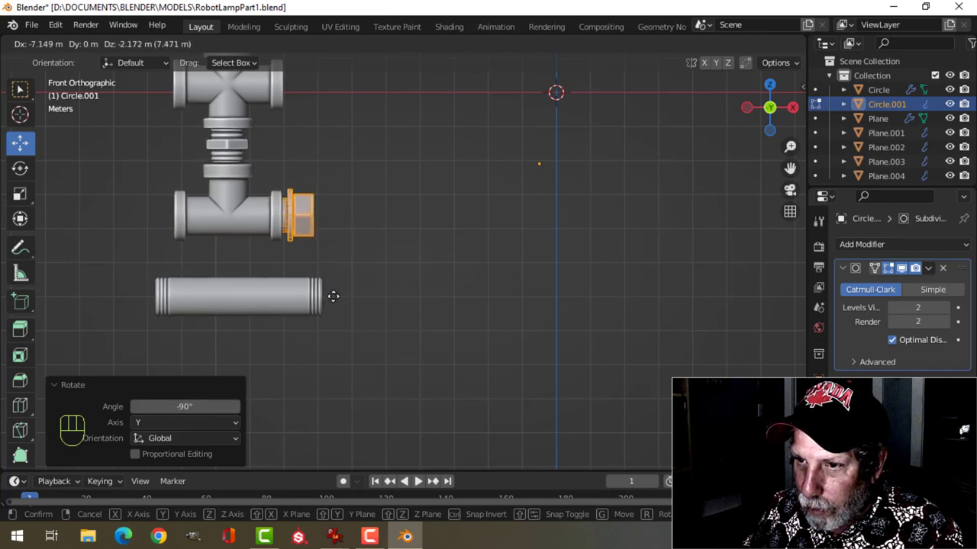
click(332, 295)
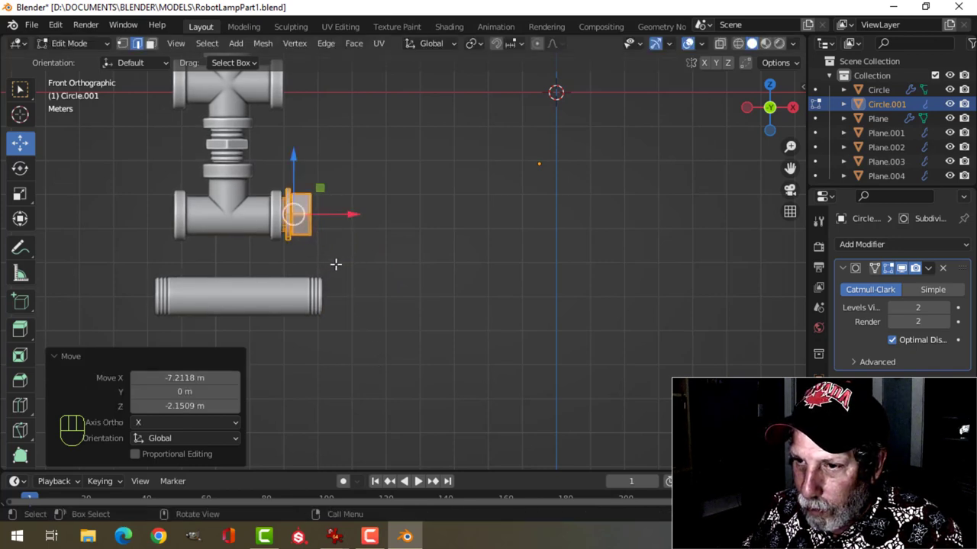
scroll(332, 317, up, 4)
mouse_move(332, 537)
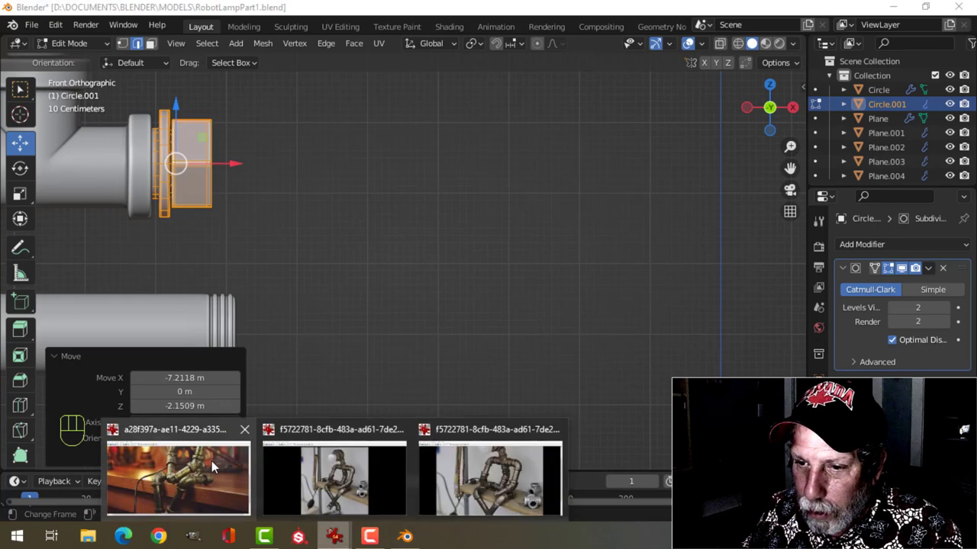
click(211, 461)
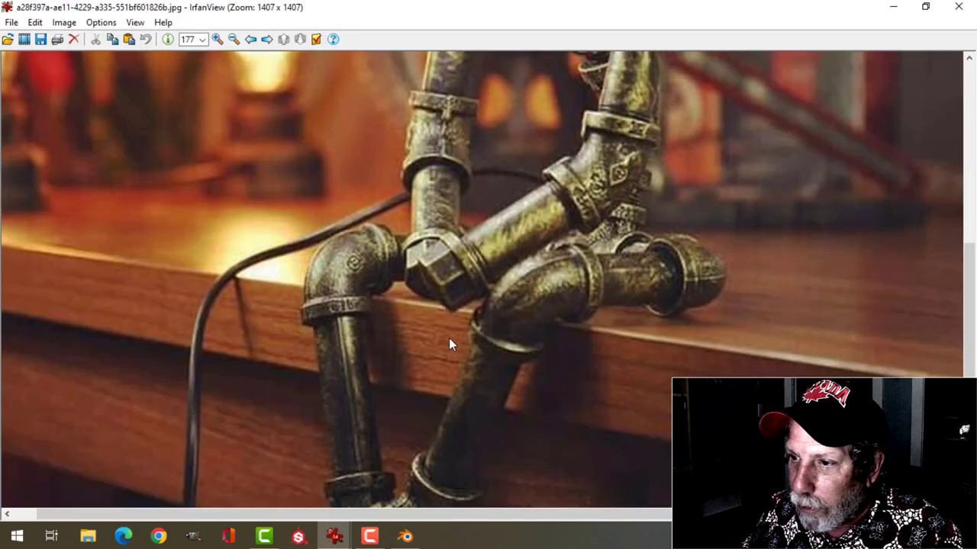
click(407, 537)
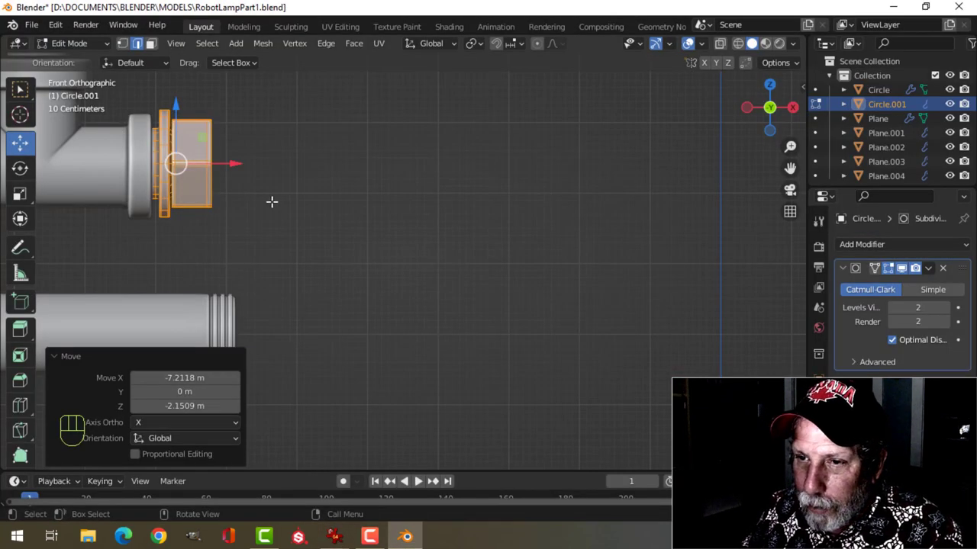
Move the plug down to the threaded end of the straight pipe, aligned with the pipe's axis
key(g)
click(384, 358)
shift+middle_drag(384, 359, 346, 240)
key(g)
click(411, 244)
Select the ring of collar faces between the plug's flange and the pipe threads and delete those faces
key(alt+a)
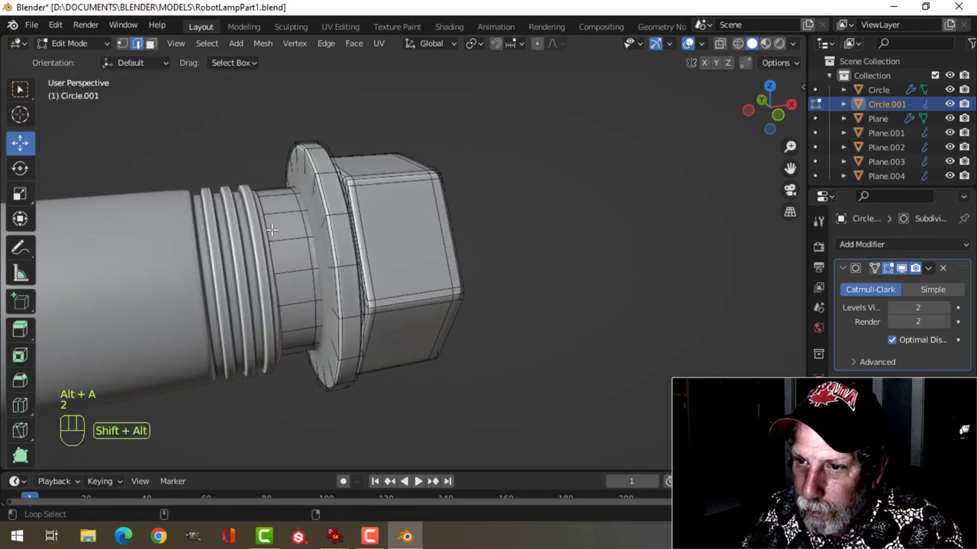
key(ctrl+KP_Add)
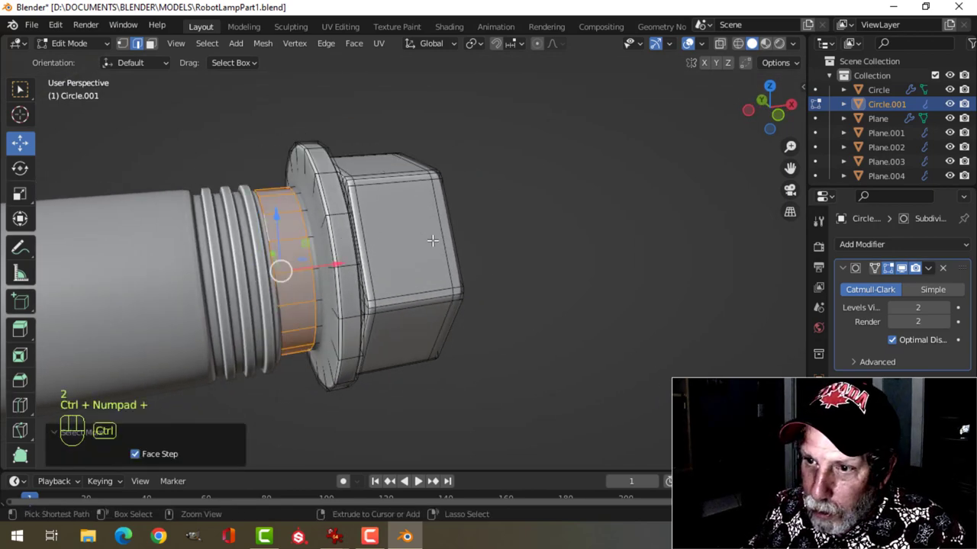
key(x)
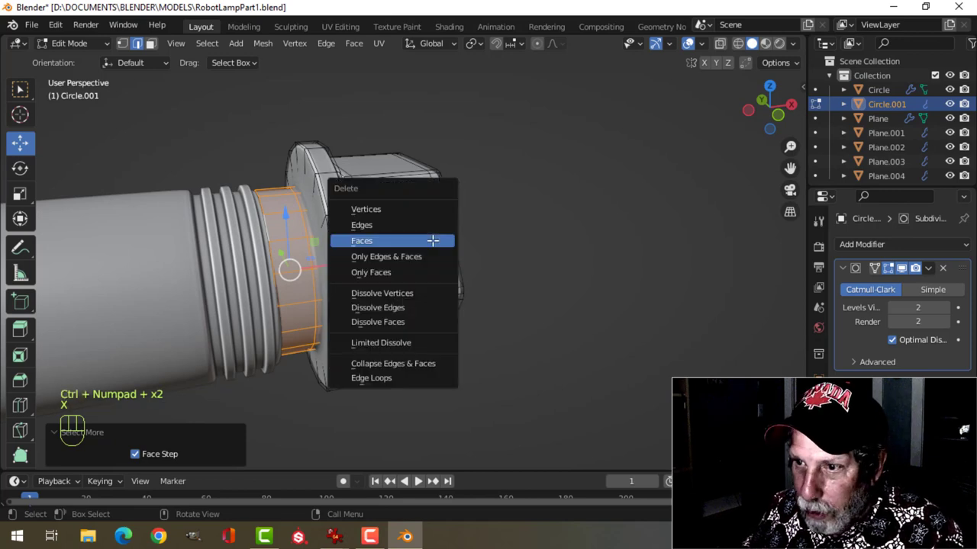
click(432, 243)
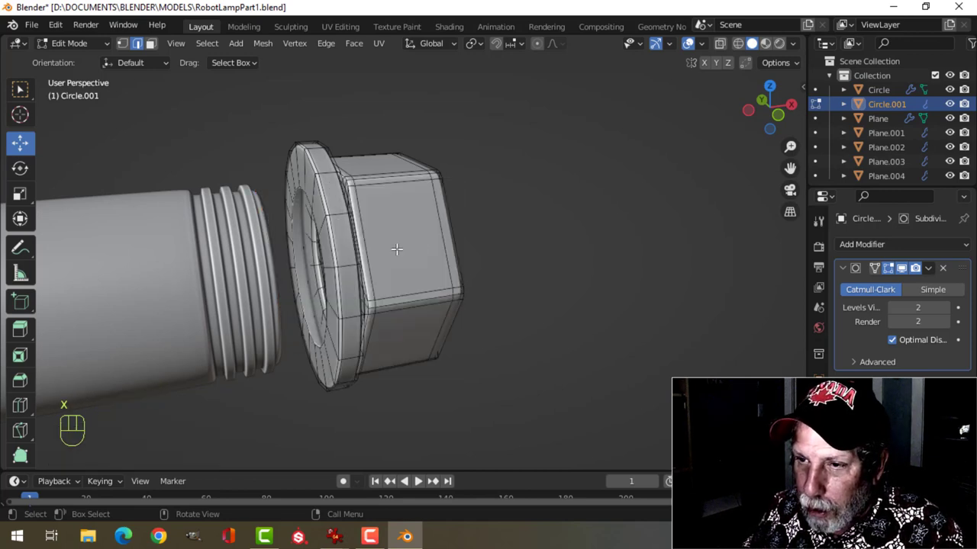
Move the whole plug in front view so its flange sits against the pipe's threads, and return to Object Mode
key(a)
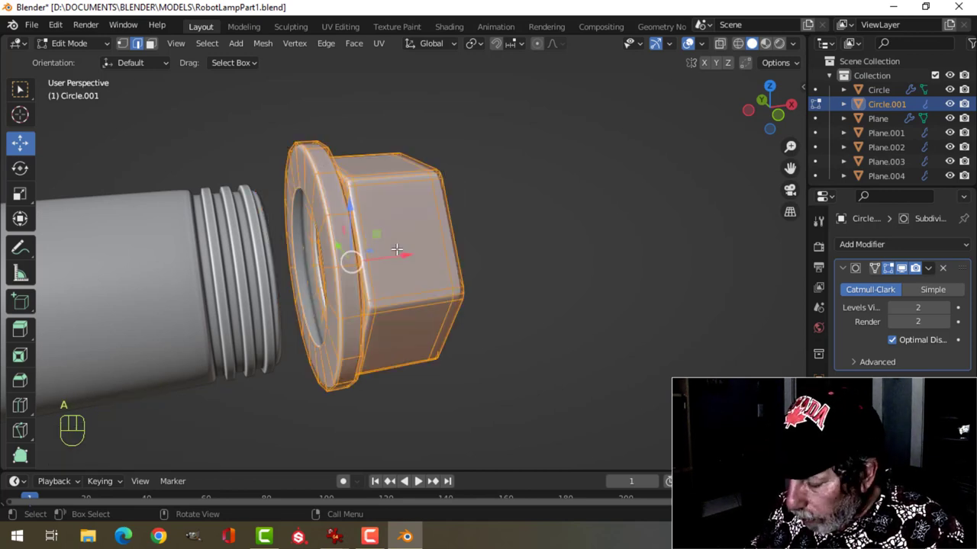
key(KP_1)
key(g)
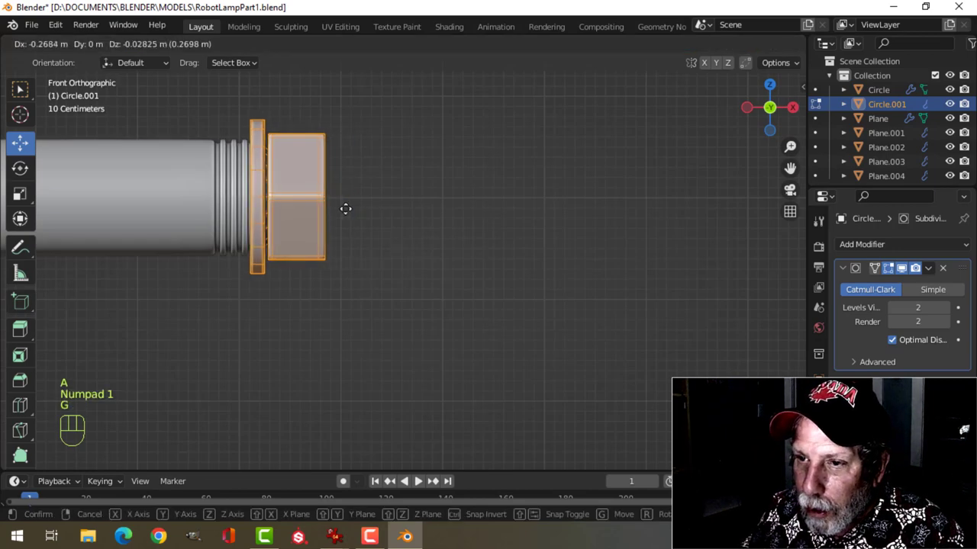
click(334, 207)
key(Tab)
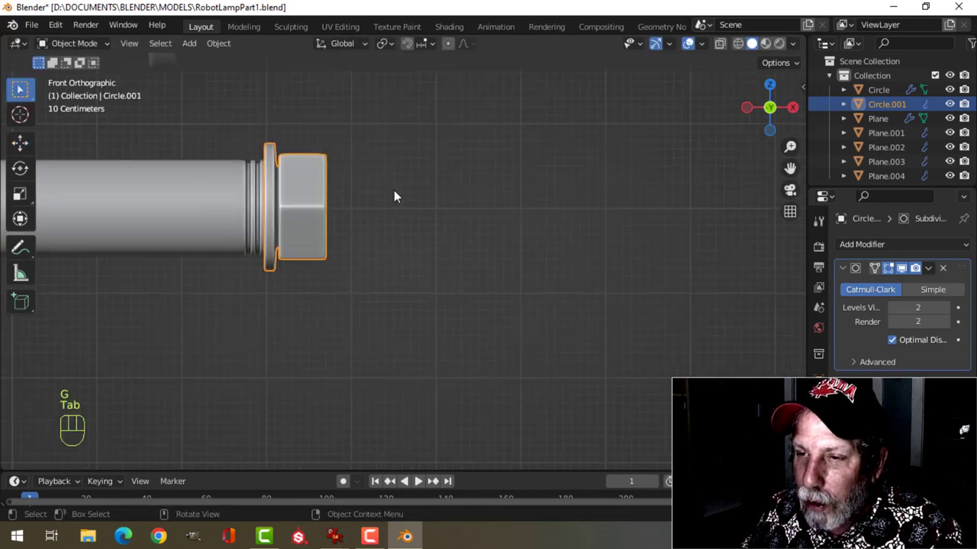
Examine from several angles how the plug's flange and hexagonal head fit the end of the threaded pipe
key(alt+a)
scroll(458, 202, down, 4)
middle_drag(492, 209, 297, 244)
middle_drag(413, 181, 433, 202)
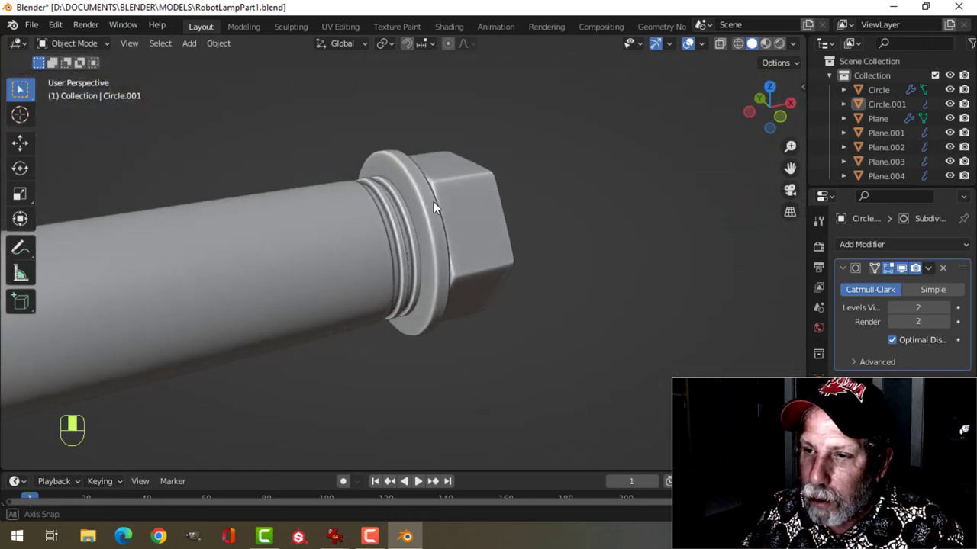
click(429, 196)
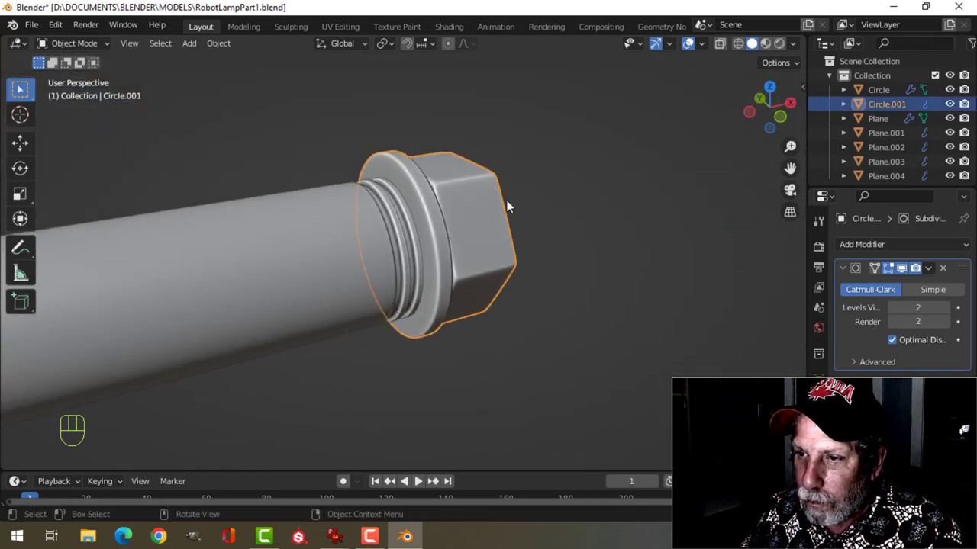
scroll(506, 206, up, 3)
middle_drag(508, 203, 464, 239)
scroll(516, 203, down, 3)
key(alt+a)
scroll(504, 197, down, 2)
scroll(364, 202, down, 3)
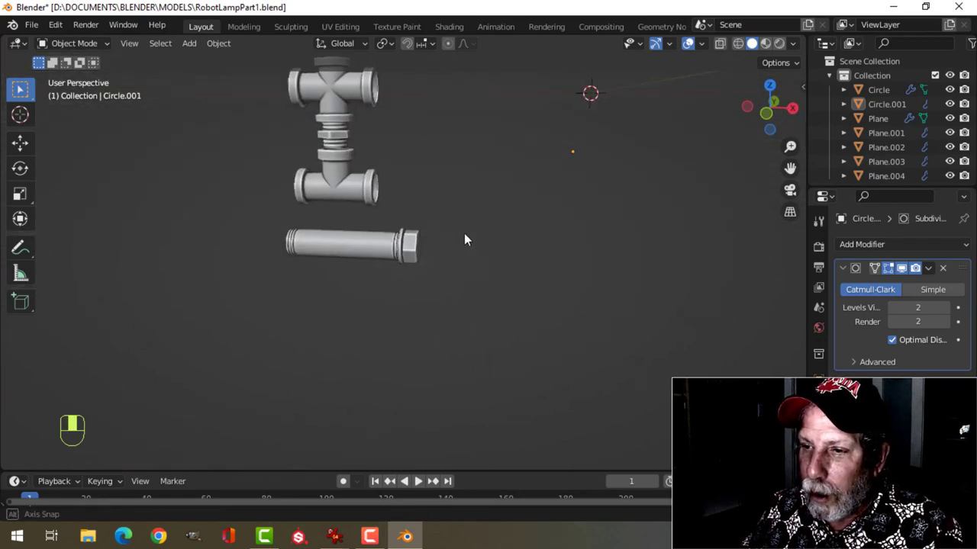
Set the end plug's origin to its geometry
click(411, 246)
click(219, 43)
mouse_move(273, 72)
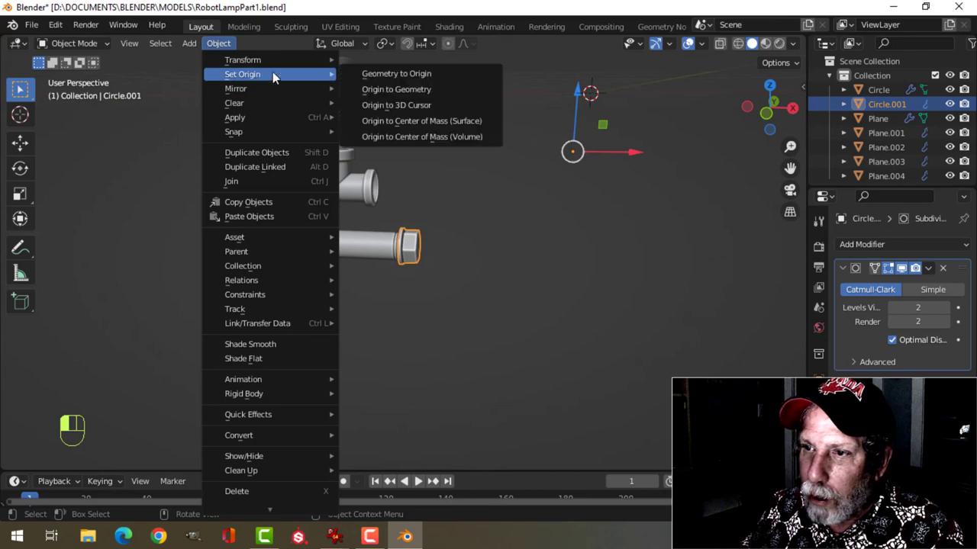
click(397, 105)
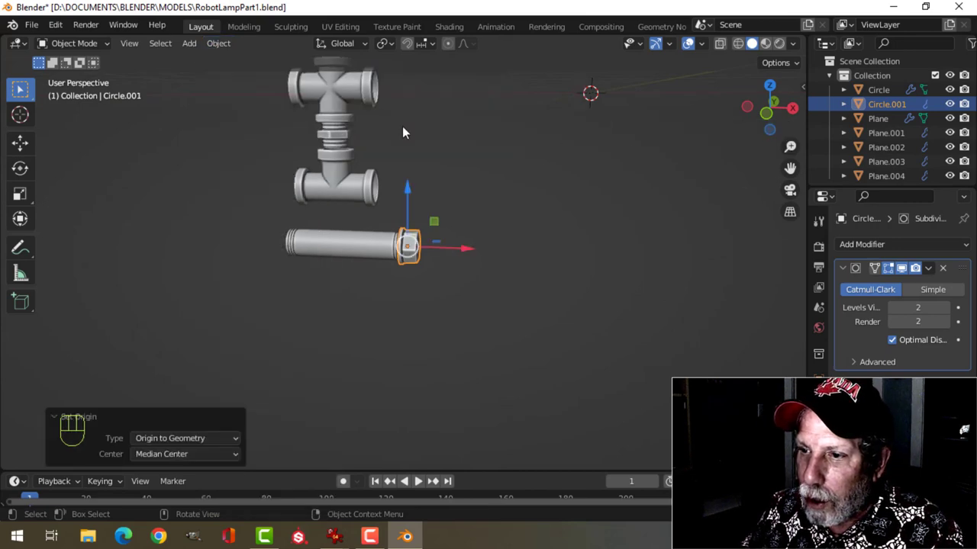
Move the end plug along X away from the straight pipe and deselect it
scroll(412, 141, down, 4)
key(alt+a)
click(409, 255)
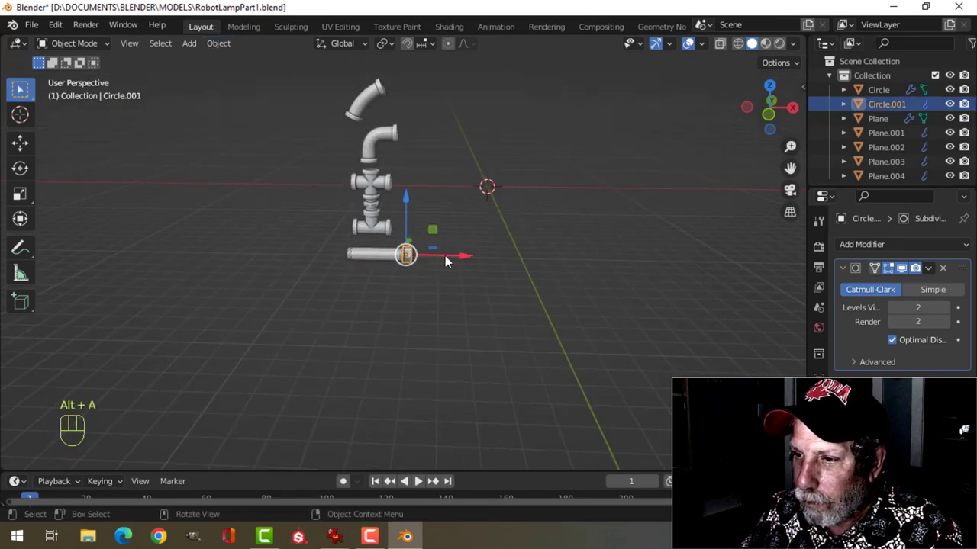
drag(444, 255, 493, 253)
key(alt+a)
Switch to IrfanView and browse the robot lamp reference photos to see how the pipe fittings are joined
key(alt+Tab)
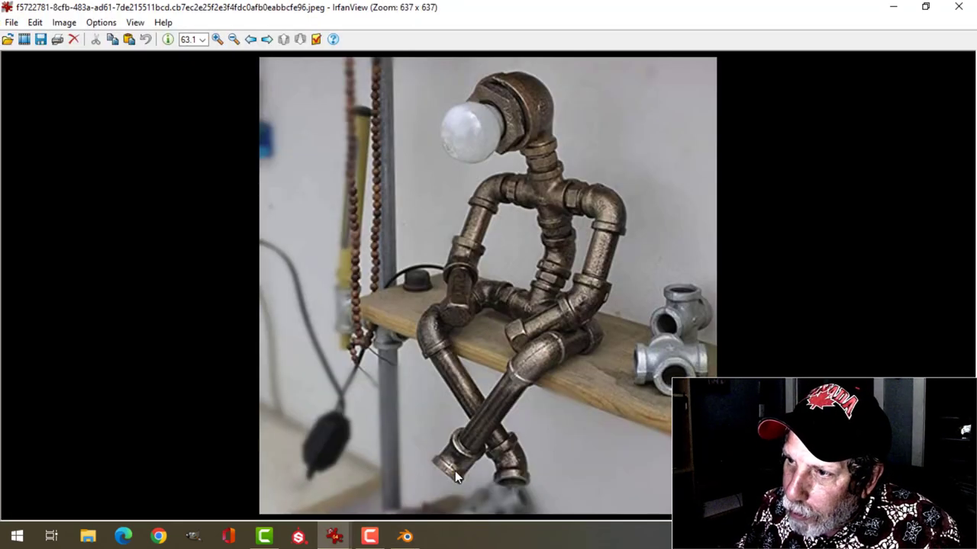
scroll(376, 433, down, 1)
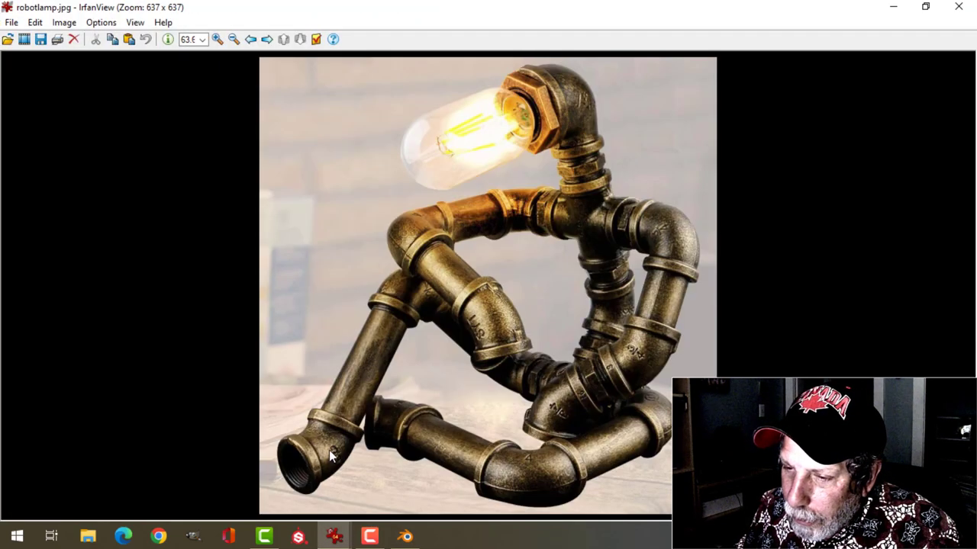
scroll(331, 450, down, 2)
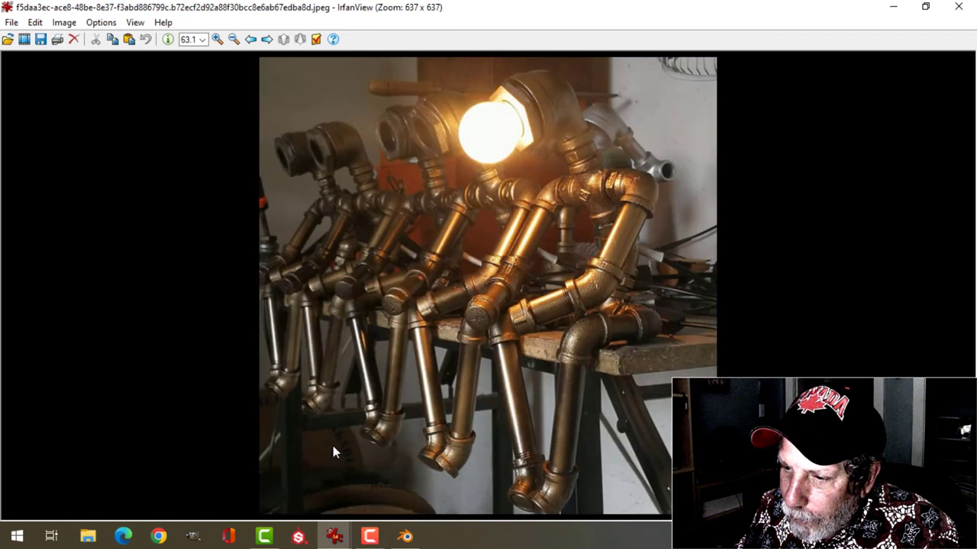
scroll(333, 451, down, 1)
scroll(519, 479, down, 1)
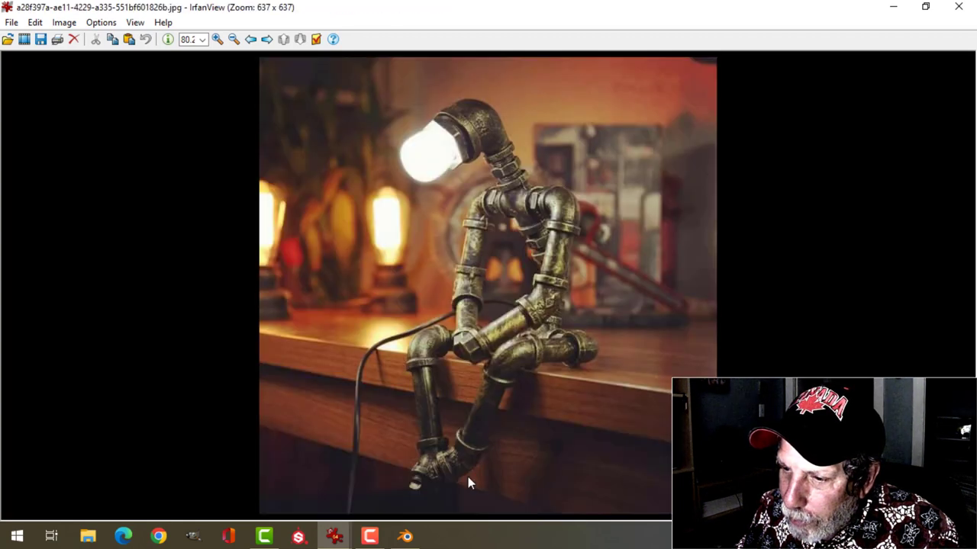
scroll(446, 473, up, 1)
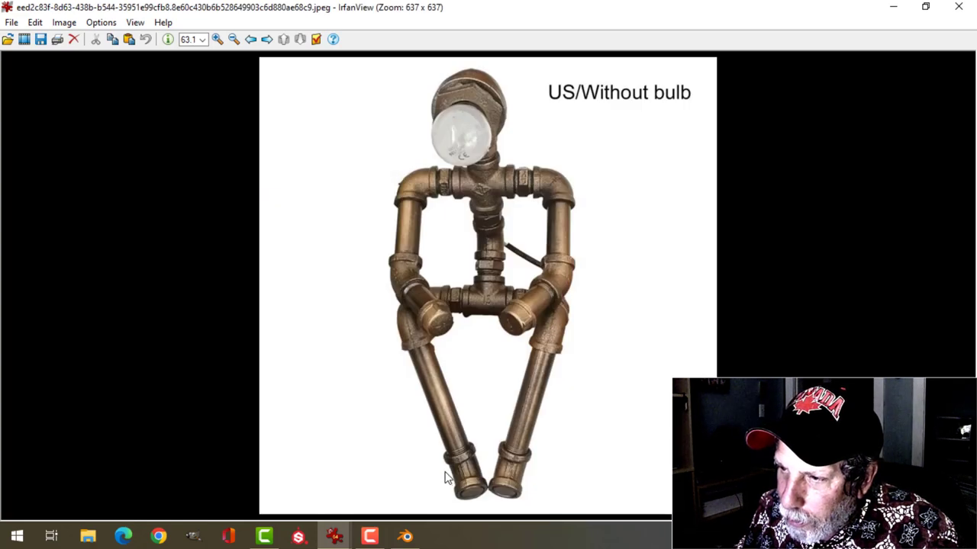
scroll(446, 478, down, 1)
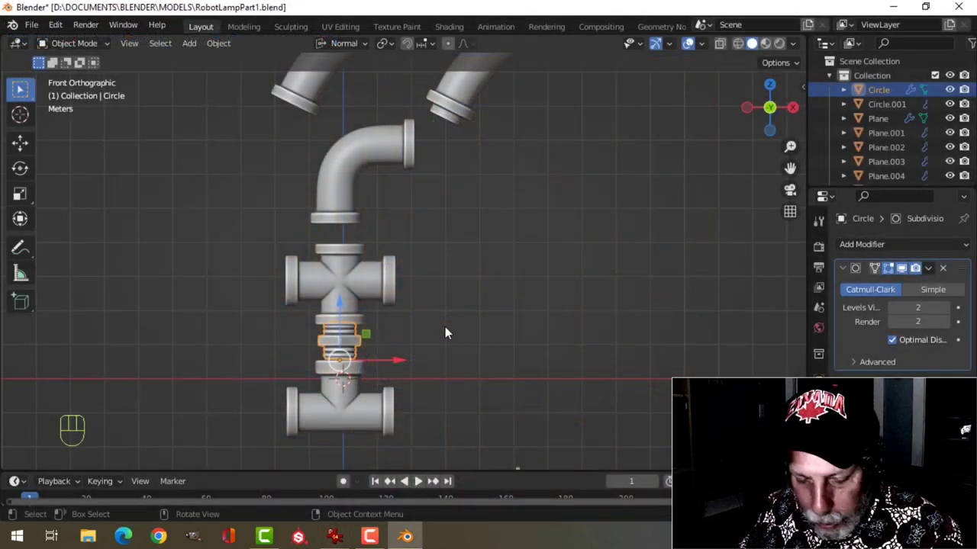
Duplicate the threaded hexagonal connector and move the copy about 2.53 m in X and 1.52 m in Z, beside the cross fitting
key(shift+d)
right_click(446, 333)
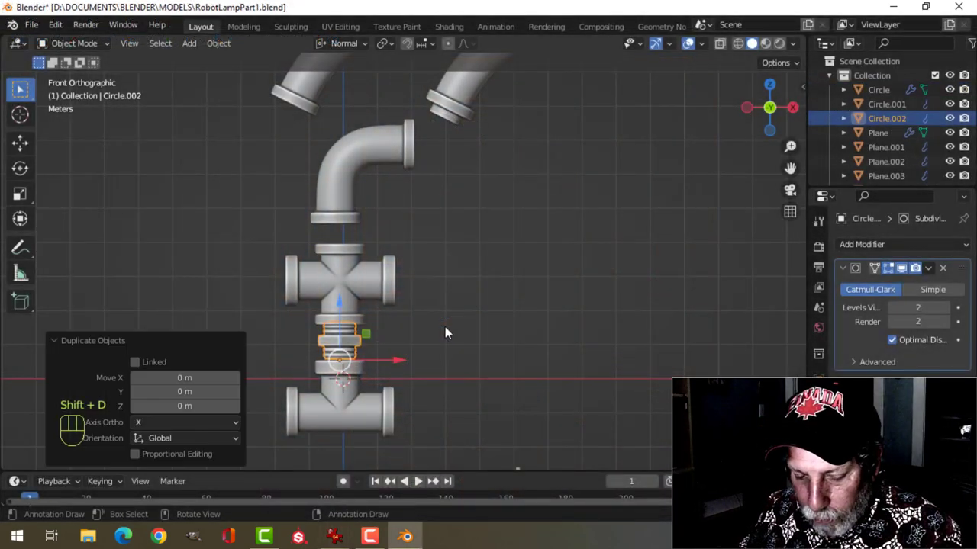
key(g)
click(524, 286)
scroll(532, 301, up, 3)
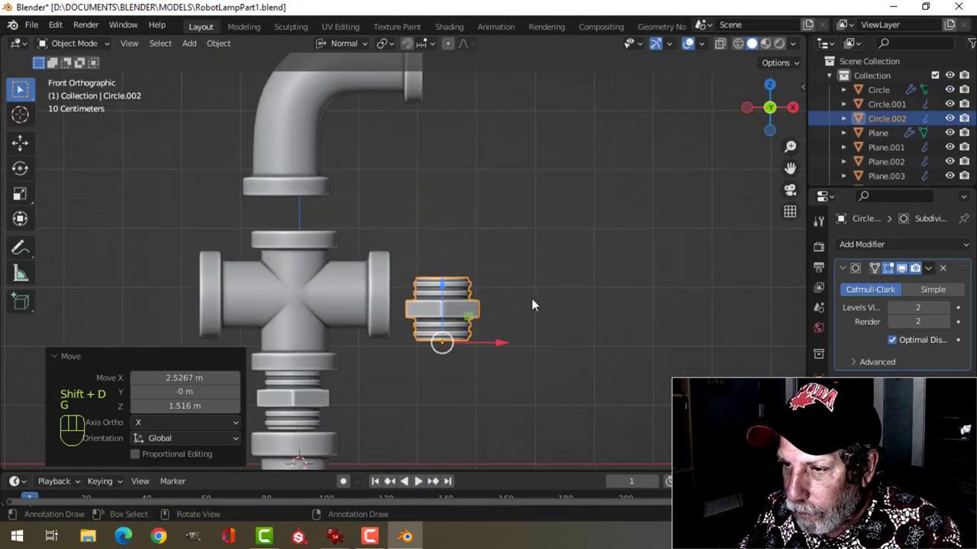
shift+middle_drag(532, 306, 522, 239)
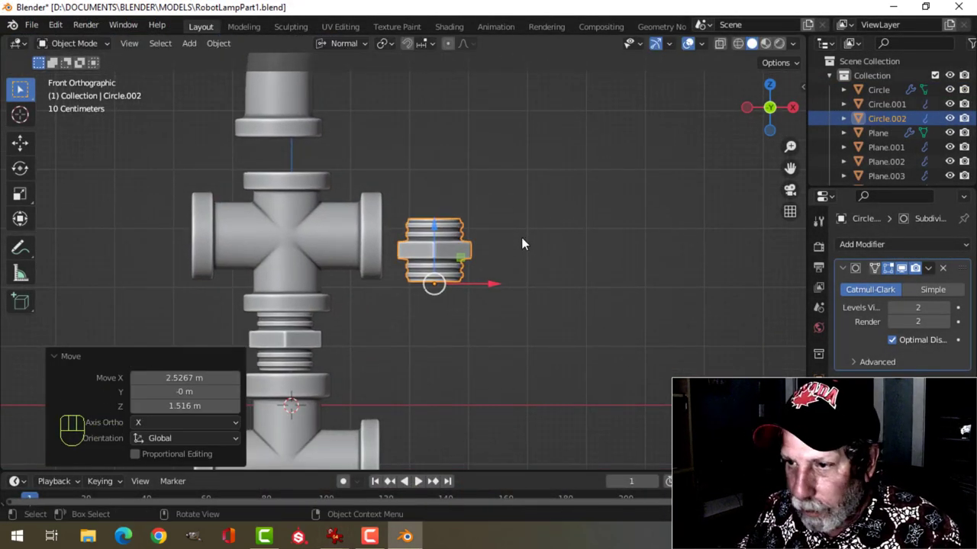
Set the transform orientation to Global and rotate the copied connector's mesh 90° about the Y axis in Edit Mode
key(Tab)
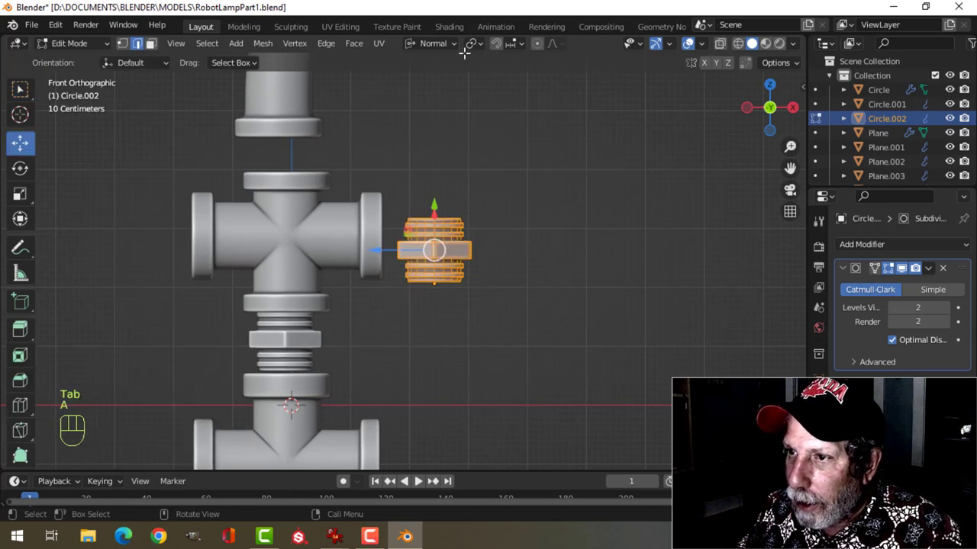
click(439, 43)
click(417, 90)
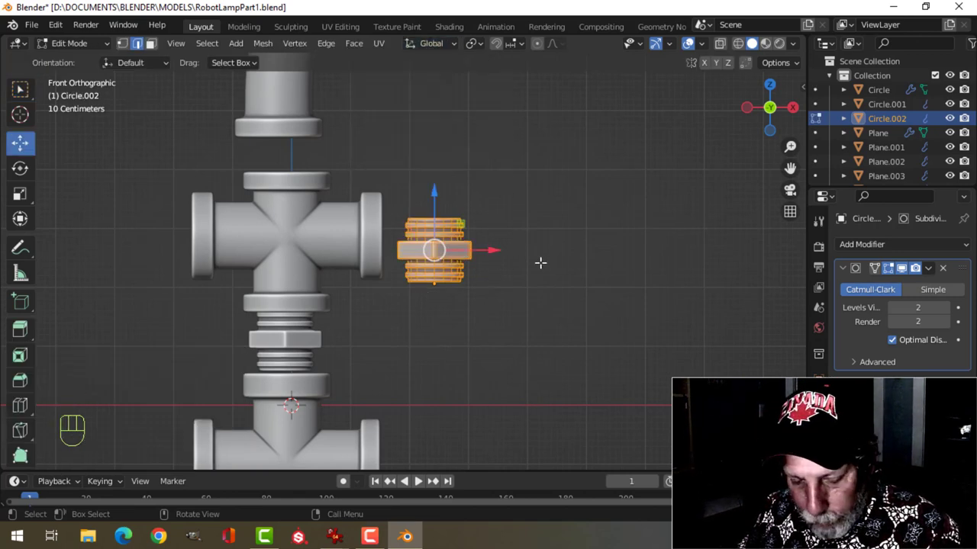
key(r)
key(y)
key(9)
key(0)
key(Return)
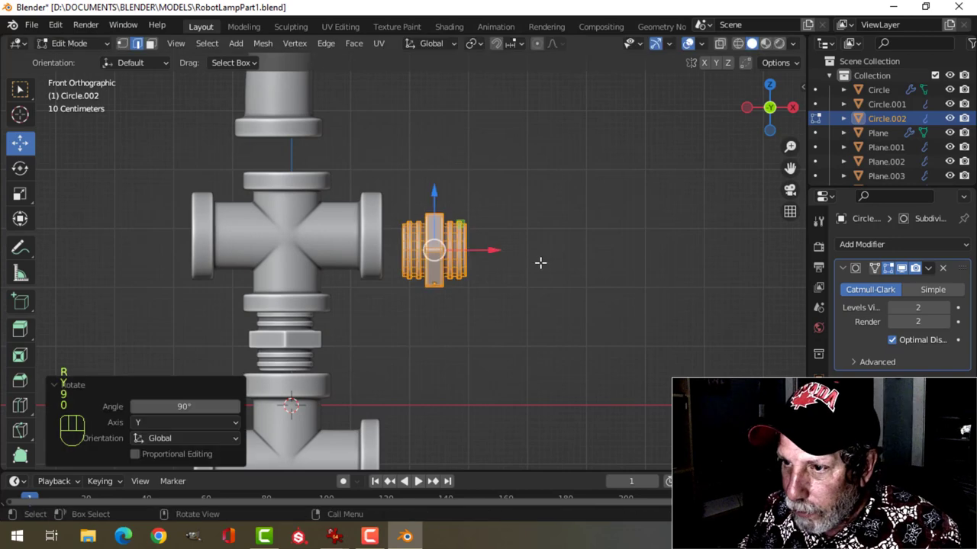
Move the copied connector about -0.65 m in X and 0.29 m in Z into the cross fitting's side opening, and return to Object Mode
key(g)
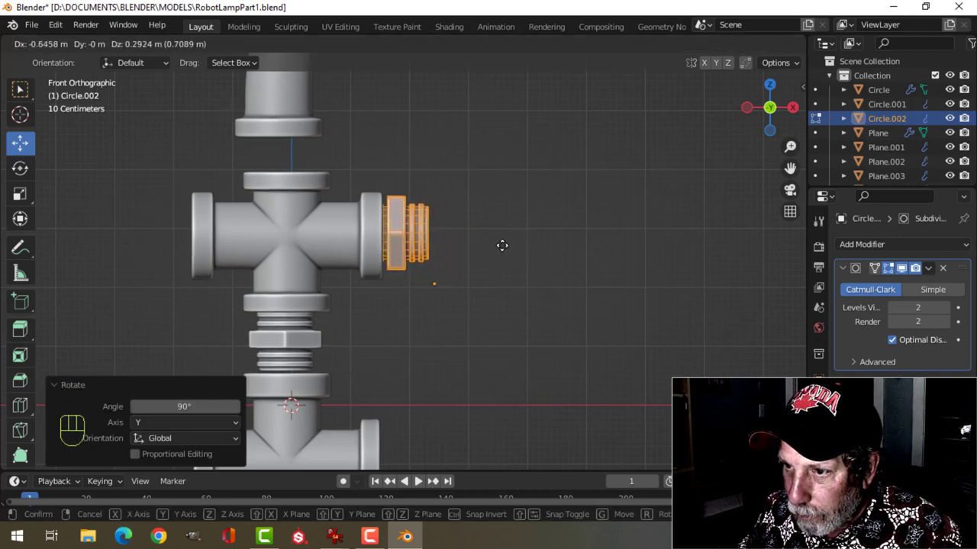
click(502, 245)
middle_drag(519, 227, 536, 266)
key(Tab)
mouse_move(480, 277)
middle_down()
mouse_move(462, 270)
mouse_move(483, 245)
mouse_move(480, 294)
middle_up()
scroll(476, 244, down, 3)
scroll(484, 269, down, 2)
shift+middle_drag(432, 192, 434, 221)
Select the elbow above the cross fitting, check the seated robot lamp photo in IrfanView, and switch back to Blender
click(384, 177)
scroll(462, 255, up, 3)
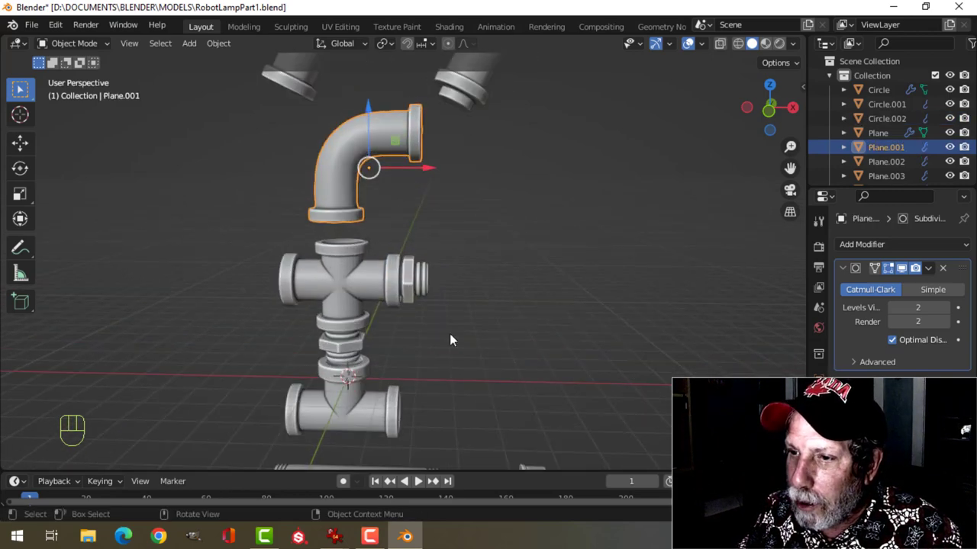
mouse_move(335, 537)
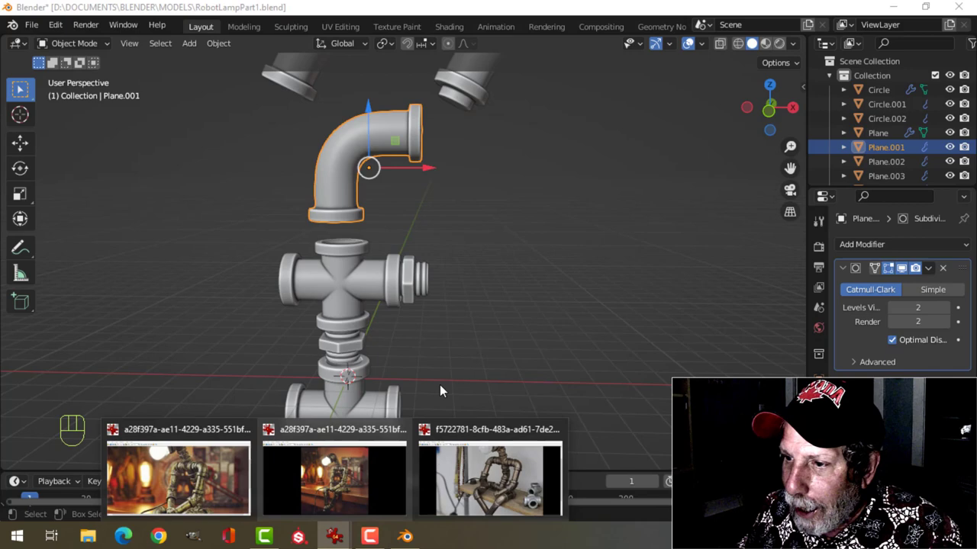
click(384, 480)
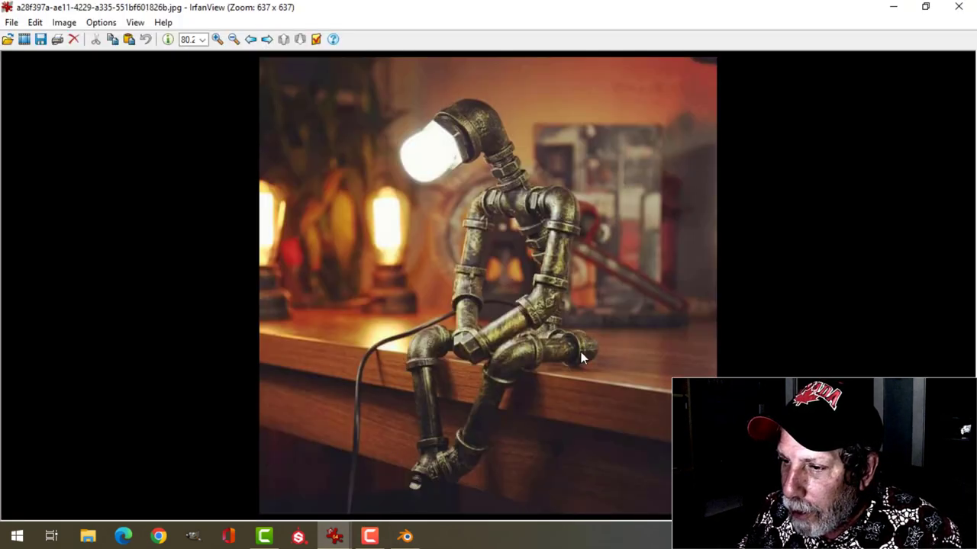
click(405, 537)
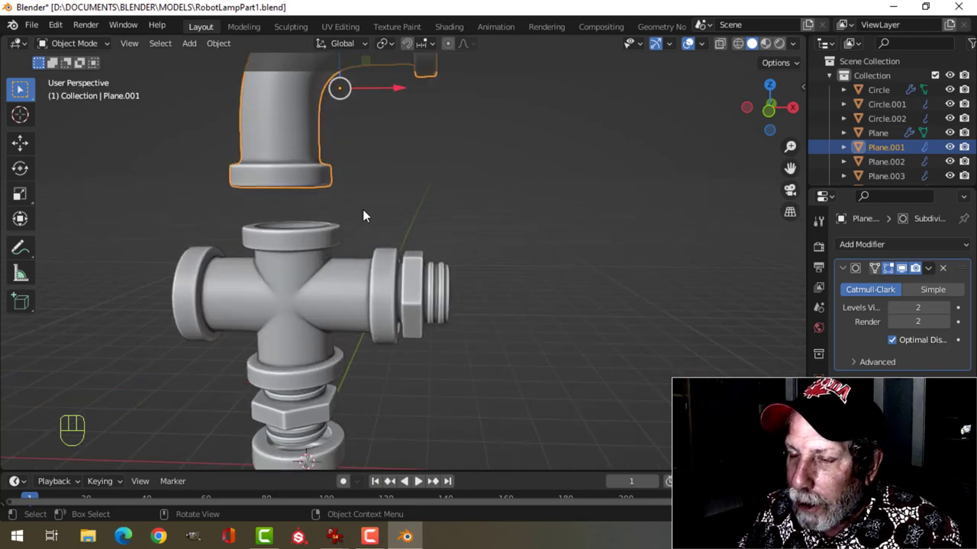
In Edit Mode with wireframe shading in front view, move the elbow's lower flange up about 0.564 m to shorten that leg
scroll(397, 252, down, 3)
shift+middle_drag(436, 290, 421, 255)
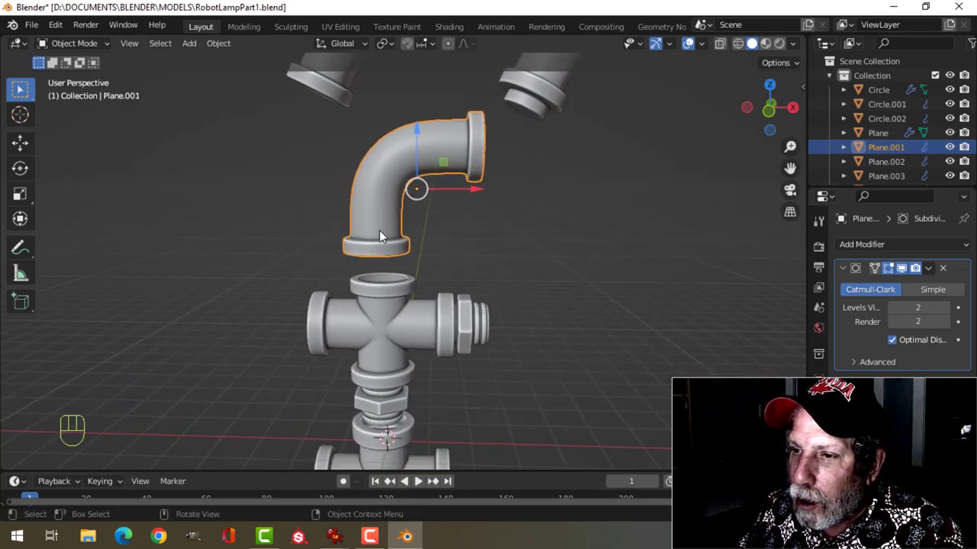
key(KP_1)
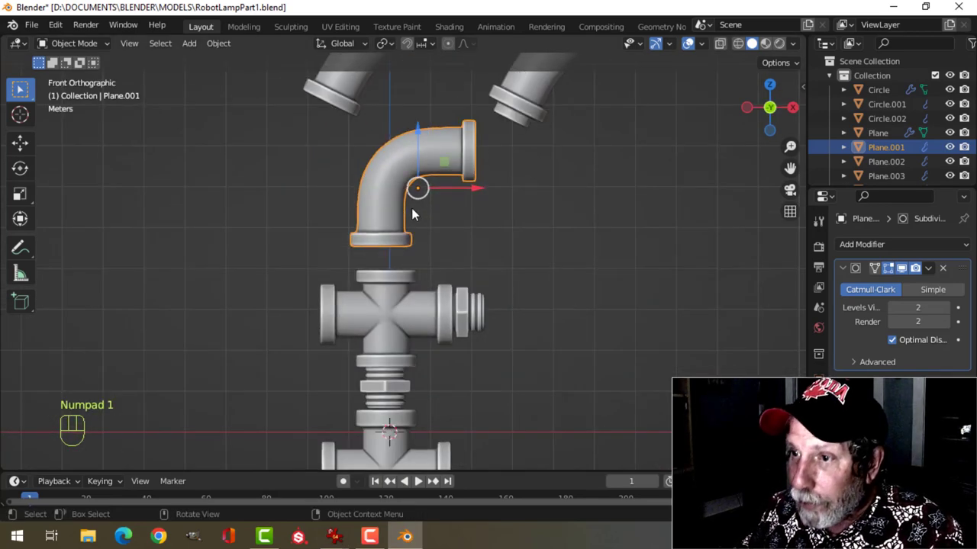
key(Tab)
scroll(472, 228, up, 1)
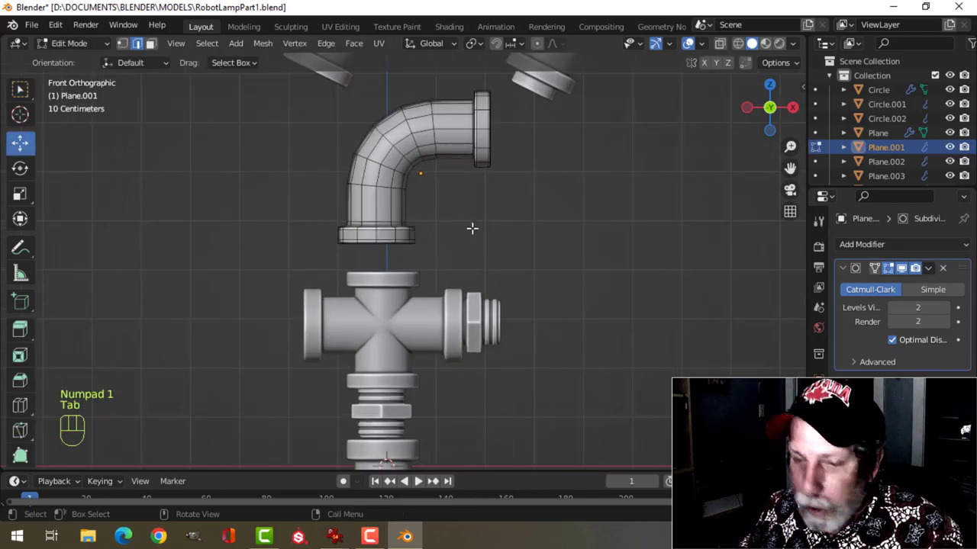
key(z)
click(374, 231)
key(b)
drag(301, 201, 464, 259)
scroll(463, 258, up, 2)
shift+middle_drag(511, 257, 499, 260)
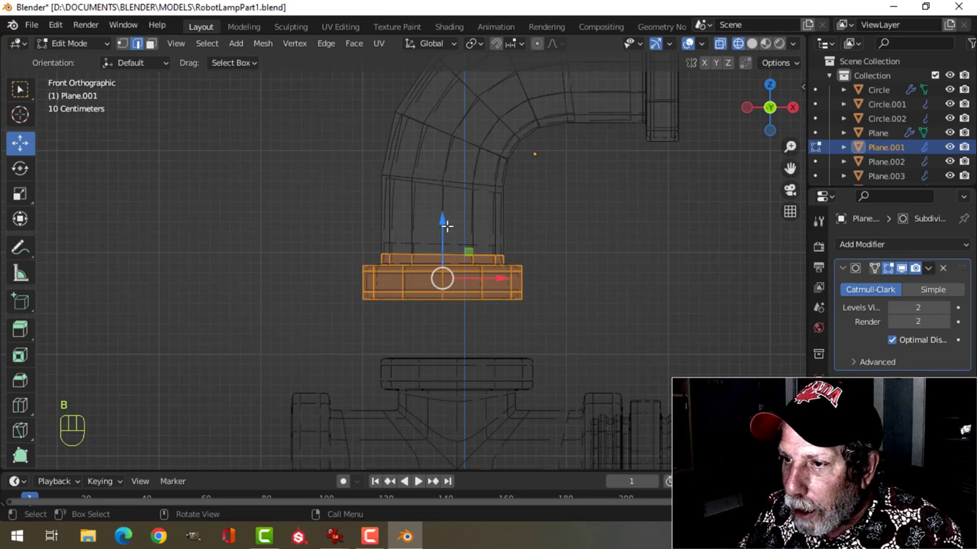
drag(446, 225, 458, 161)
shift+middle_drag(584, 221, 524, 292)
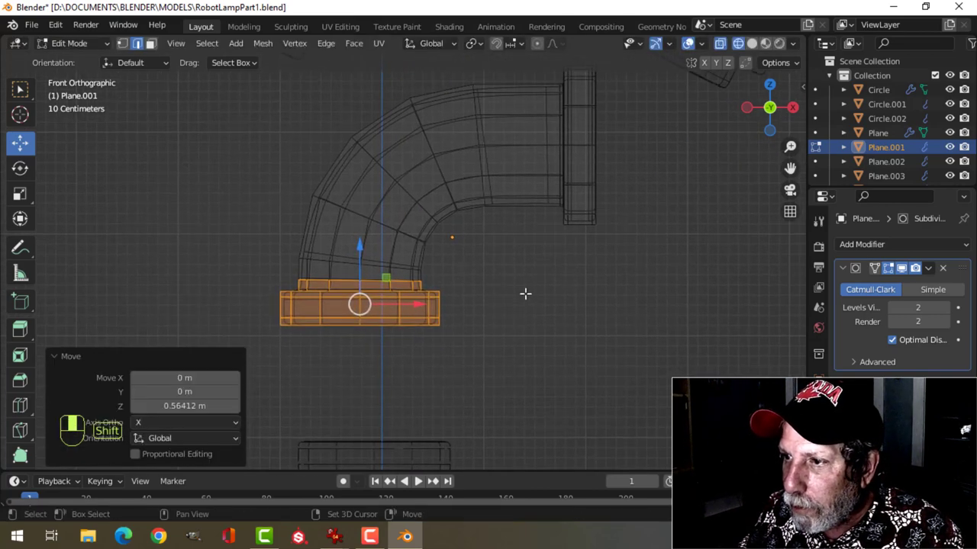
Move the elbow's side flange about -0.635 m in X to shorten that leg, and return to Object Mode with solid shading
scroll(558, 131, down, 1)
key(alt+a)
key(b)
drag(523, 84, 612, 263)
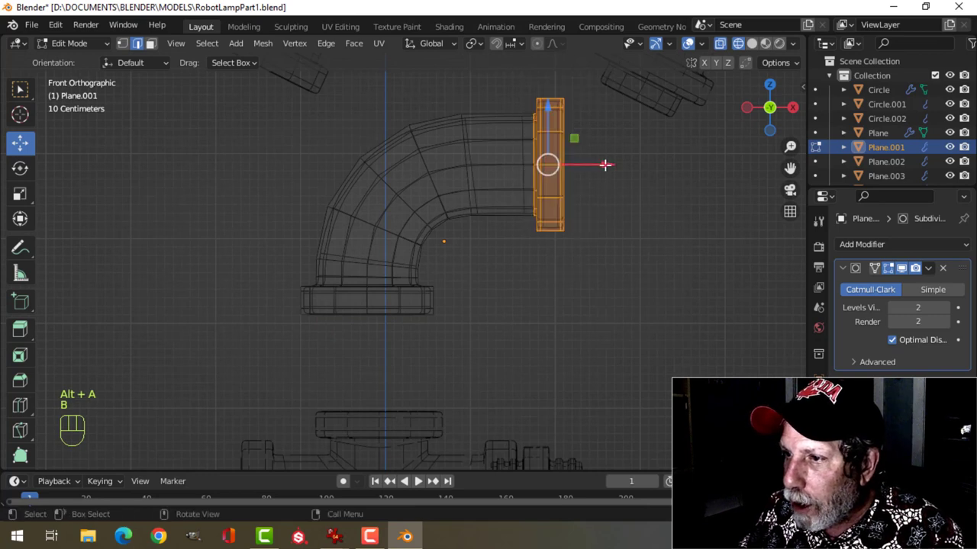
drag(605, 164, 545, 172)
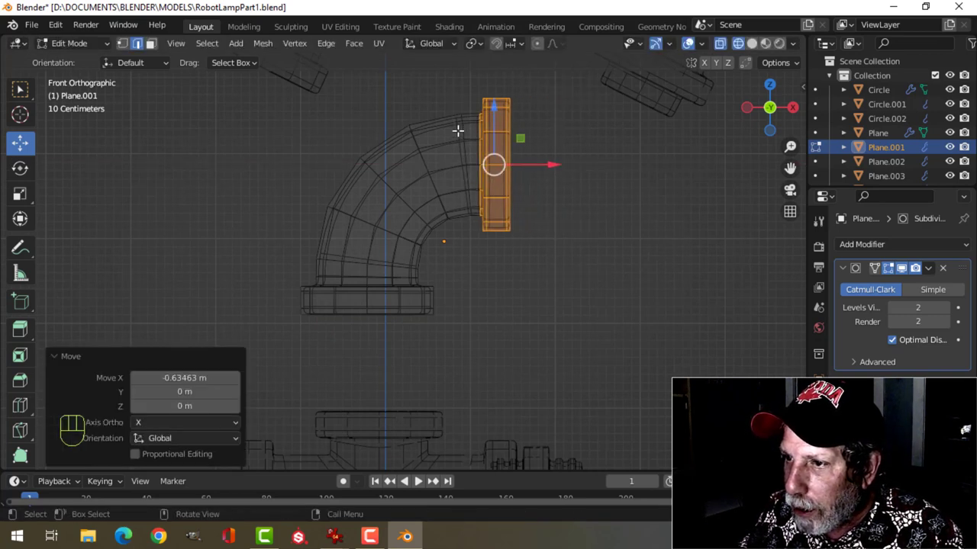
key(alt+a)
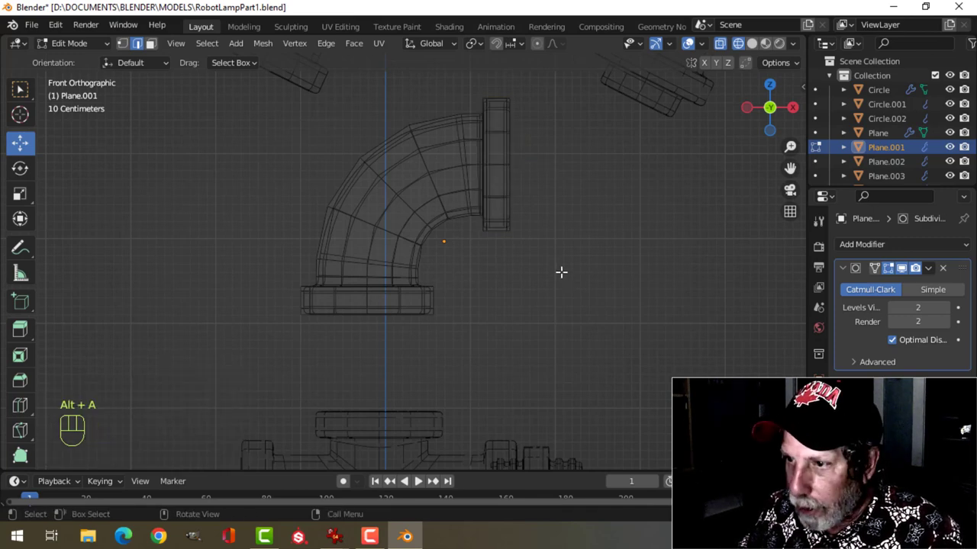
key(Tab)
key(z)
click(648, 267)
scroll(611, 275, down, 3)
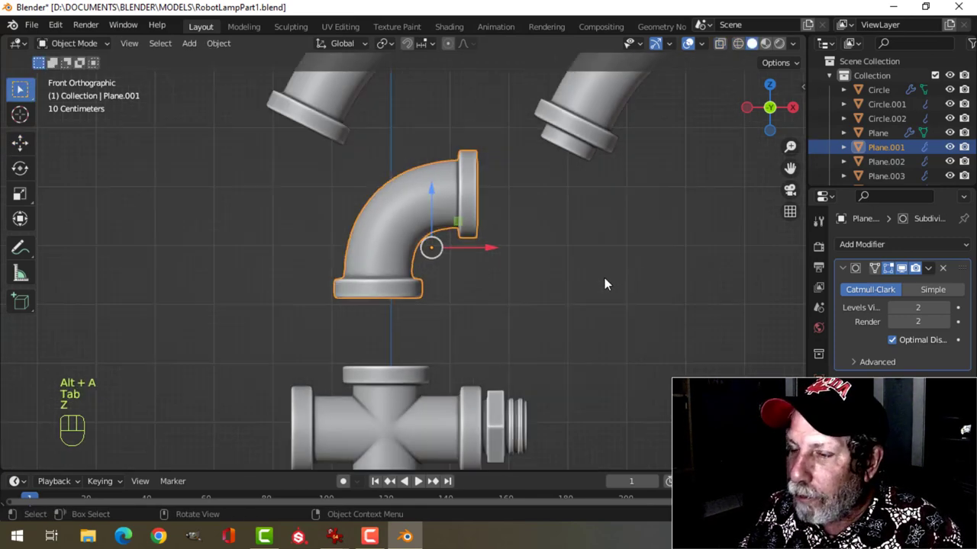
Duplicate the shortened elbow and move the copy about 3.30 m in X and -2.42 m in Z, beside the horizontal threaded connector
shift+middle_drag(547, 285, 517, 242)
scroll(526, 269, down, 1)
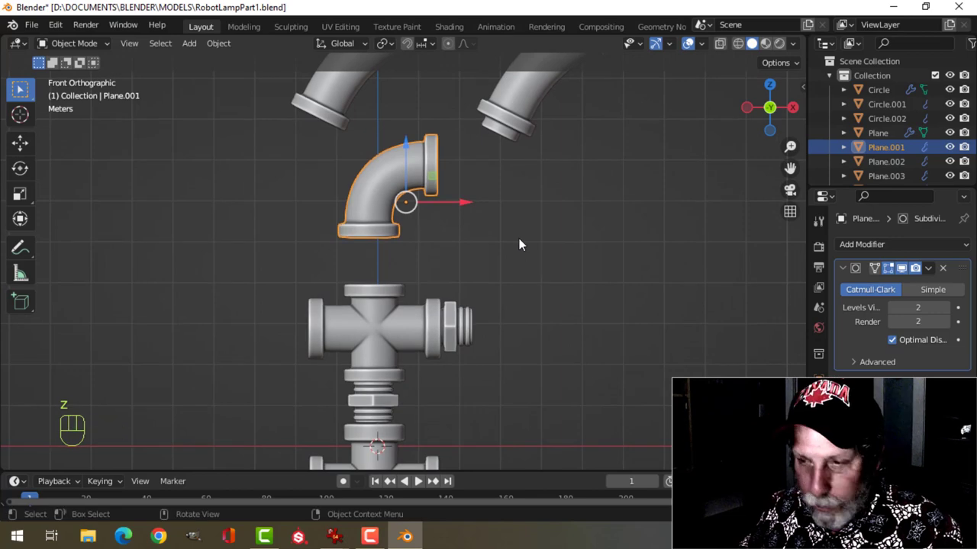
key(shift+d)
click(636, 323)
key(g)
click(656, 334)
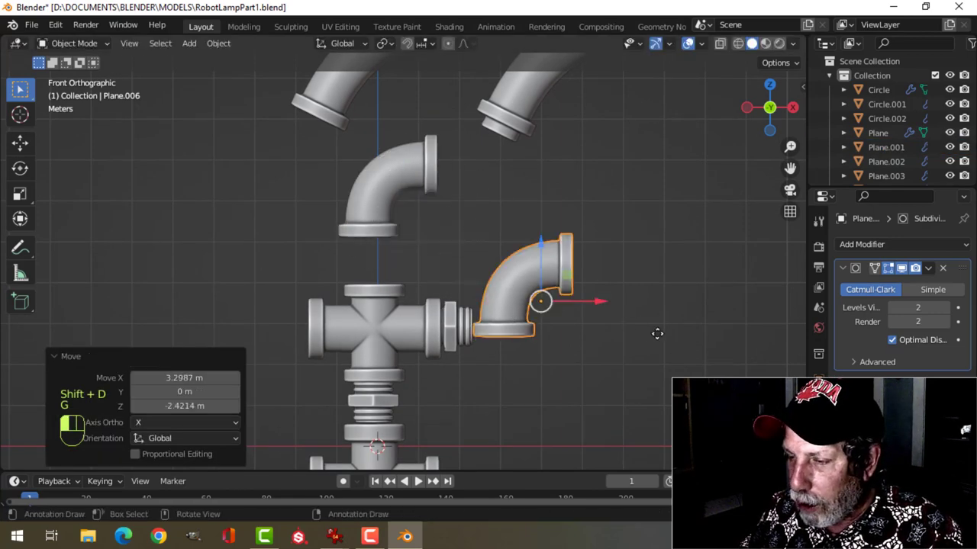
Rotate the copied elbow's mesh 90° about the Y axis in Edit Mode and move it onto the horizontal connector's threaded end
shift+middle_drag(656, 334, 612, 246)
scroll(635, 274, up, 2)
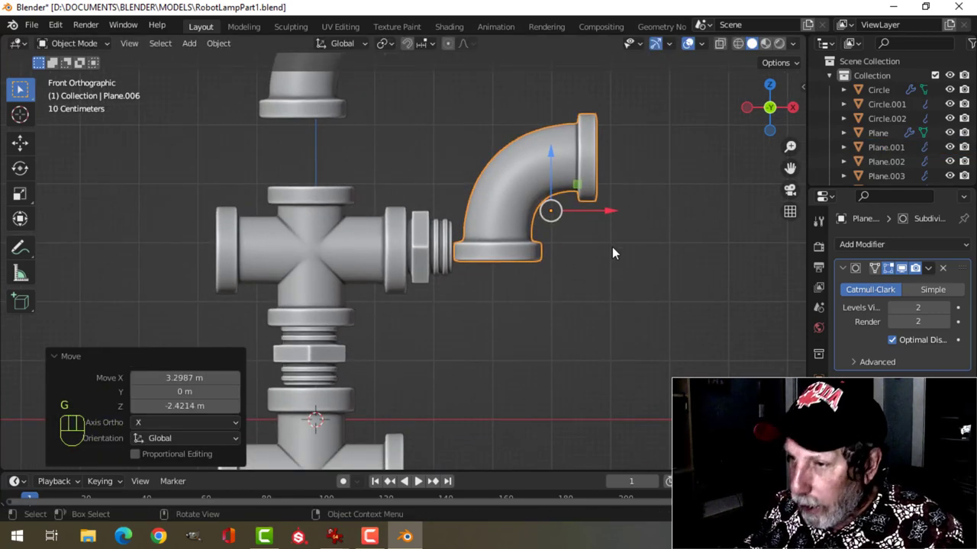
key(Tab)
key(a)
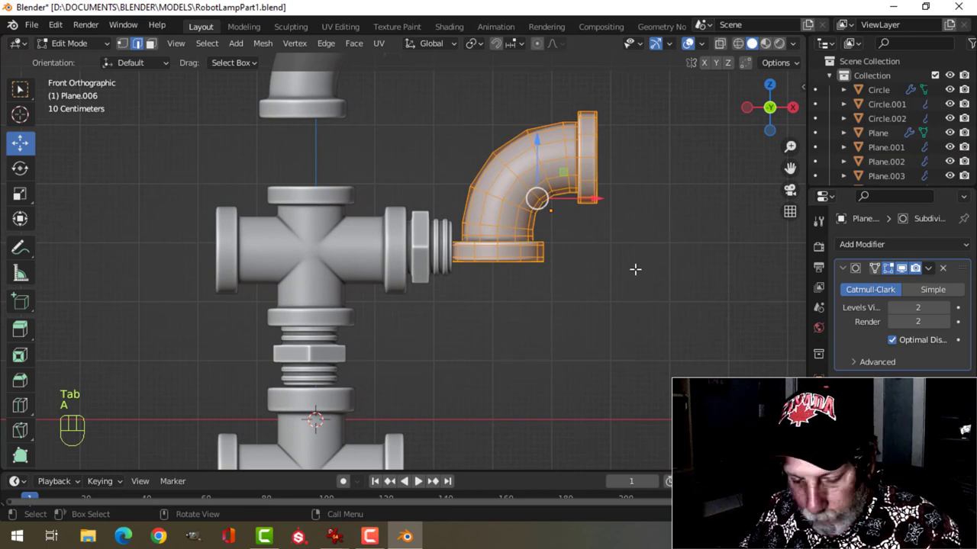
text(ry90)
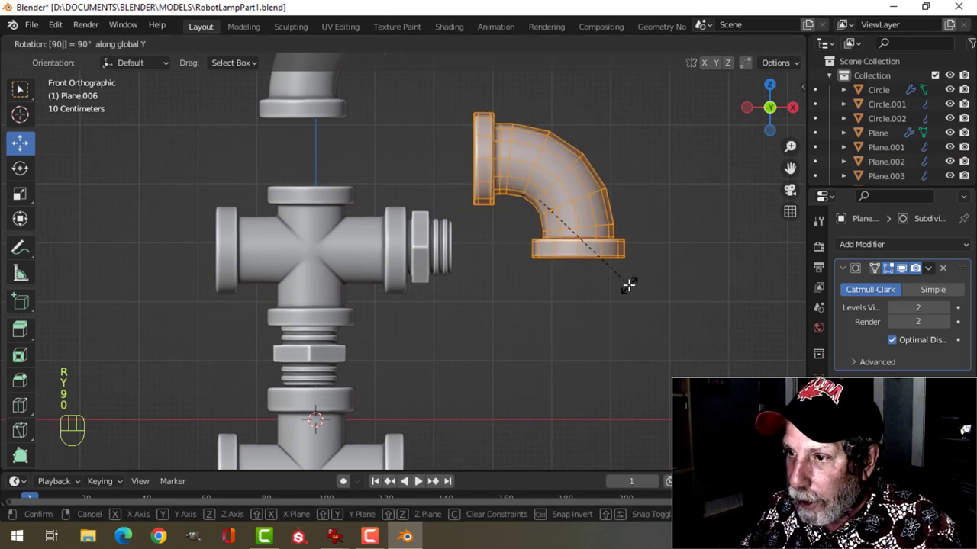
click(625, 284)
key(g)
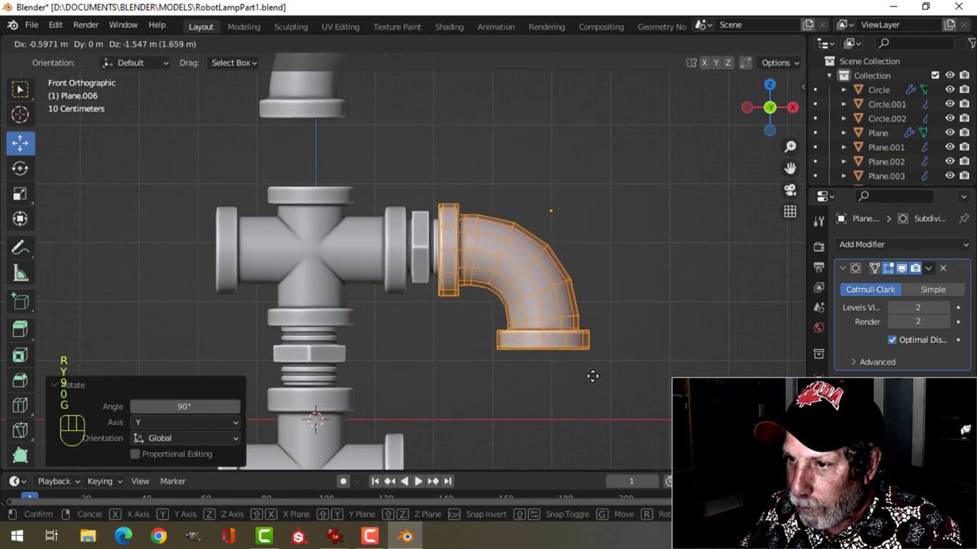